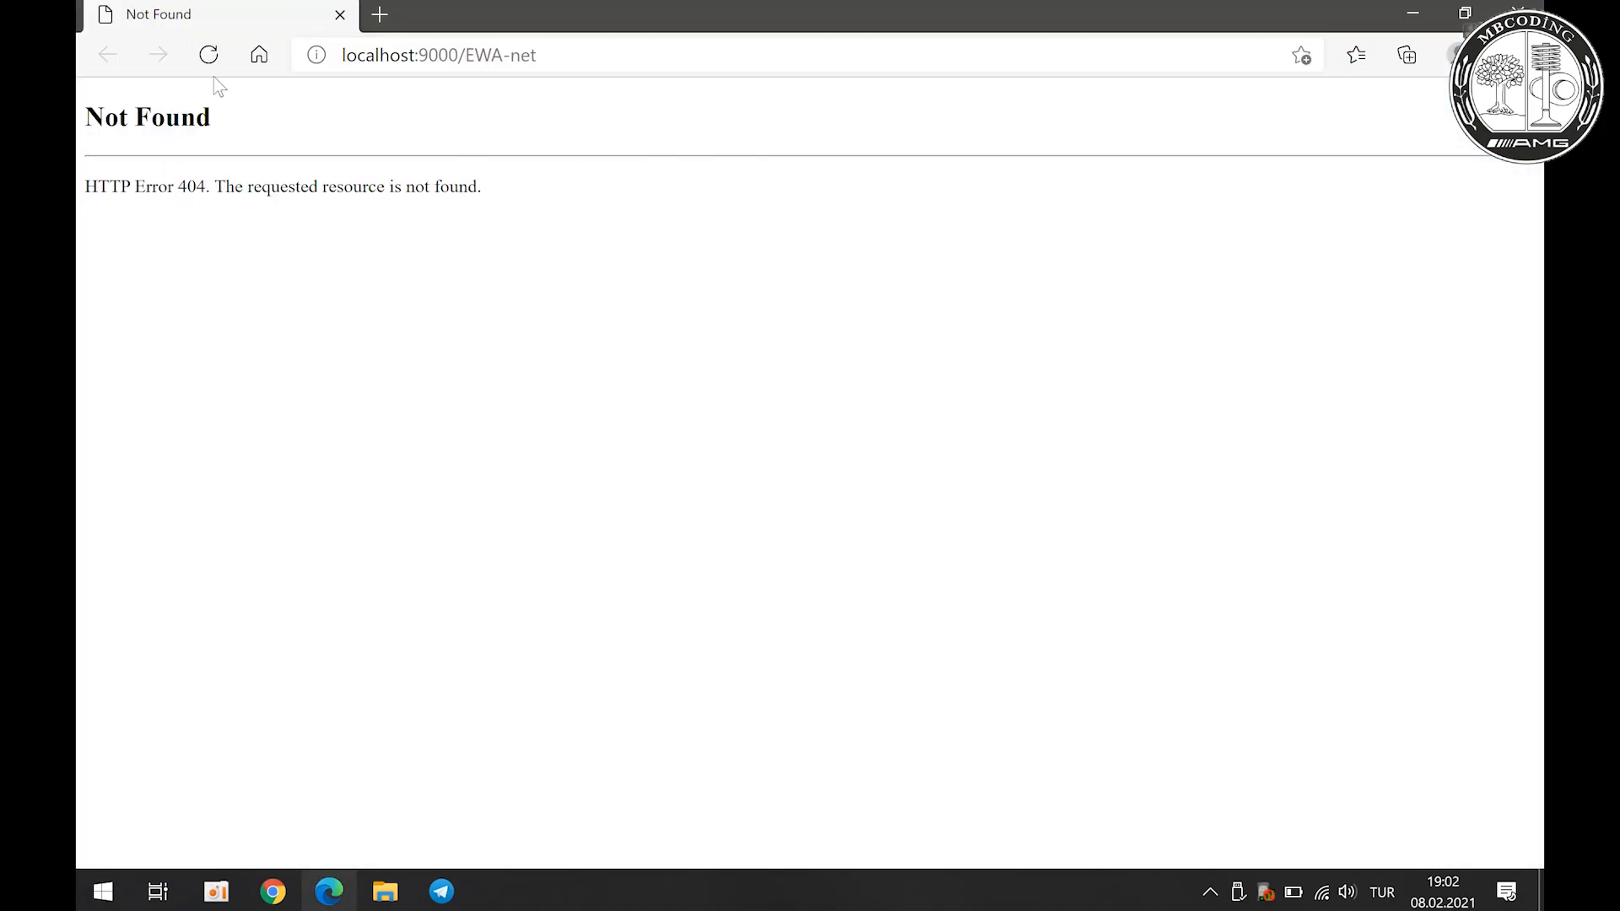
Step: Reload the localhost:9000/EWA-net page and close the browser
click(205, 66)
click(206, 65)
click(1519, 12)
Step: Open wis_cfg.xml from C:\Program Files (x86)\EWA\config for editing in Notepad++
double_click(128, 52)
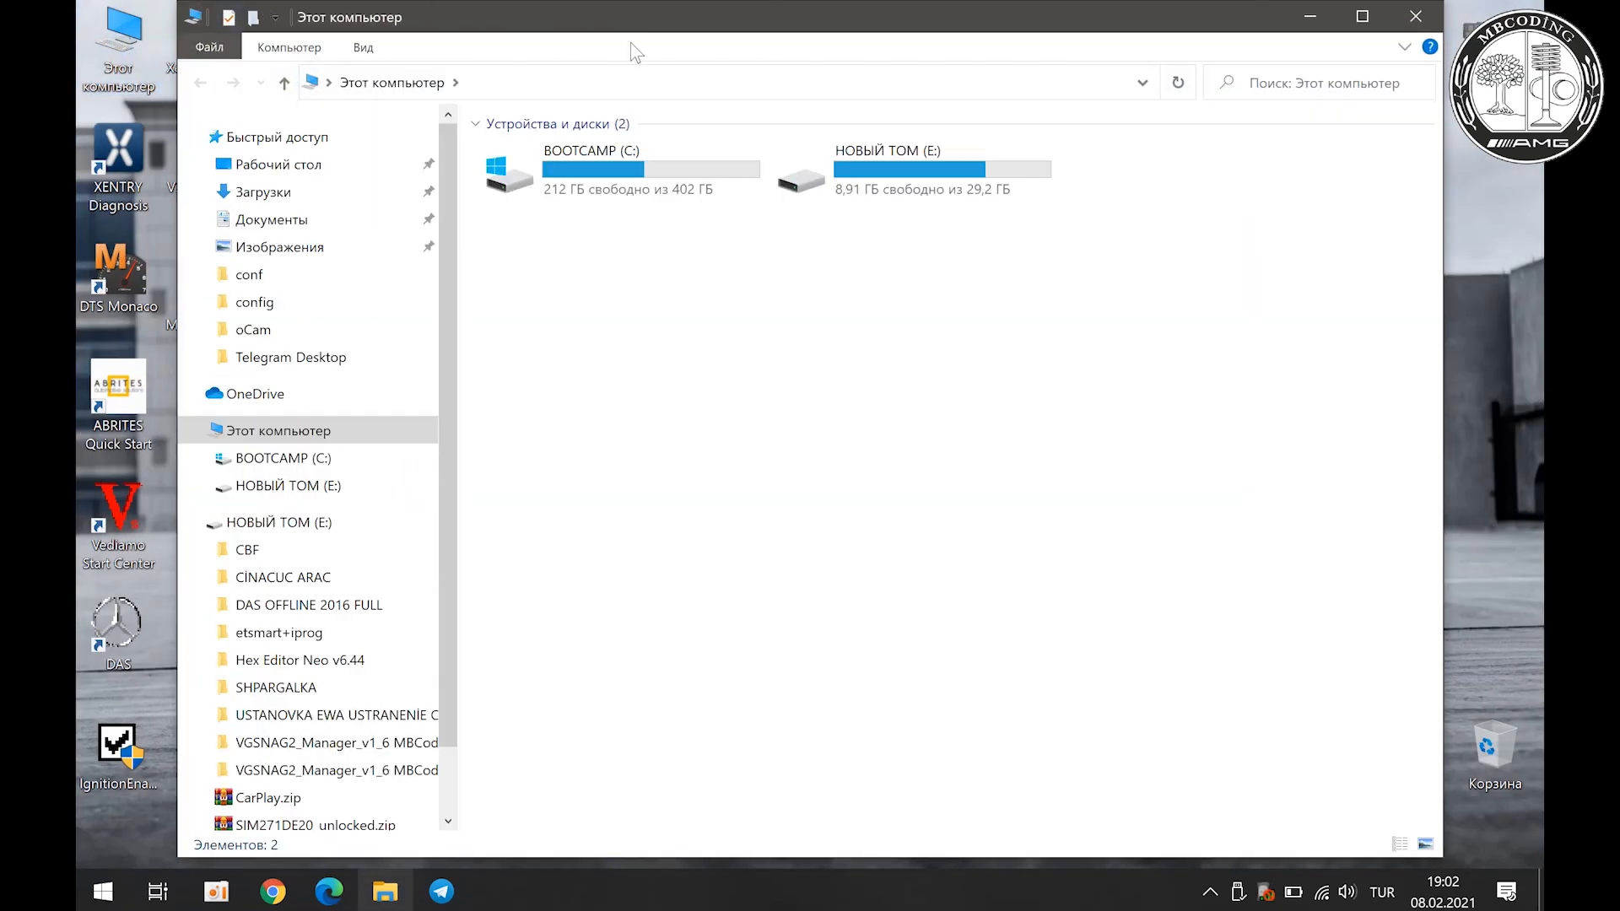
double_click(616, 172)
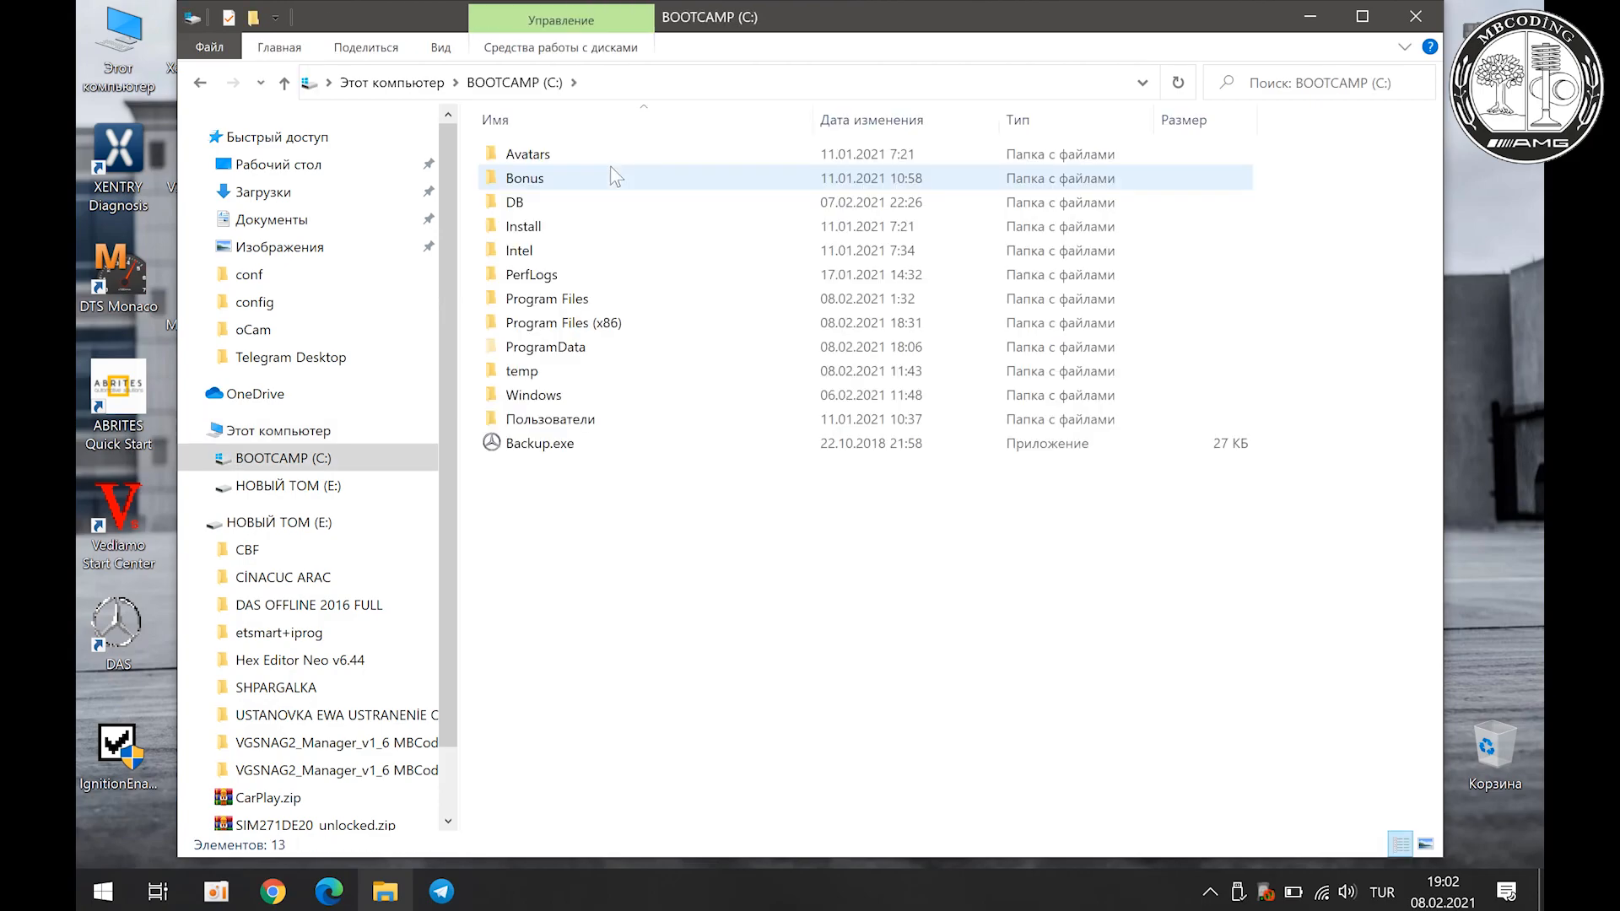
double_click(591, 323)
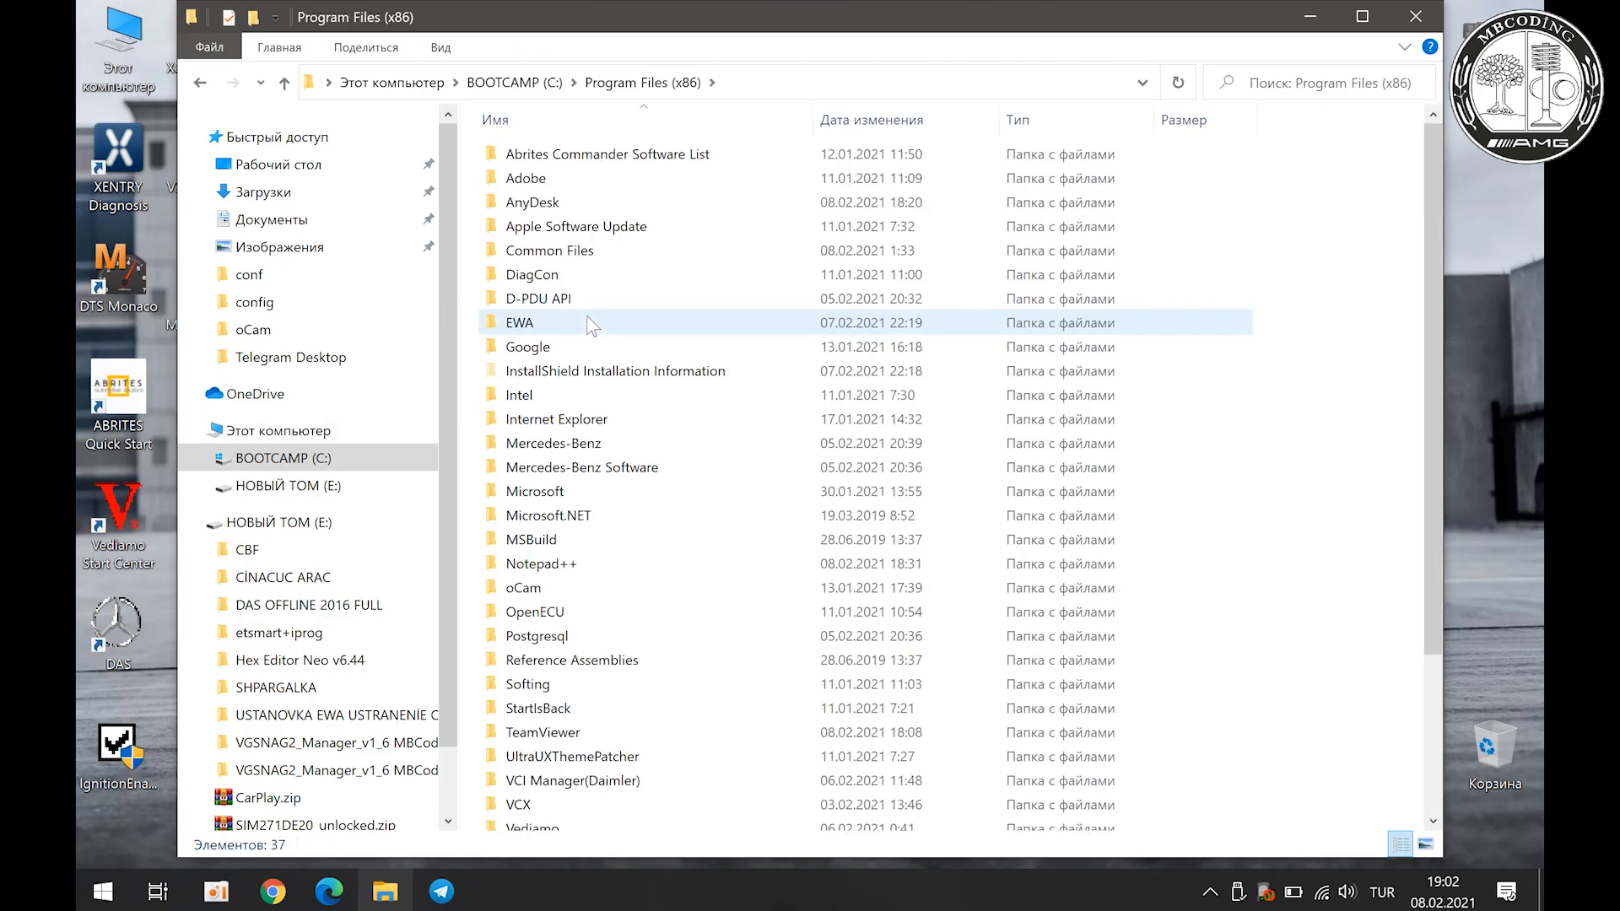
double_click(515, 327)
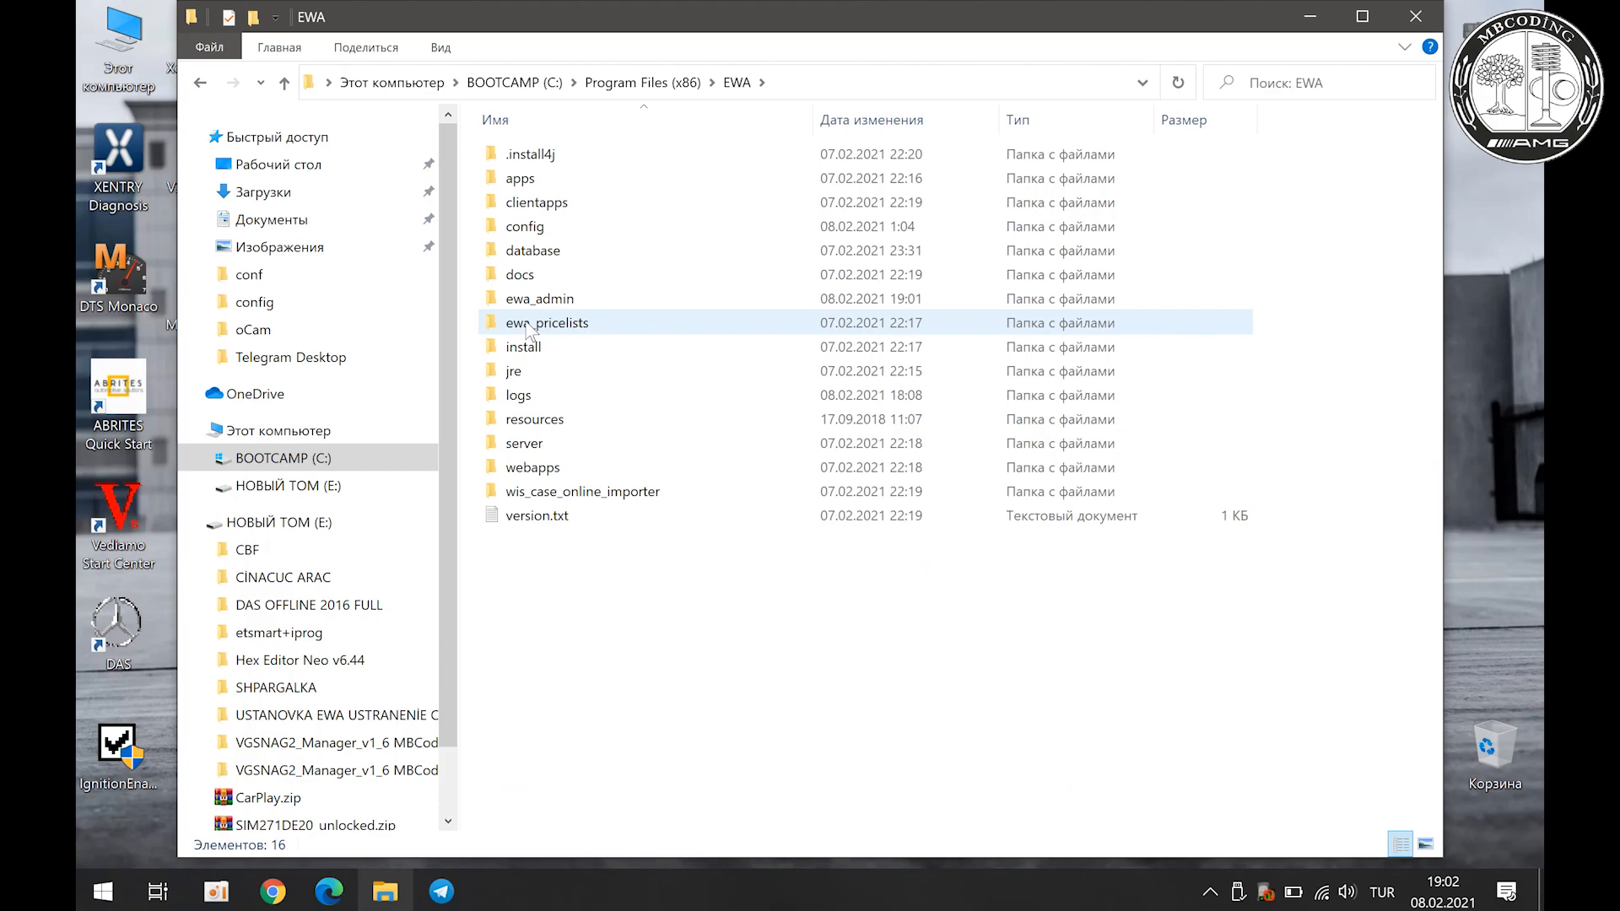
double_click(545, 227)
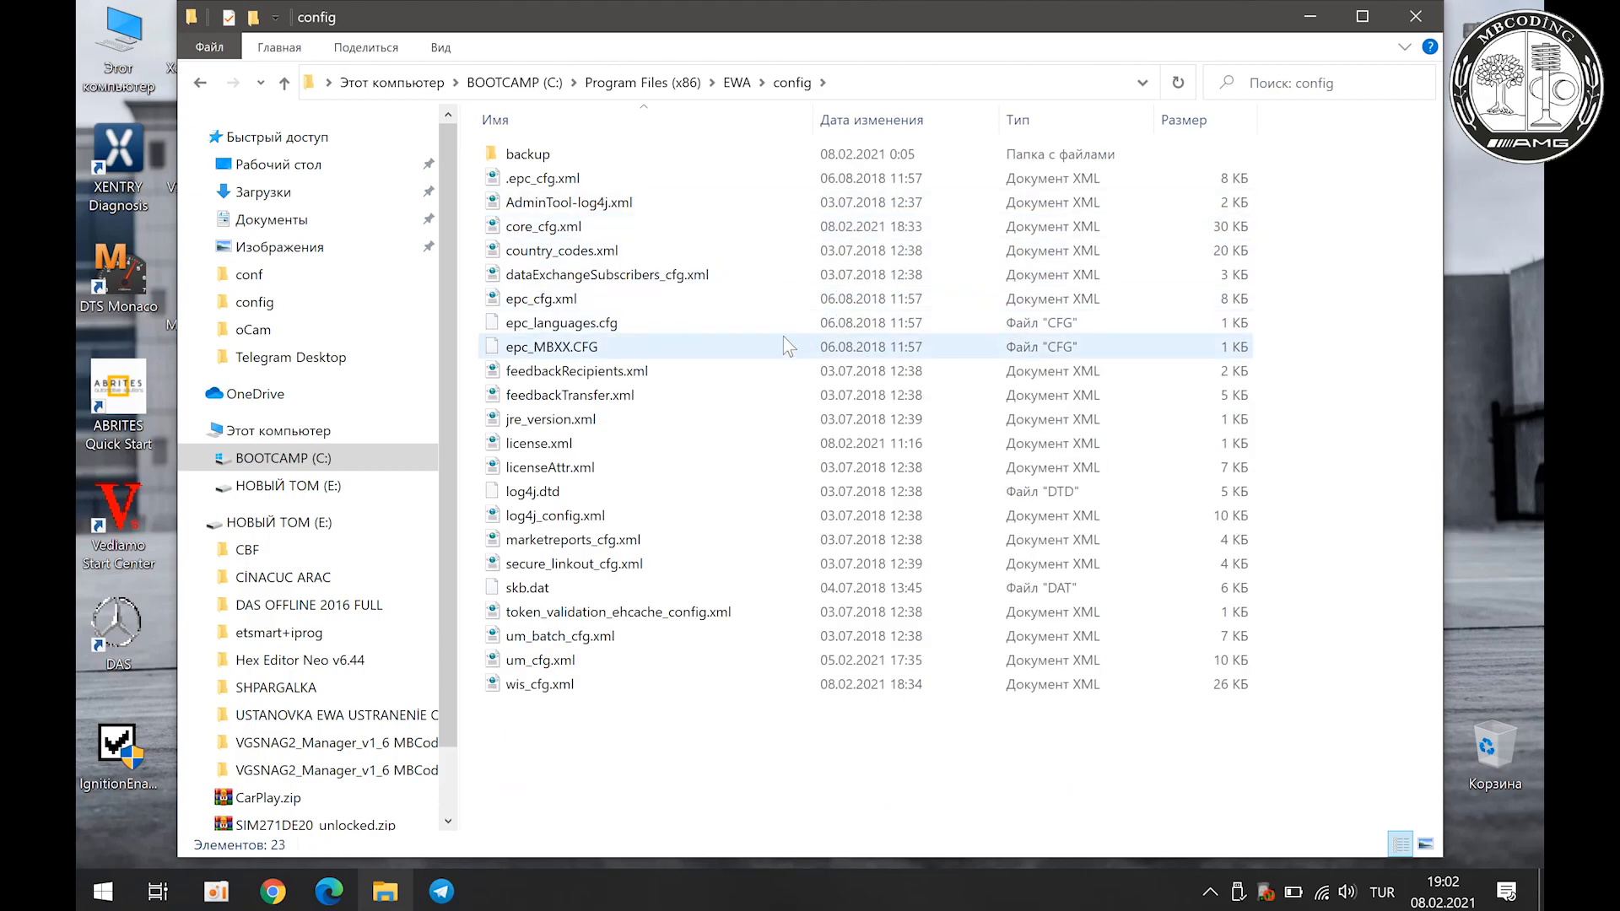
click(540, 690)
right_click(540, 690)
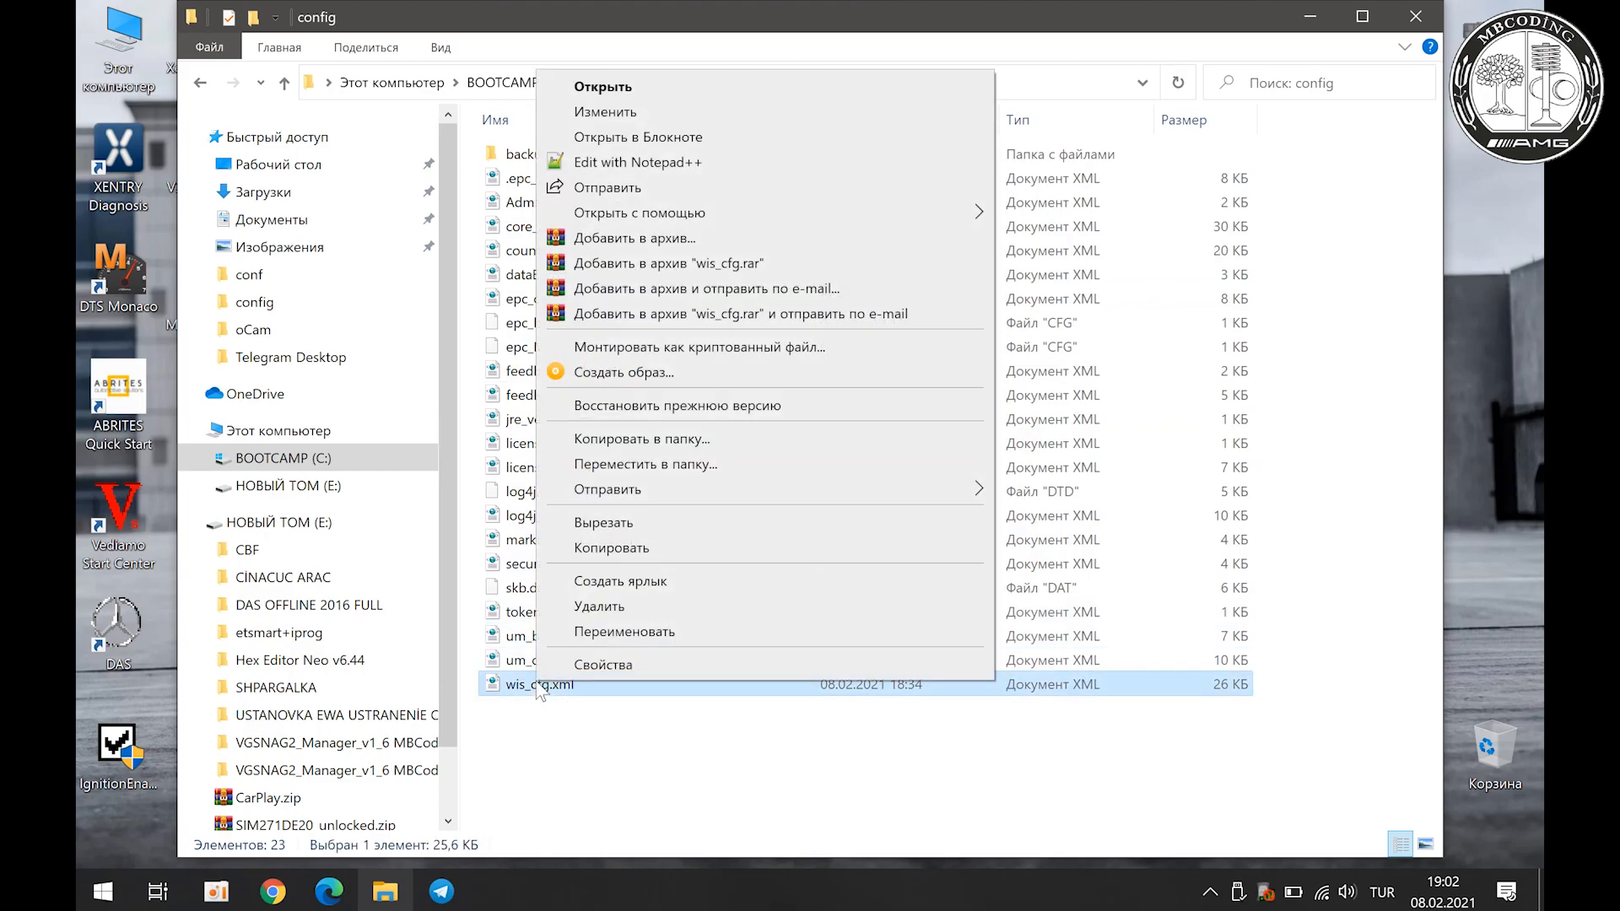
click(641, 162)
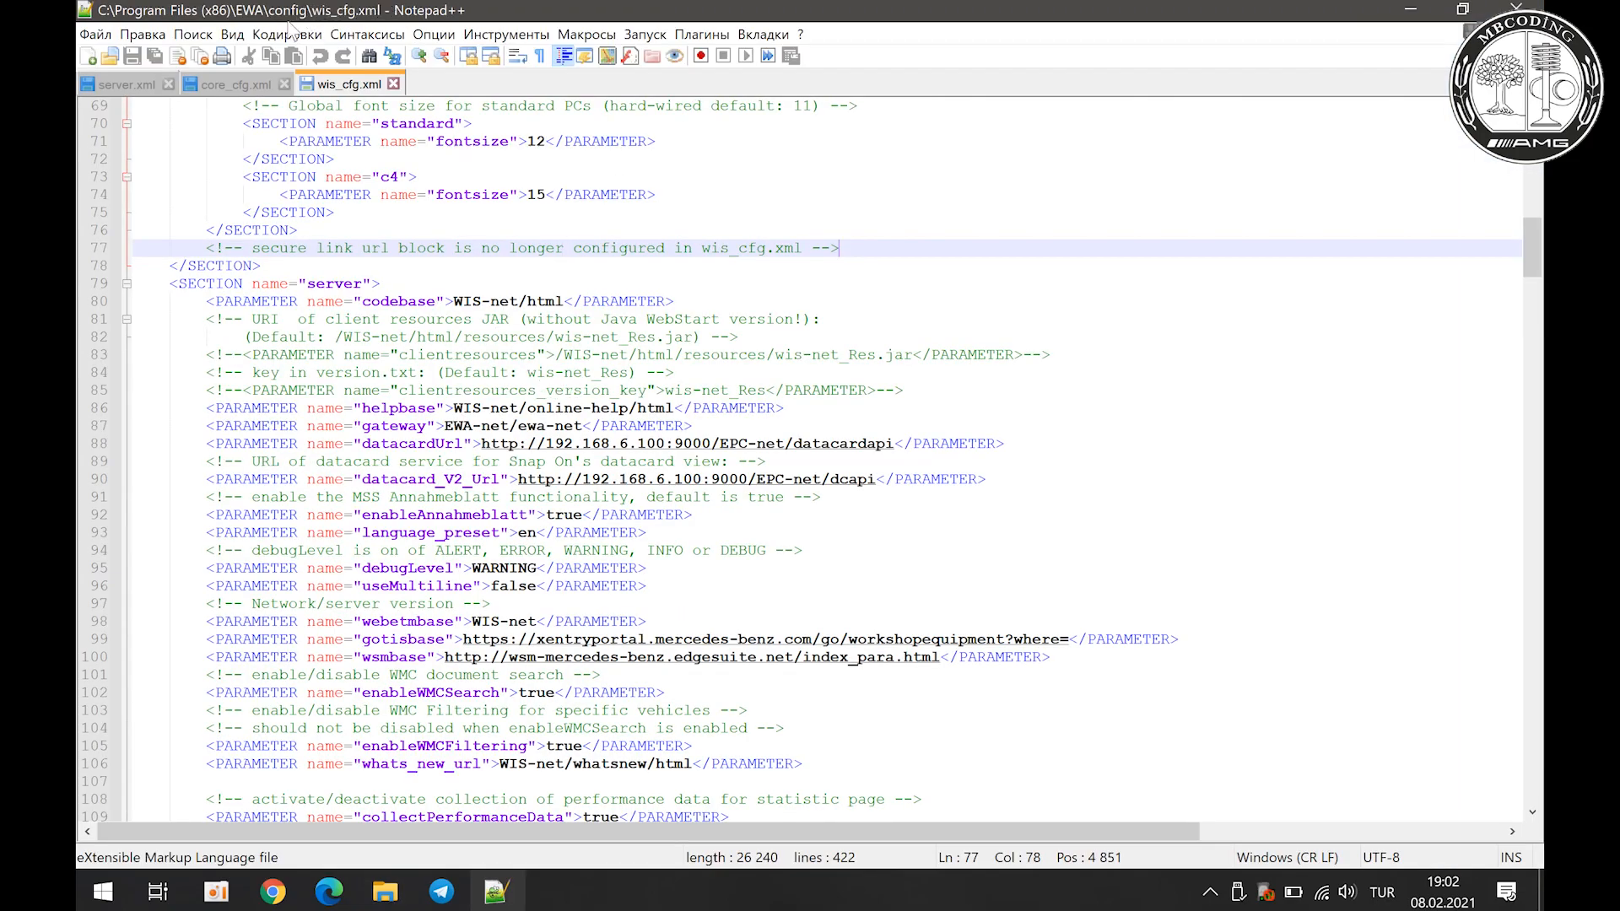
Step: Search wis_cfg.xml for 9000, stepping through the matches in the server section
click(193, 34)
click(212, 58)
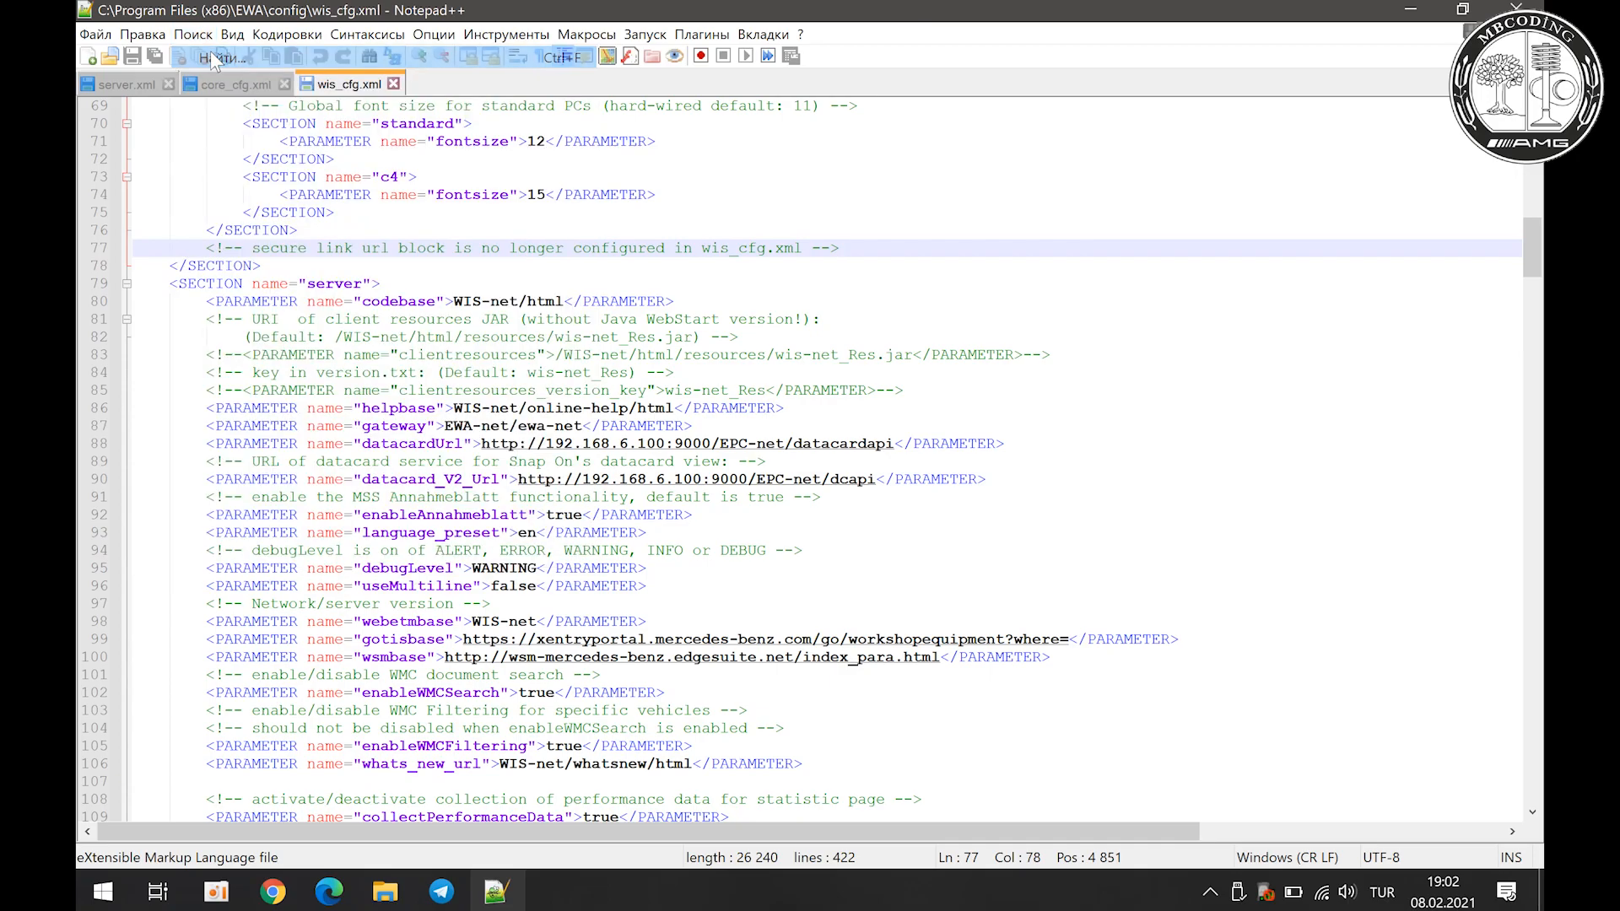
click(971, 158)
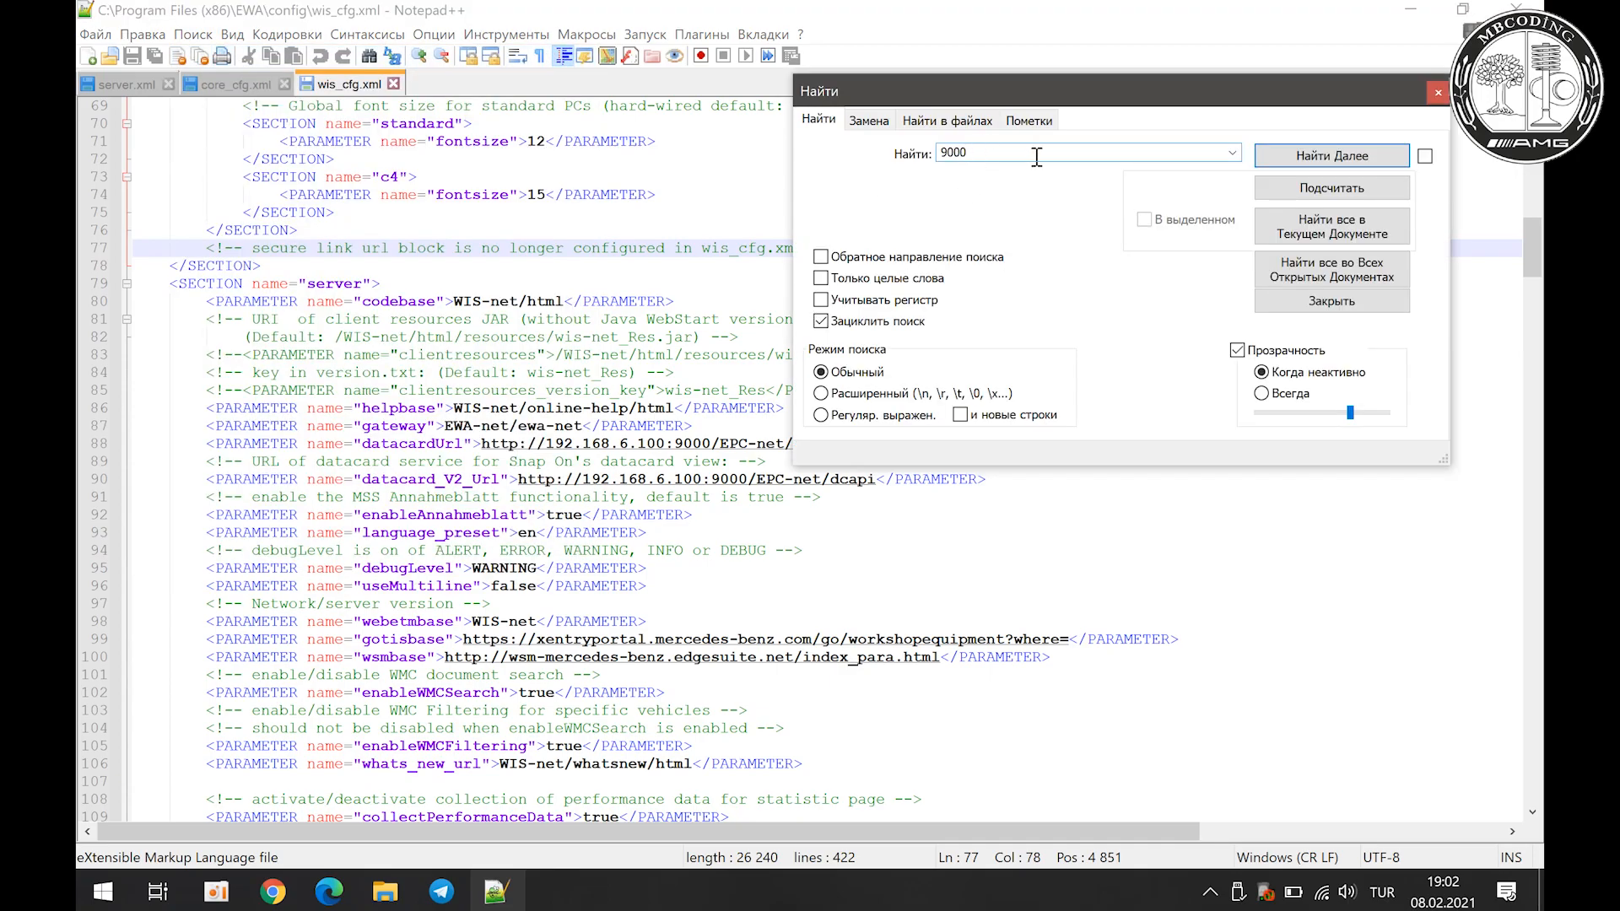
click(1322, 157)
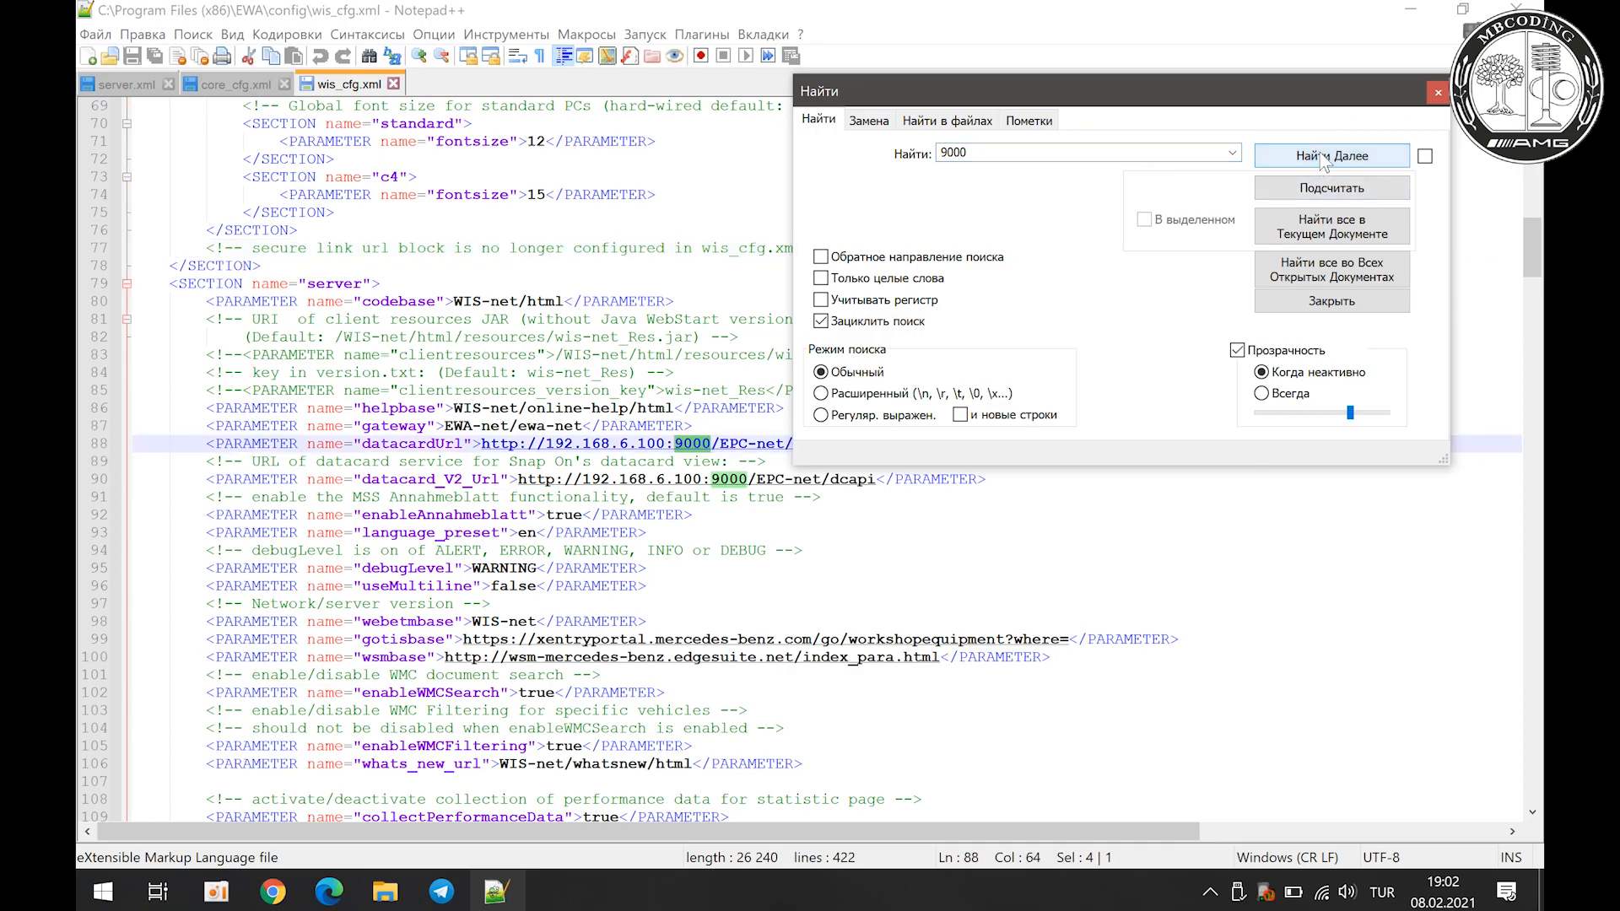
click(1322, 157)
drag(960, 85, 1056, 39)
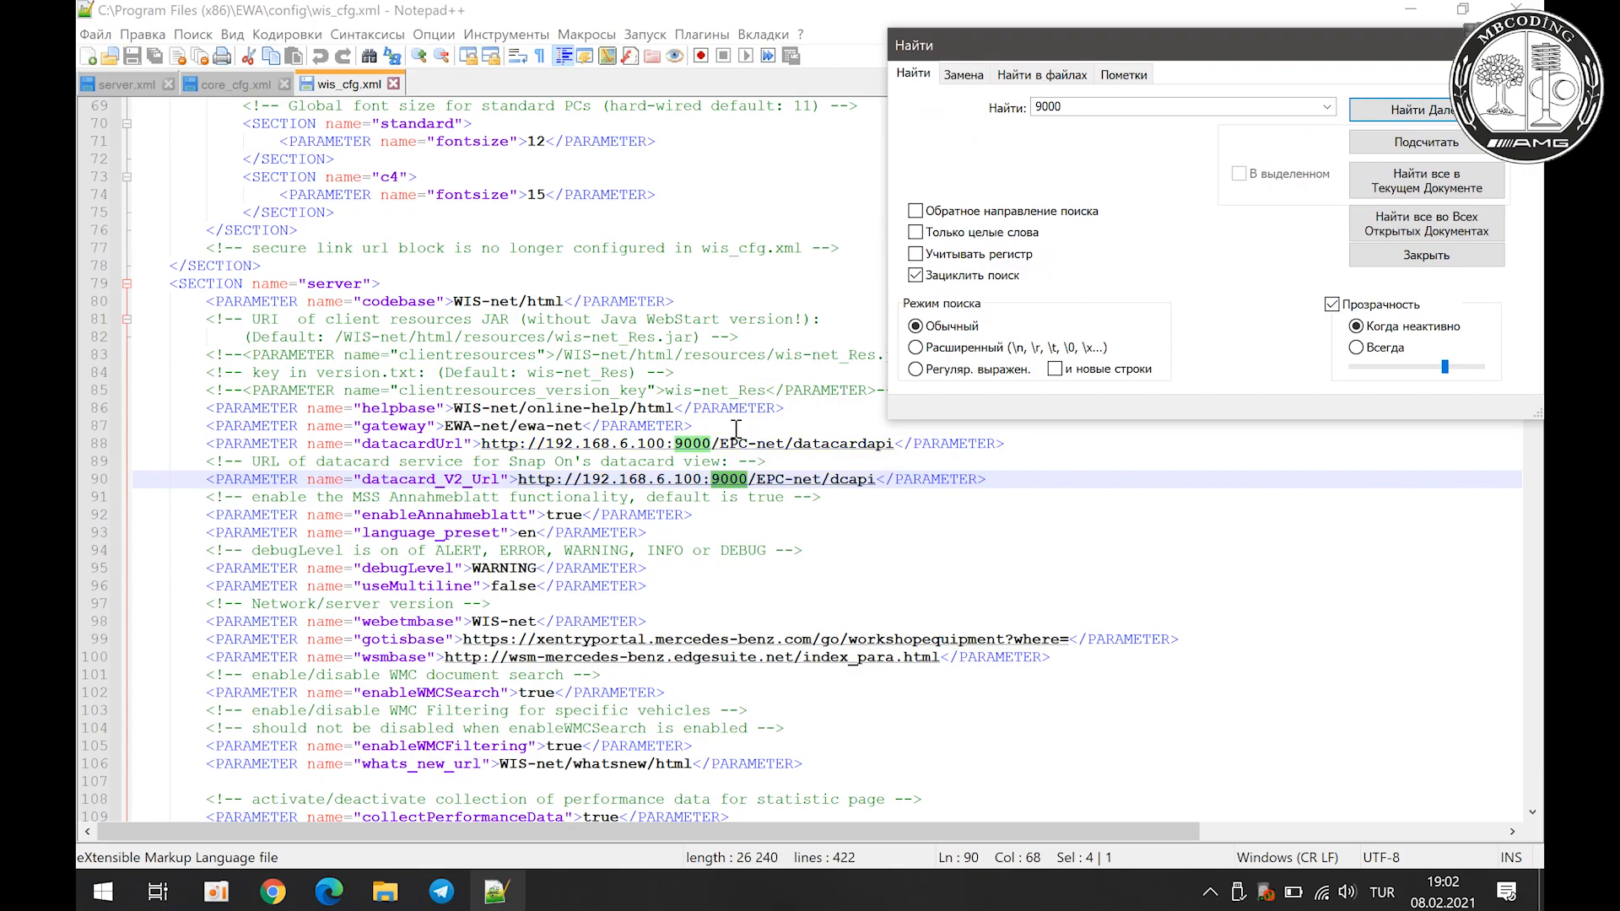
Step: Change the port to 9002 in the datacardUrl and datacard_V2_Url addresses and save wis_cfg.xml
click(711, 444)
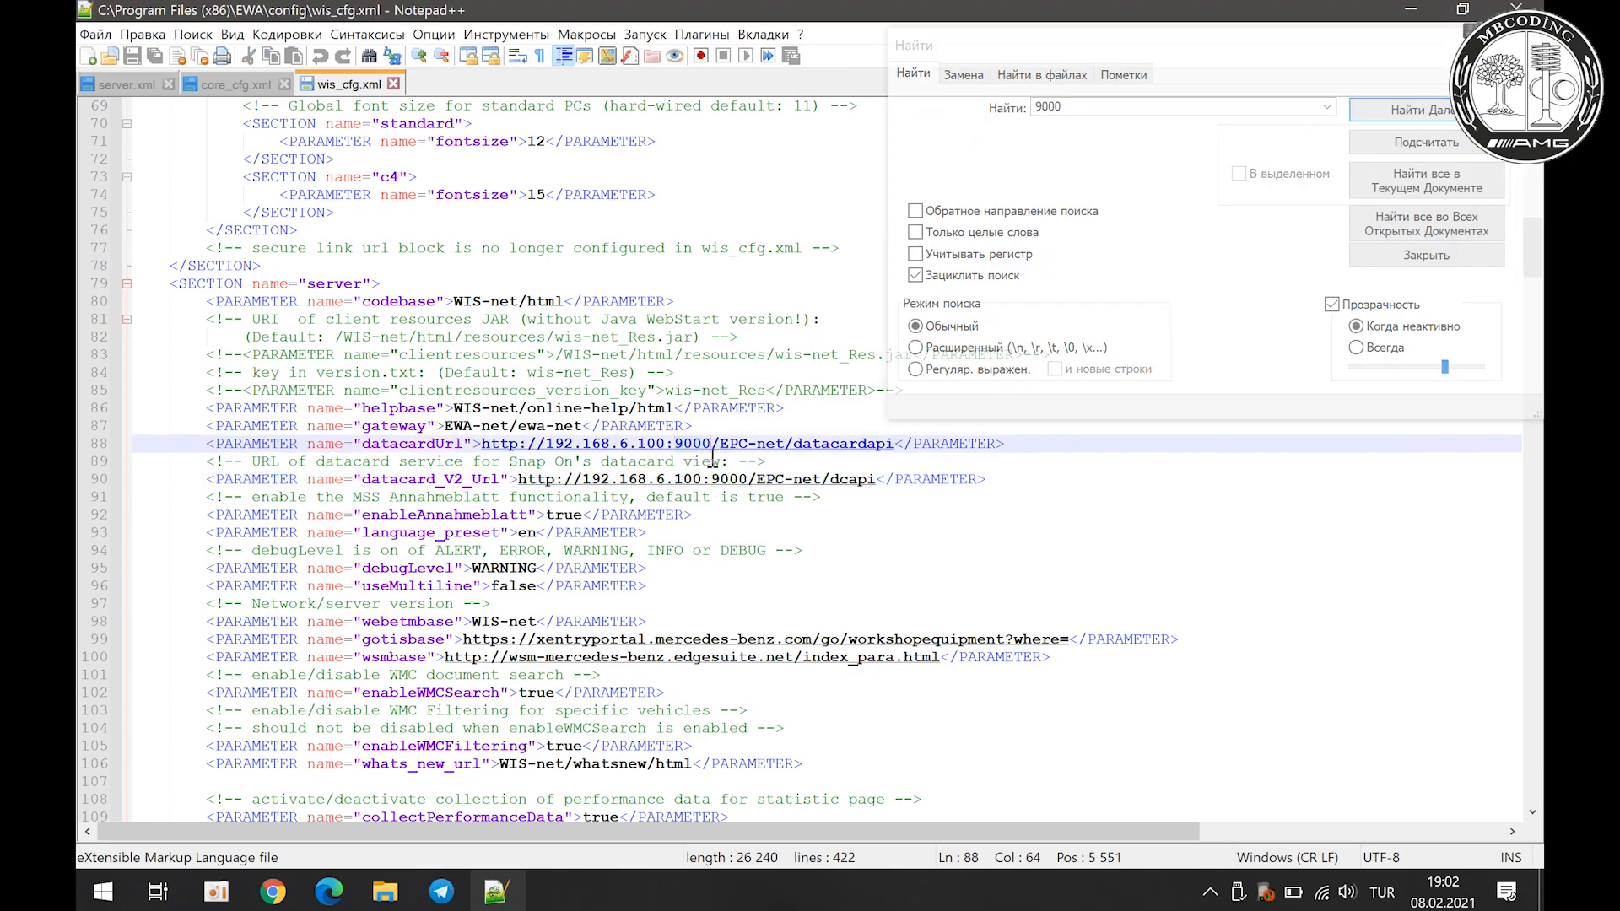
key(BackSpace)
text(2)
click(748, 479)
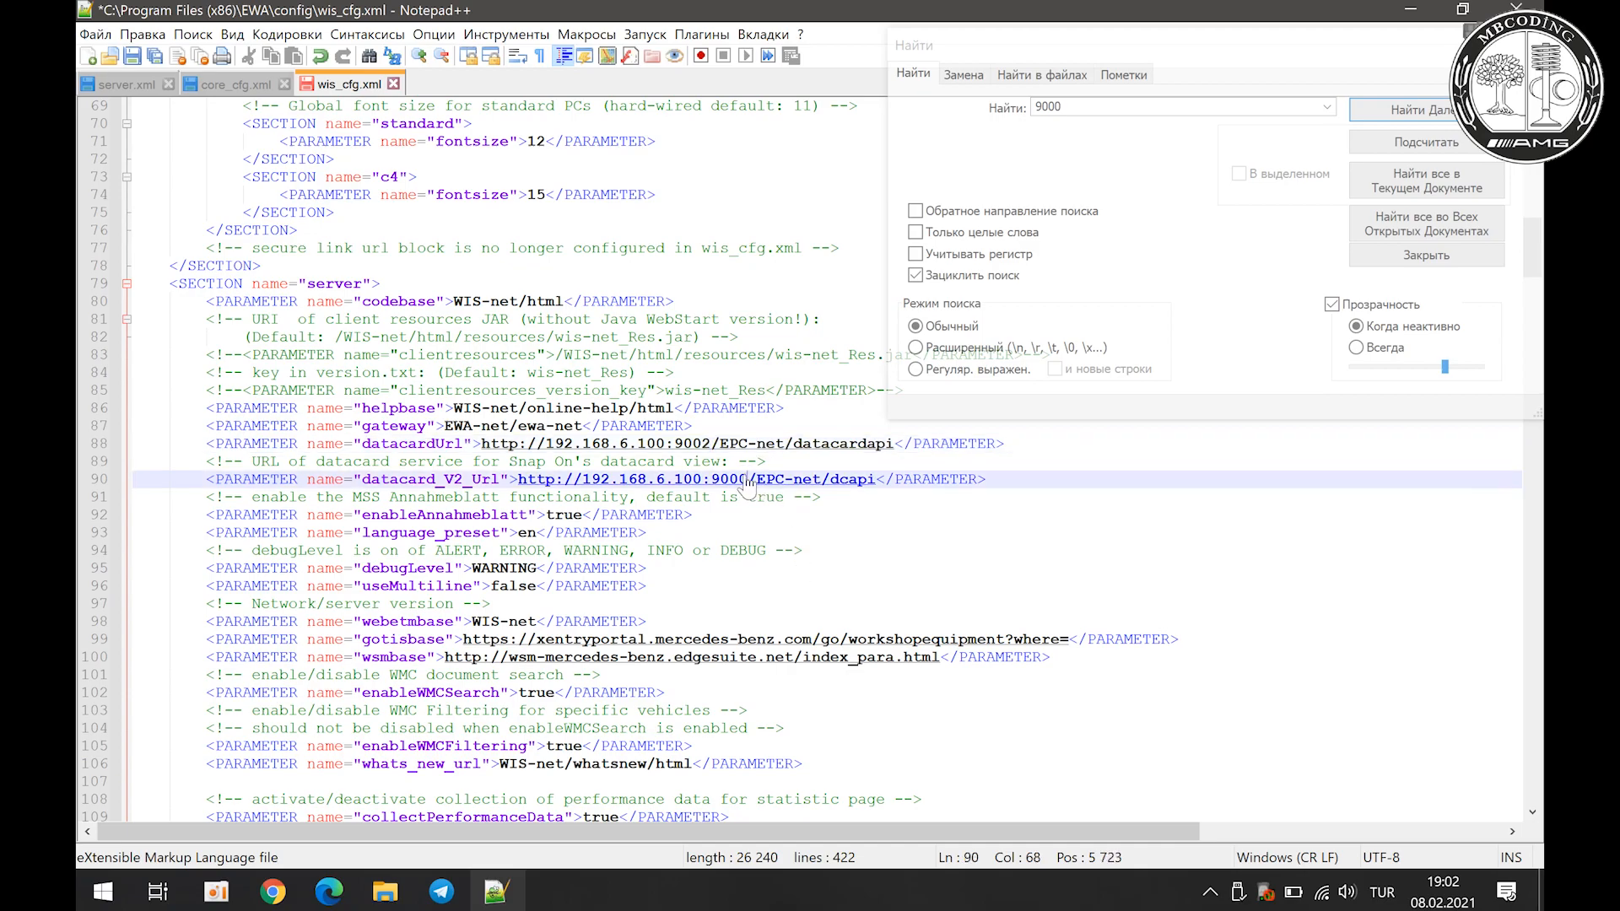
key(BackSpace)
text(2)
drag(1388, 38, 1224, 108)
click(1375, 111)
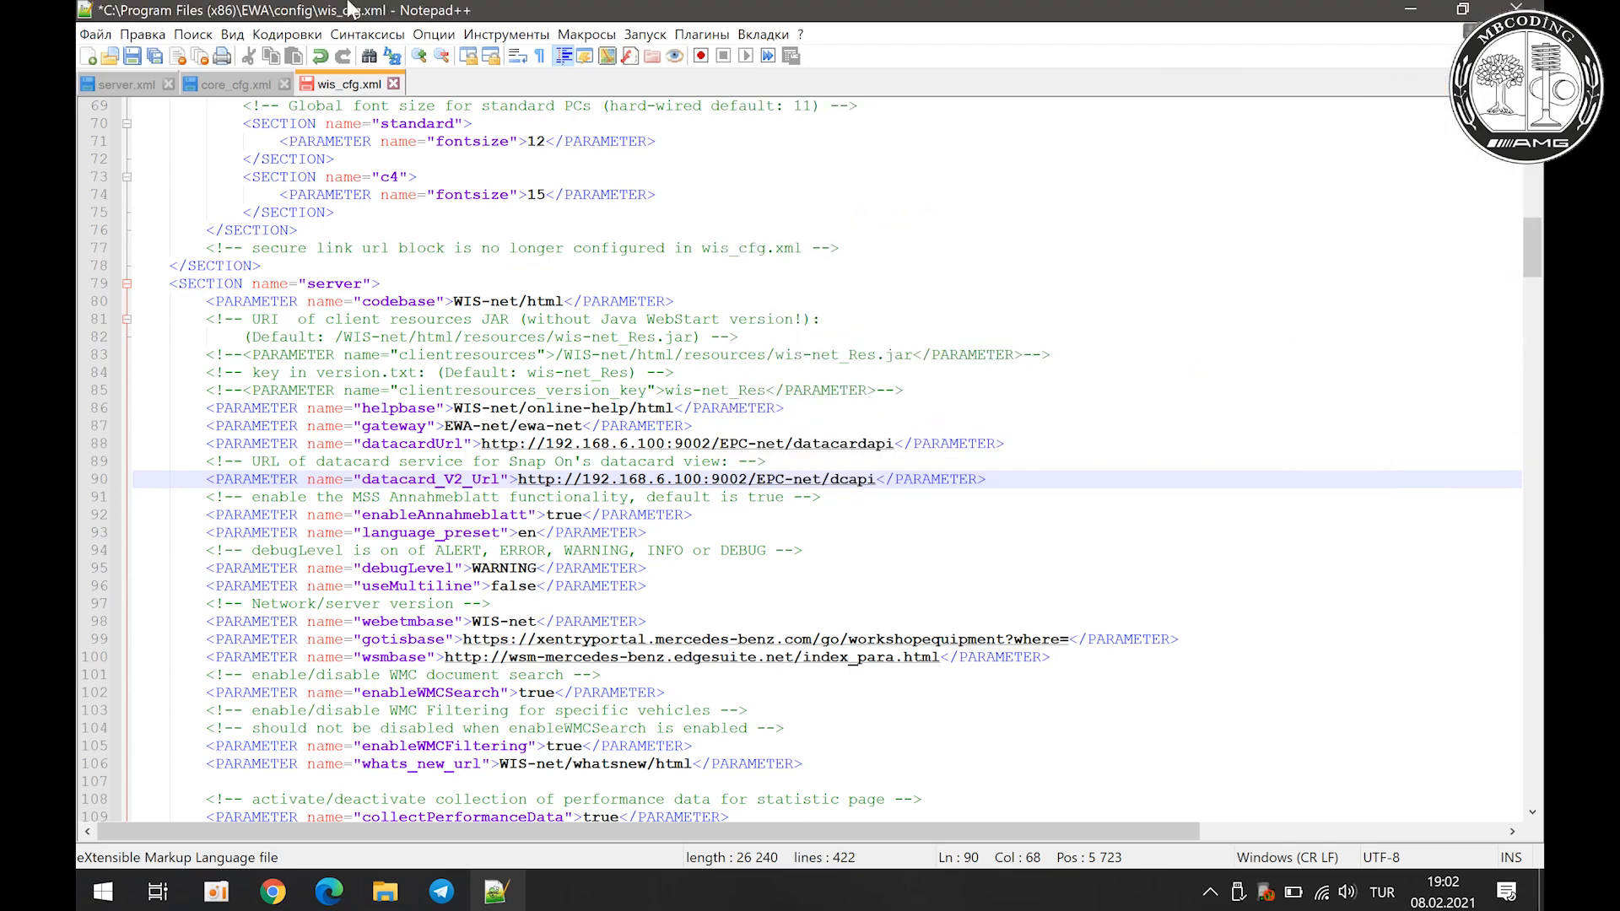
click(132, 57)
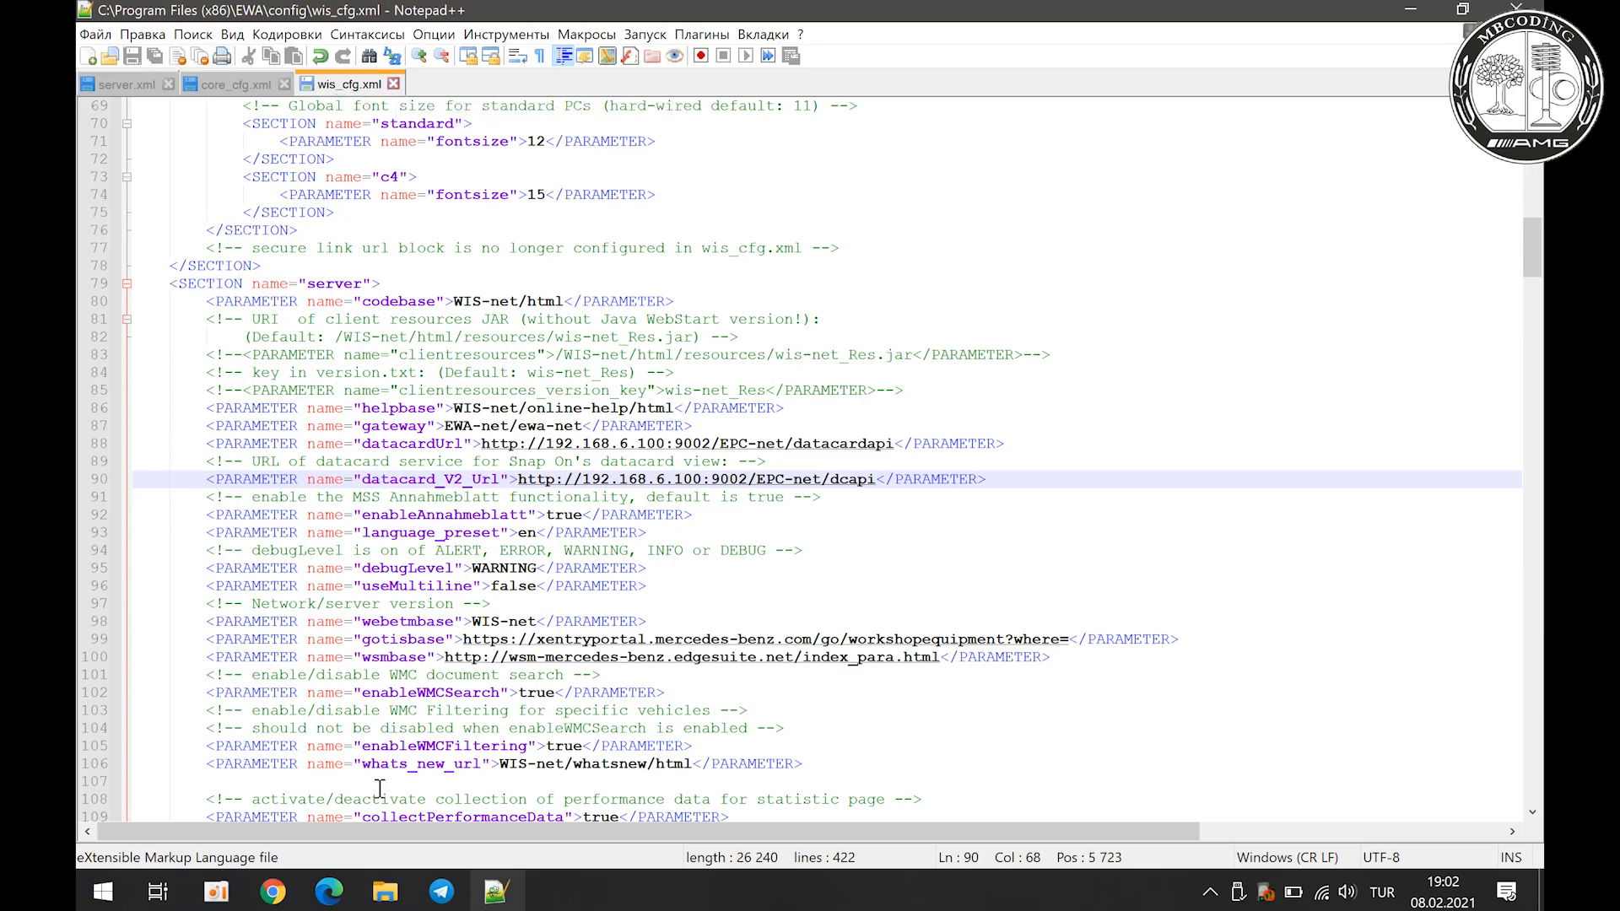
Step: Switch to File Explorer and open core_cfg.xml from the EWA config folder in Notepad++
click(384, 891)
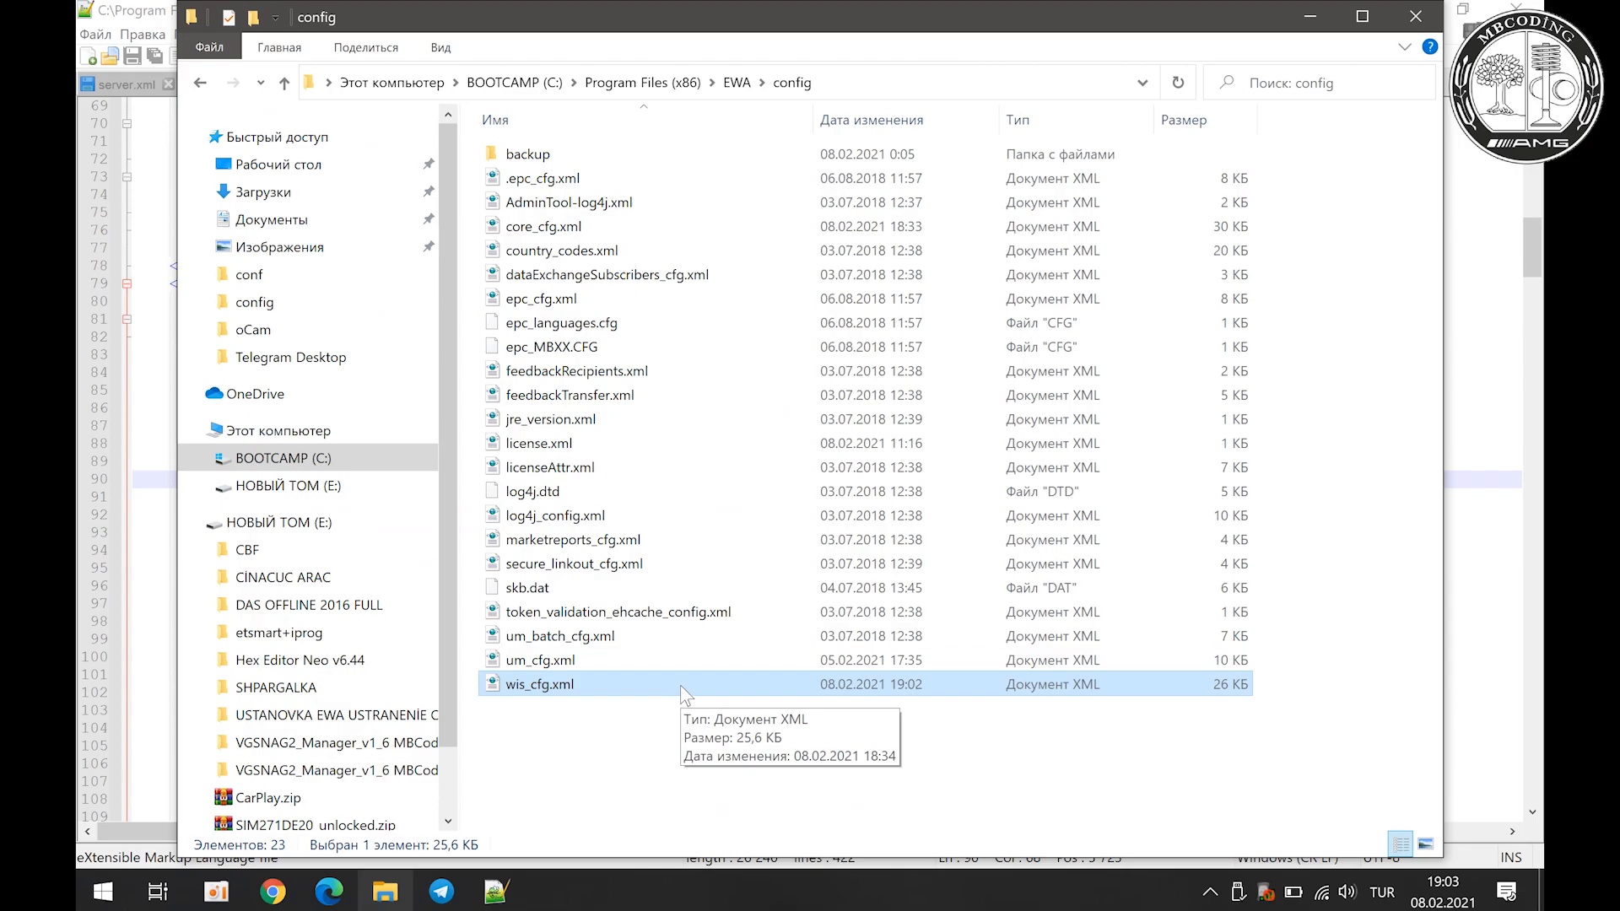
click(529, 236)
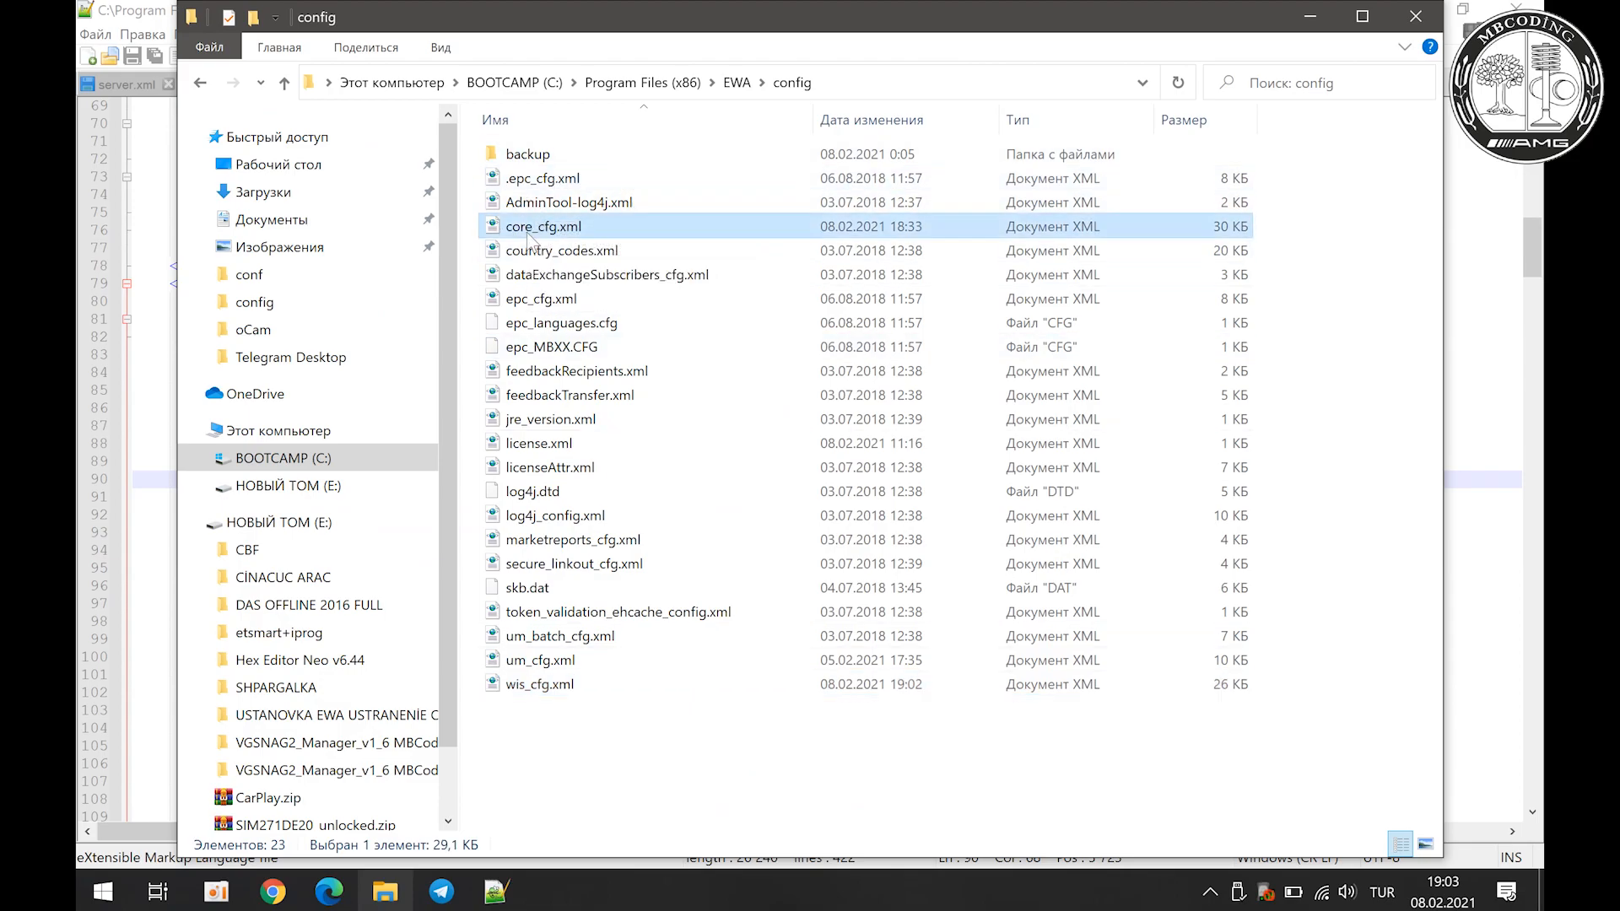
right_click(528, 240)
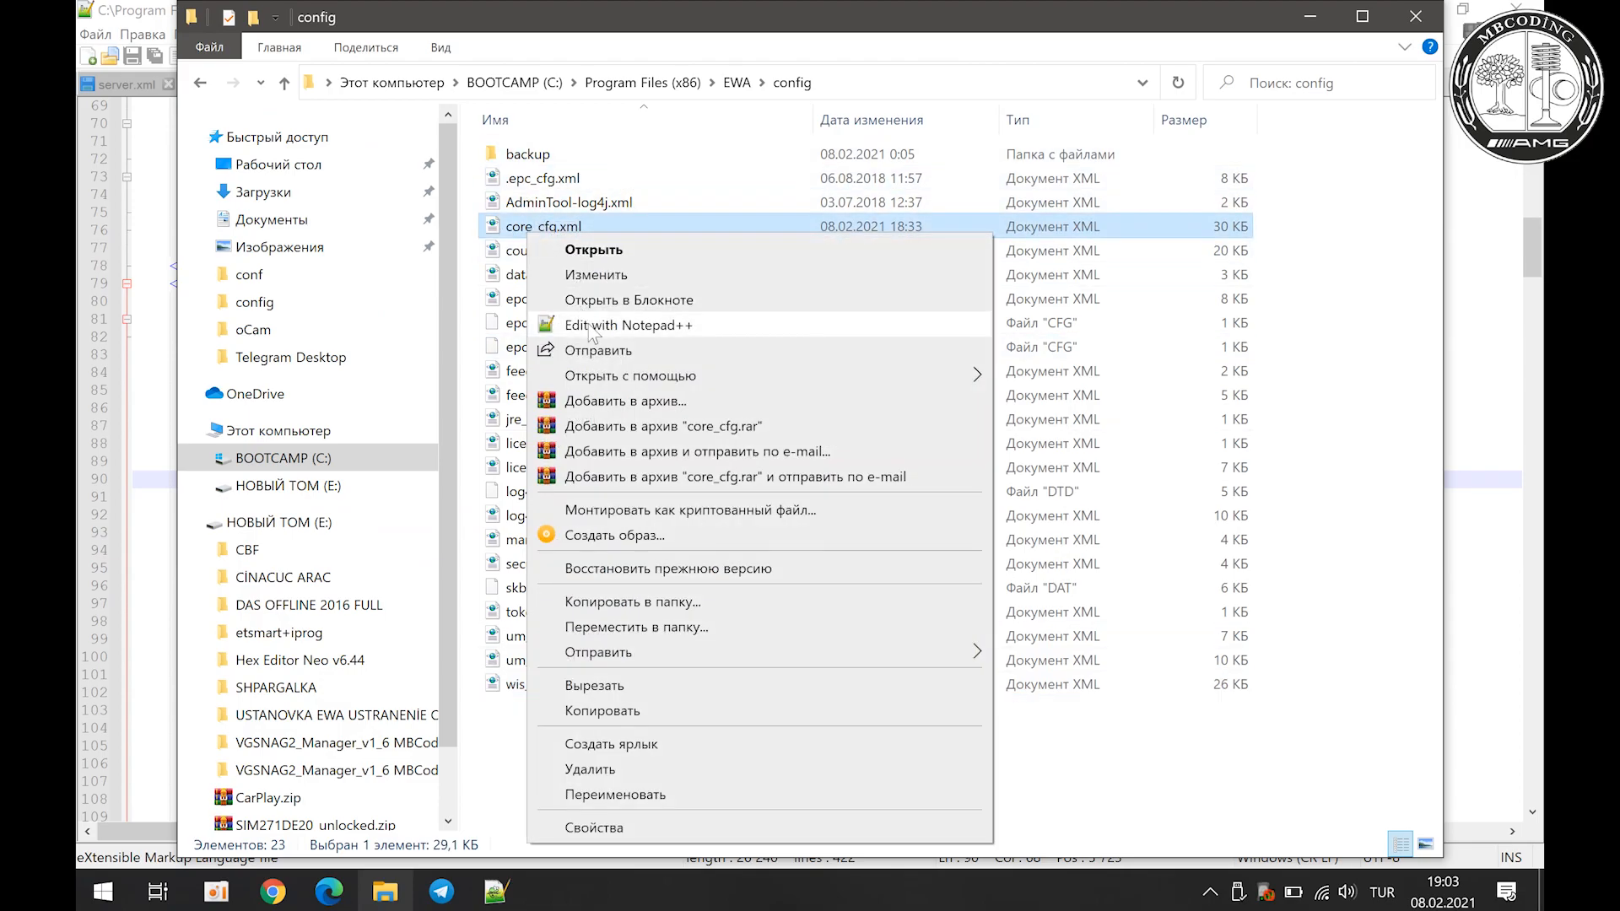
click(582, 304)
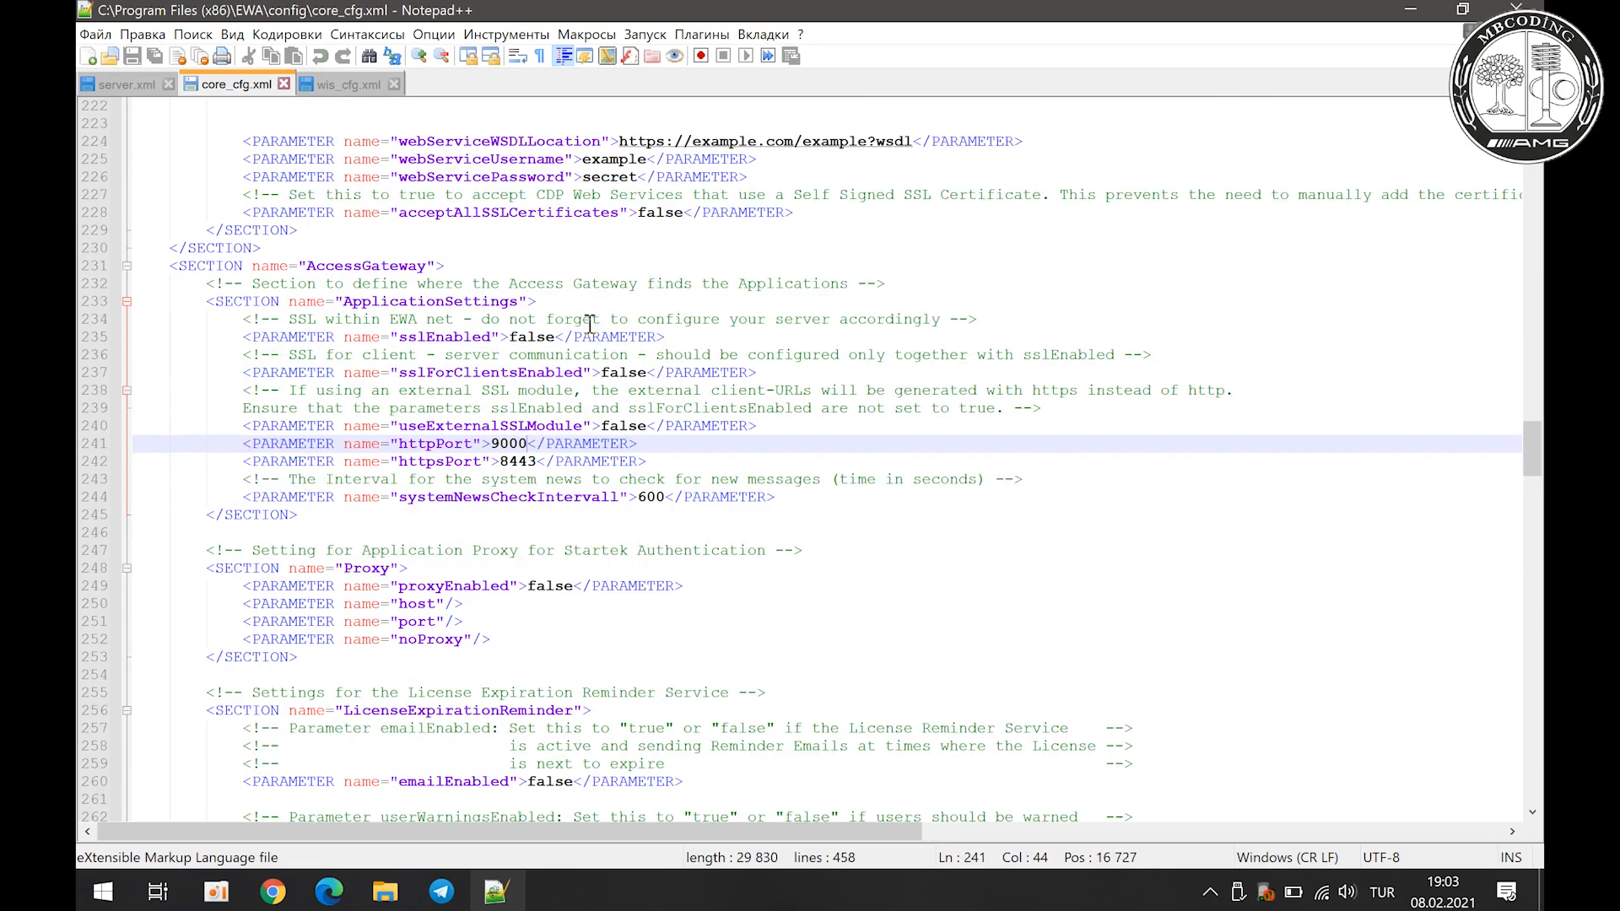
Step: Find 9000 in core_cfg.xml, set the httpPort parameter to 9002, and save the file
click(193, 35)
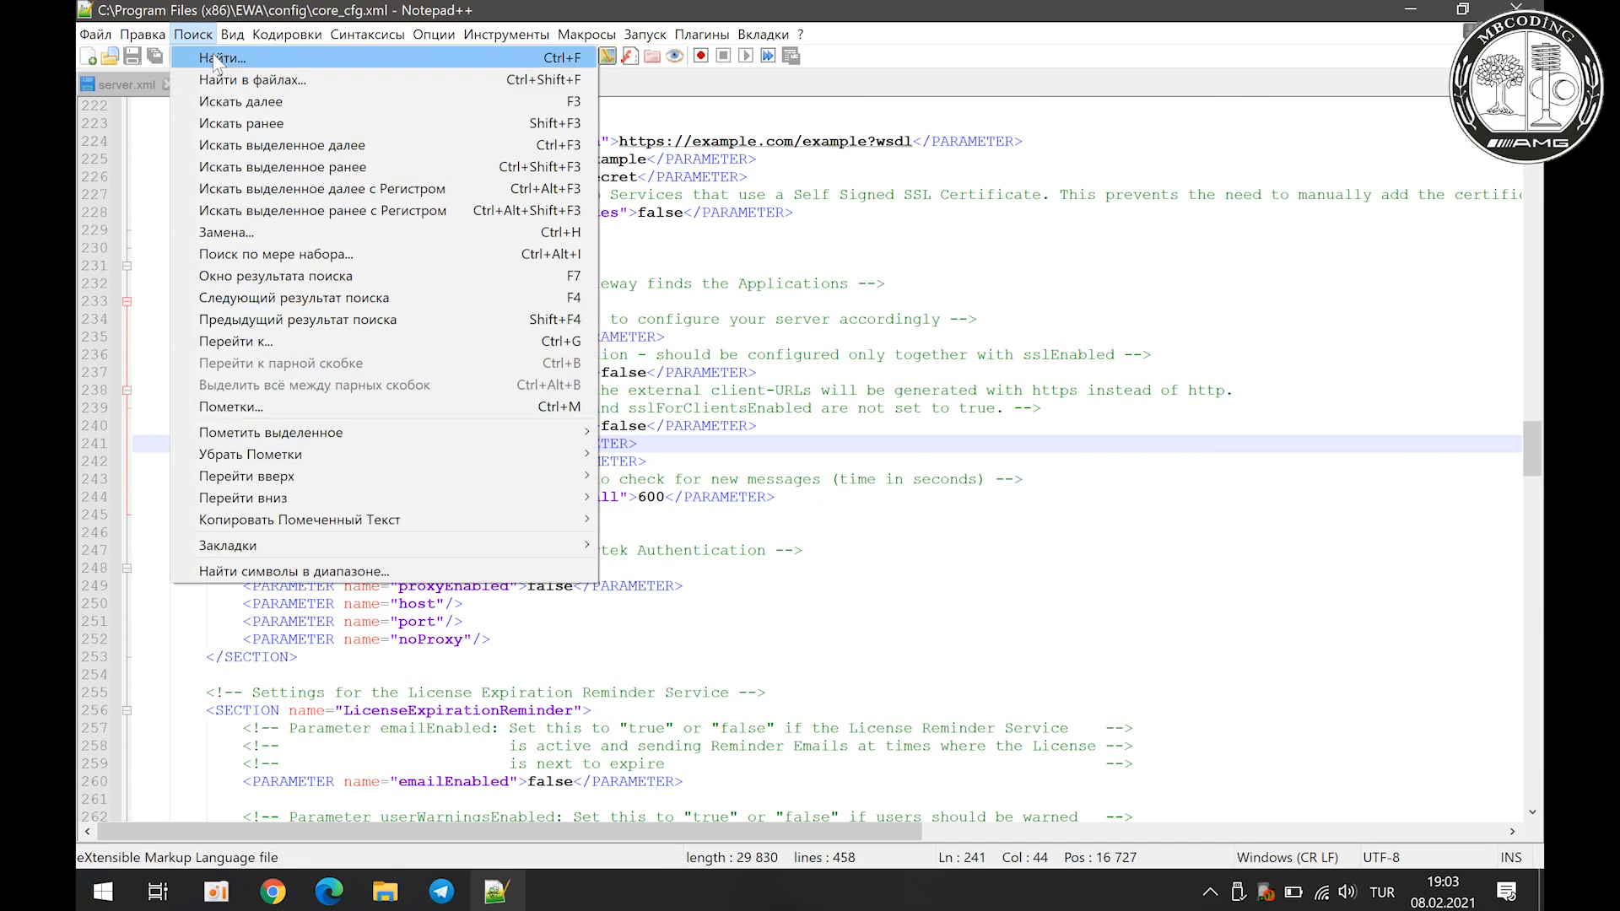
click(222, 59)
click(1306, 177)
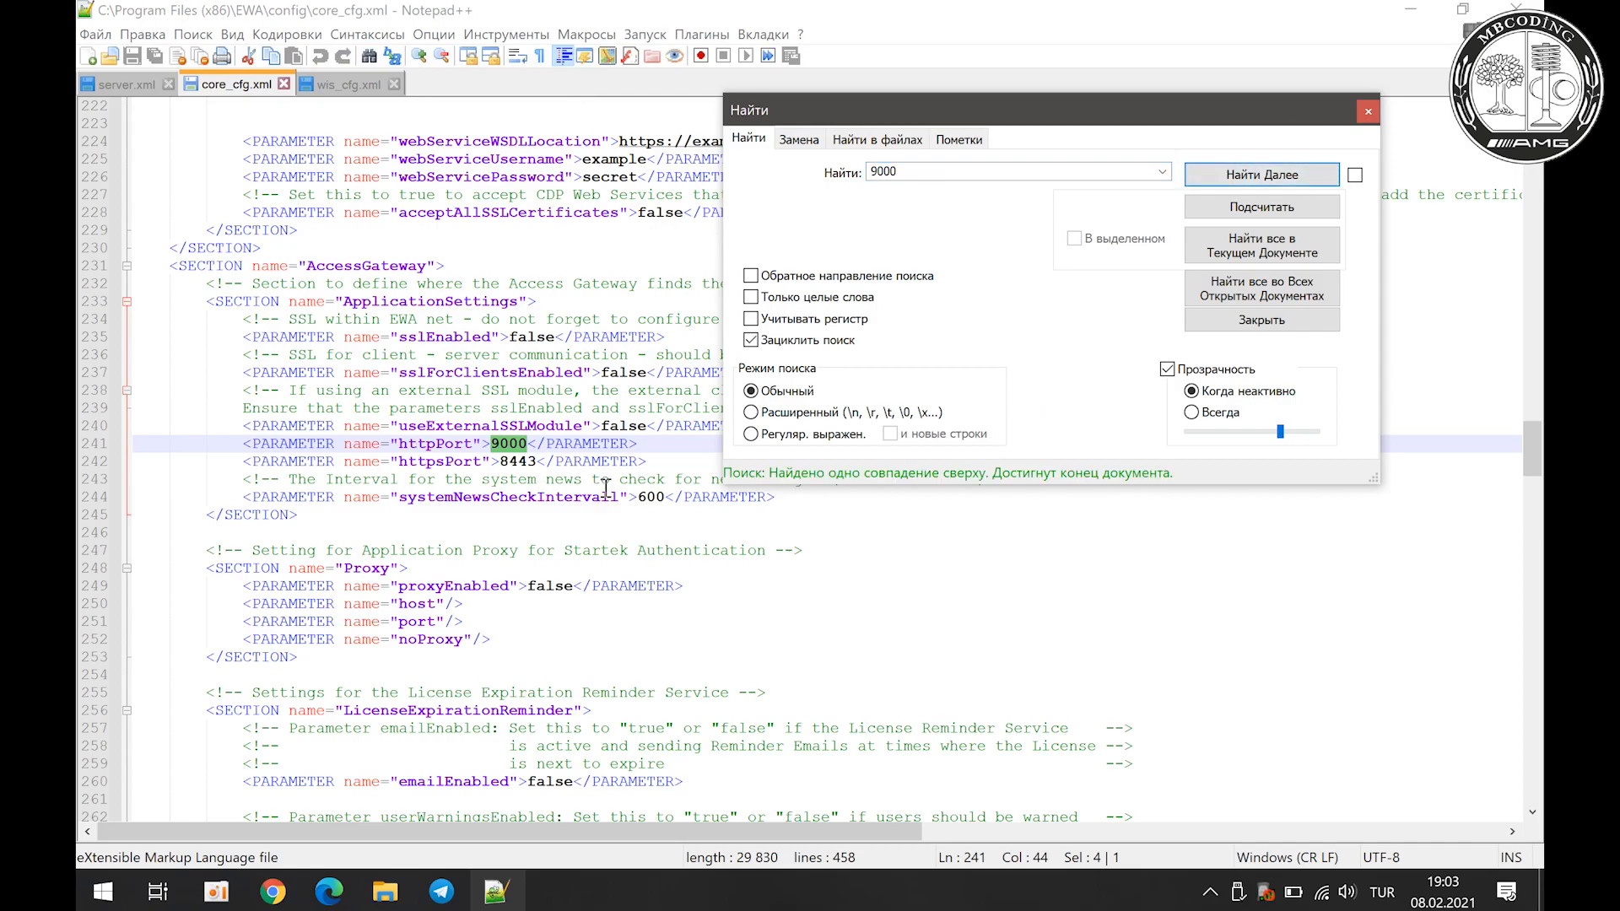
click(1367, 112)
click(524, 450)
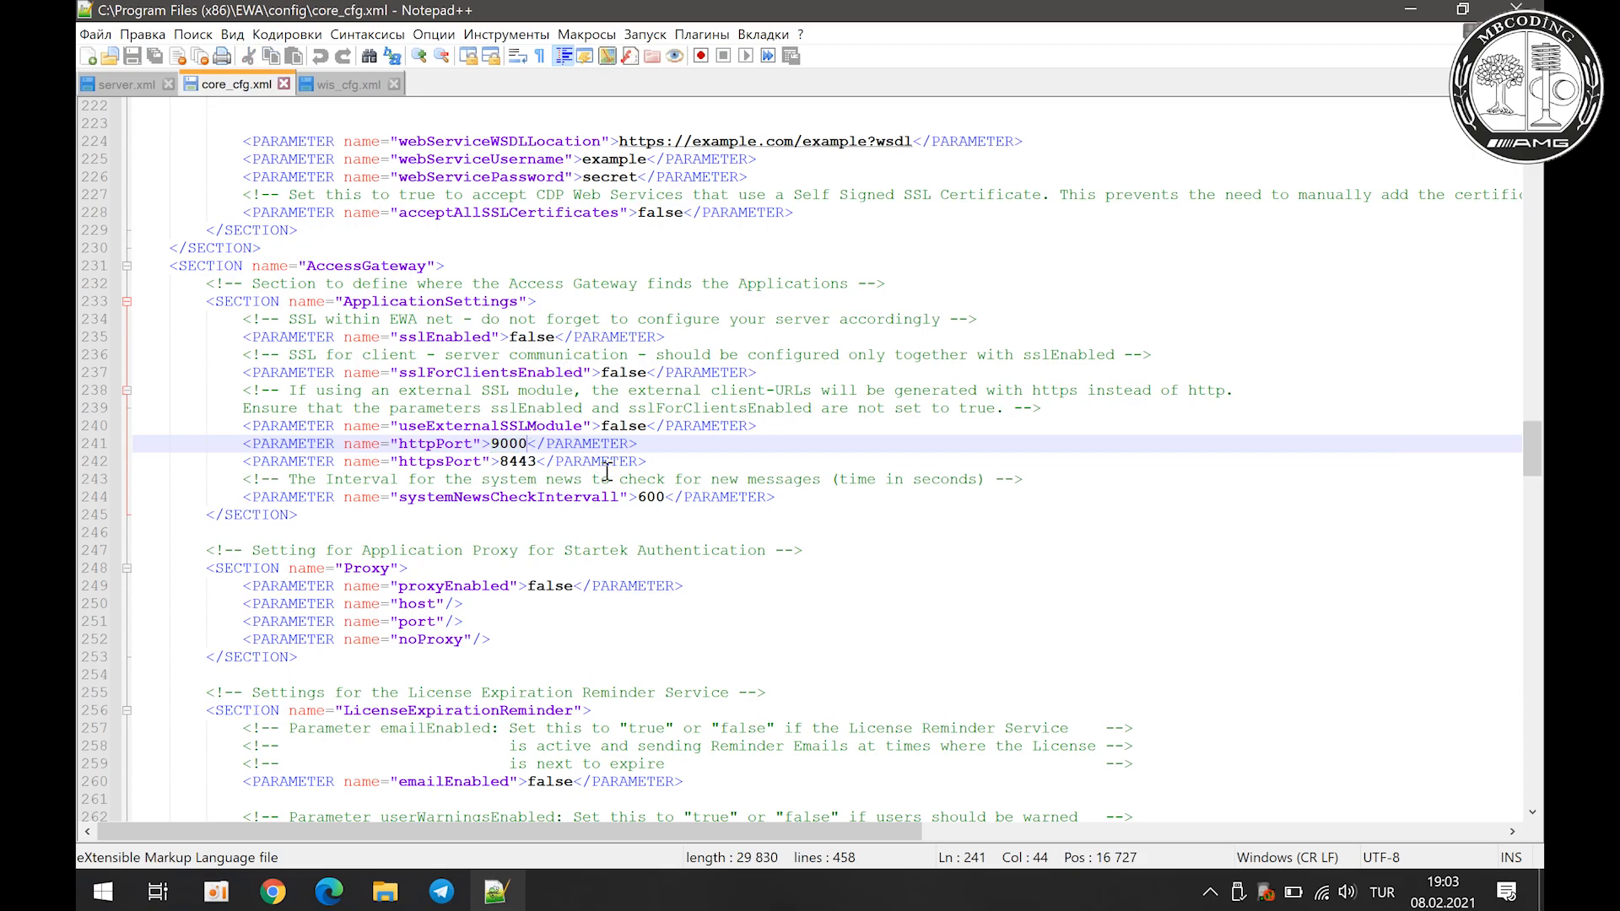
key(BackSpace)
text(2)
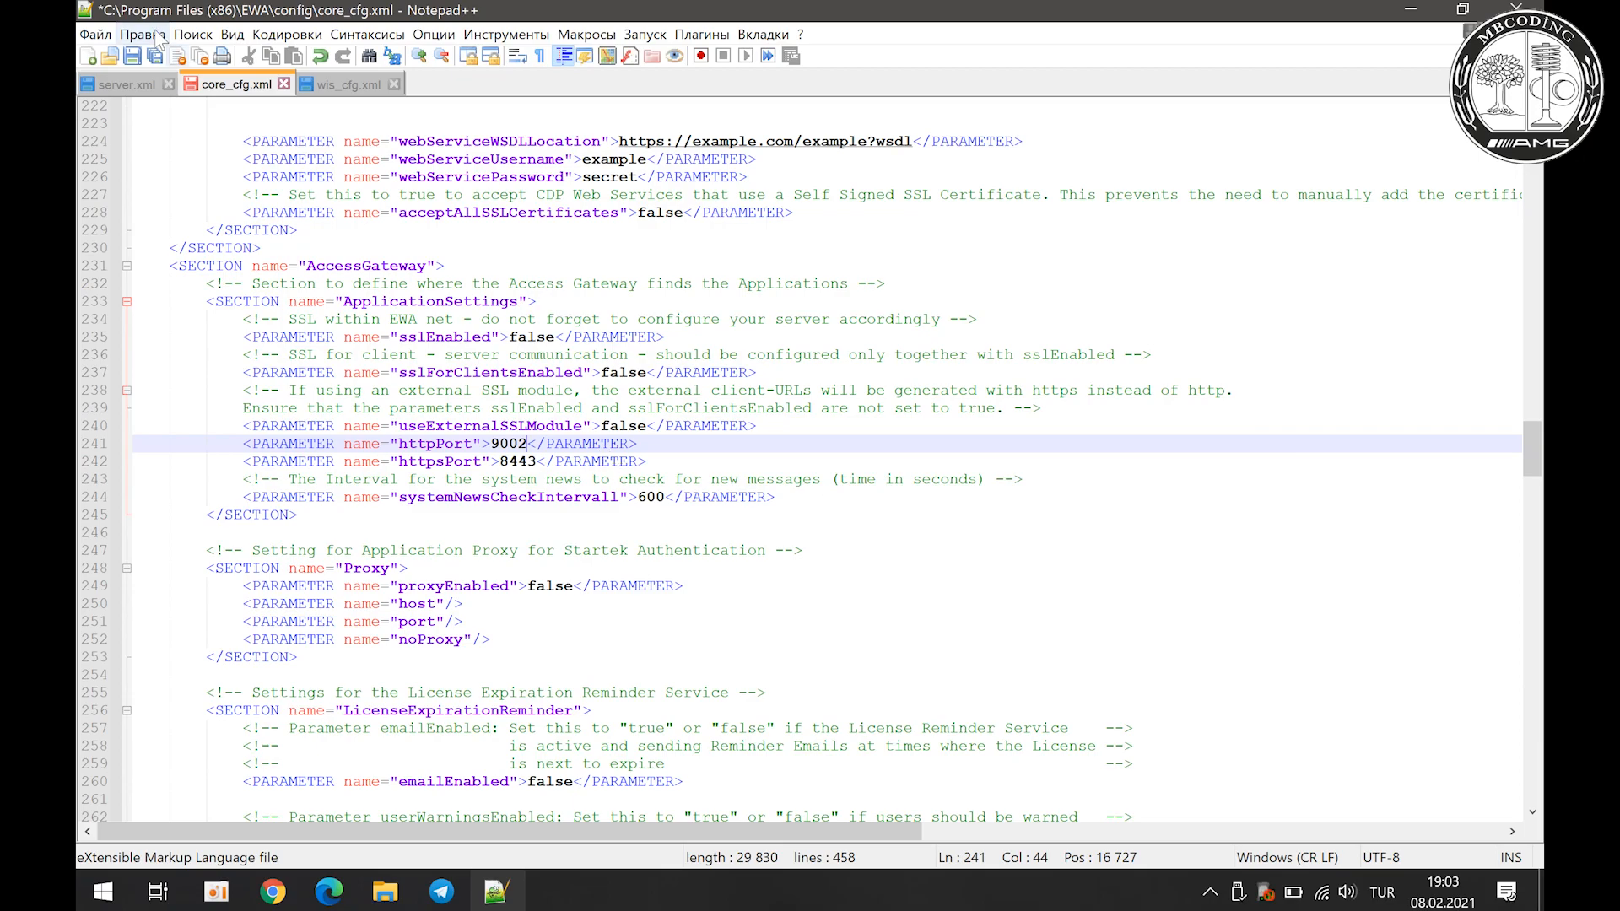
click(132, 56)
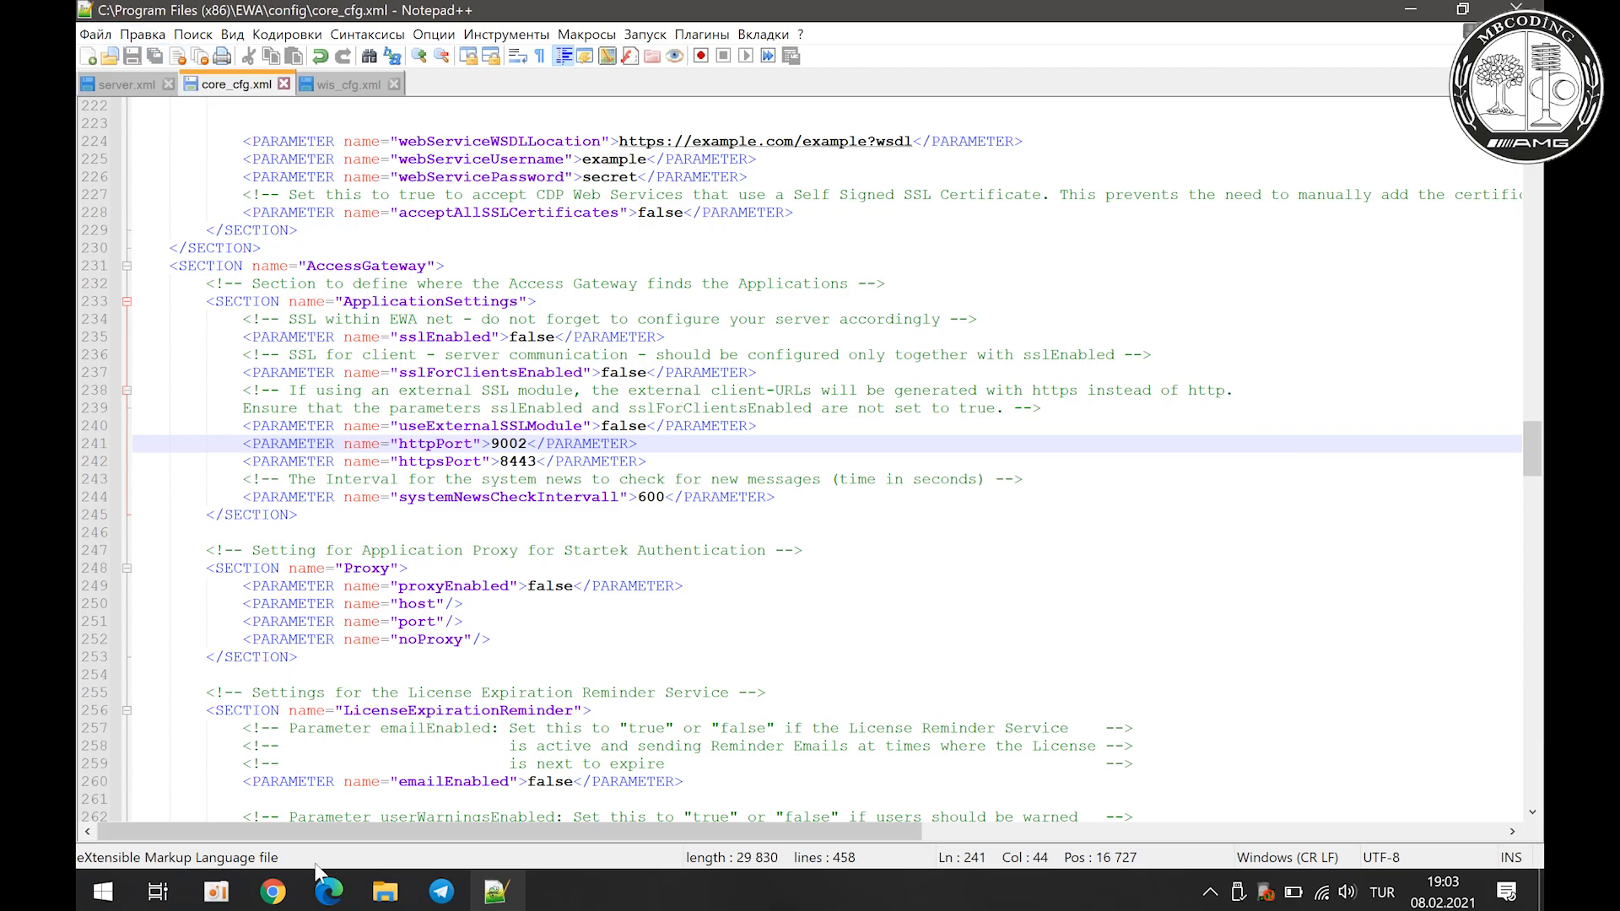
Step: Switch to File Explorer and open server.xml from the EWA\server\conf folder in Notepad++
click(385, 892)
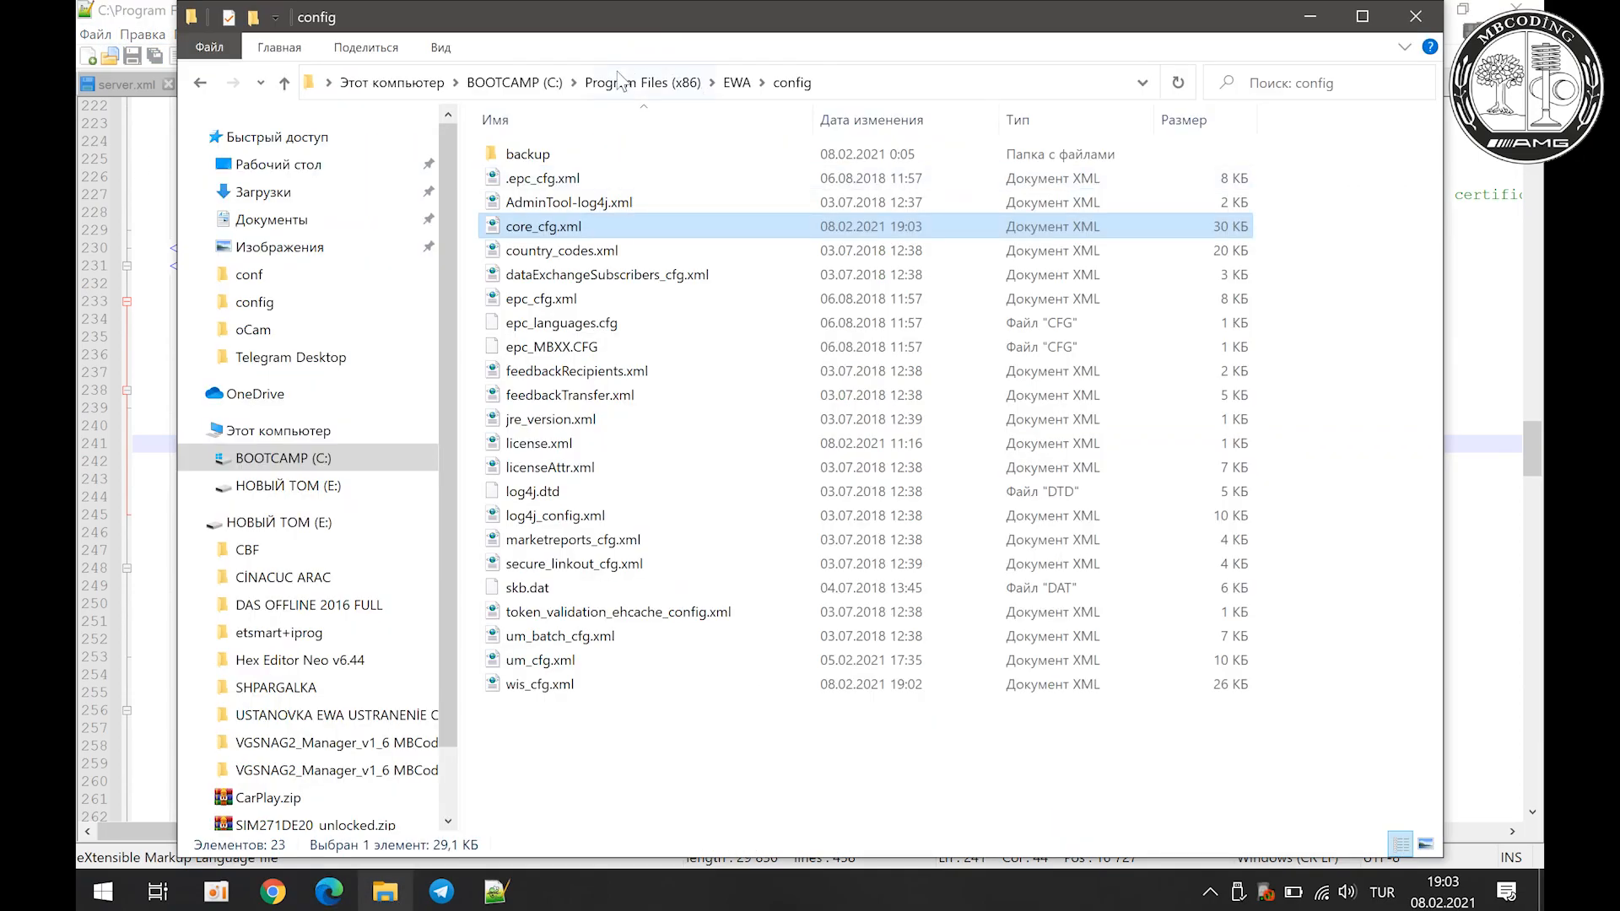
click(201, 82)
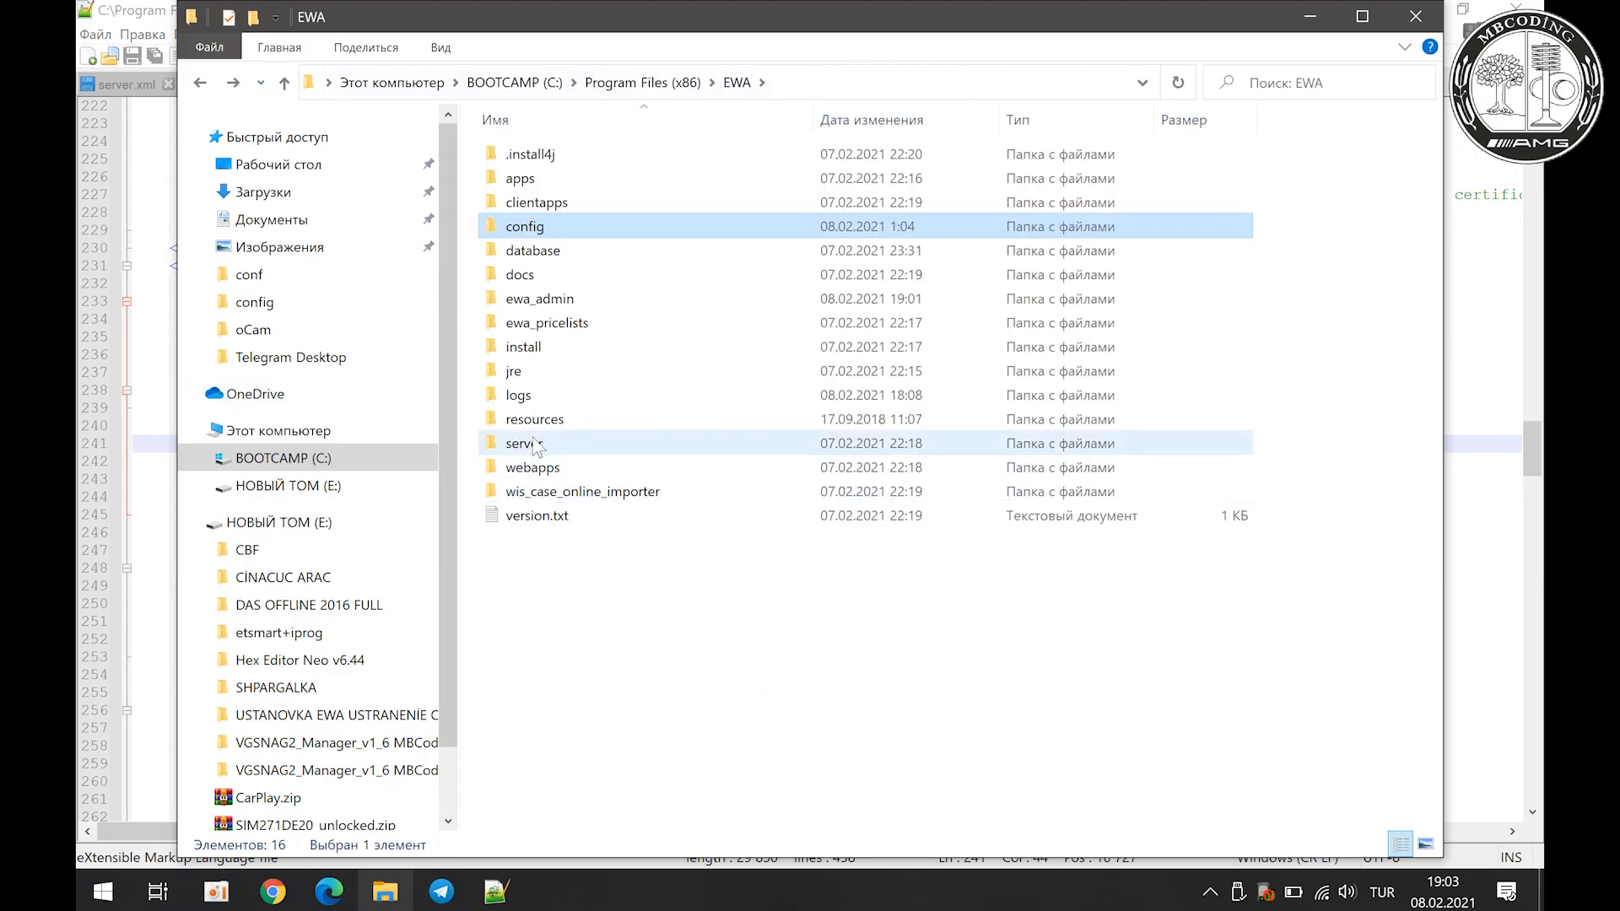
double_click(532, 444)
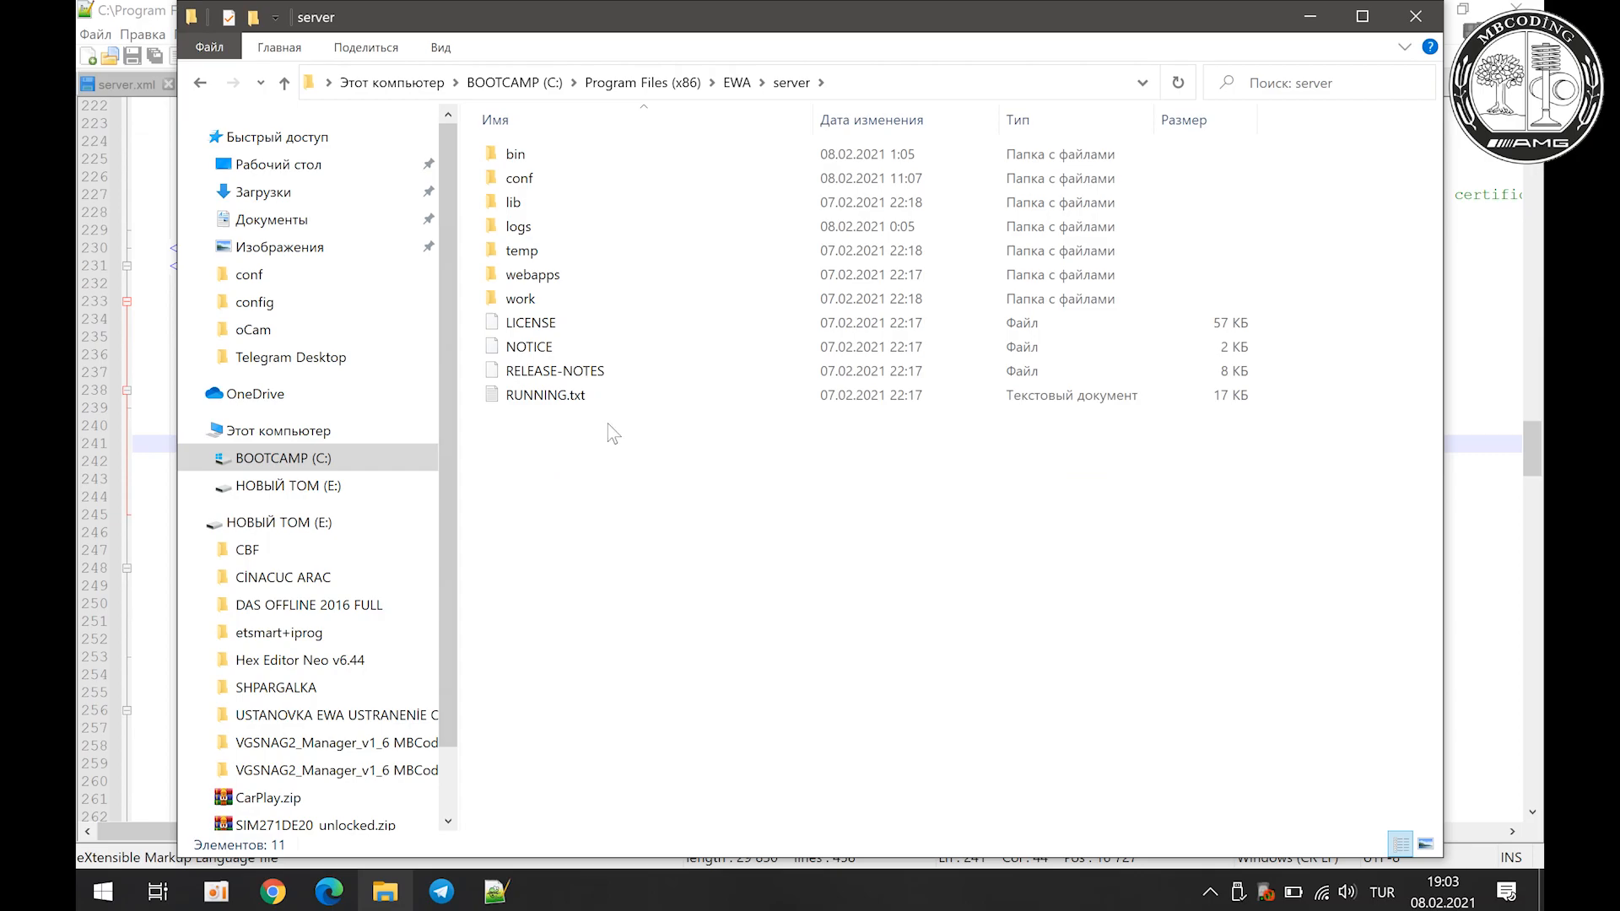
double_click(547, 178)
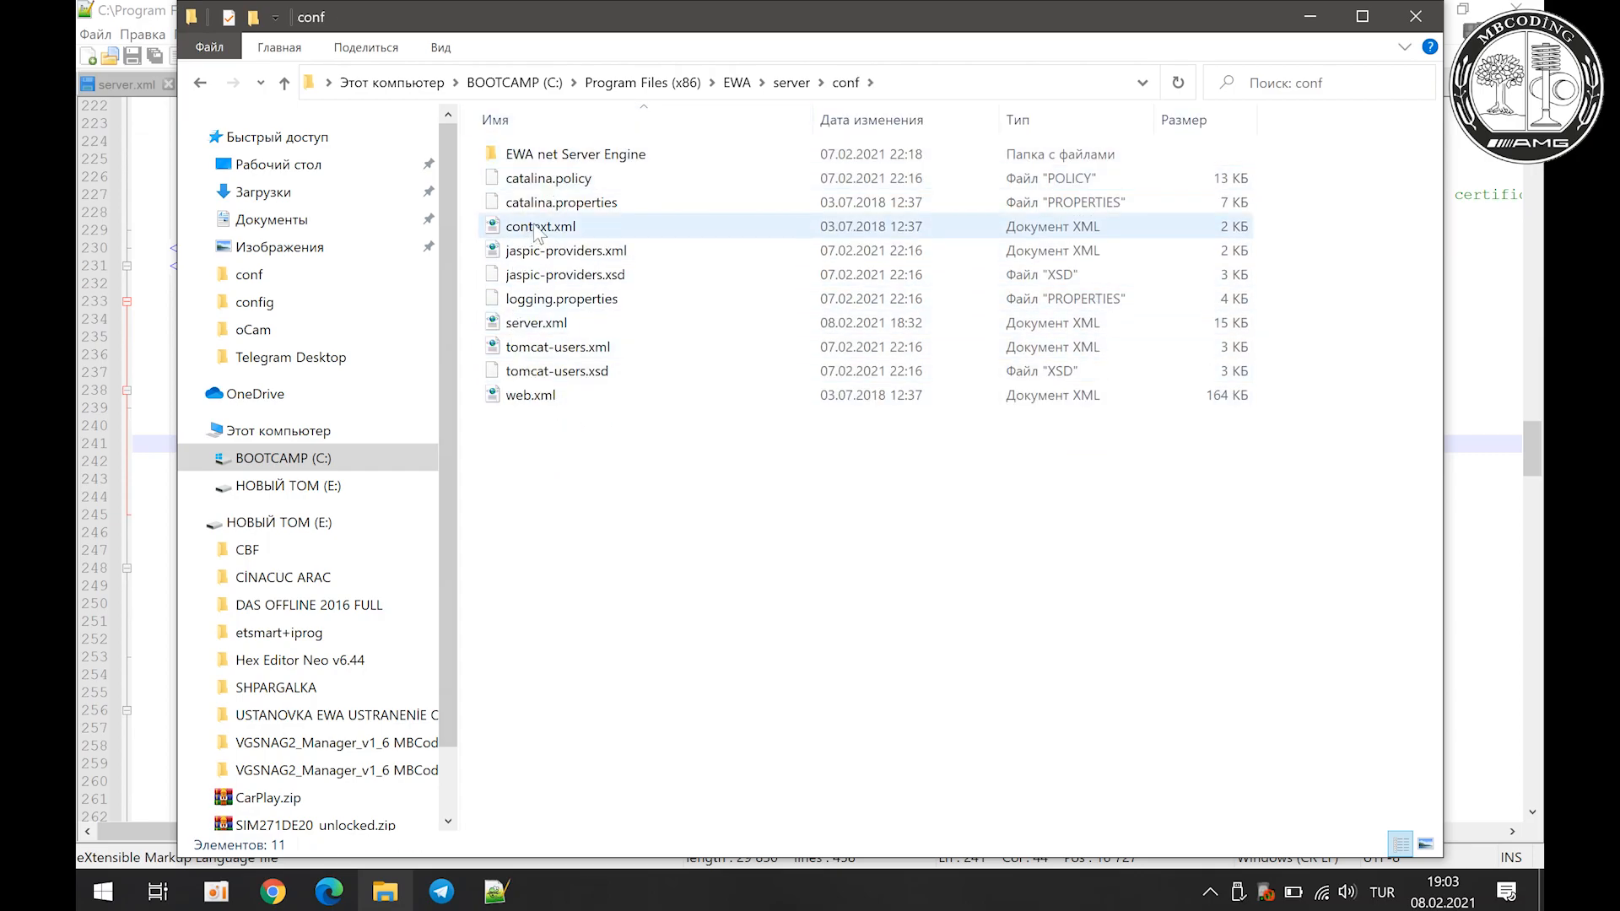
click(535, 325)
right_click(535, 325)
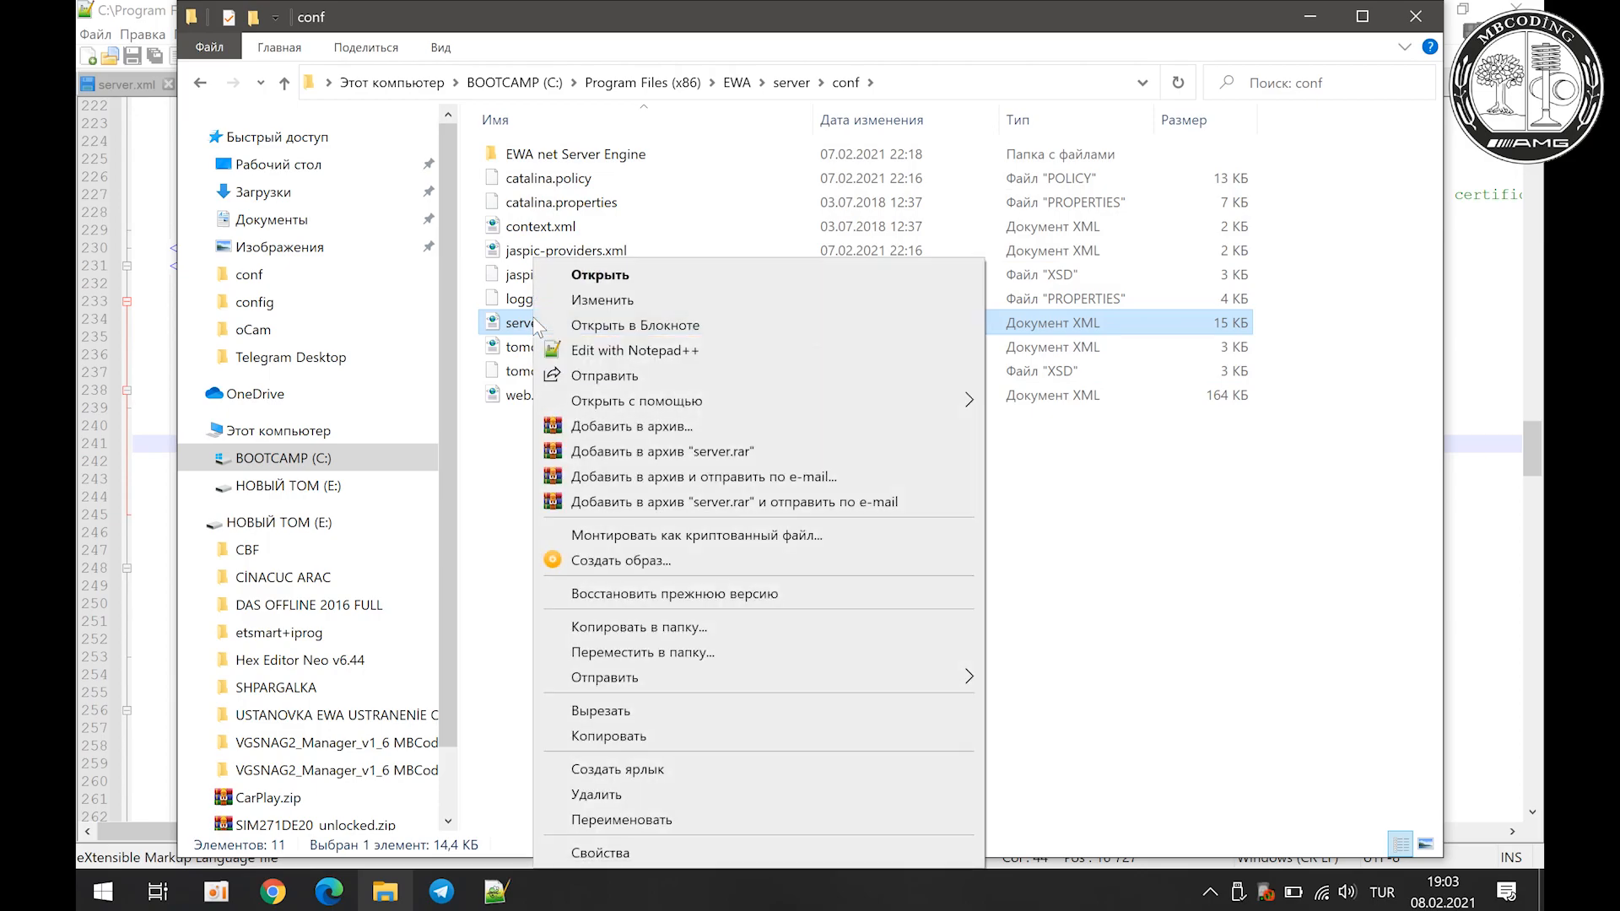
click(578, 356)
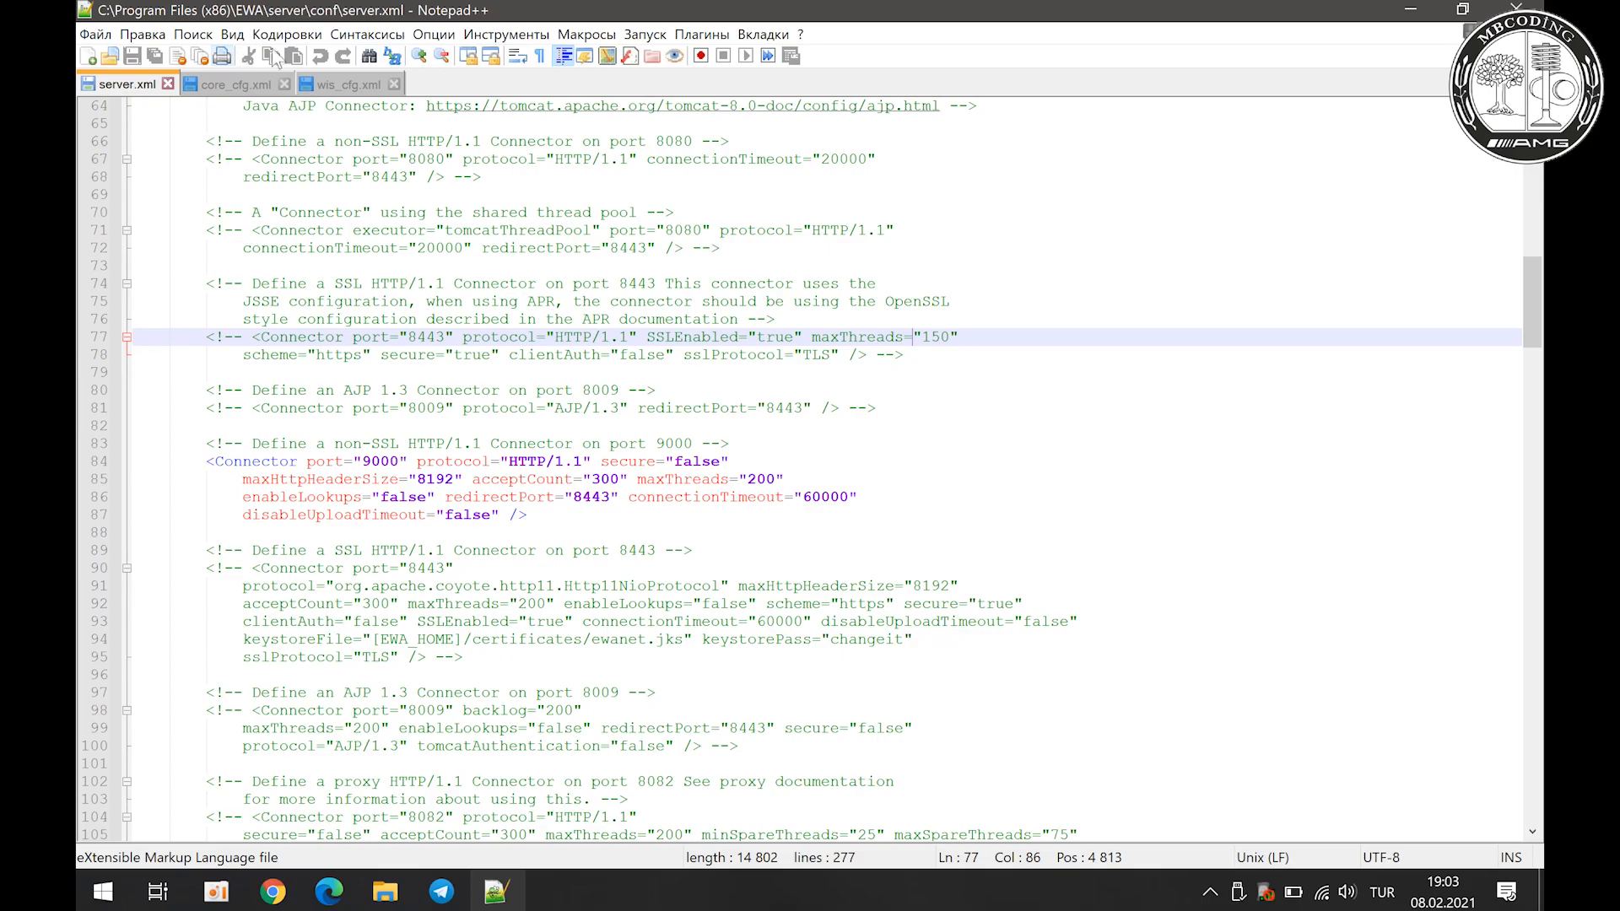
Step: Find 9000 in server.xml, set the non-SSL Connector port to 9002, save the file, and close Notepad++ and File Explorer
click(439, 39)
click(193, 34)
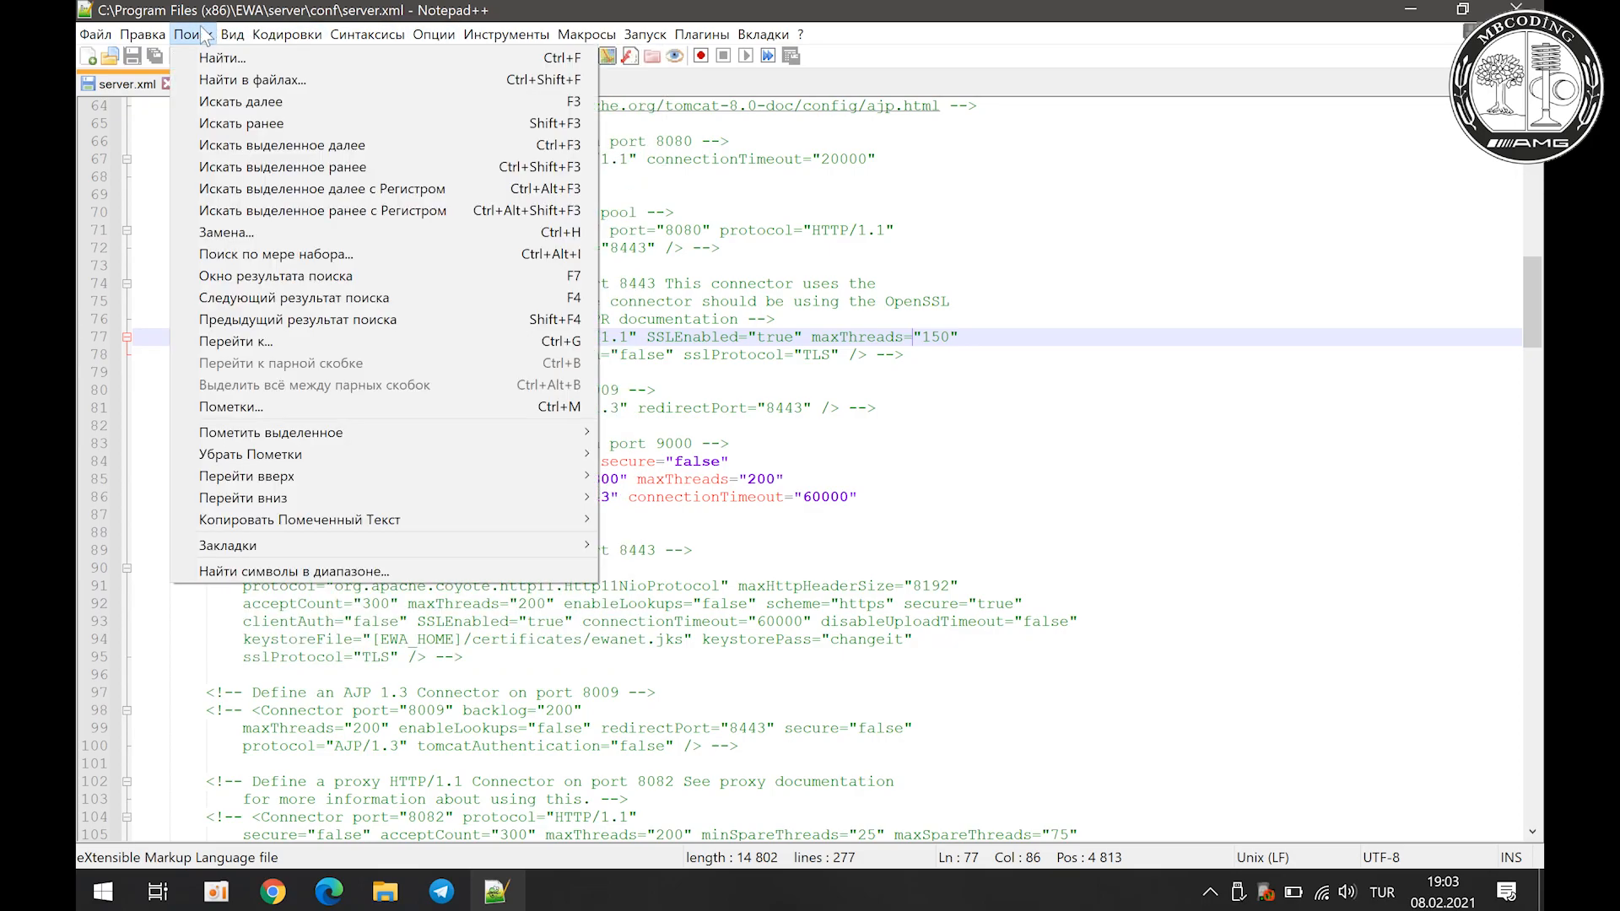
click(212, 57)
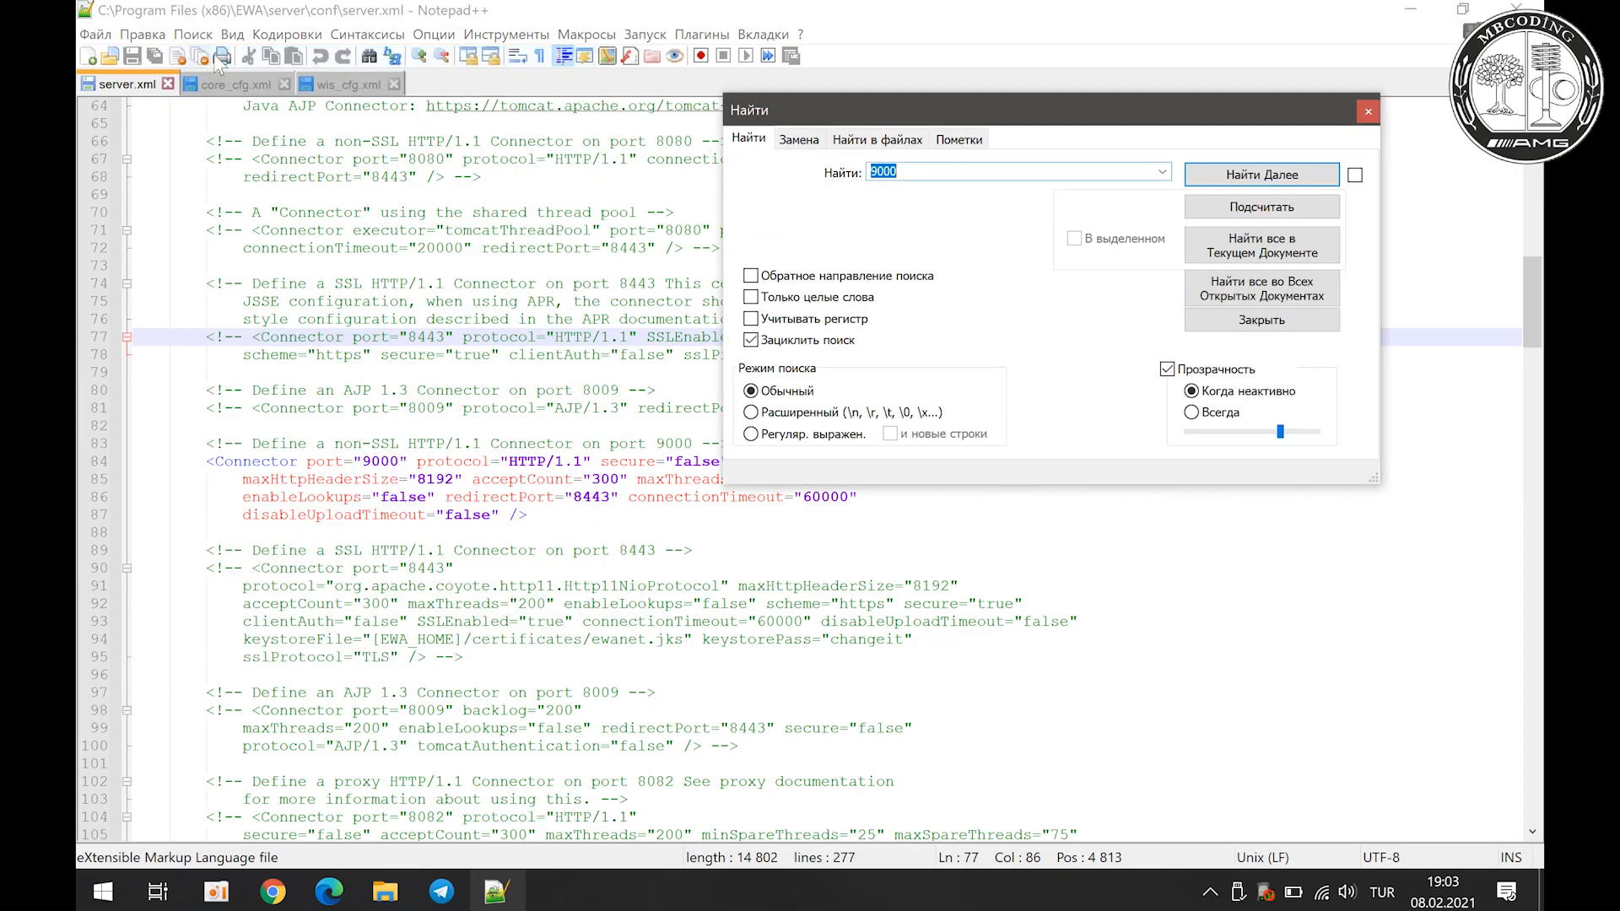
click(1249, 177)
click(1248, 177)
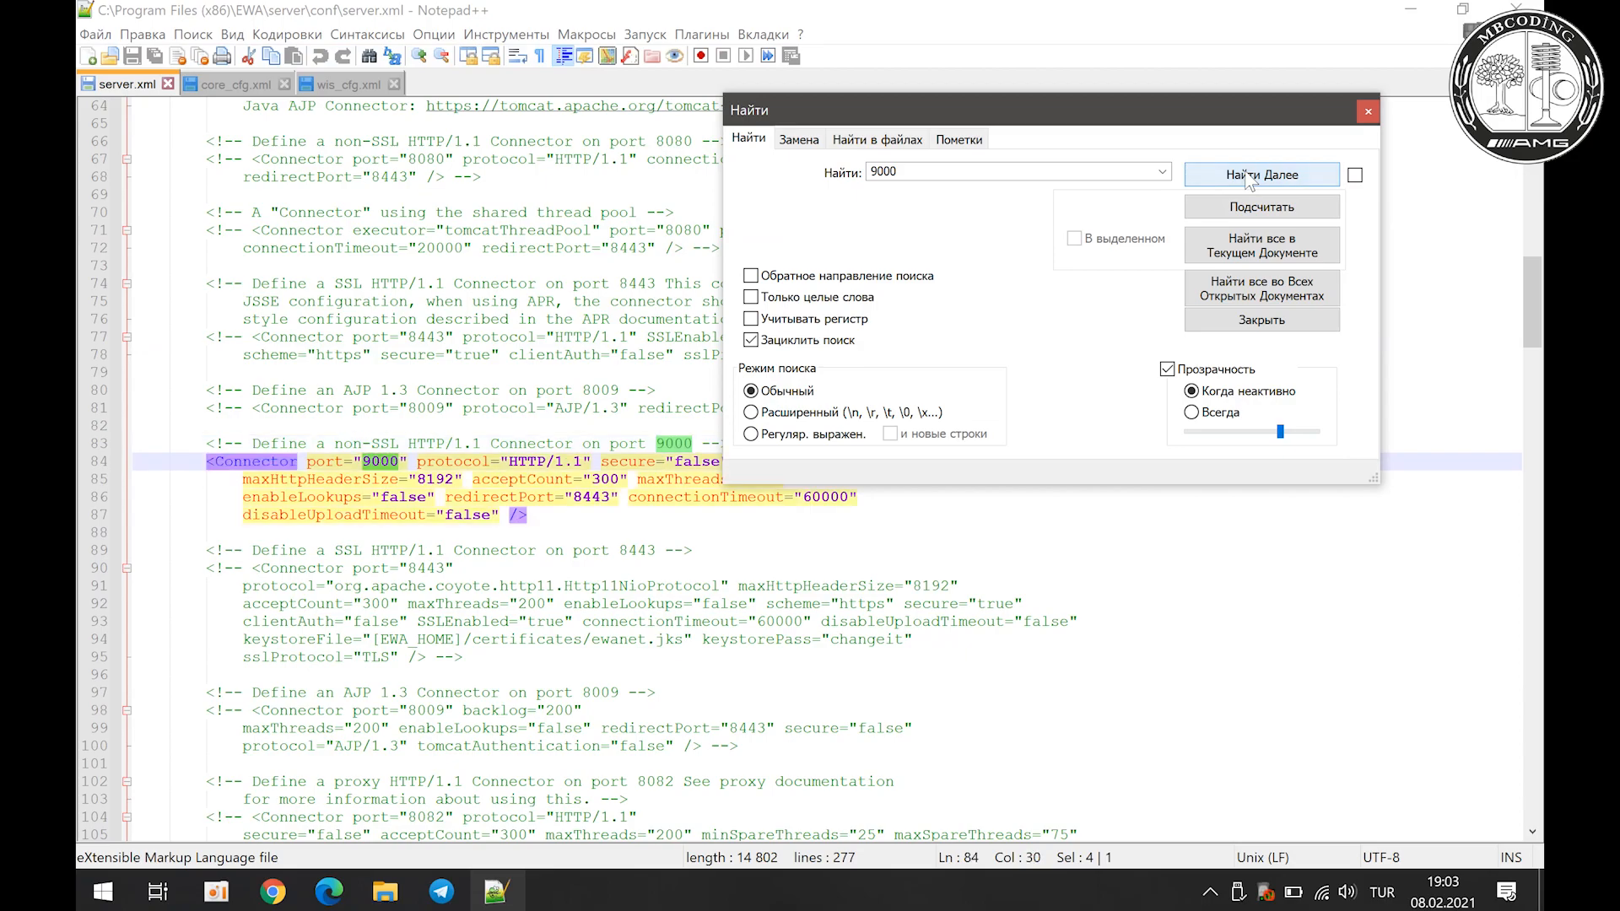
click(1368, 111)
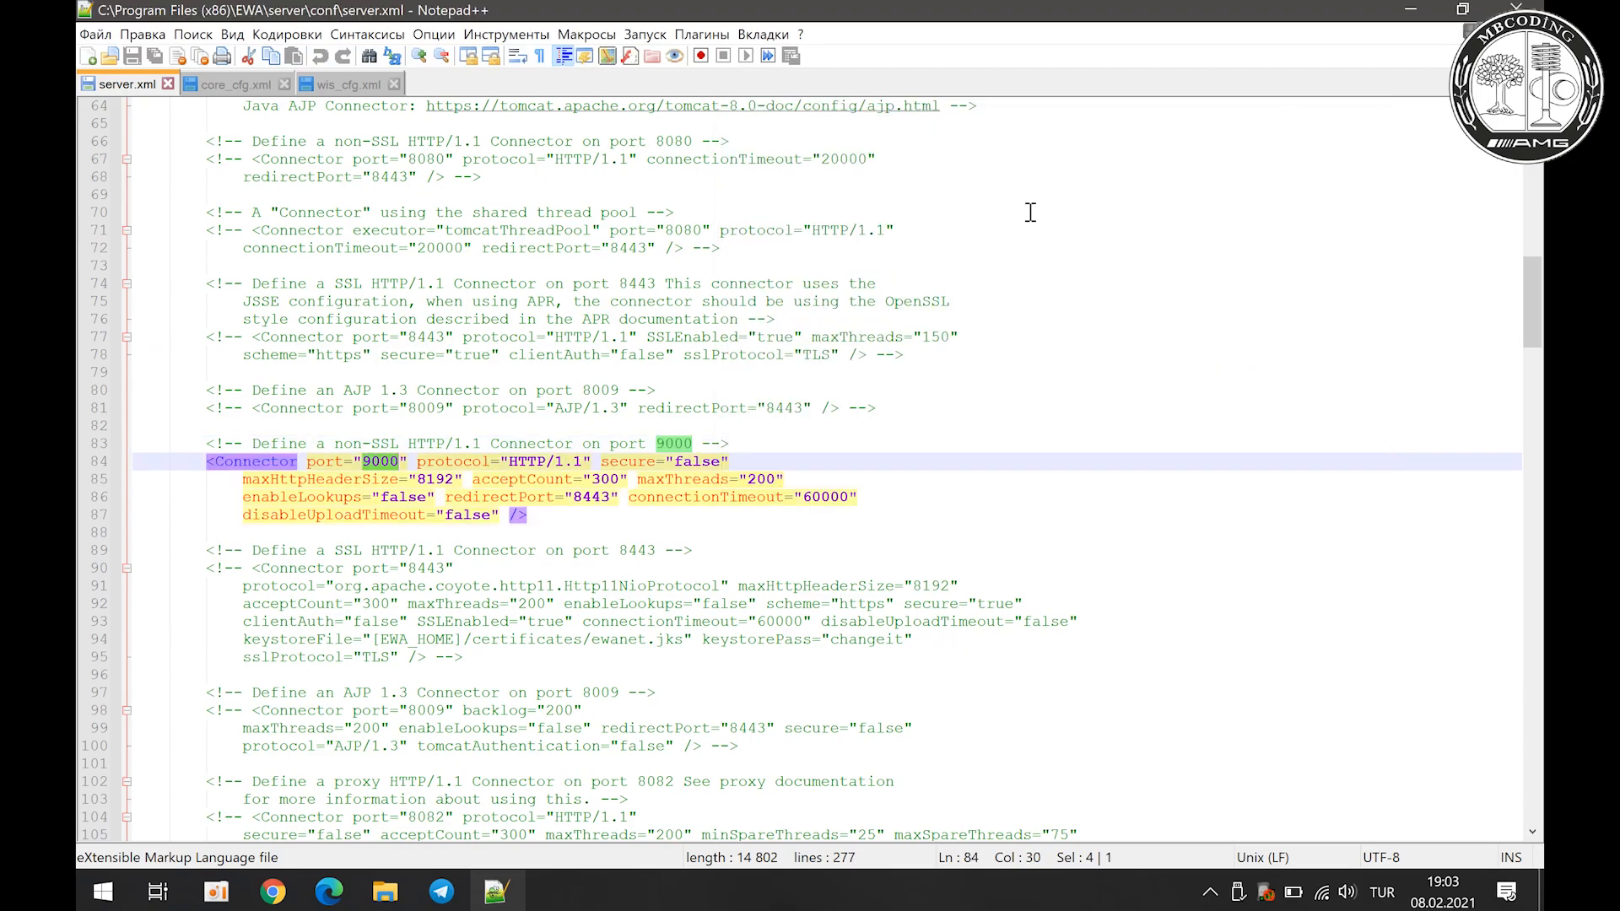
click(399, 461)
key(BackSpace)
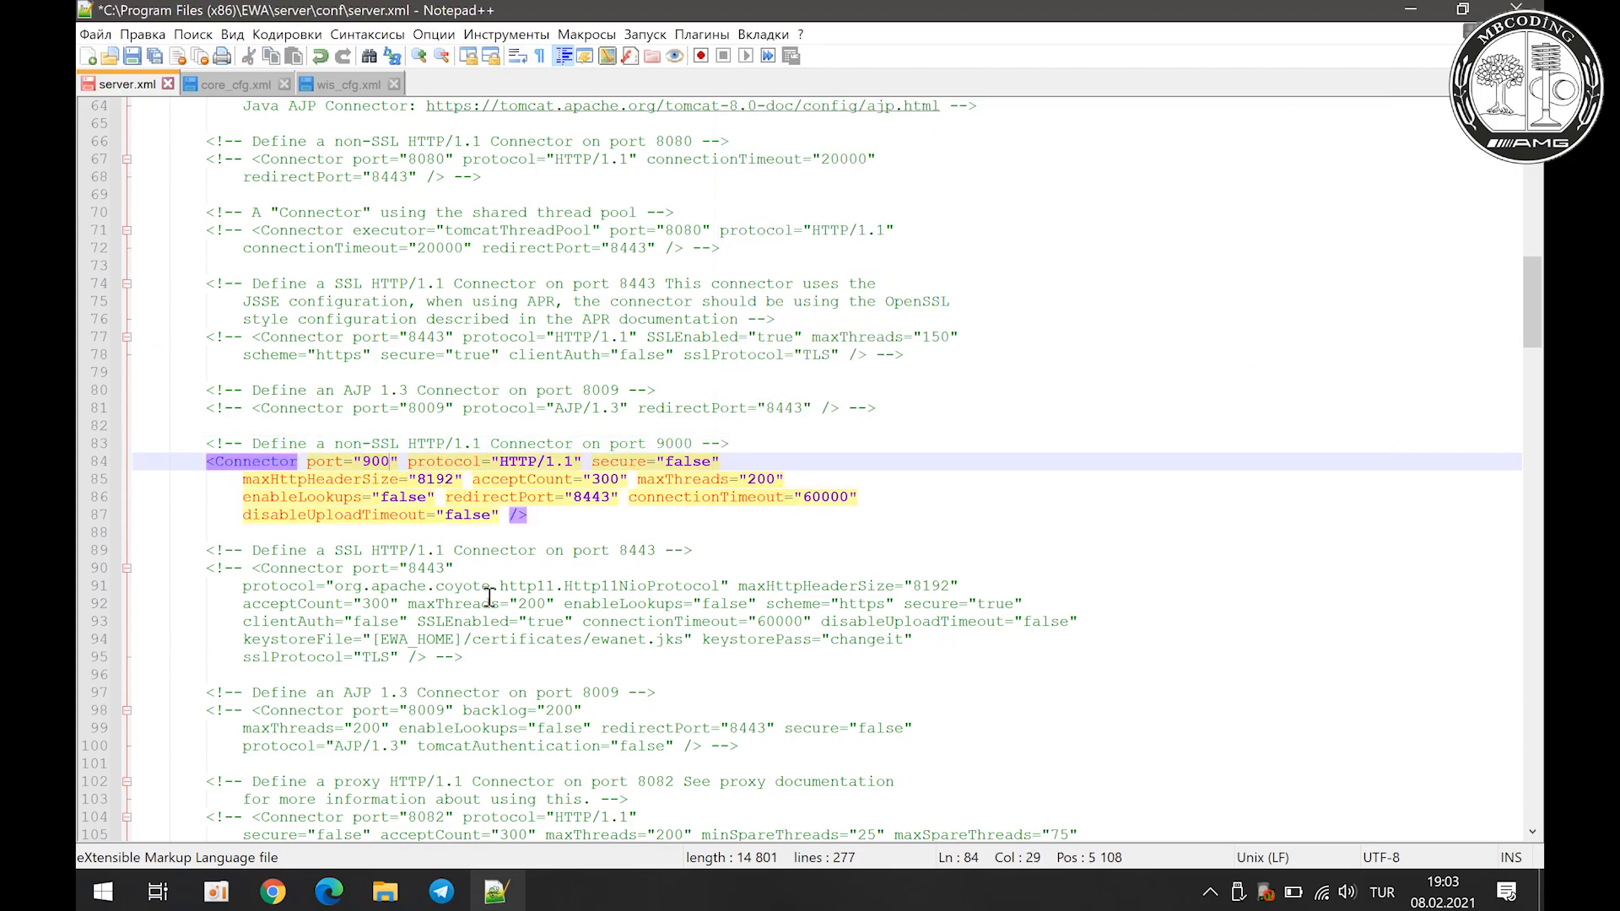
text(2)
click(131, 56)
click(1516, 9)
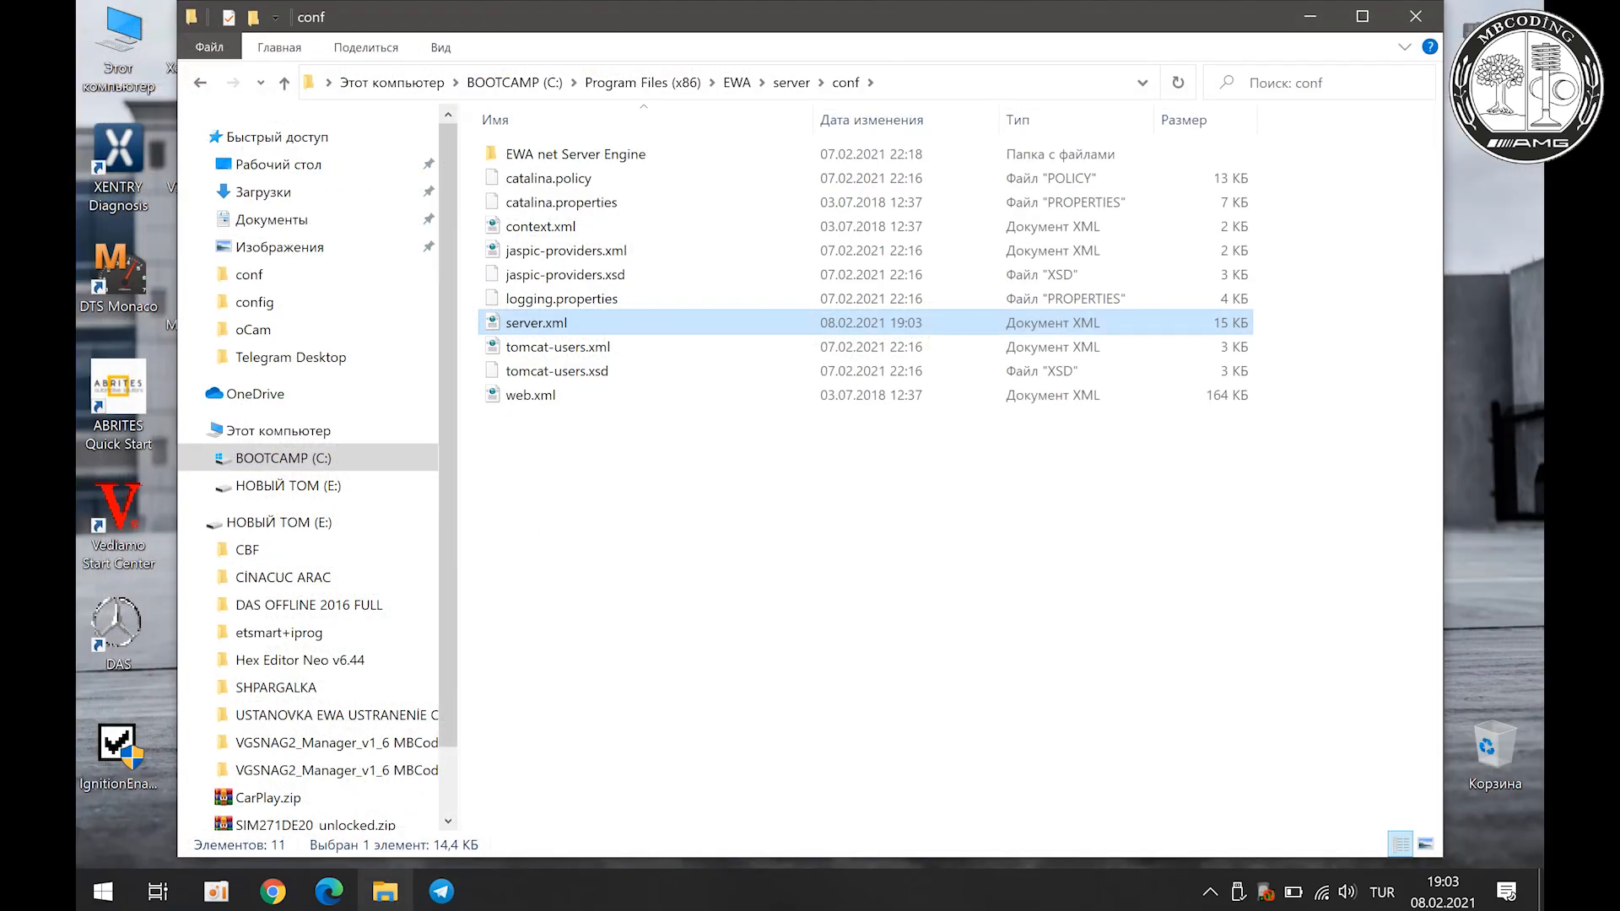
click(1417, 17)
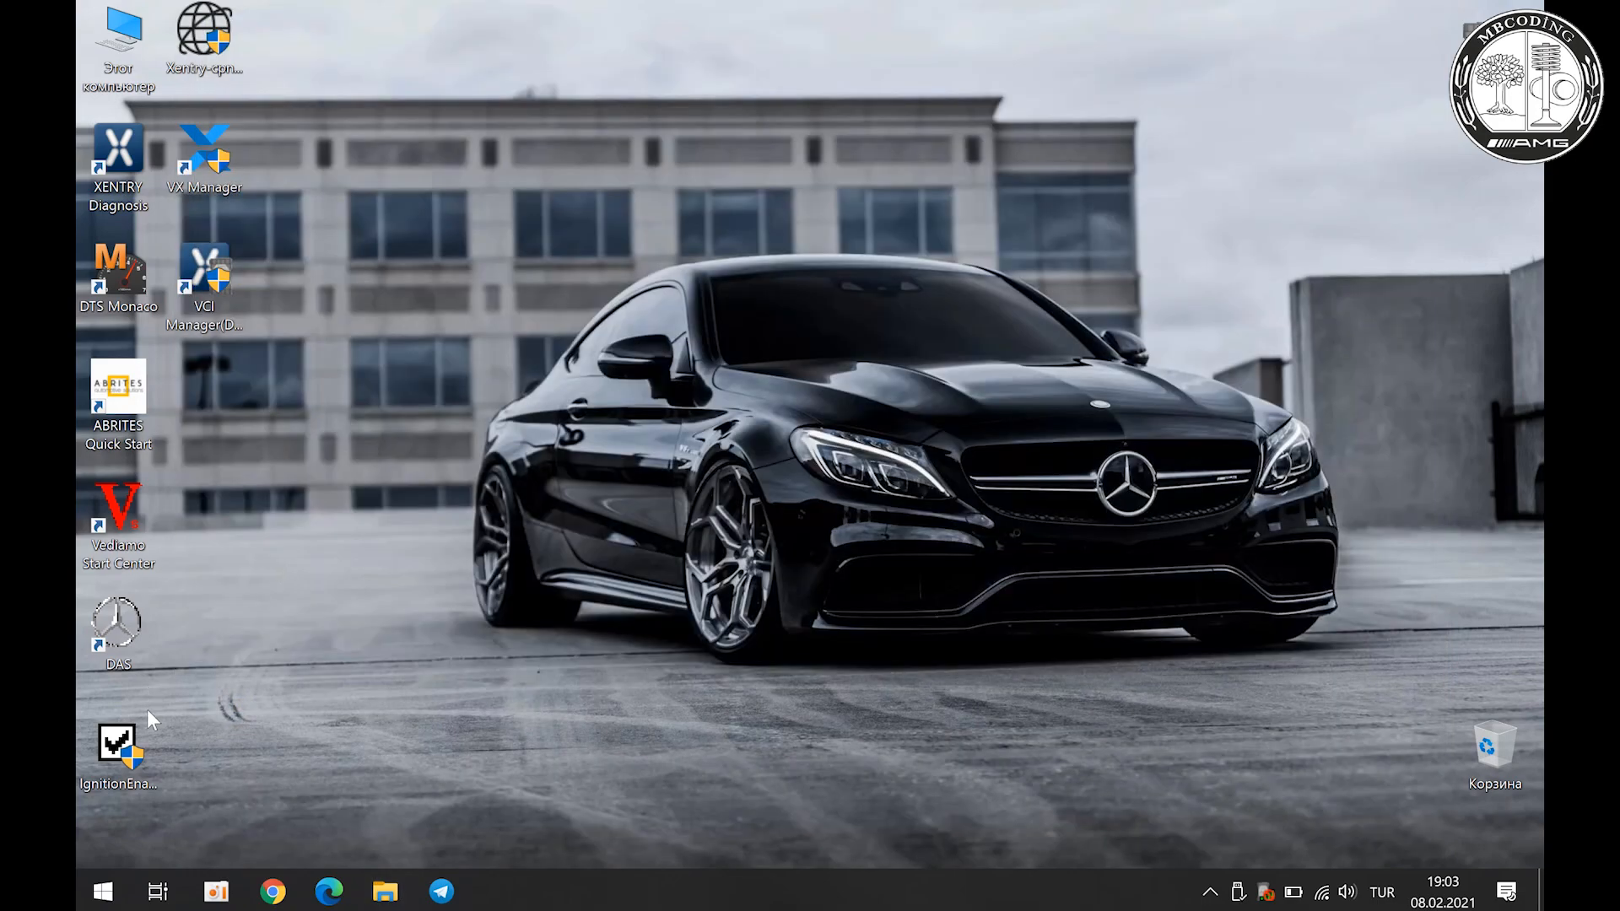
Step: Launch EWA Admin Tool from the installed EWA programs with administrator rights
click(103, 892)
scroll(206, 402, down, 2)
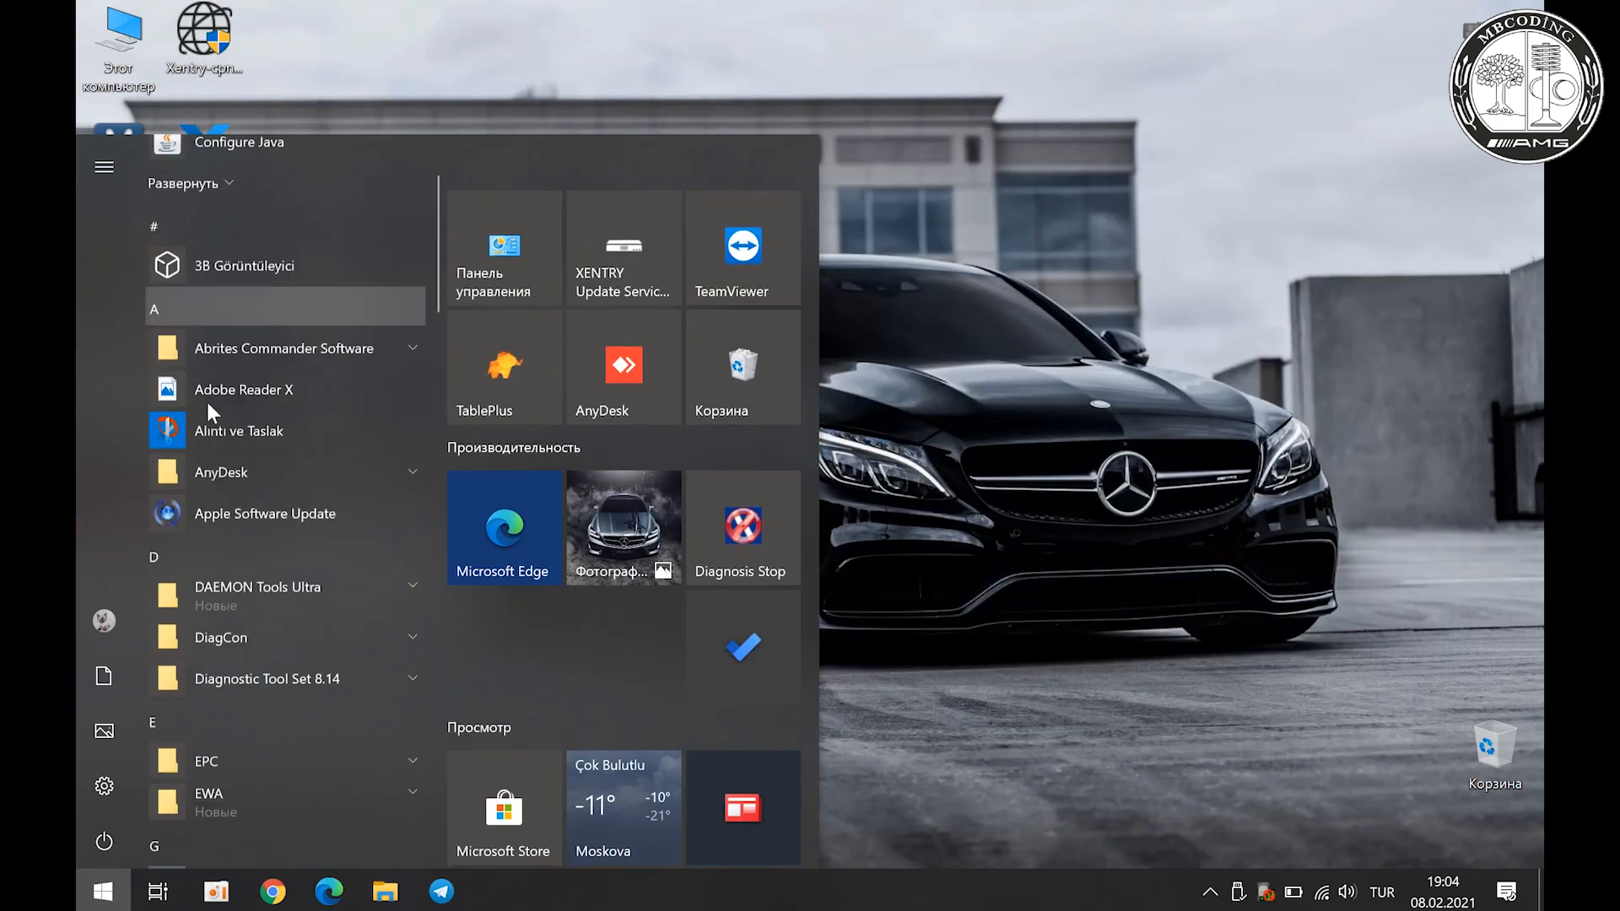
scroll(206, 402, down, 6)
click(234, 187)
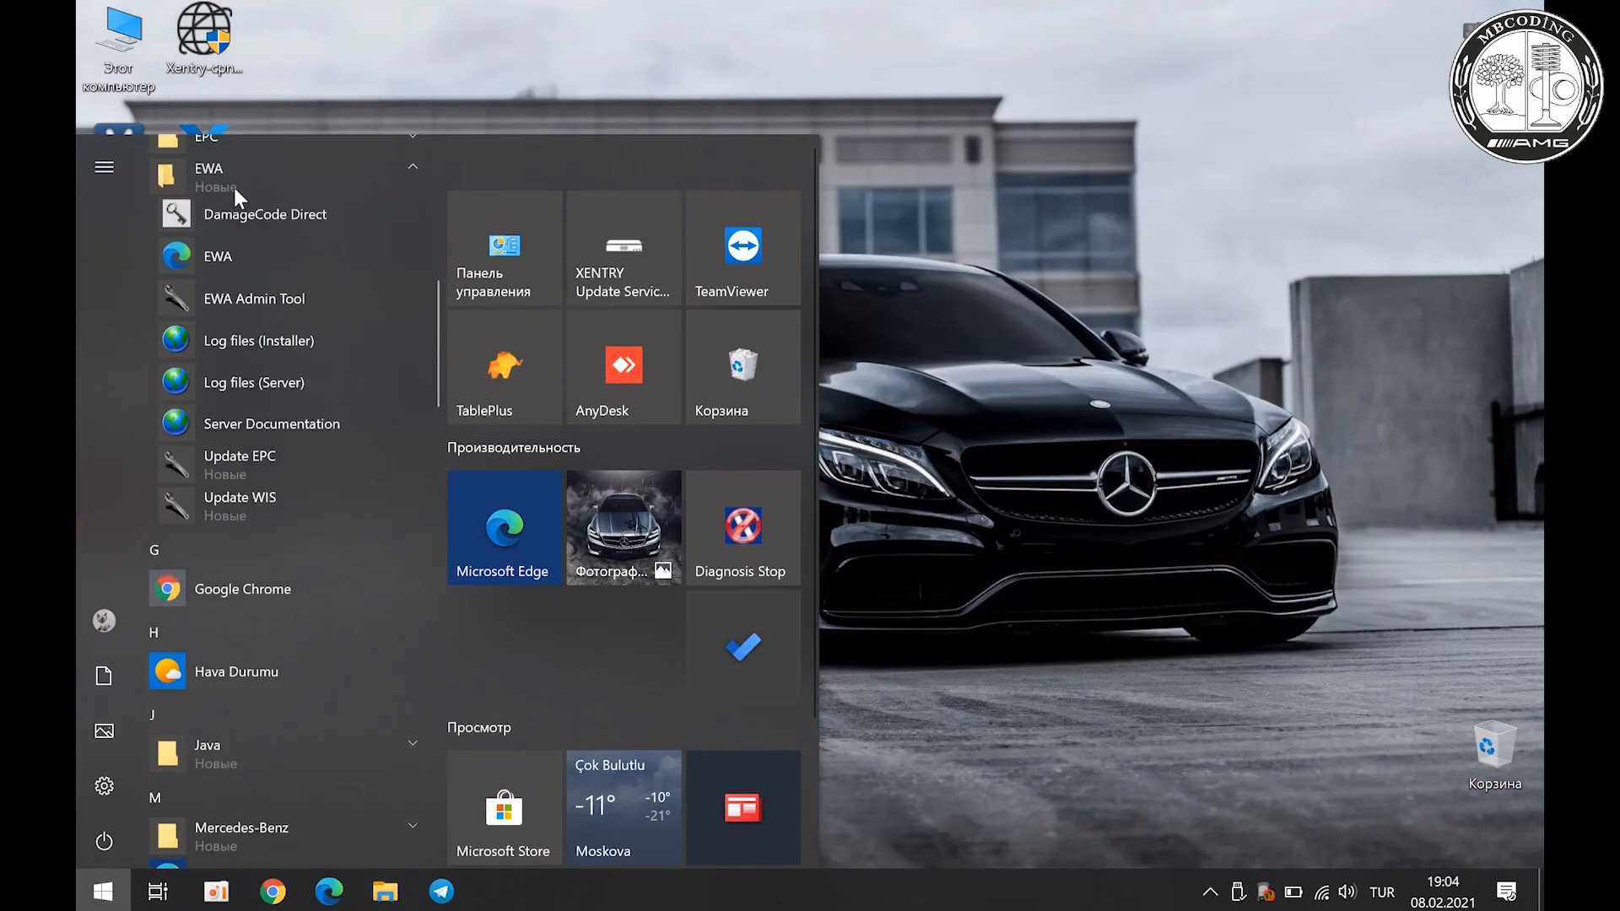
right_click(296, 307)
mouse_move(367, 372)
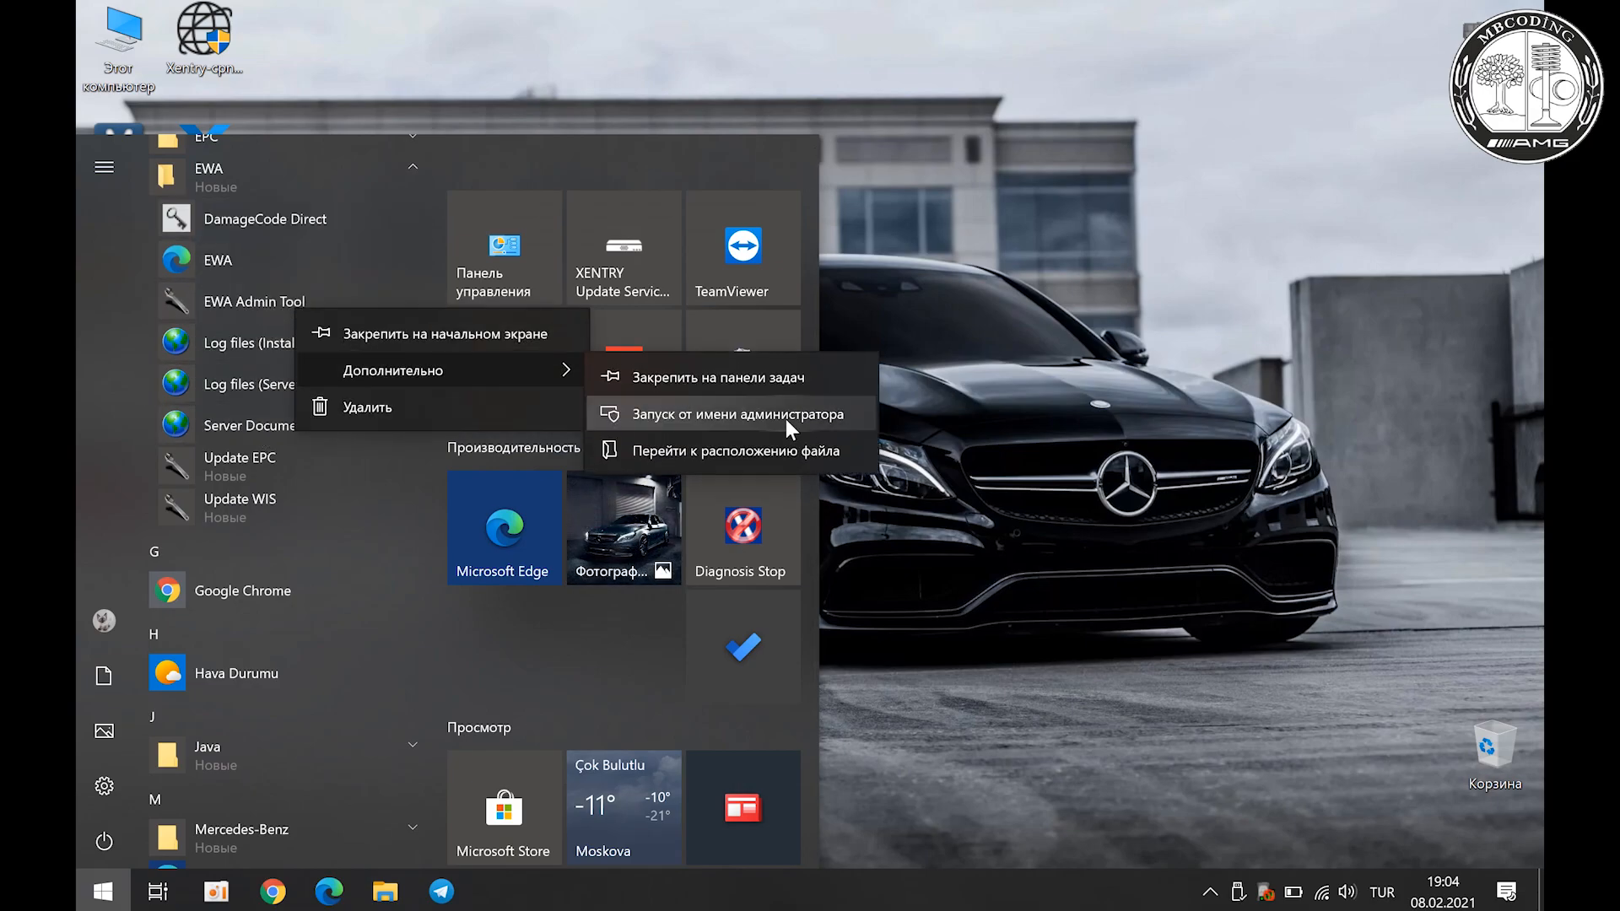
click(786, 417)
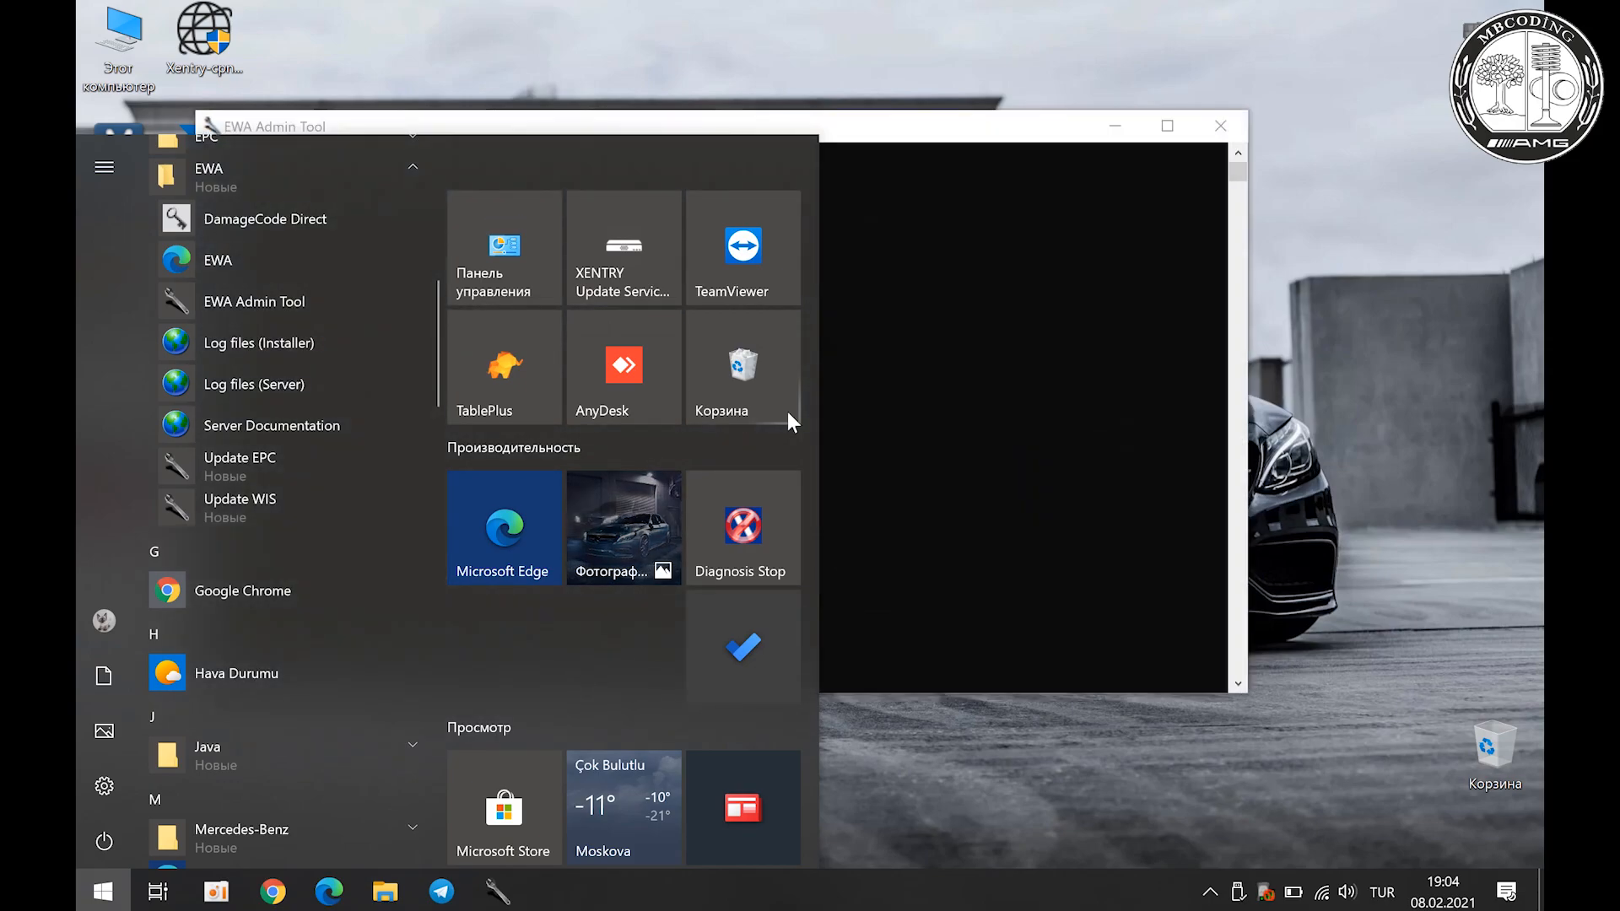
click(995, 358)
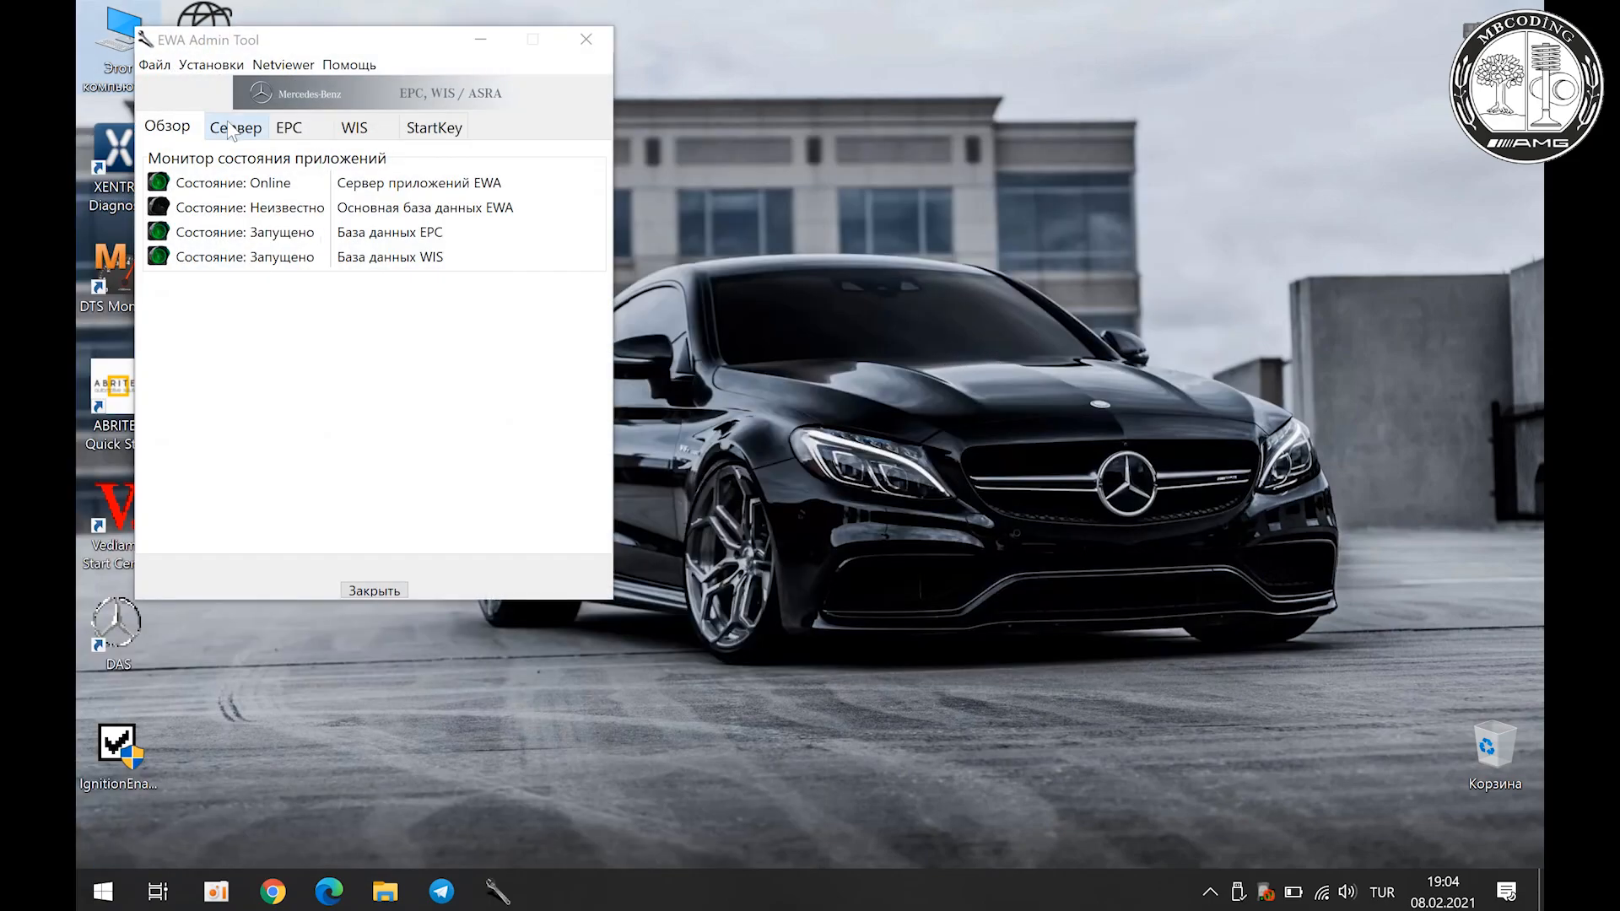
Step: Restart the EWA application server, confirm the action, and exit EWA Admin Tool
click(230, 129)
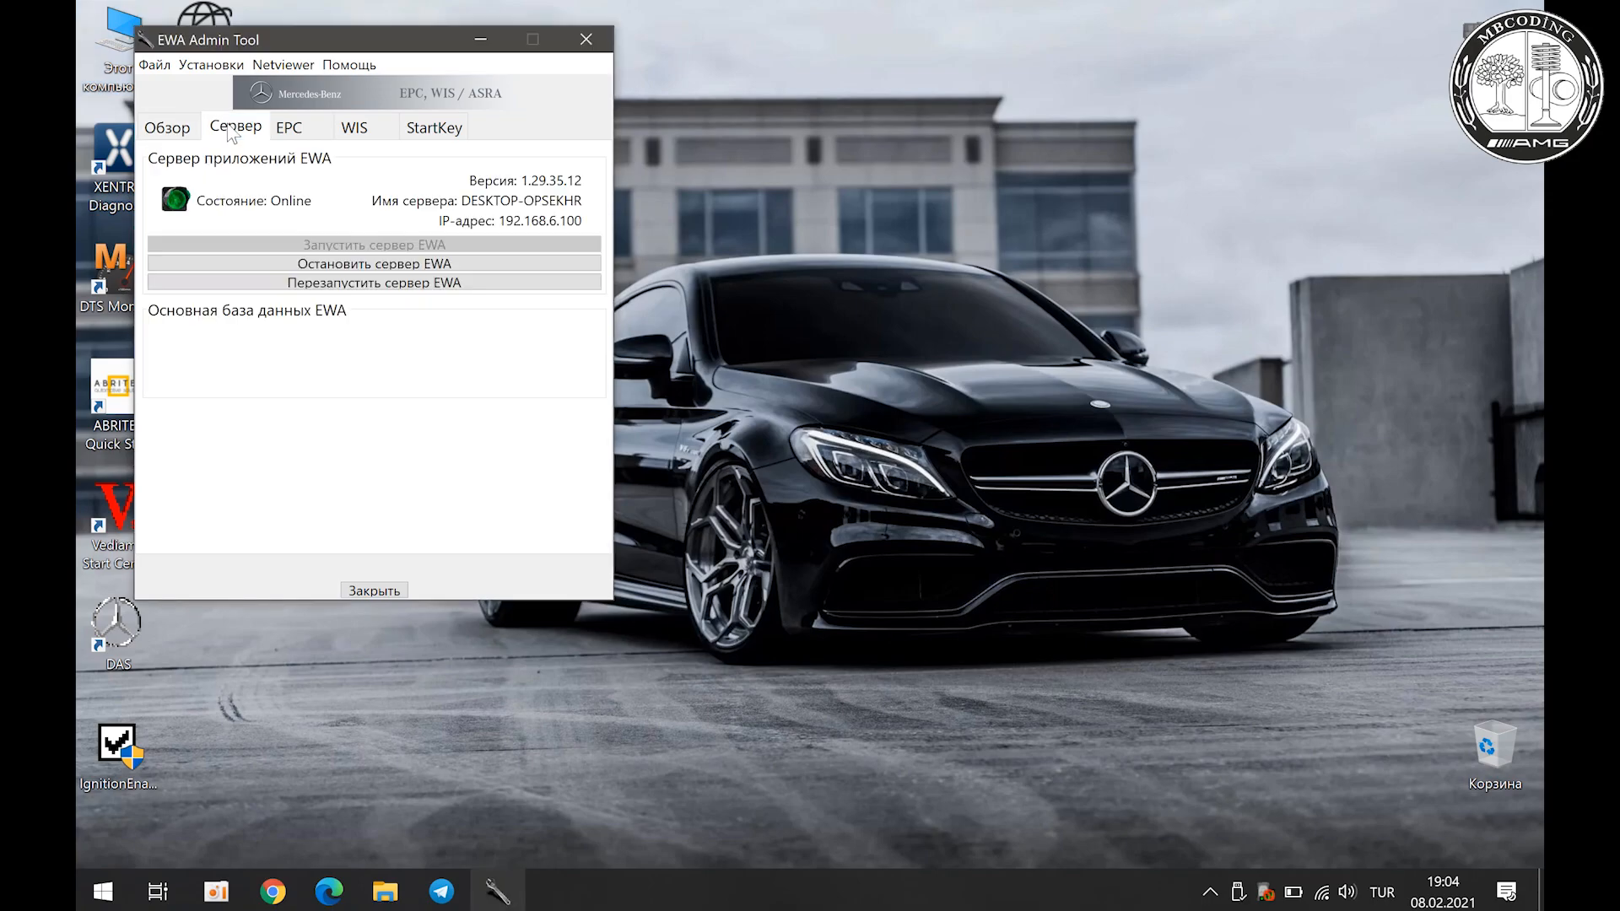
click(393, 284)
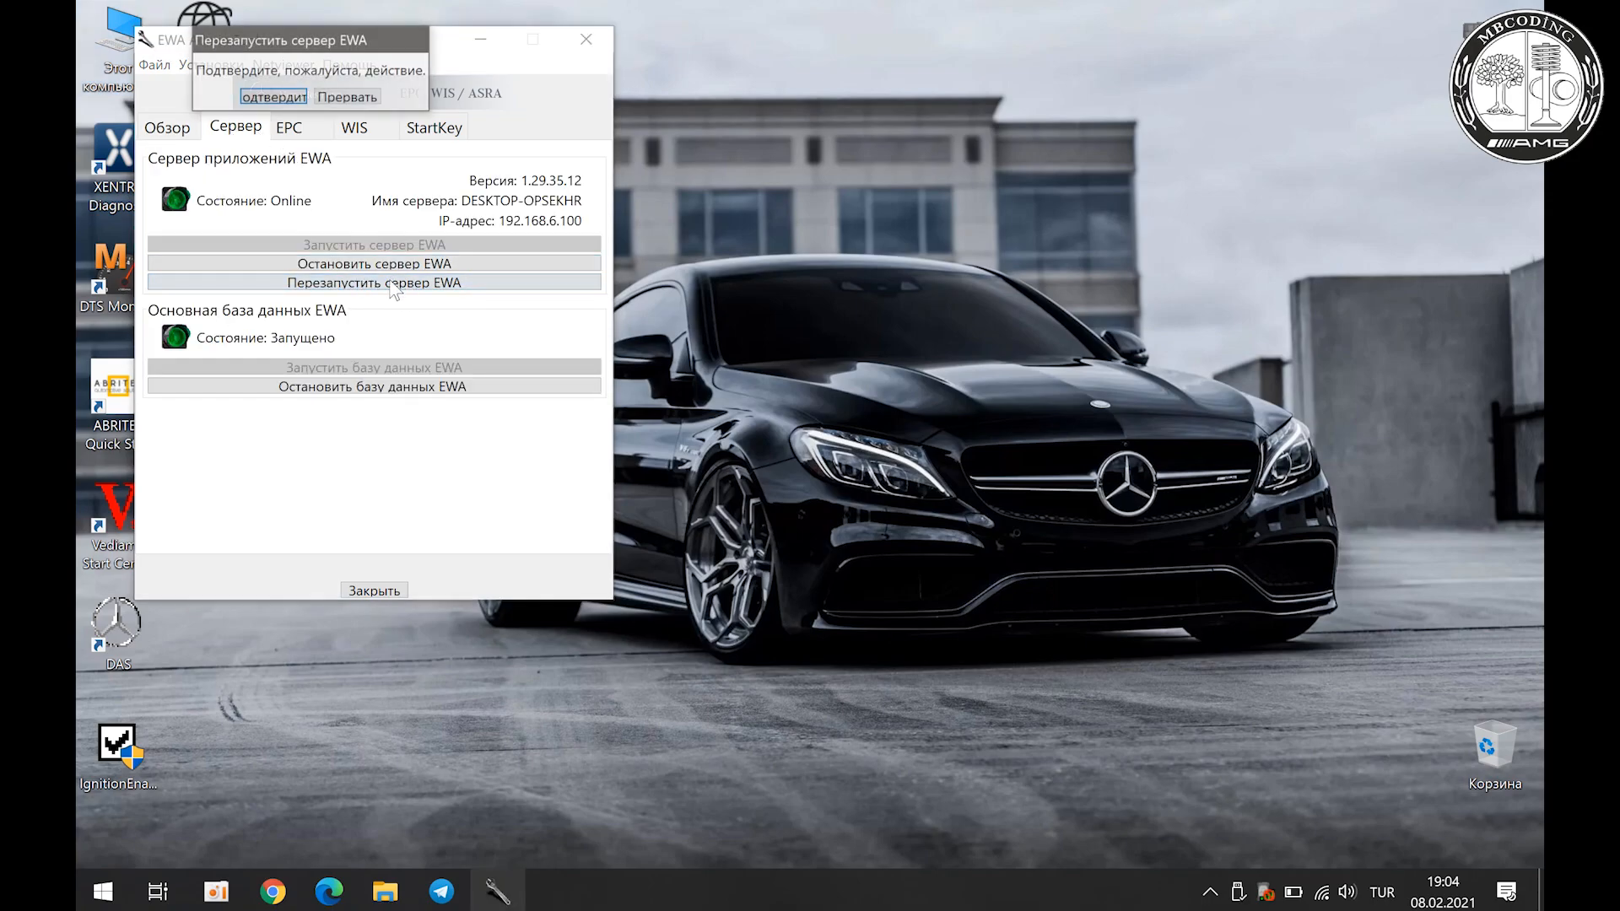
click(272, 96)
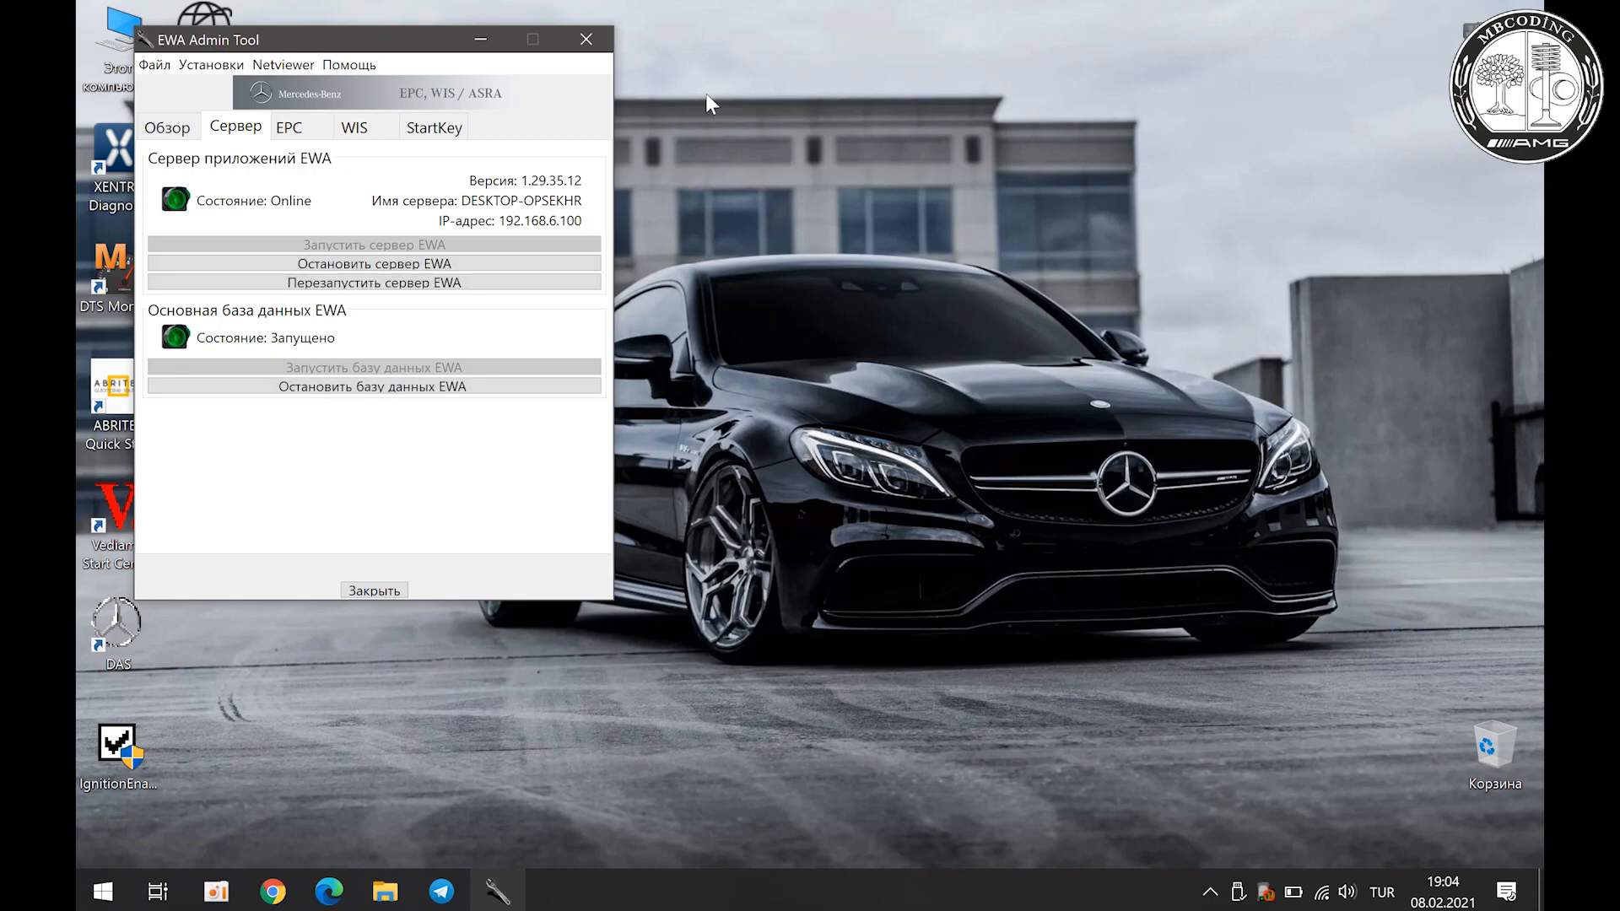
click(393, 590)
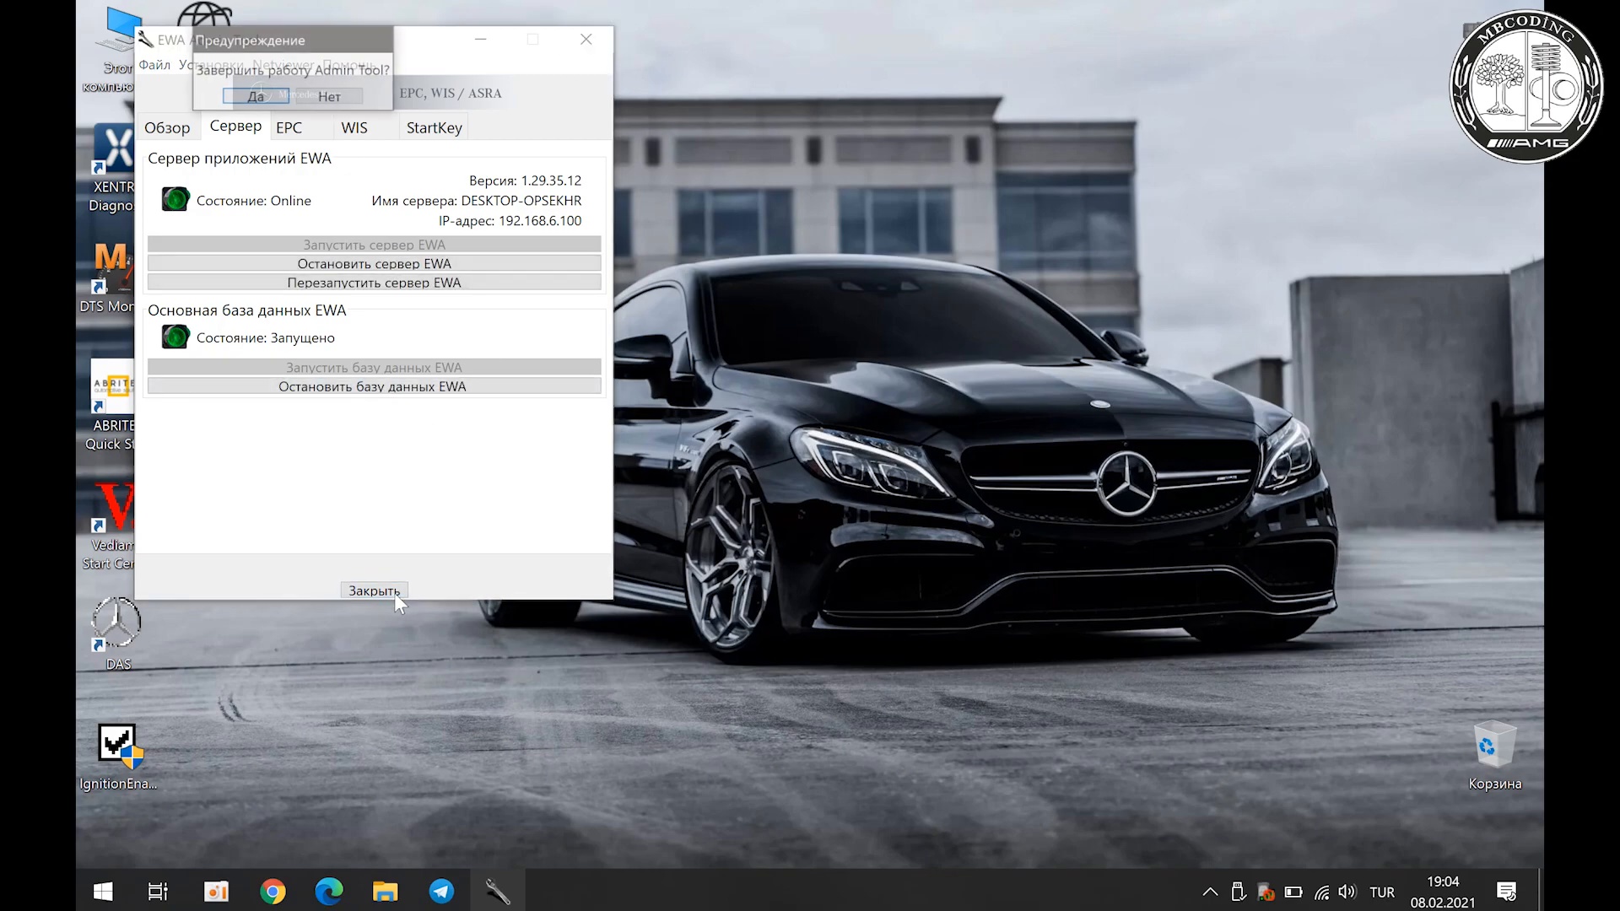
click(253, 96)
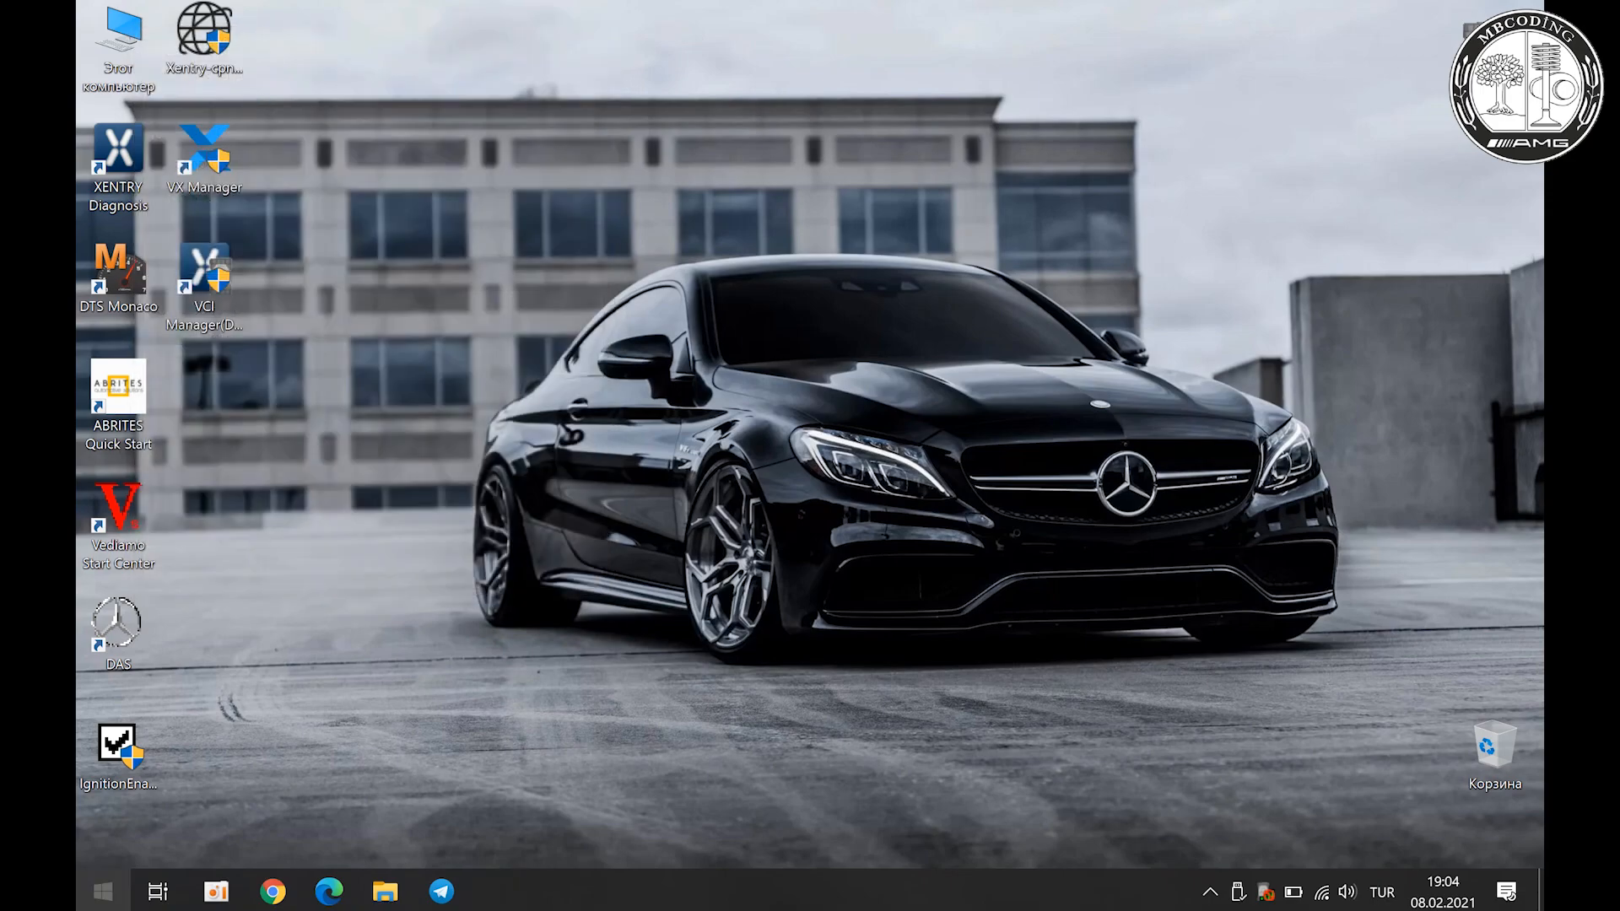
Step: Try to launch EWA from the installed EWA programs
key(super)
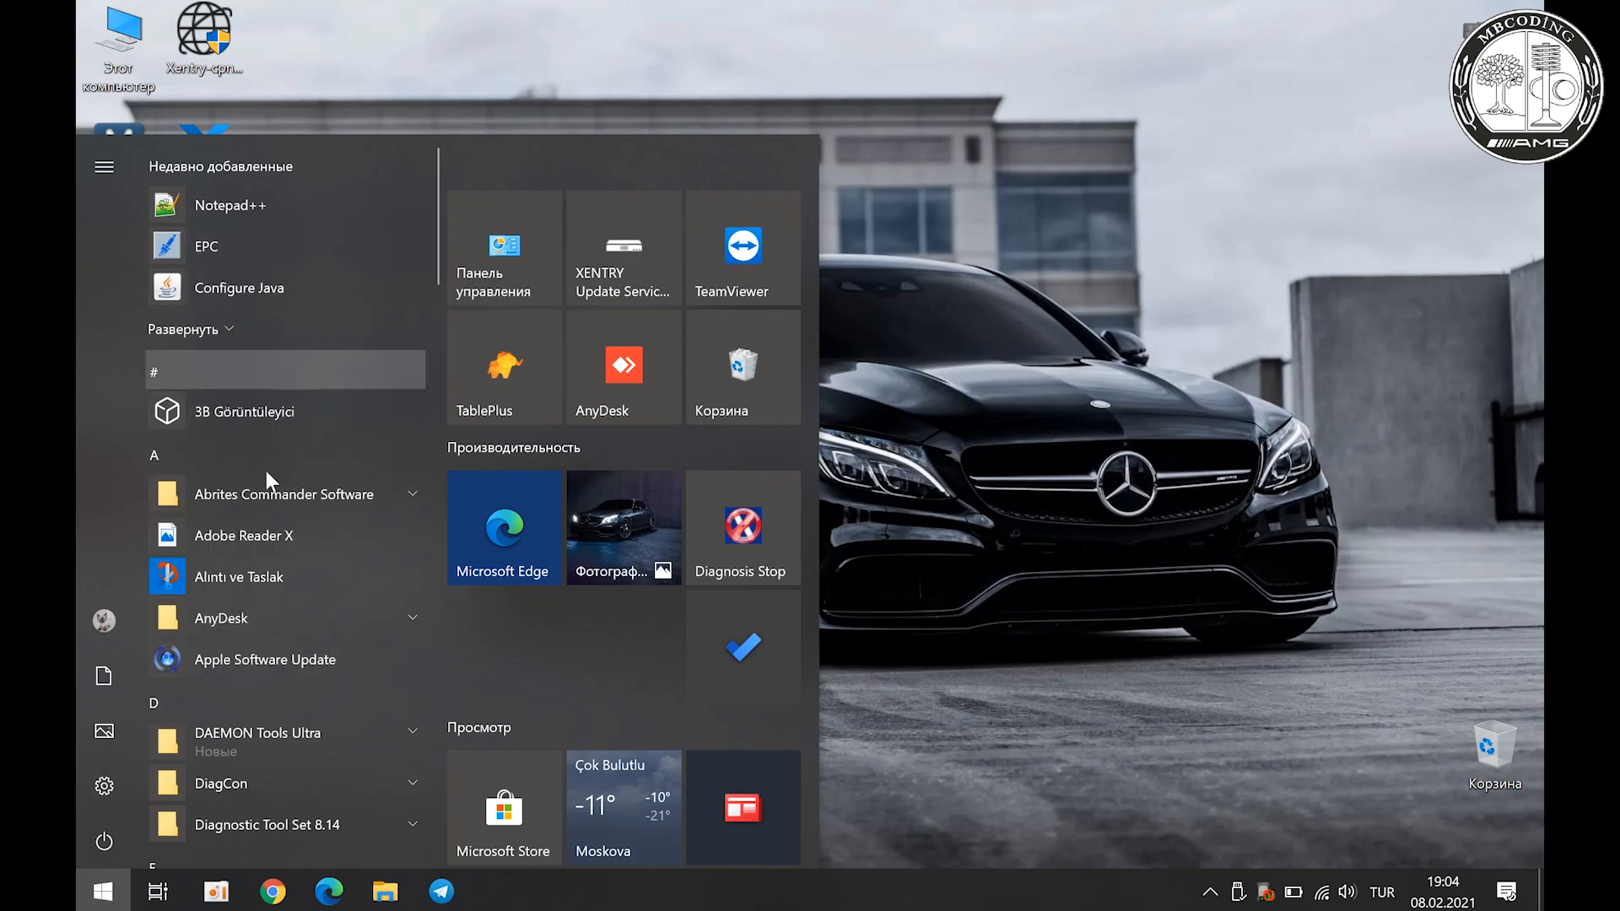
scroll(235, 641, down, 4)
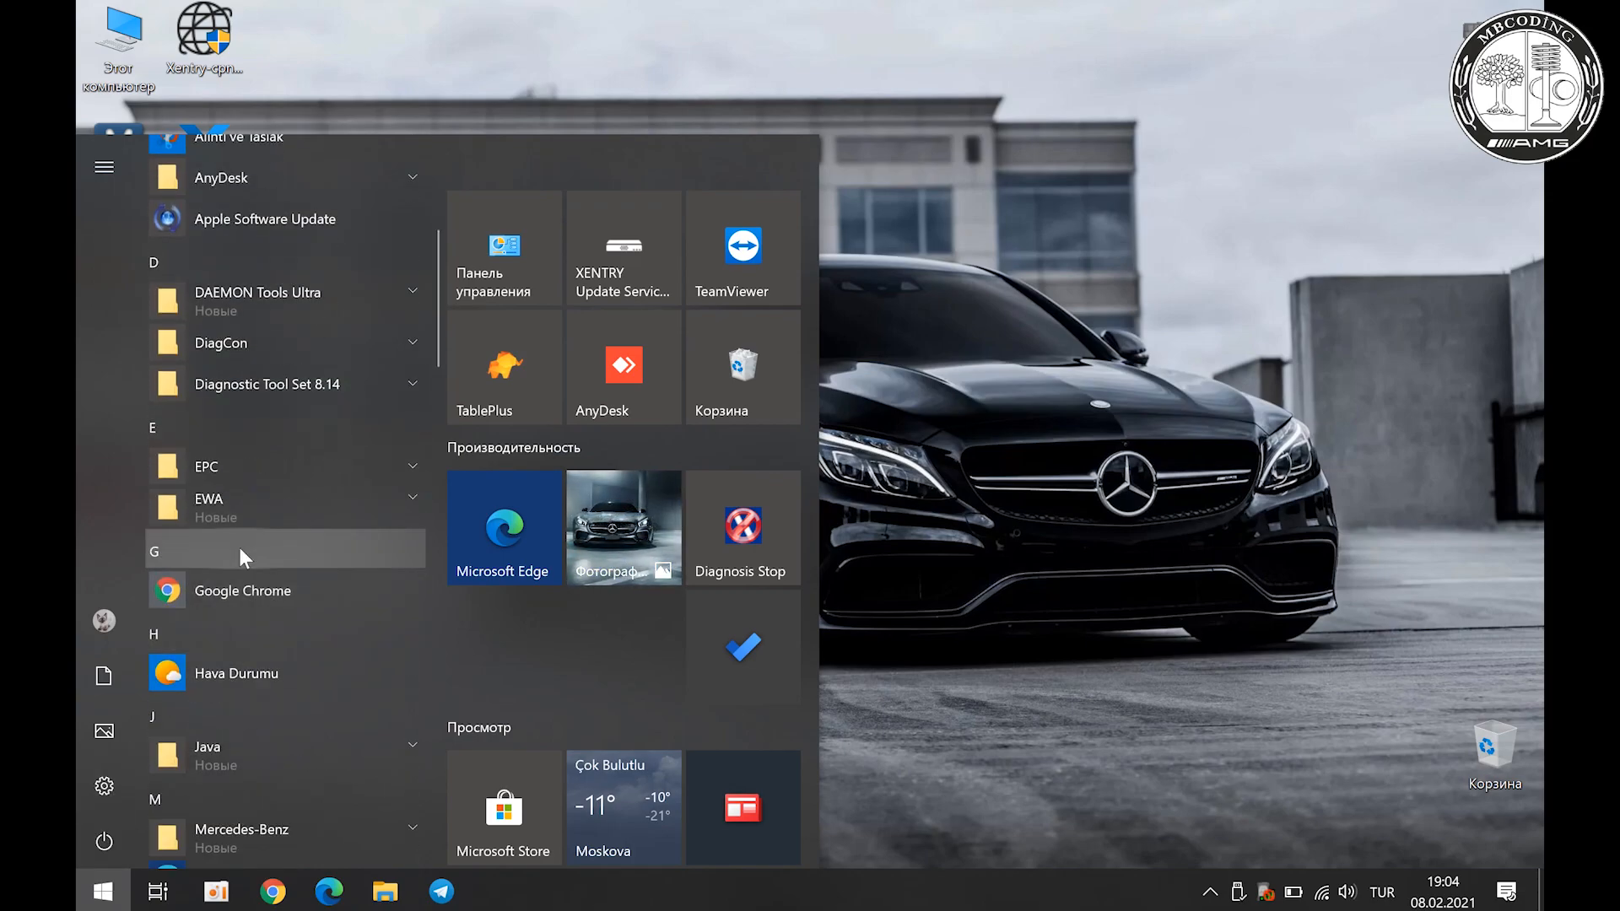
click(243, 520)
click(241, 595)
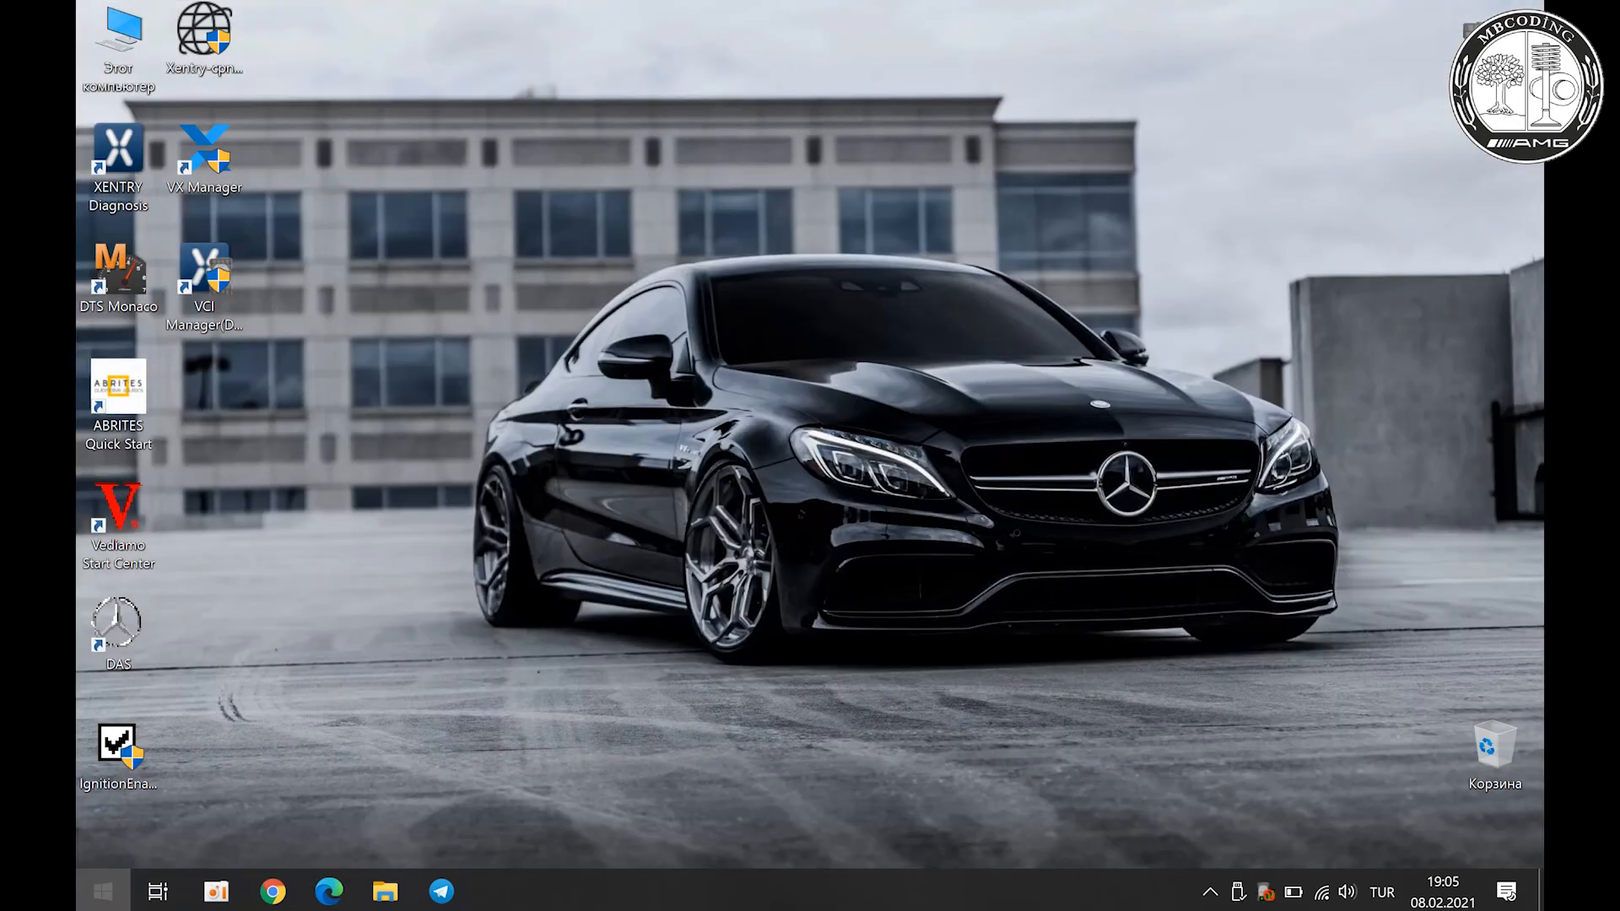
Step: Open the file location of the EWA shortcut from the installed EWA programs
click(103, 891)
scroll(266, 630, down, 5)
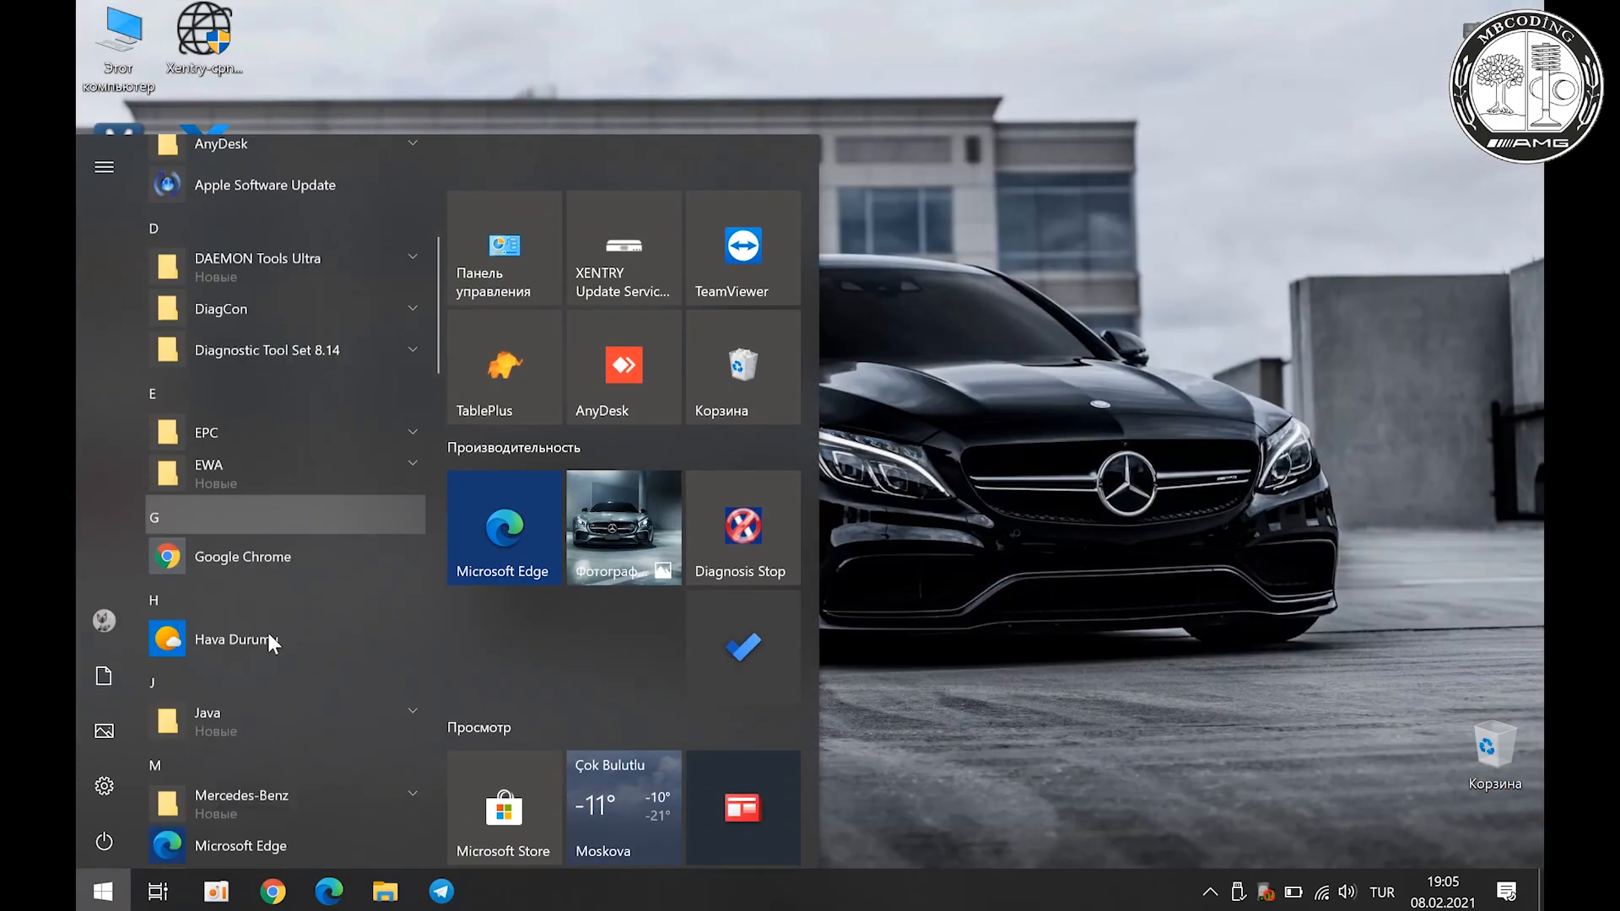
click(266, 407)
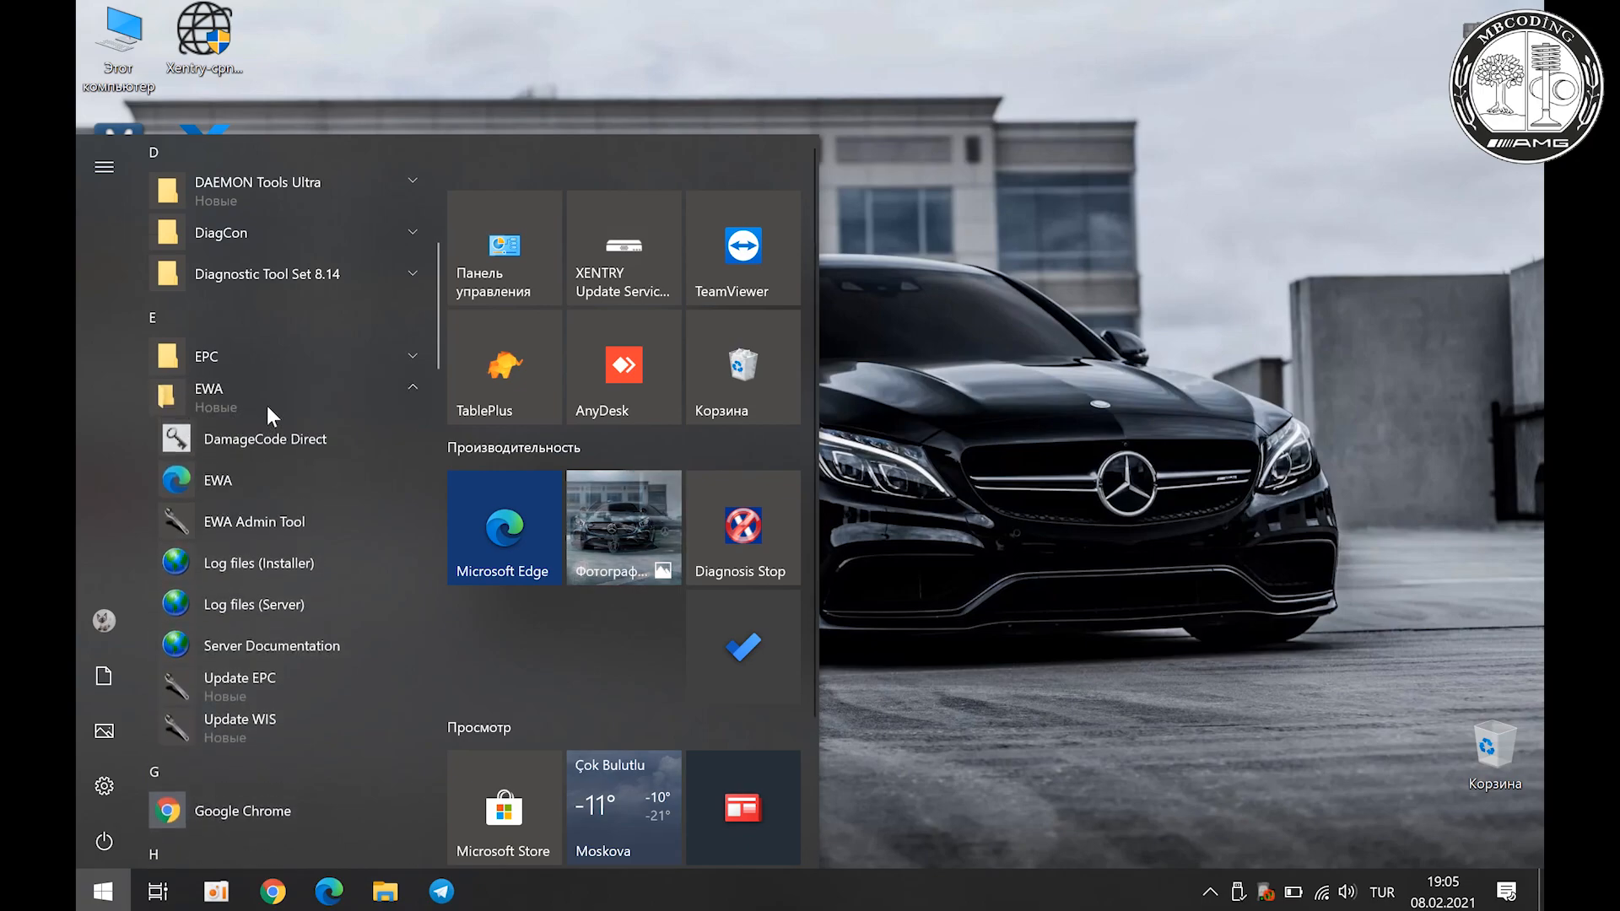
right_click(241, 479)
mouse_move(349, 544)
click(654, 548)
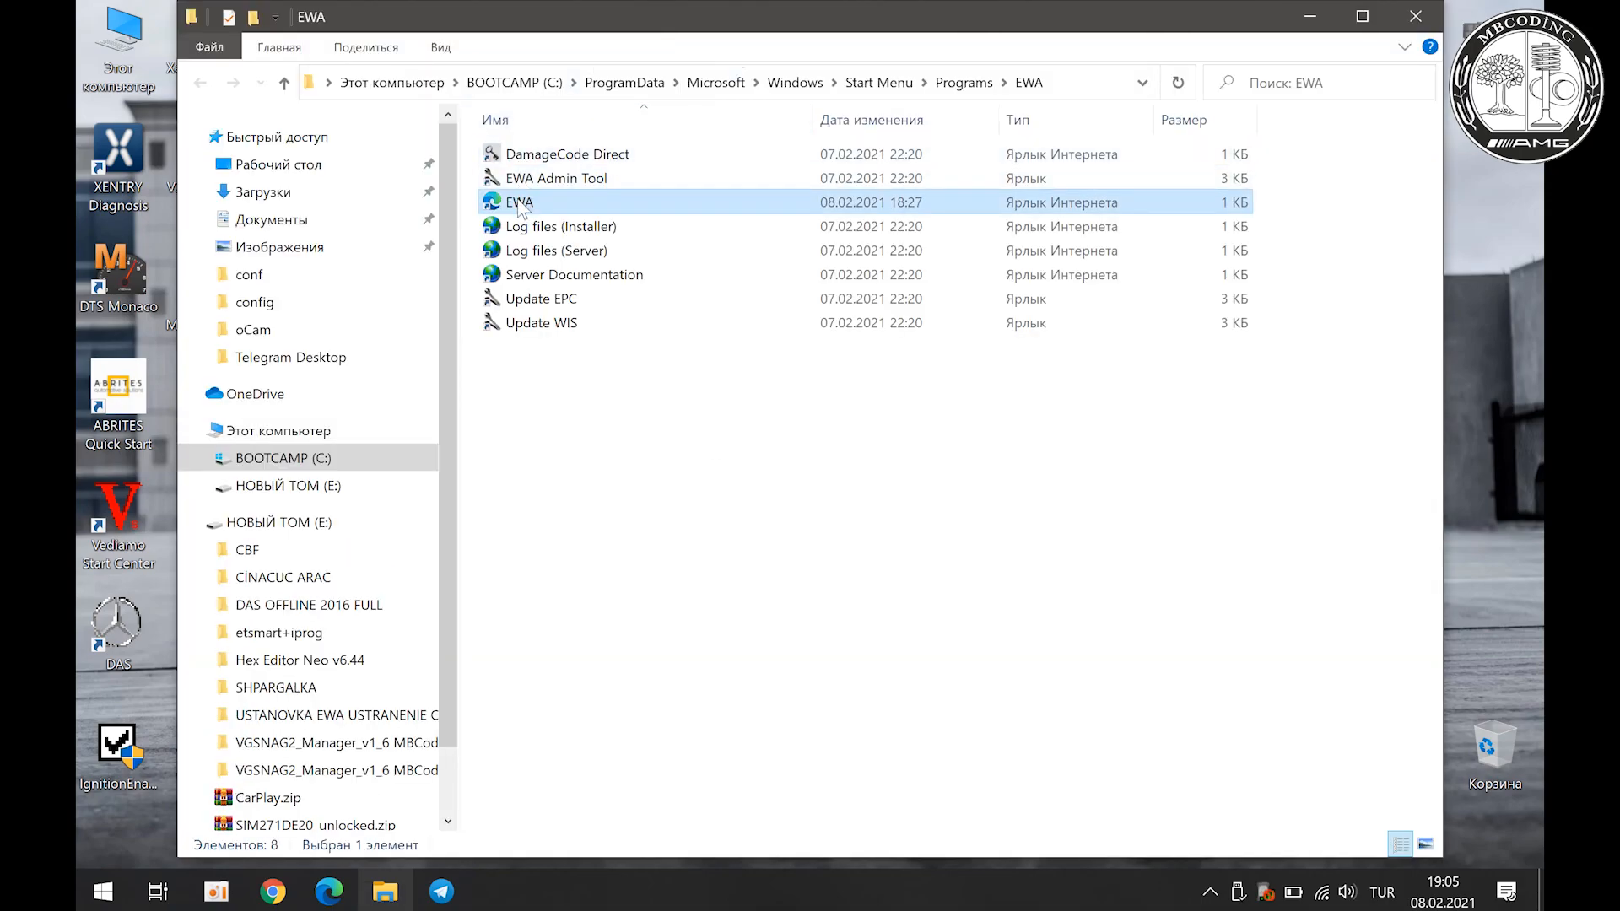
right_click(520, 209)
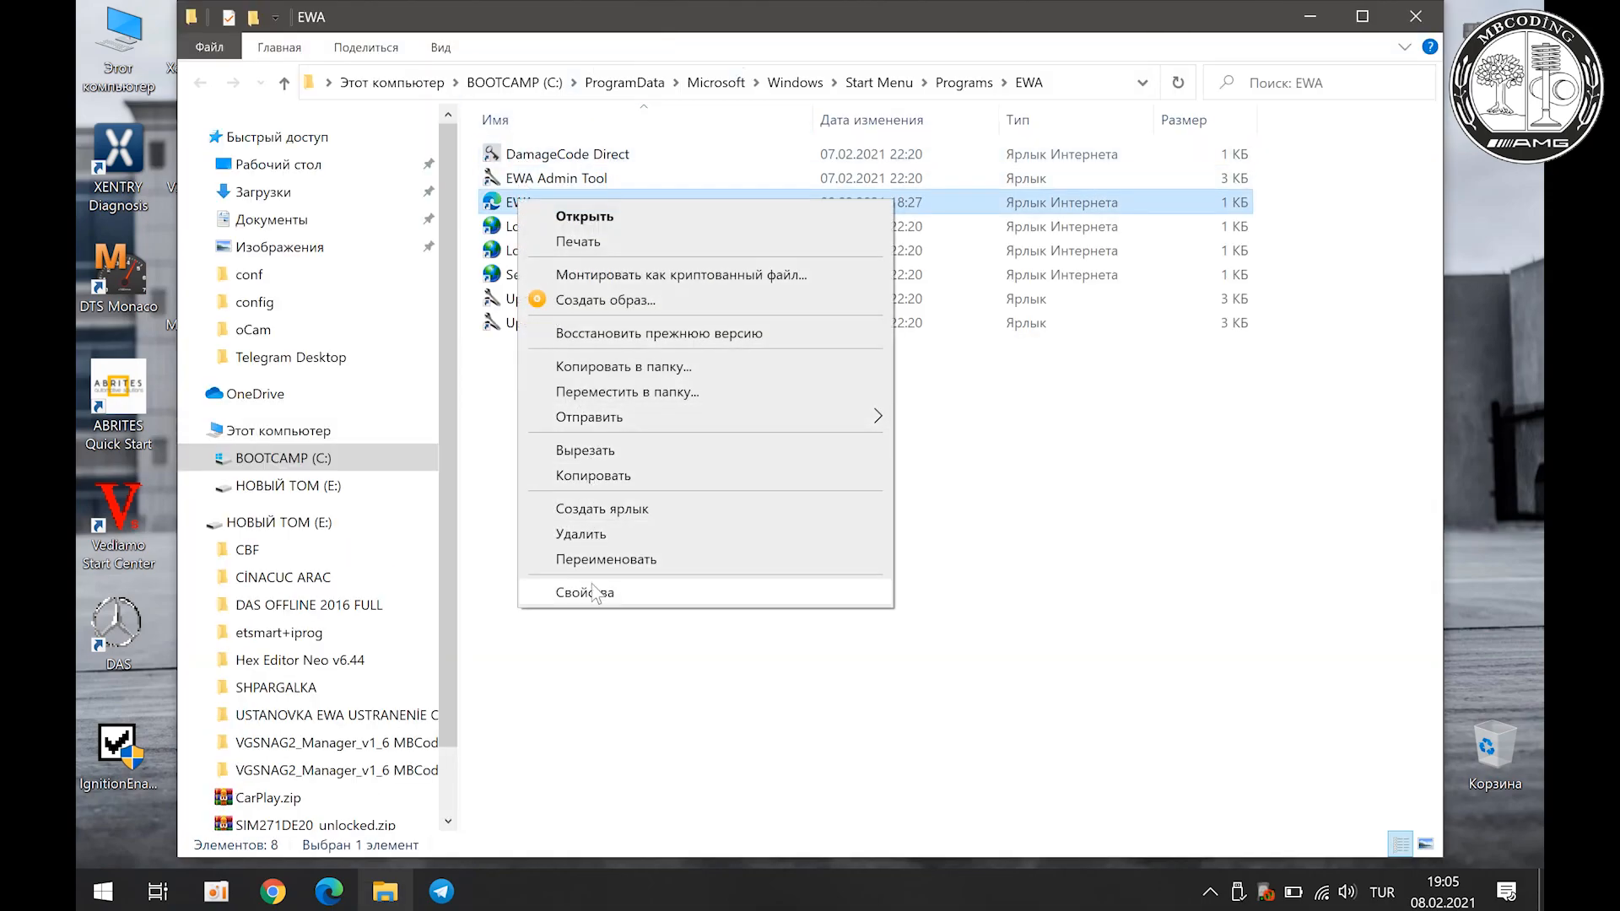
click(591, 593)
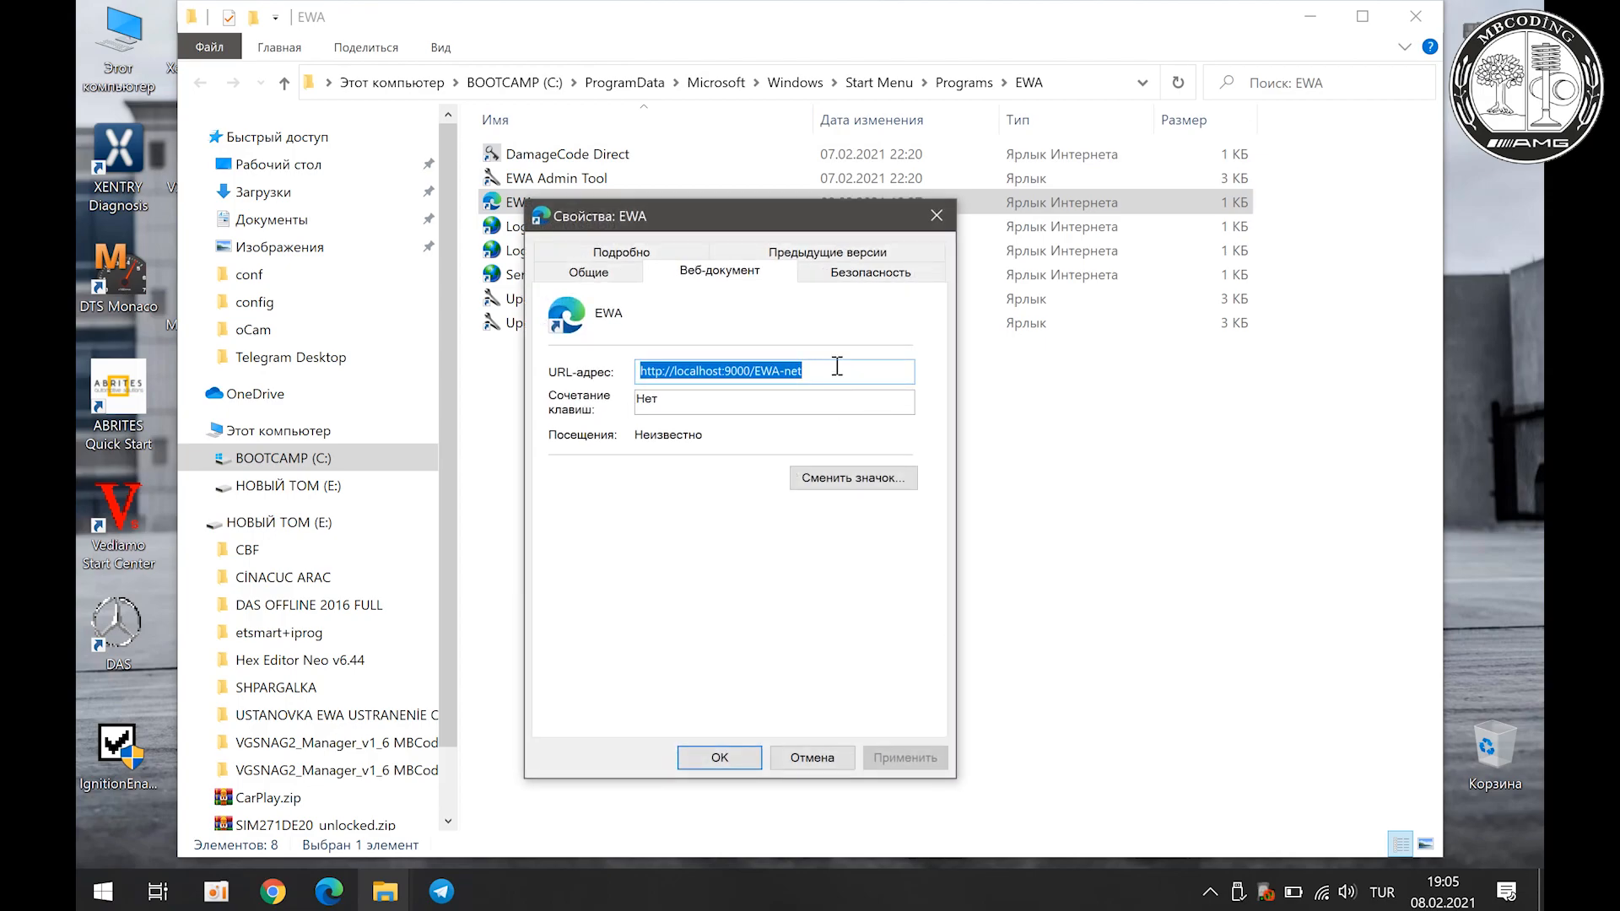
click(749, 371)
key(BackSpace)
text(2)
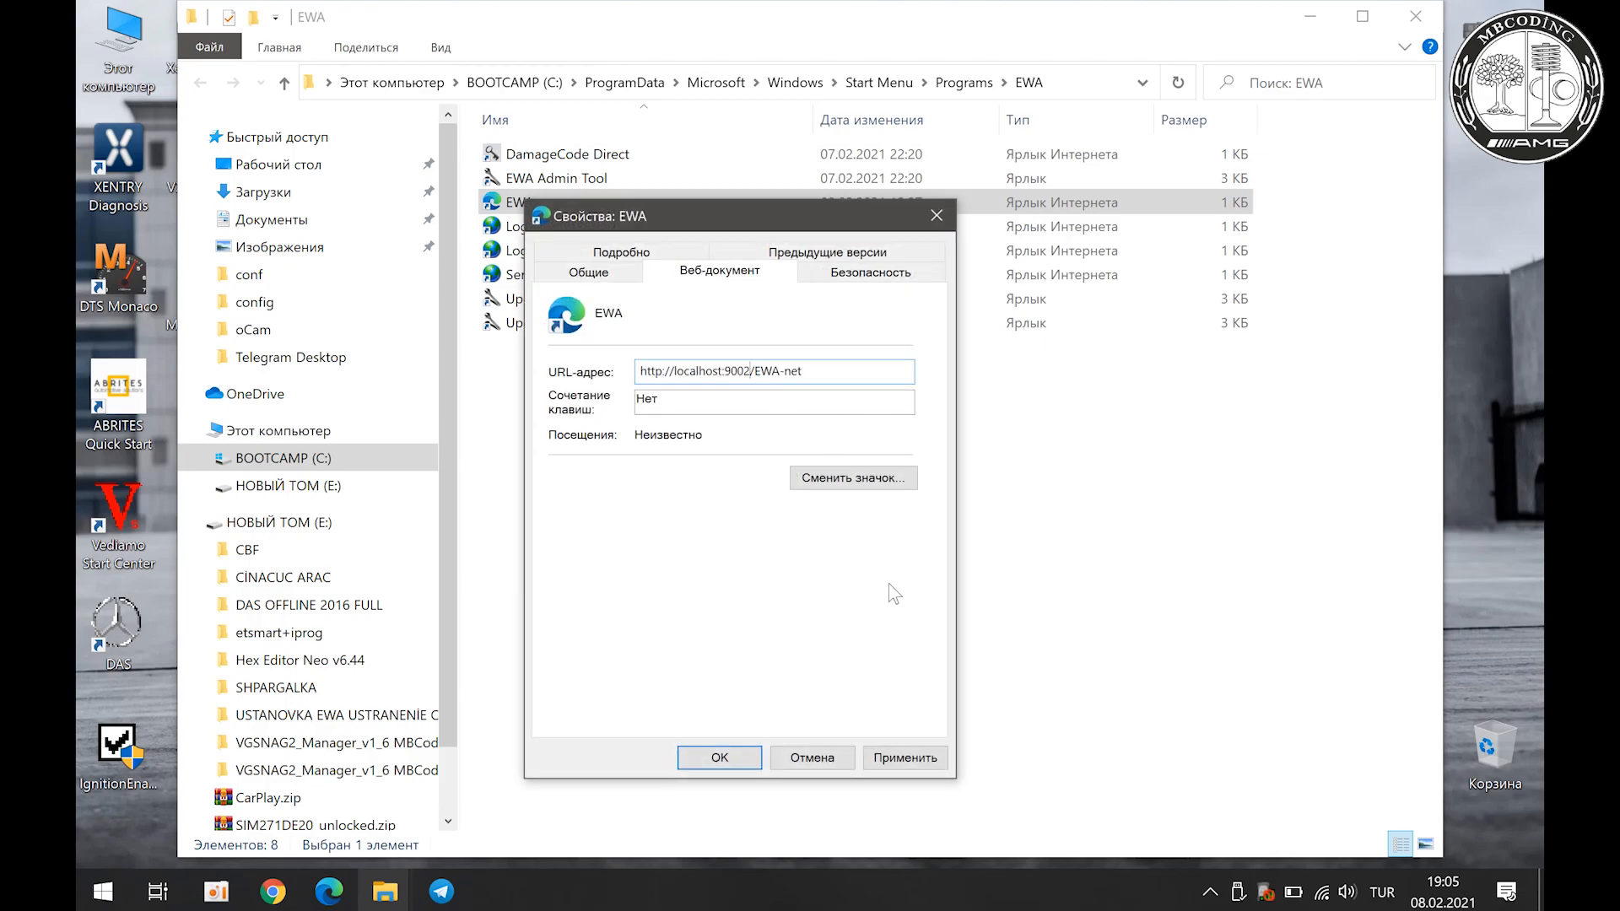
click(896, 755)
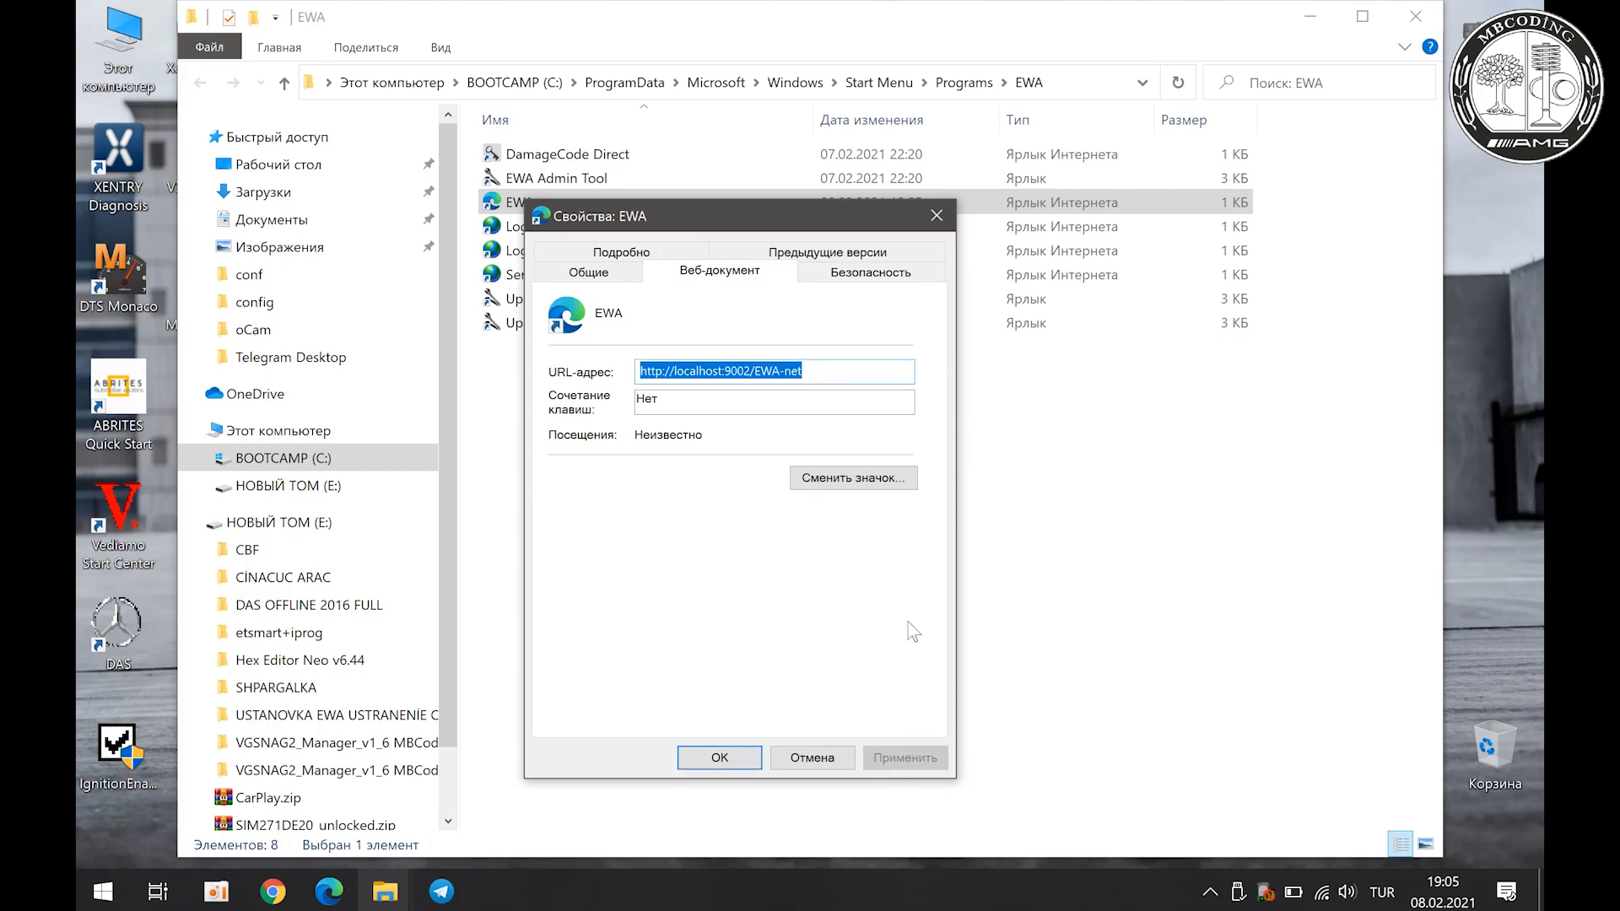
click(708, 758)
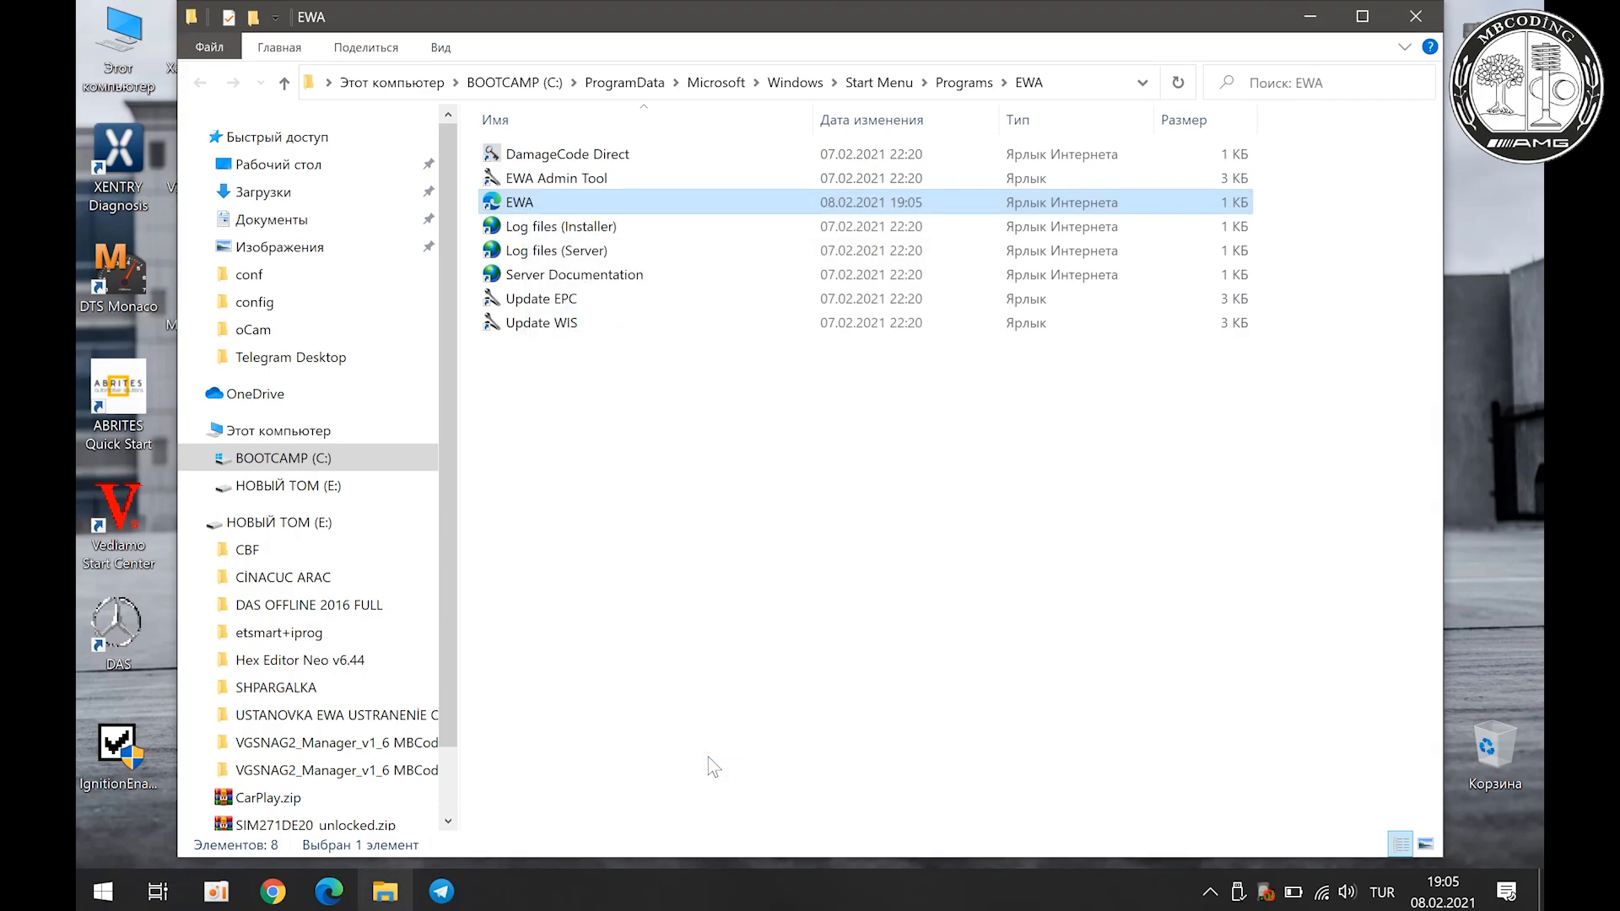
Step: Open EWA from its shortcut and log in with the prefilled admin account
double_click(546, 199)
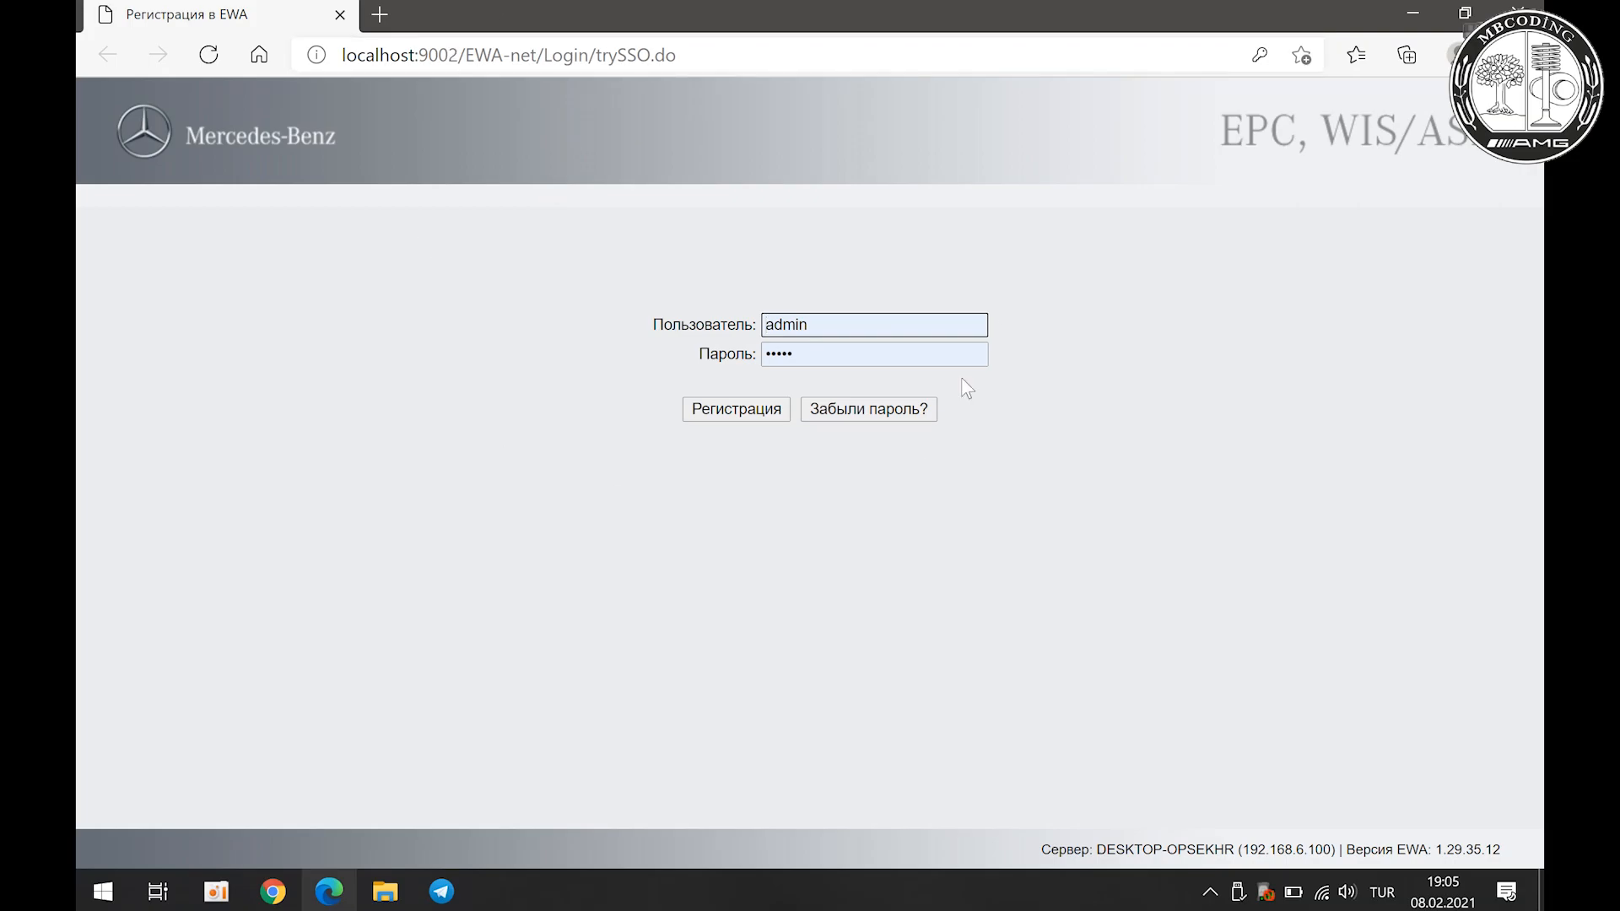
click(746, 412)
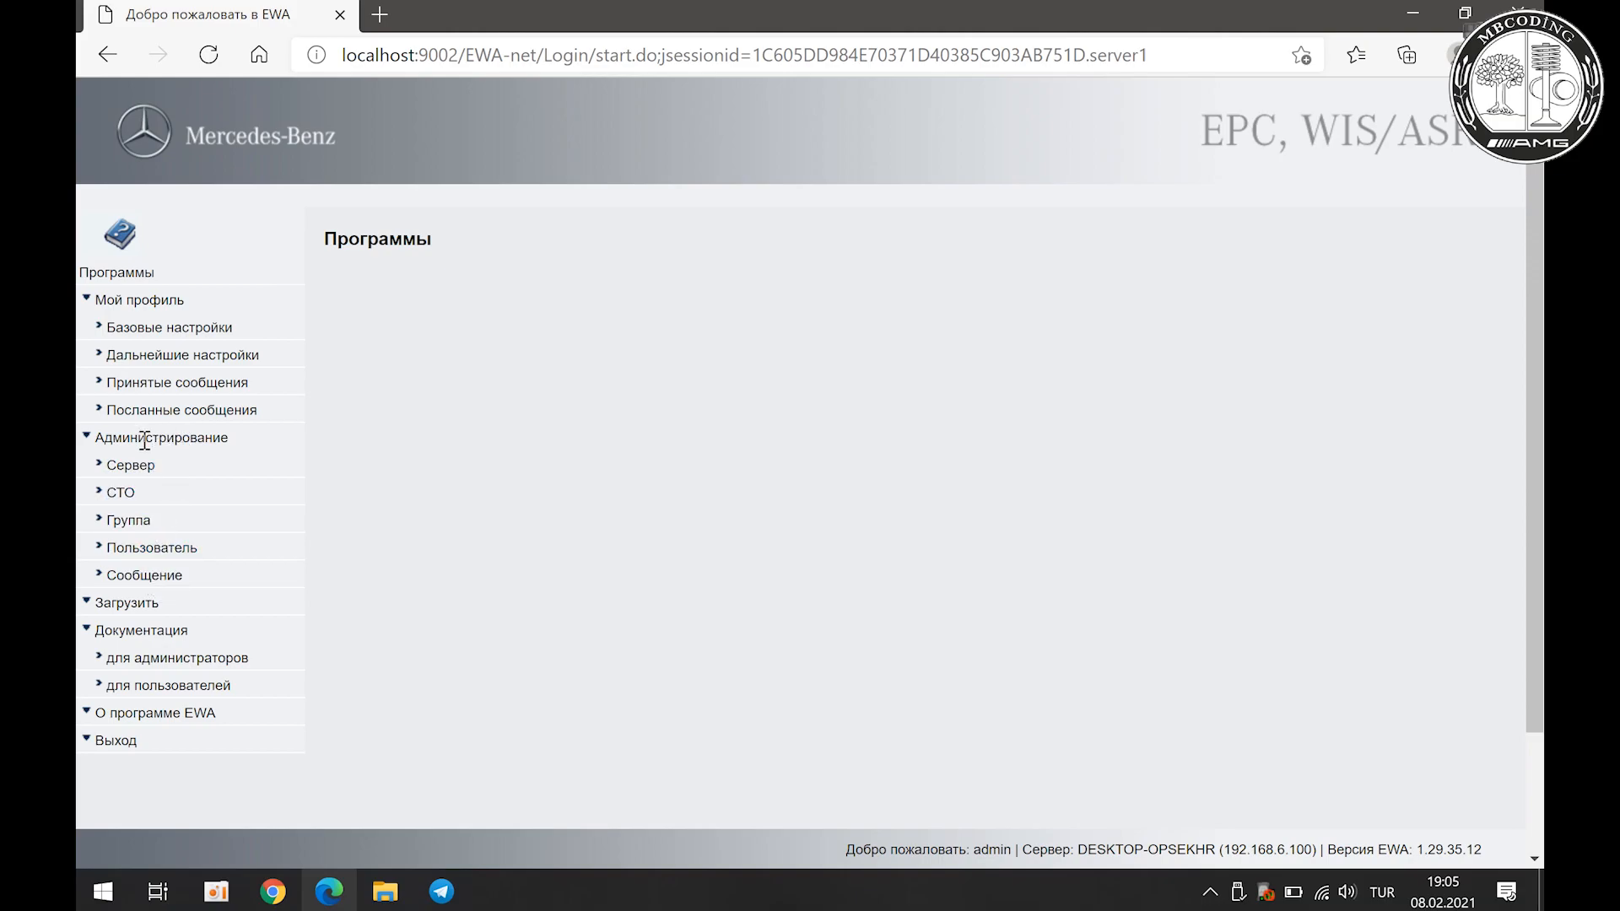
Step: Set both EPC and WIS/ASRA access of the Administrator group to "Как санкционирование доступа СТО" and save the group
click(130, 523)
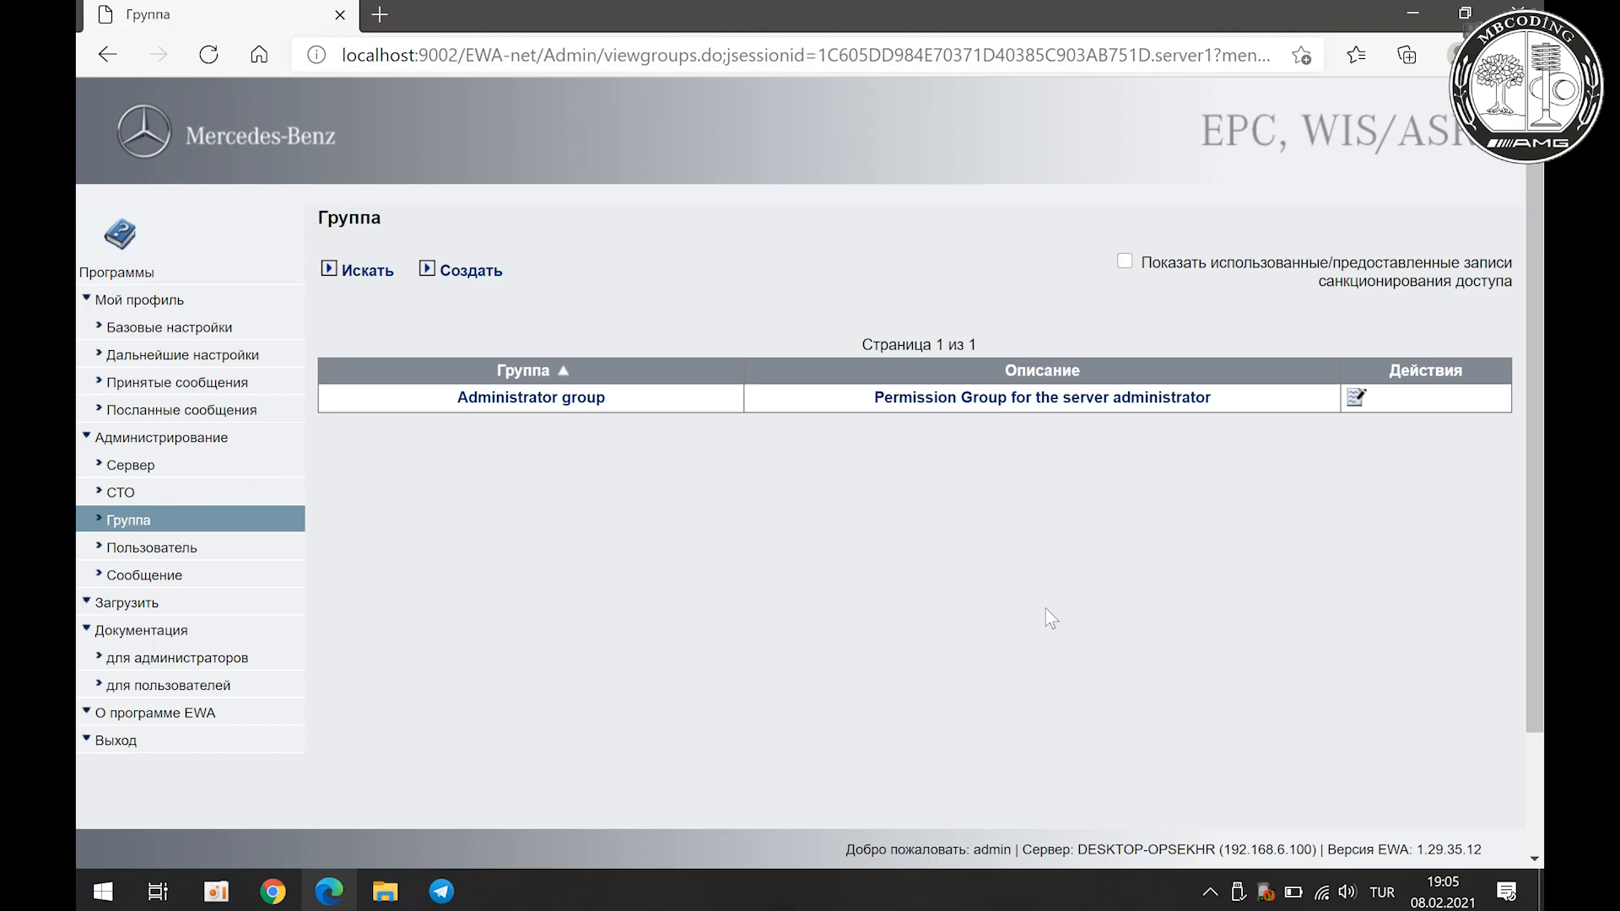
click(1358, 400)
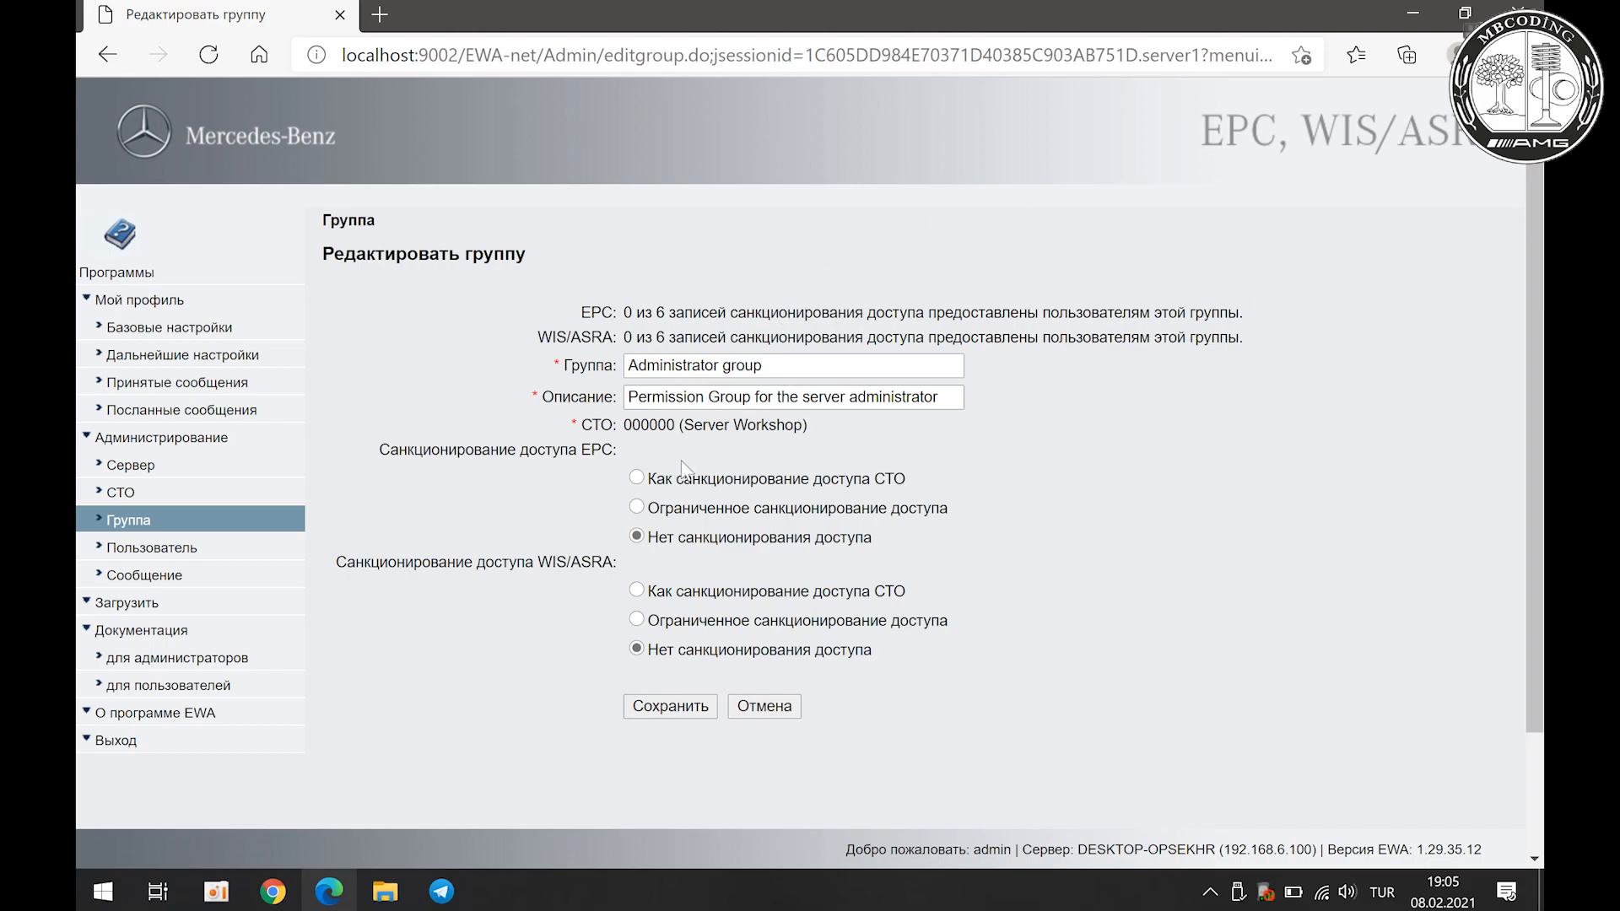
click(640, 477)
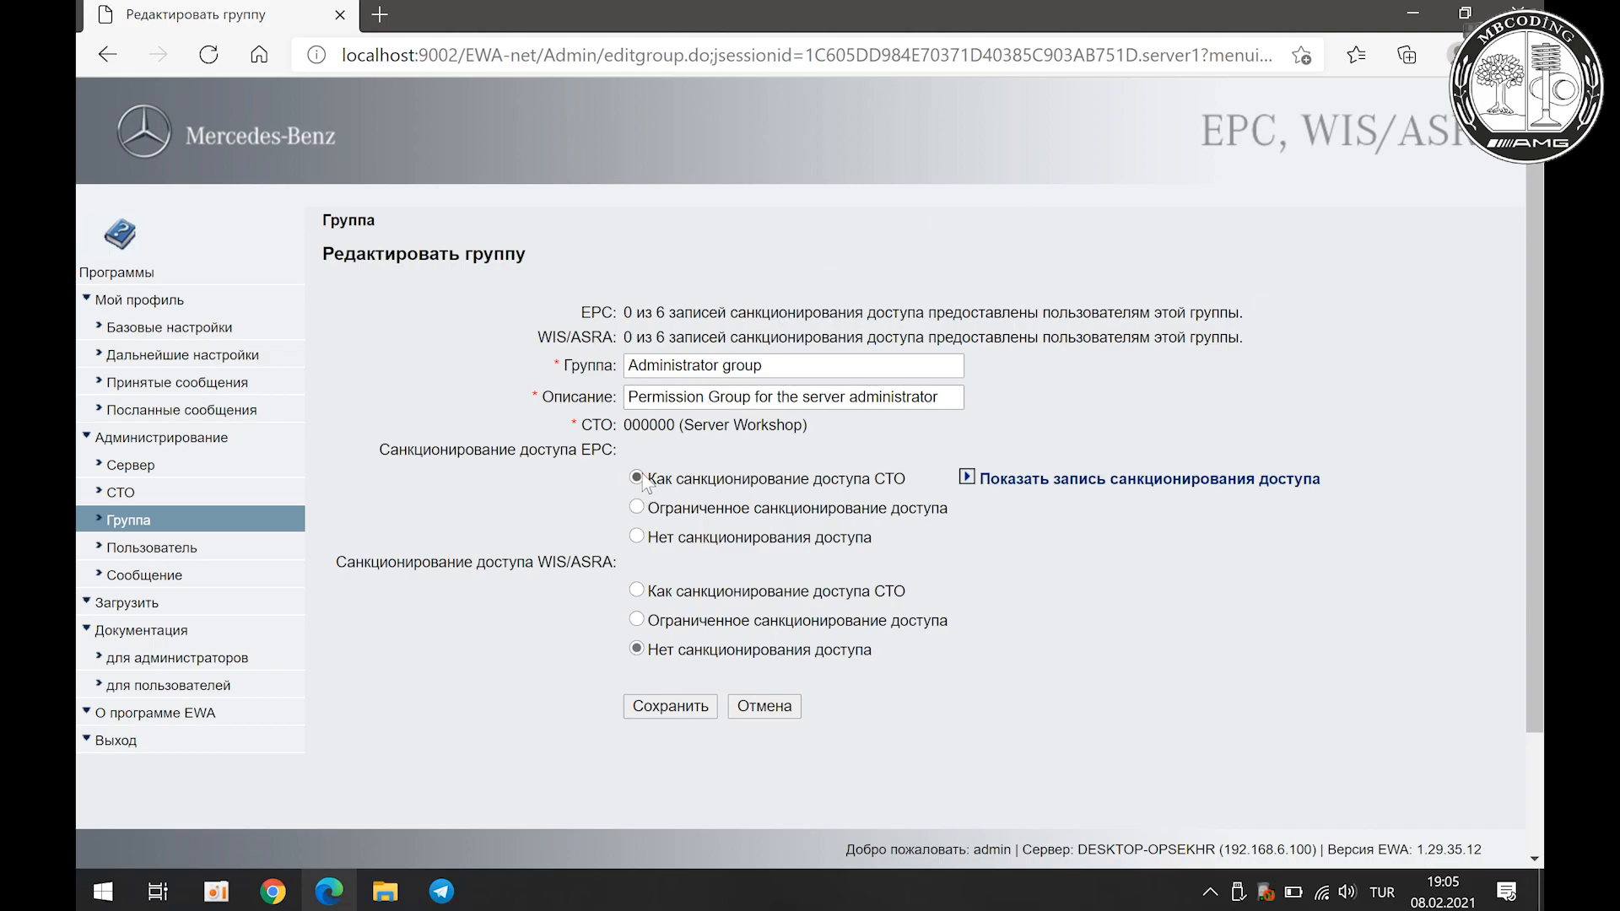
click(637, 591)
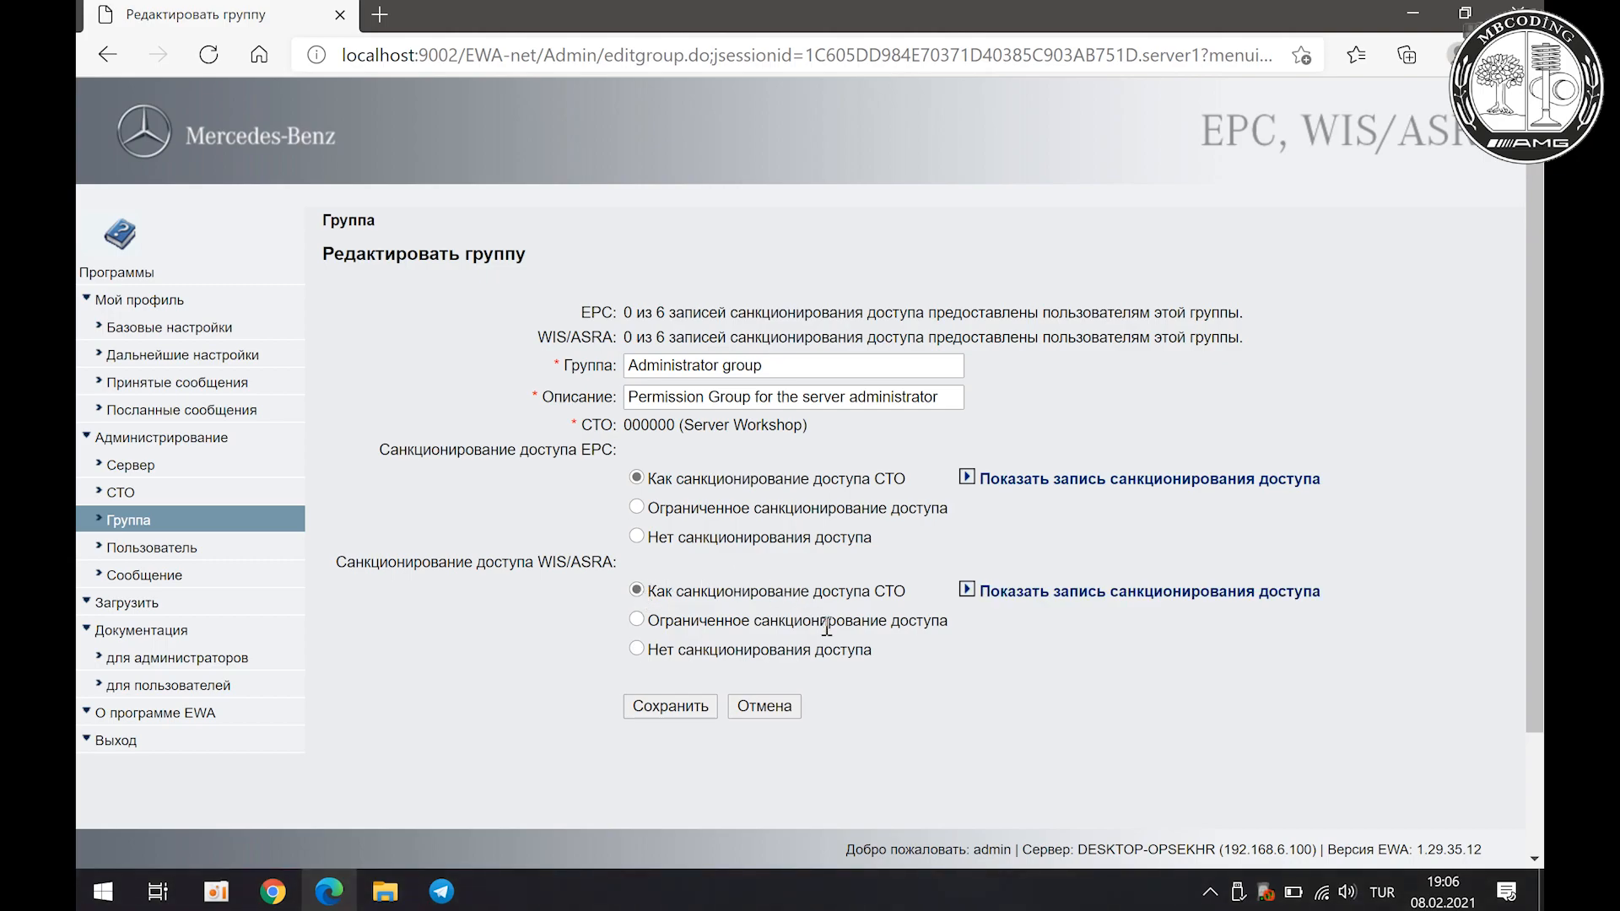
click(684, 714)
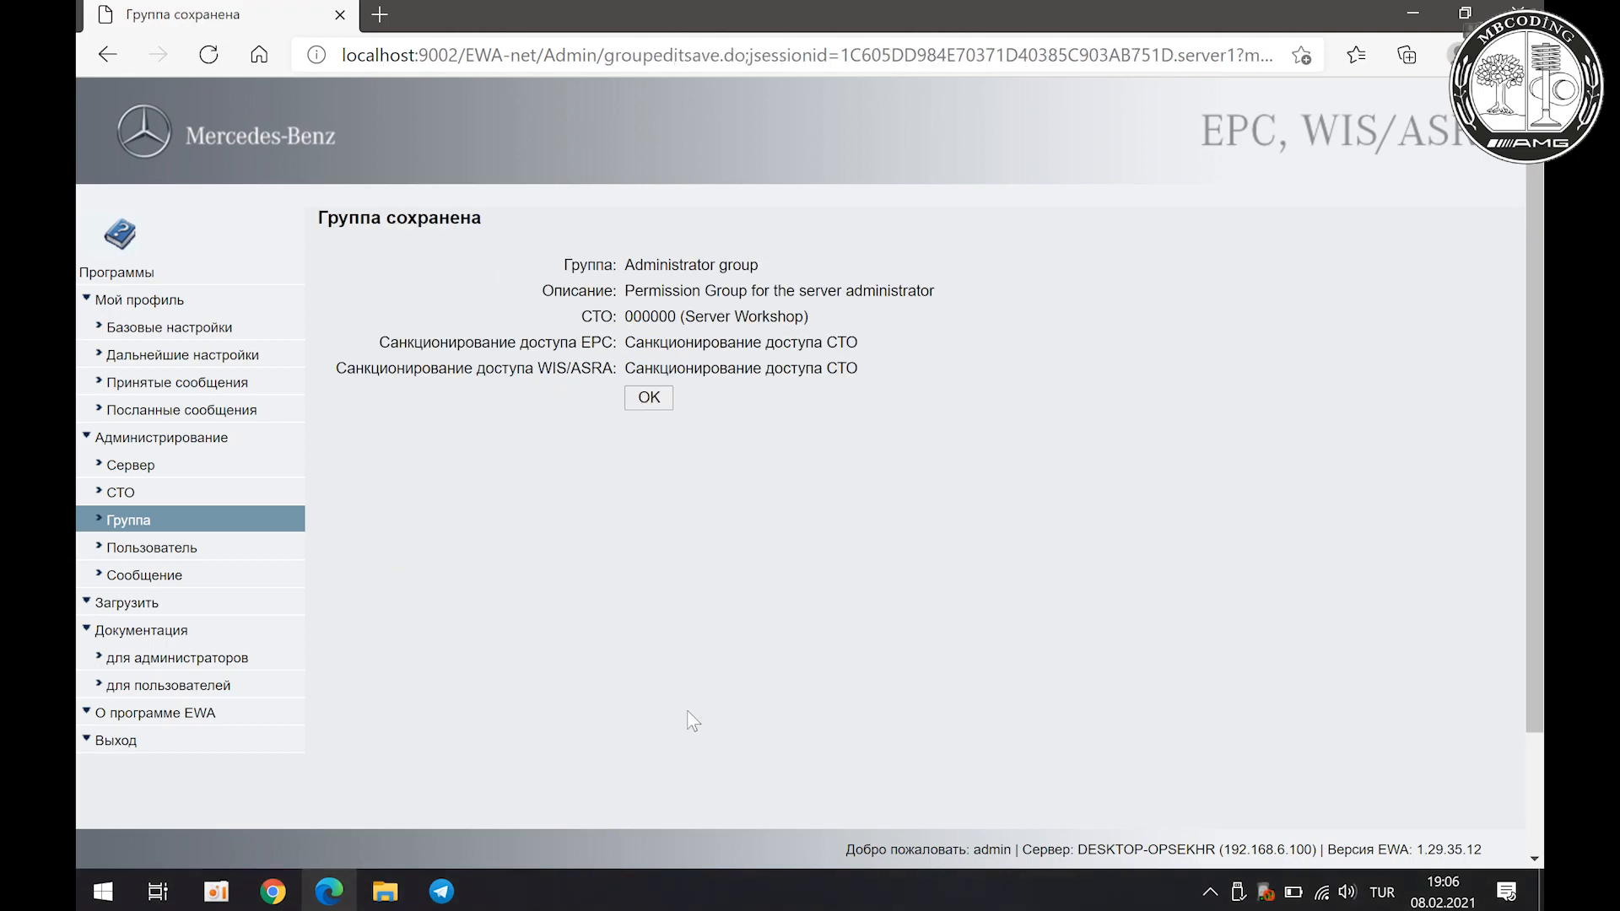
Step: Close the group's save confirmation, go to the Программы page and reload it
click(647, 398)
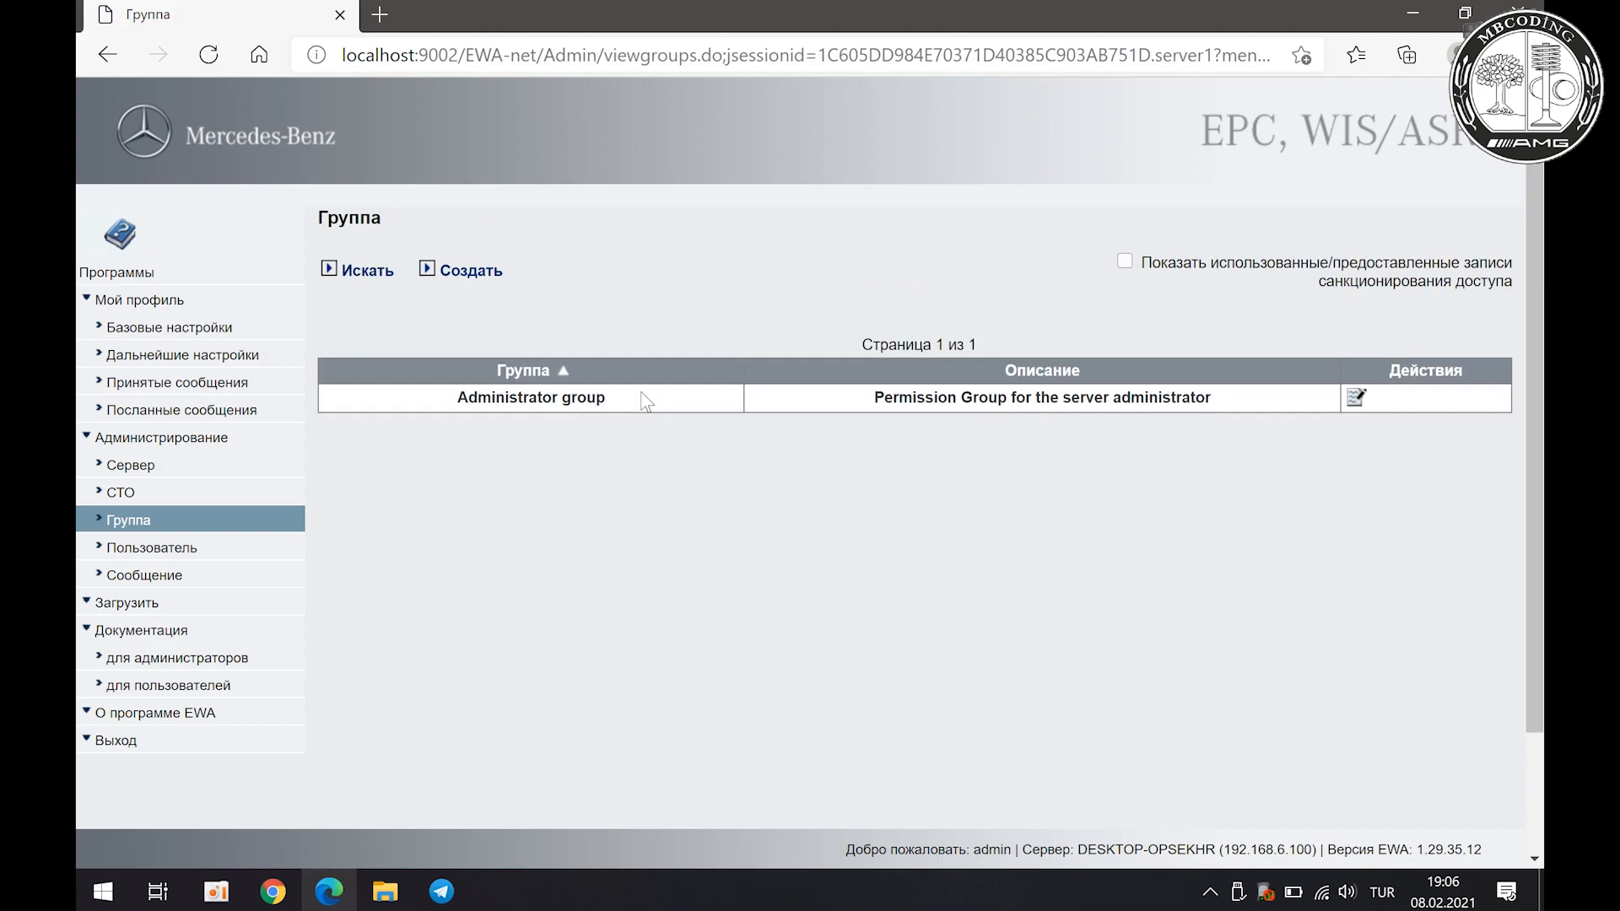
click(147, 280)
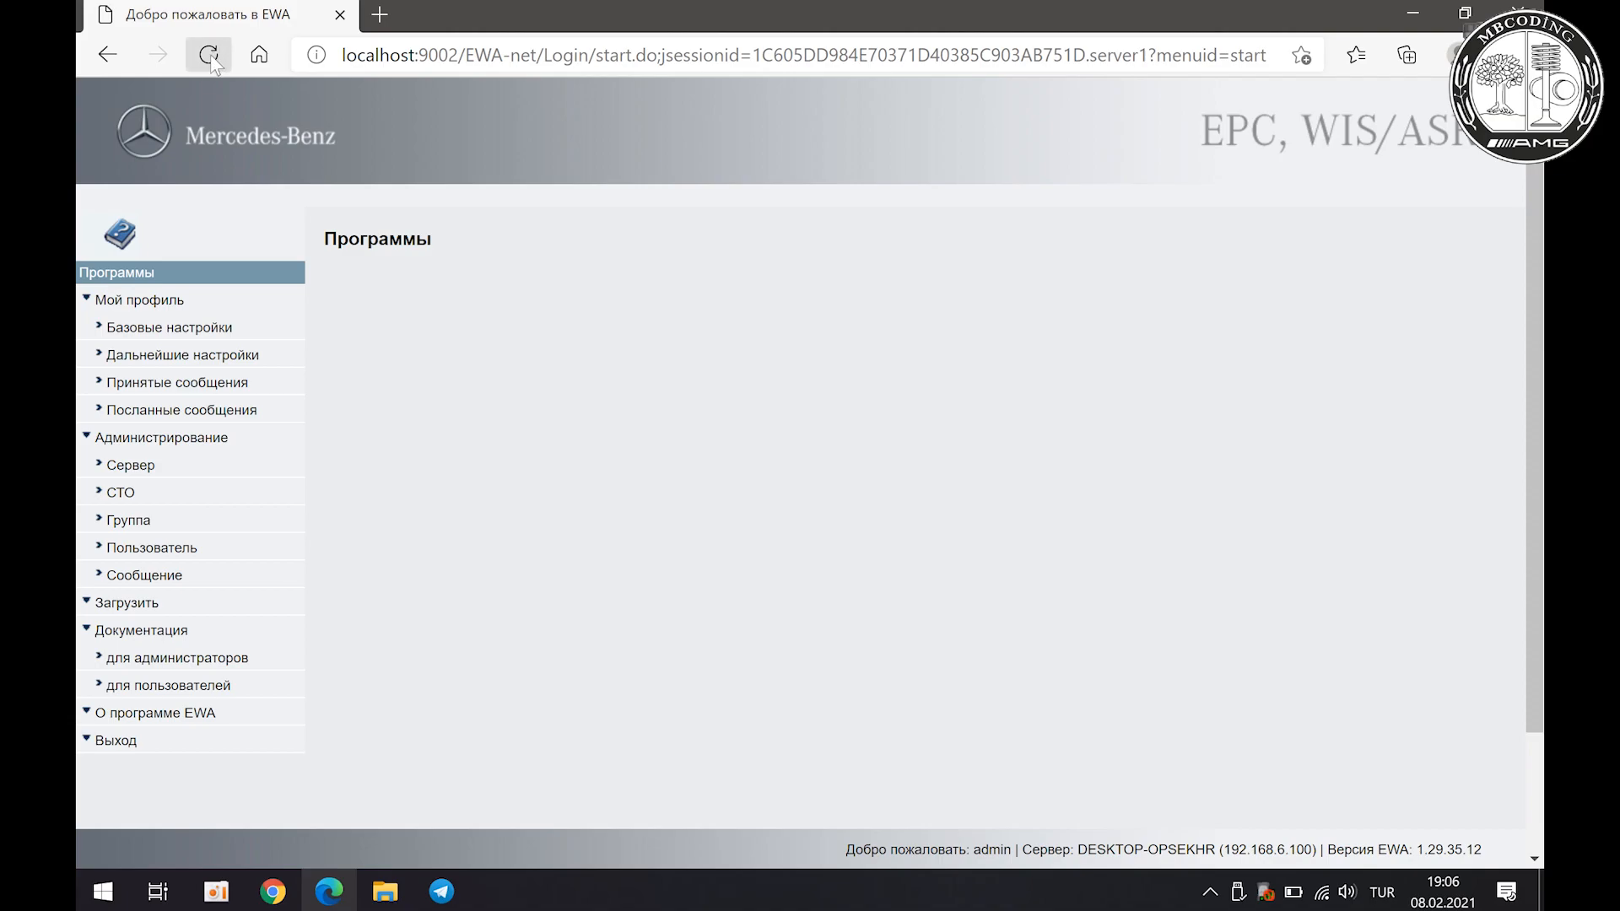
click(208, 54)
click(877, 236)
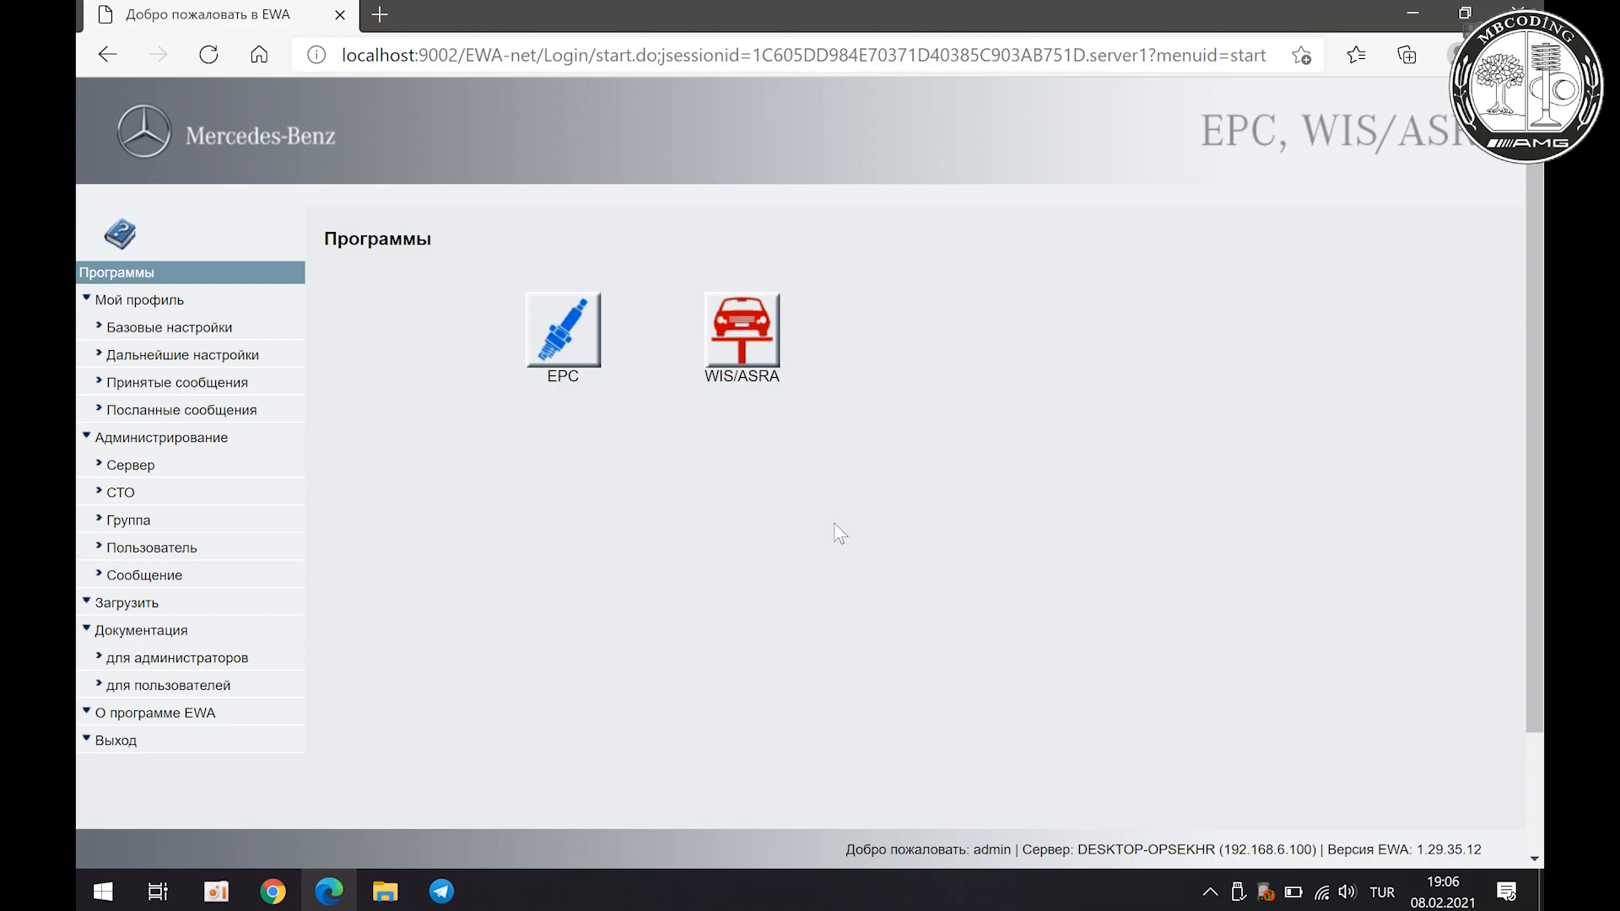
Step: Try to launch WIS/ASRA by keeping and opening the downloaded startApp.jnlp file
click(743, 331)
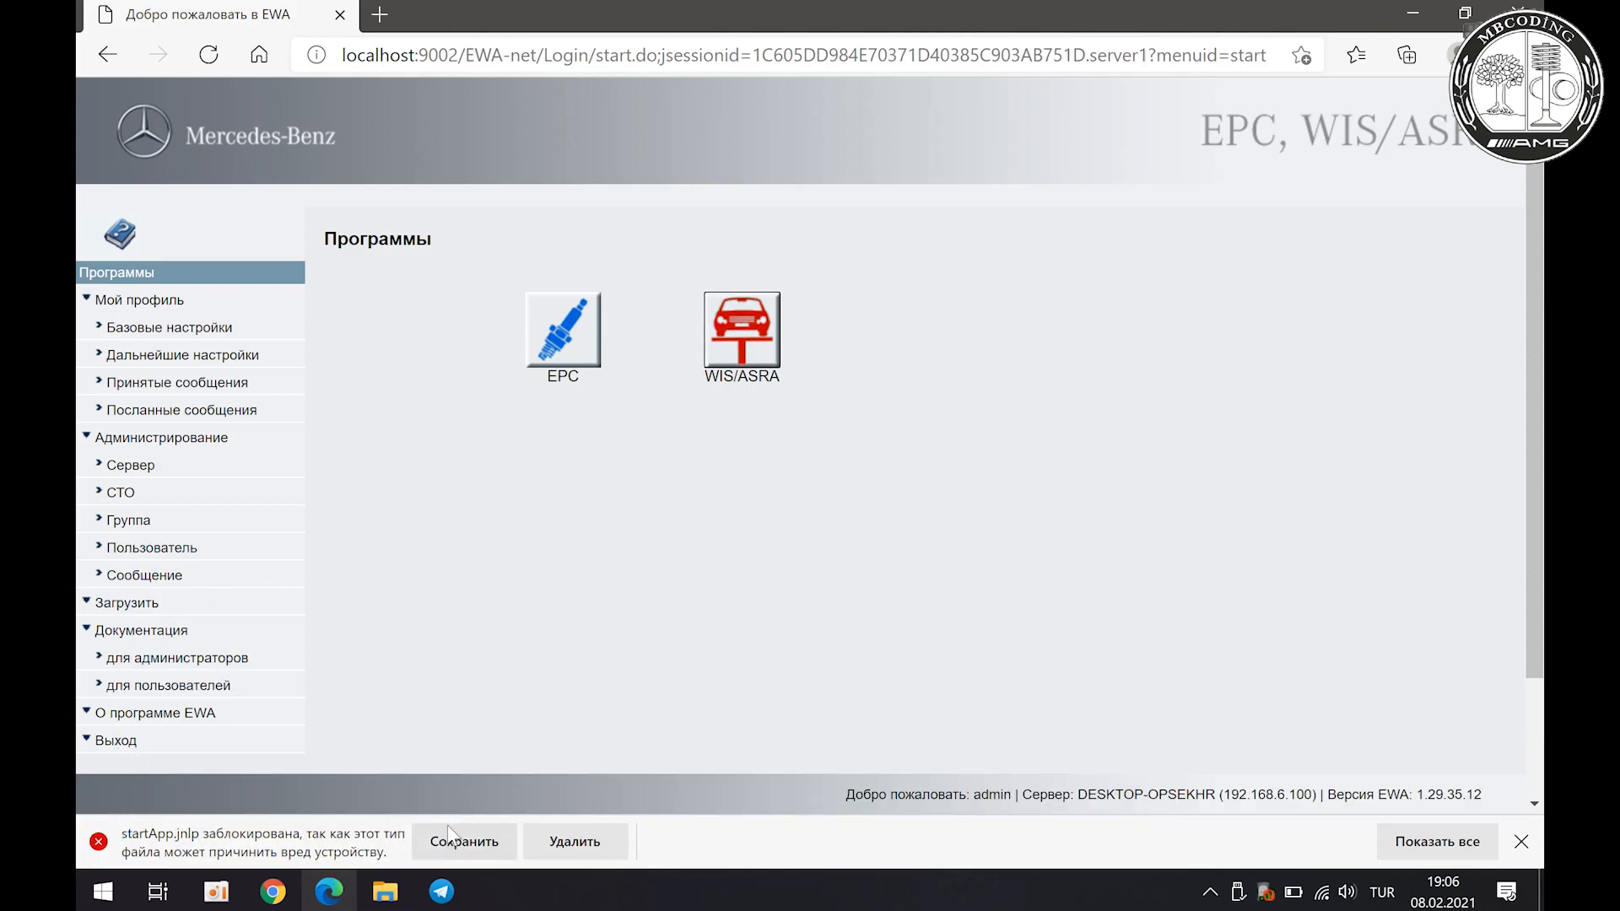
click(464, 847)
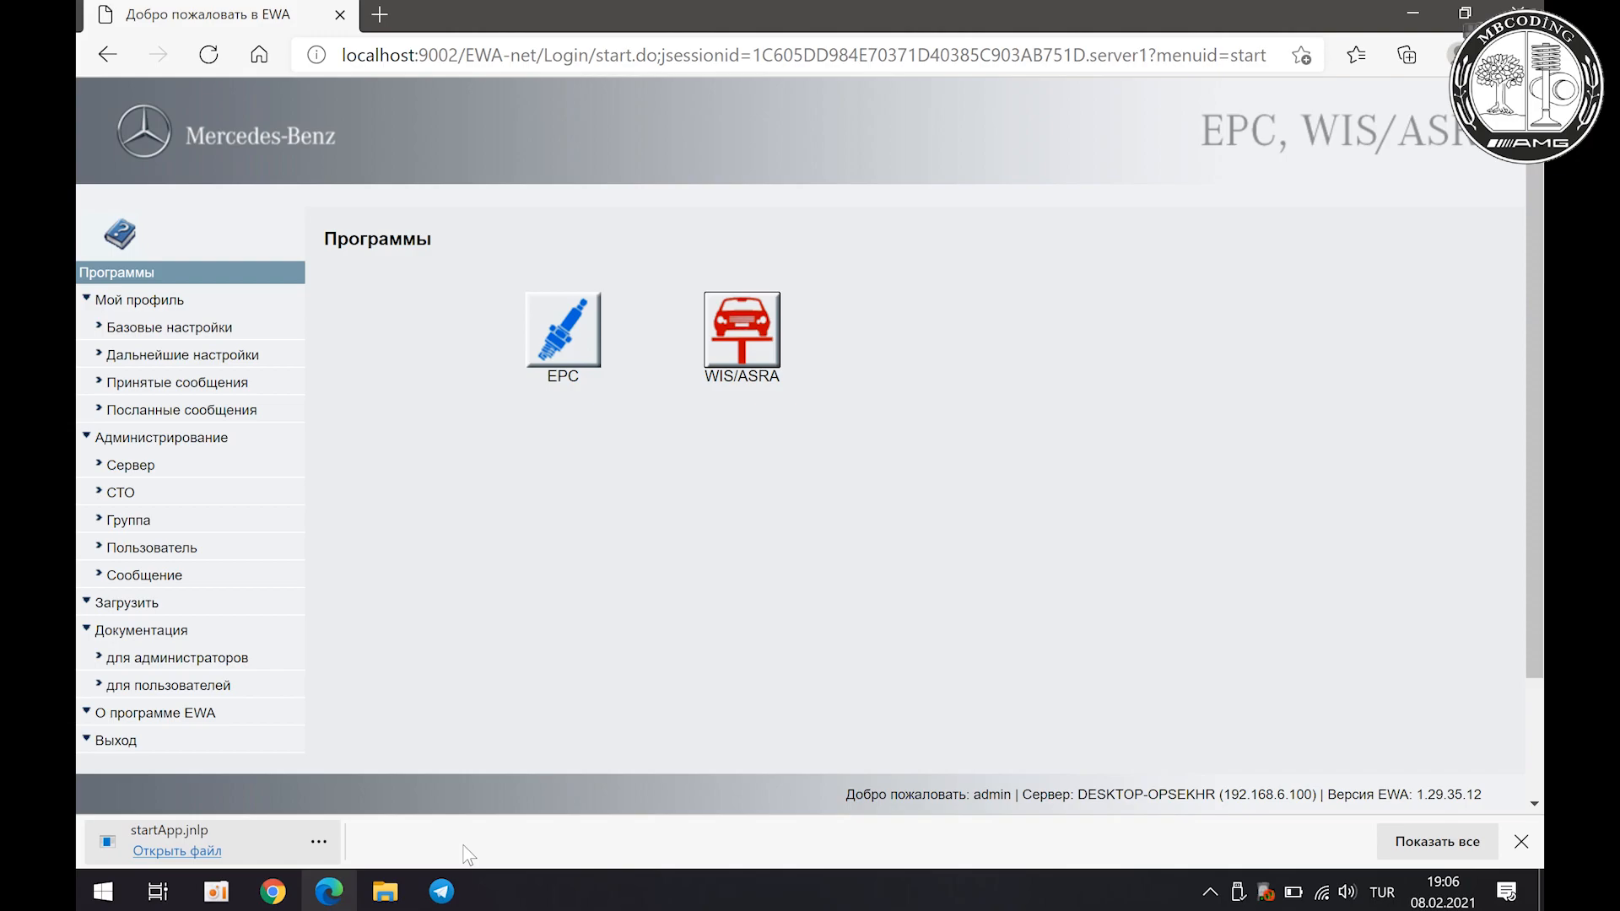
click(199, 850)
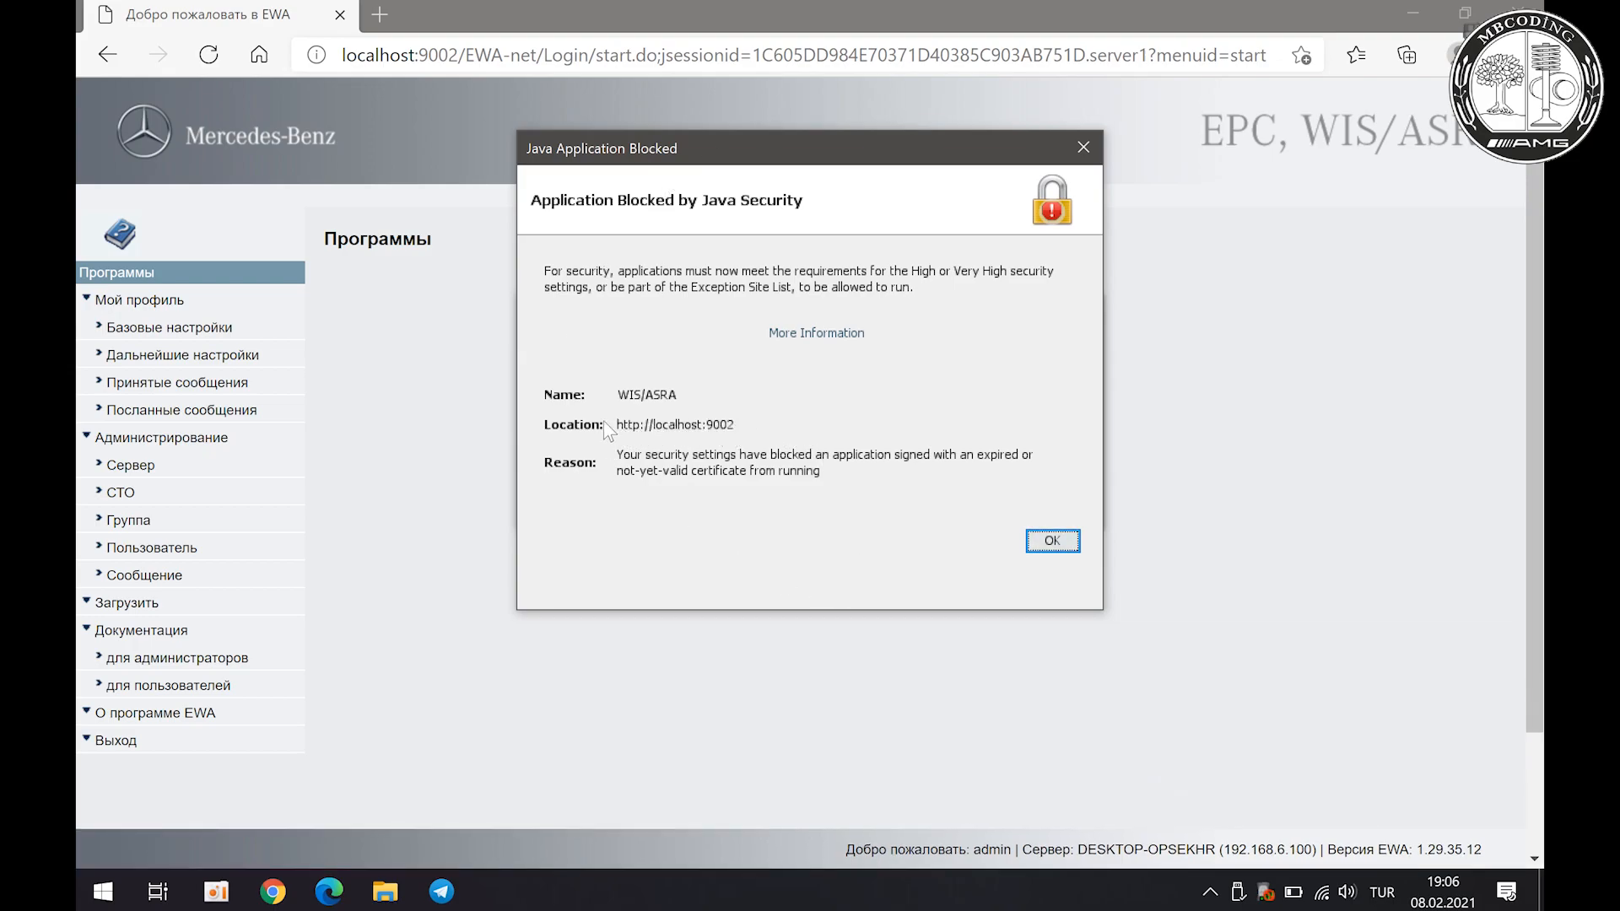
click(1052, 542)
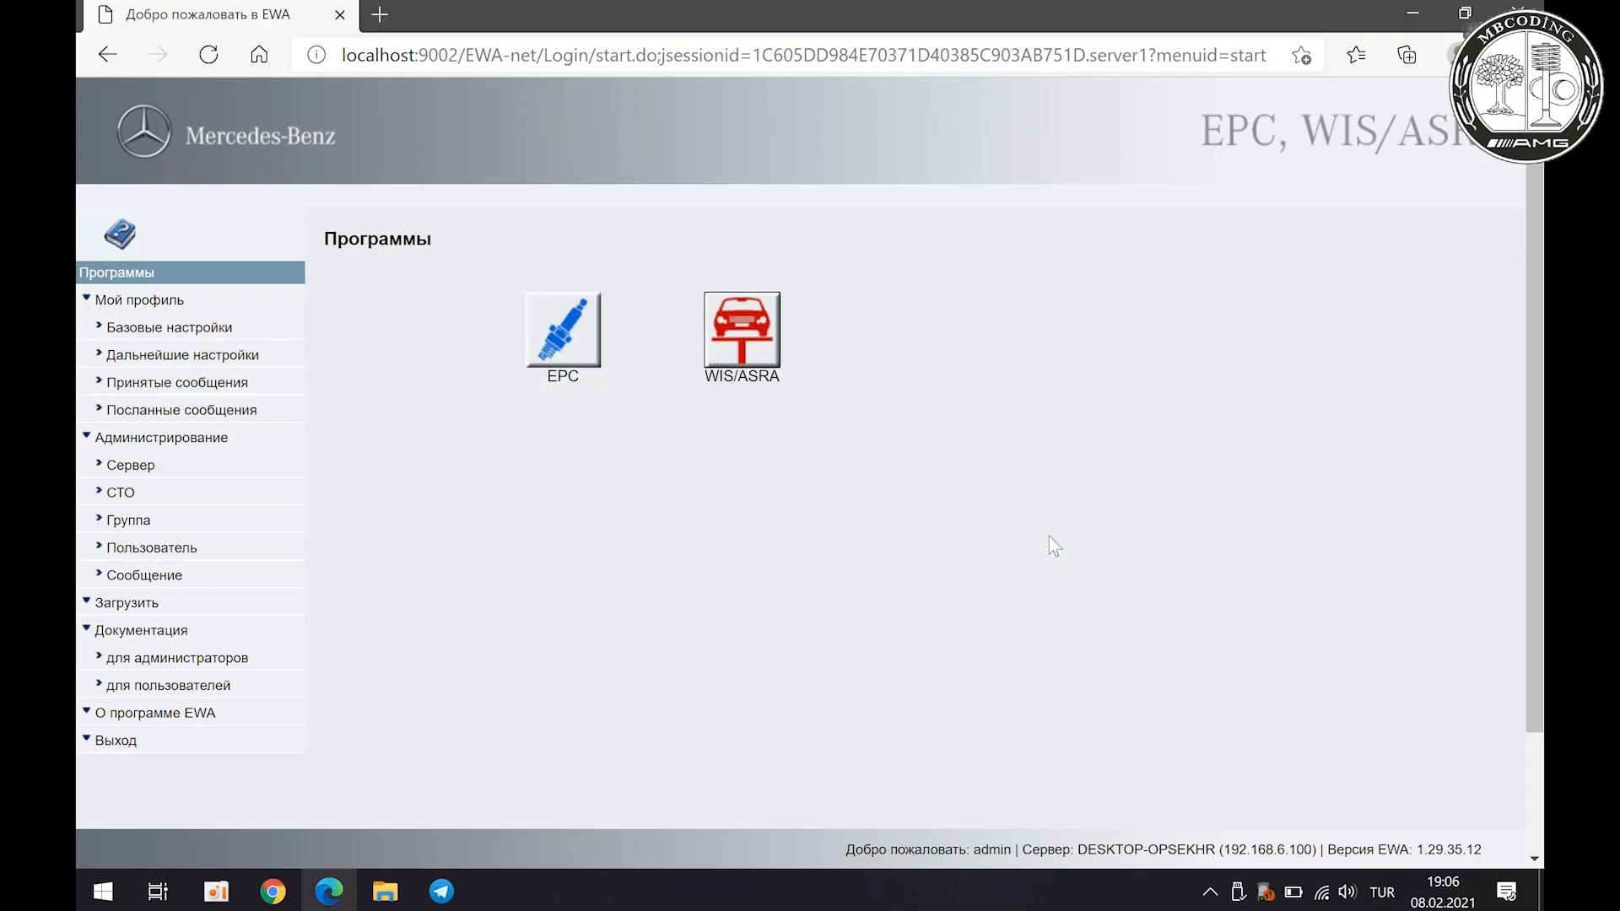
Step: Copy the localhost:9002 part of the EWA page's address
click(508, 69)
click(458, 55)
drag(458, 55, 342, 56)
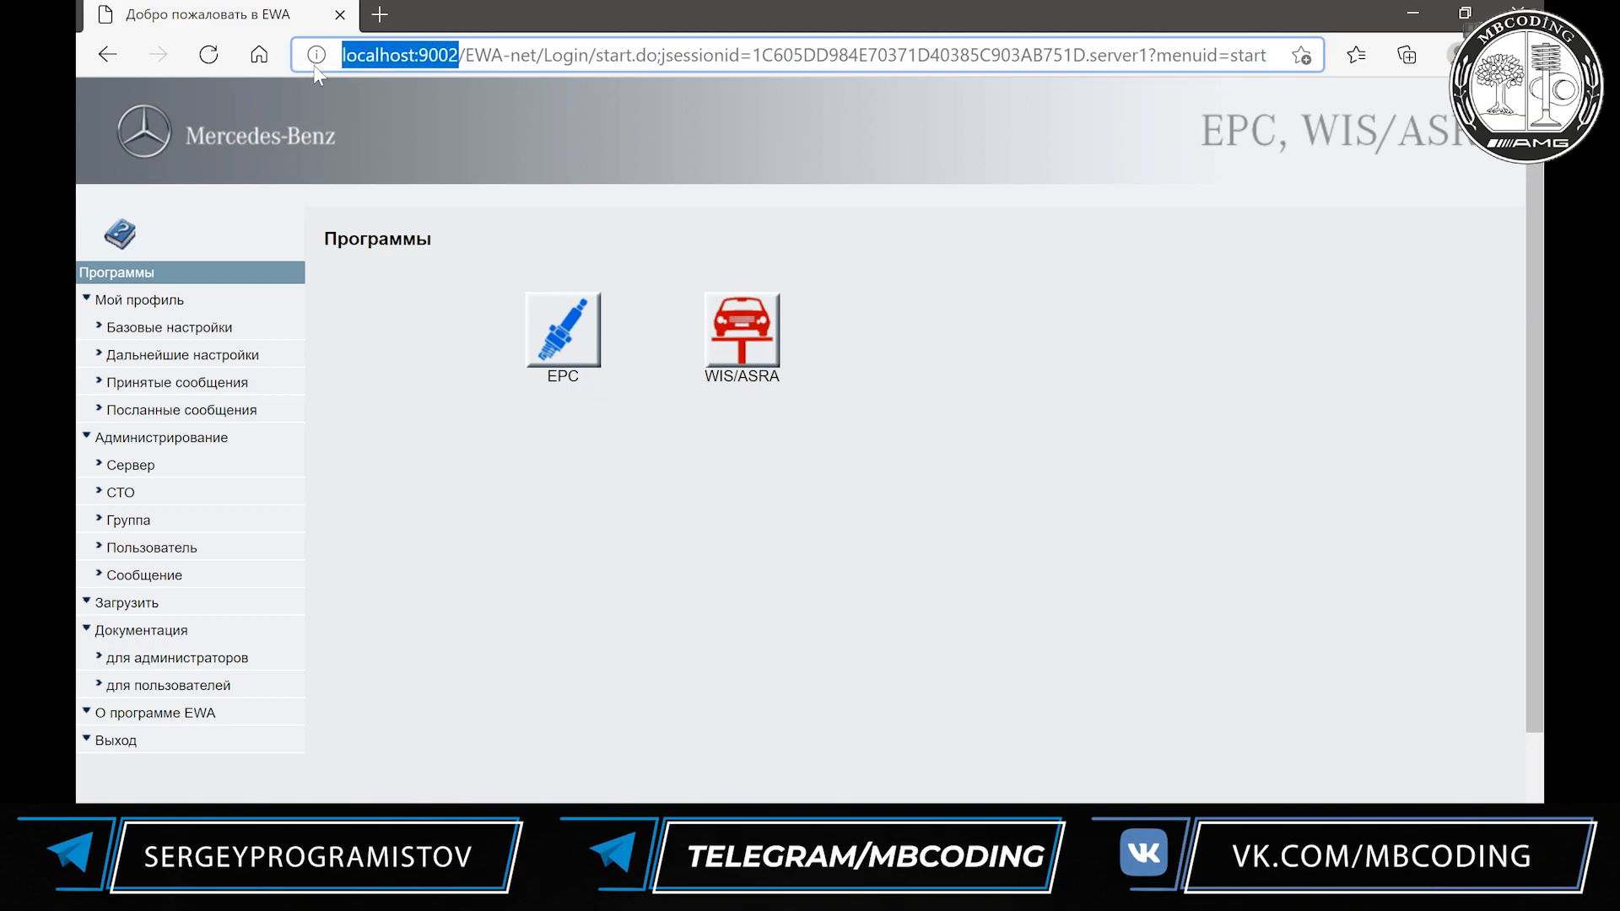
right_click(374, 65)
click(455, 248)
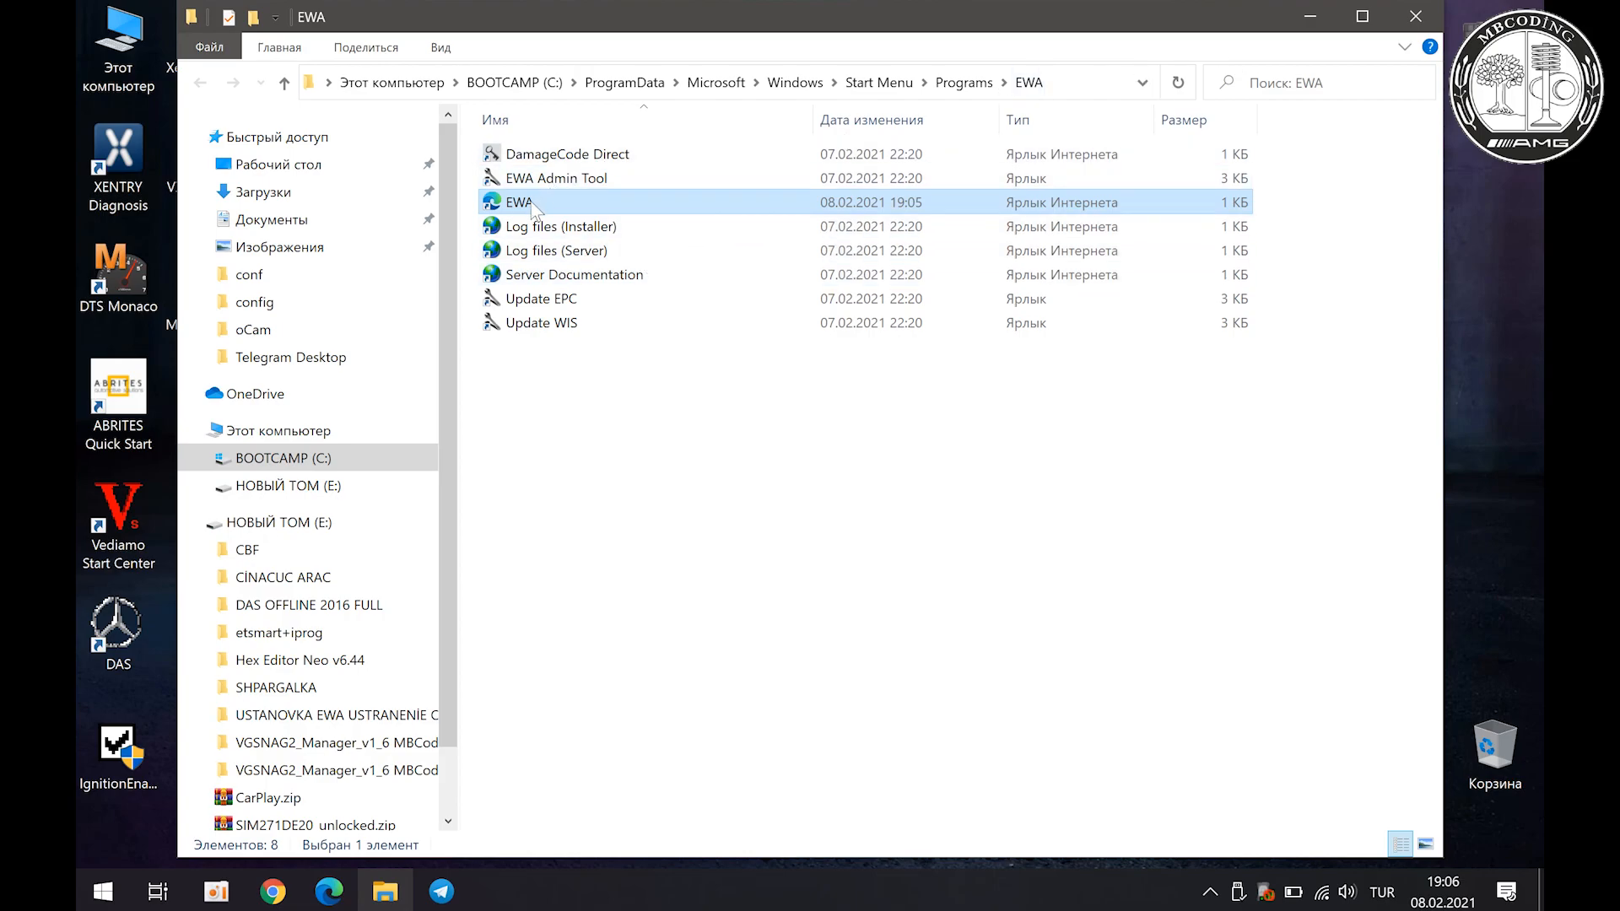
right_click(532, 204)
click(620, 590)
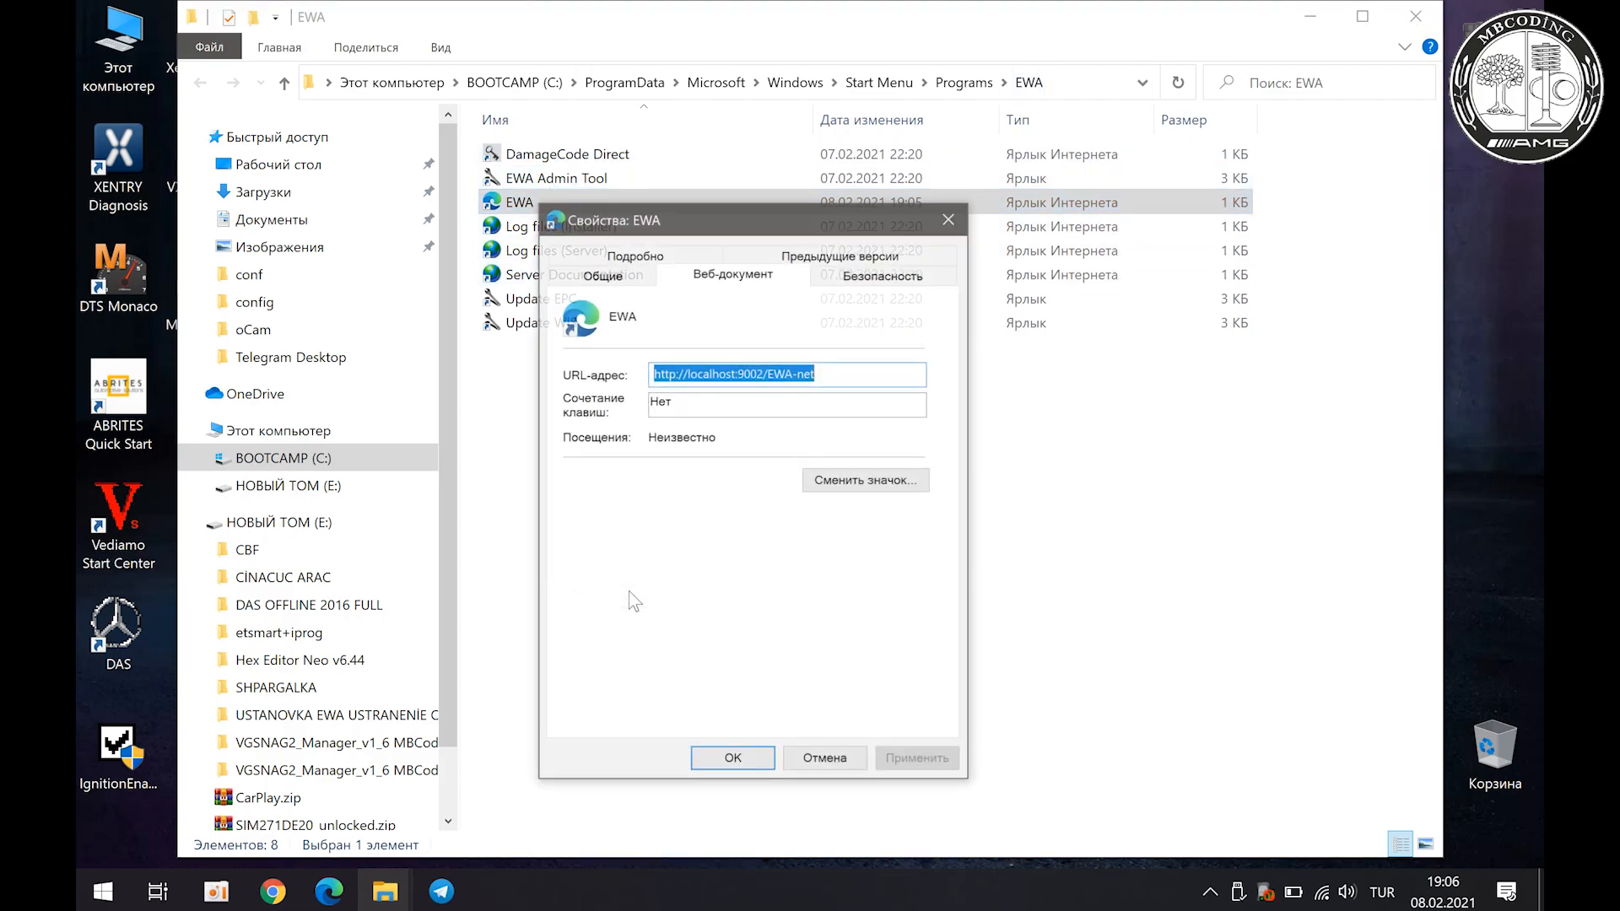
click(774, 374)
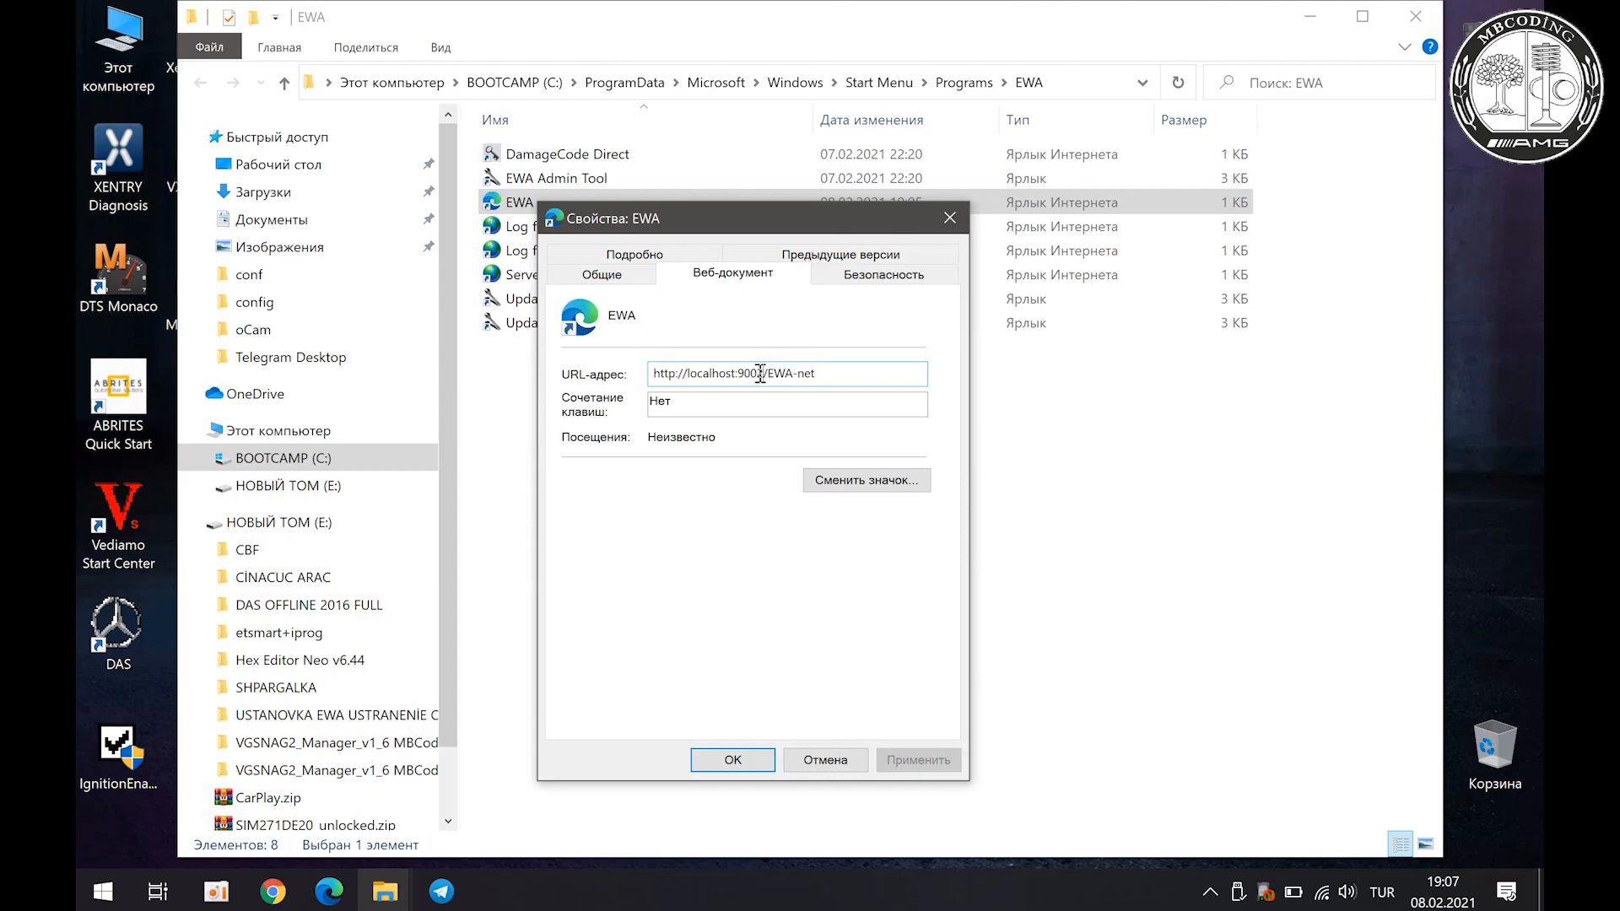
drag(765, 374, 634, 386)
right_click(679, 378)
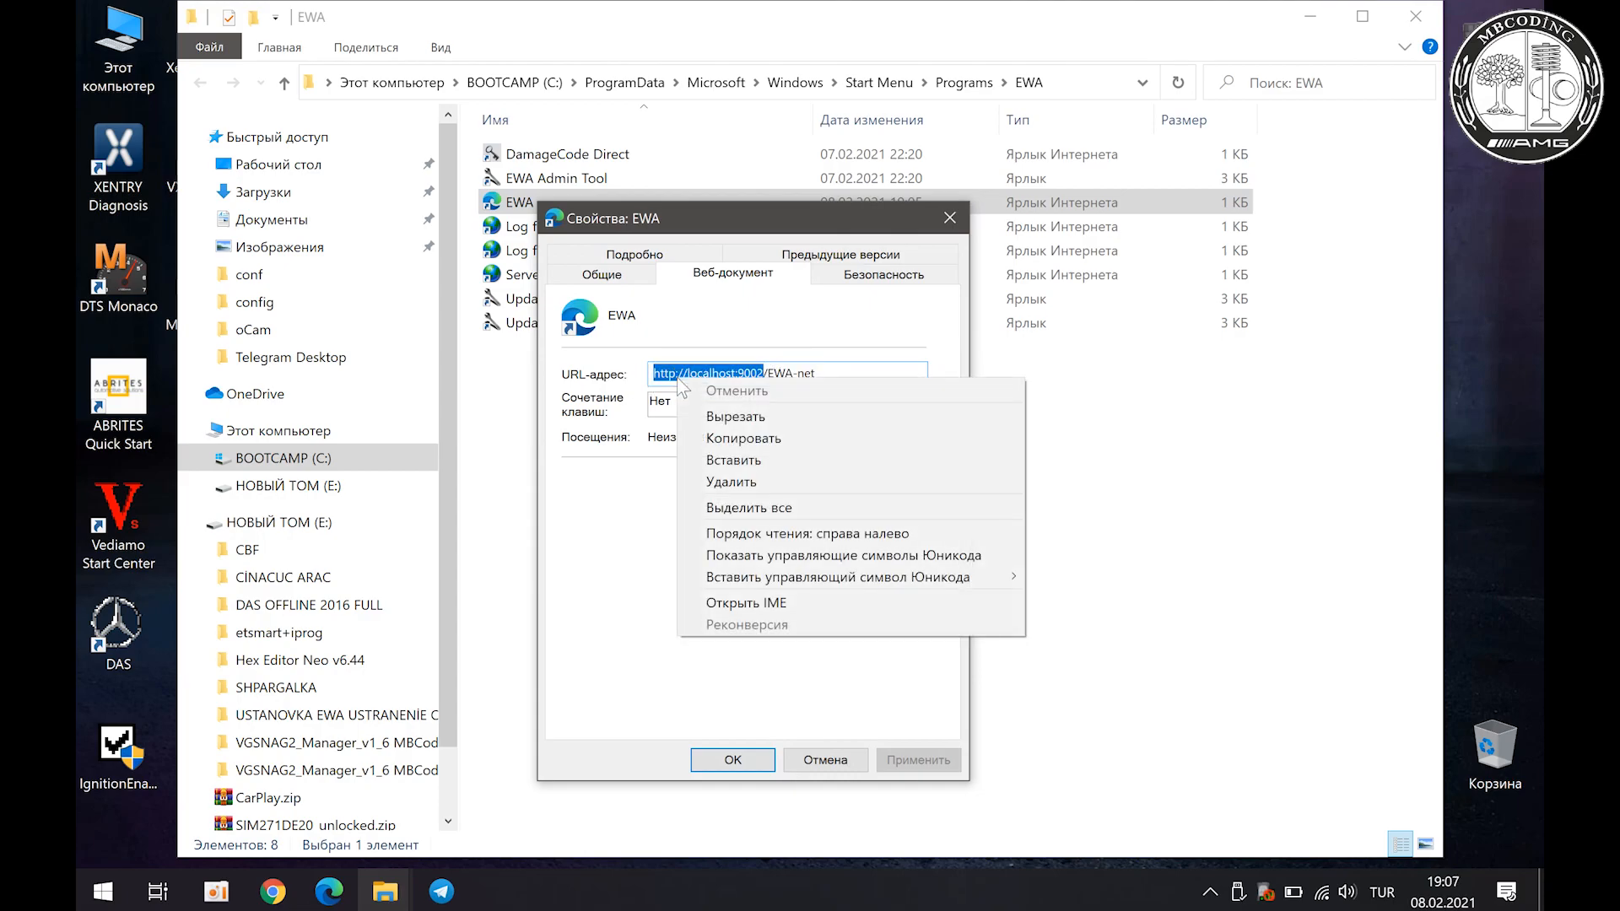
click(738, 437)
click(846, 769)
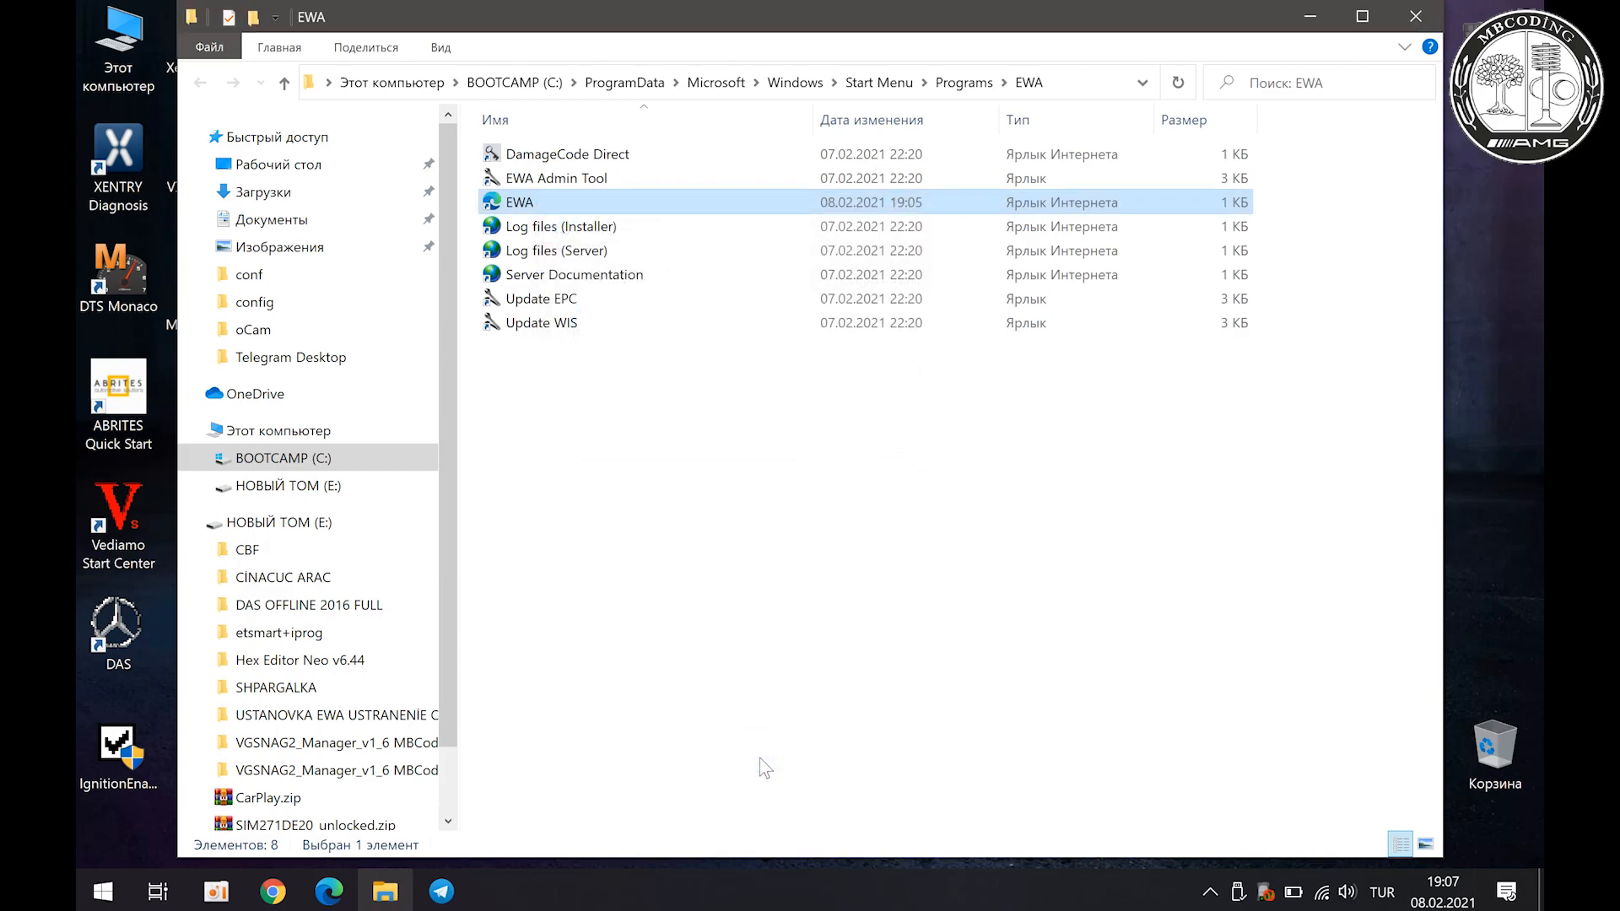
click(1426, 18)
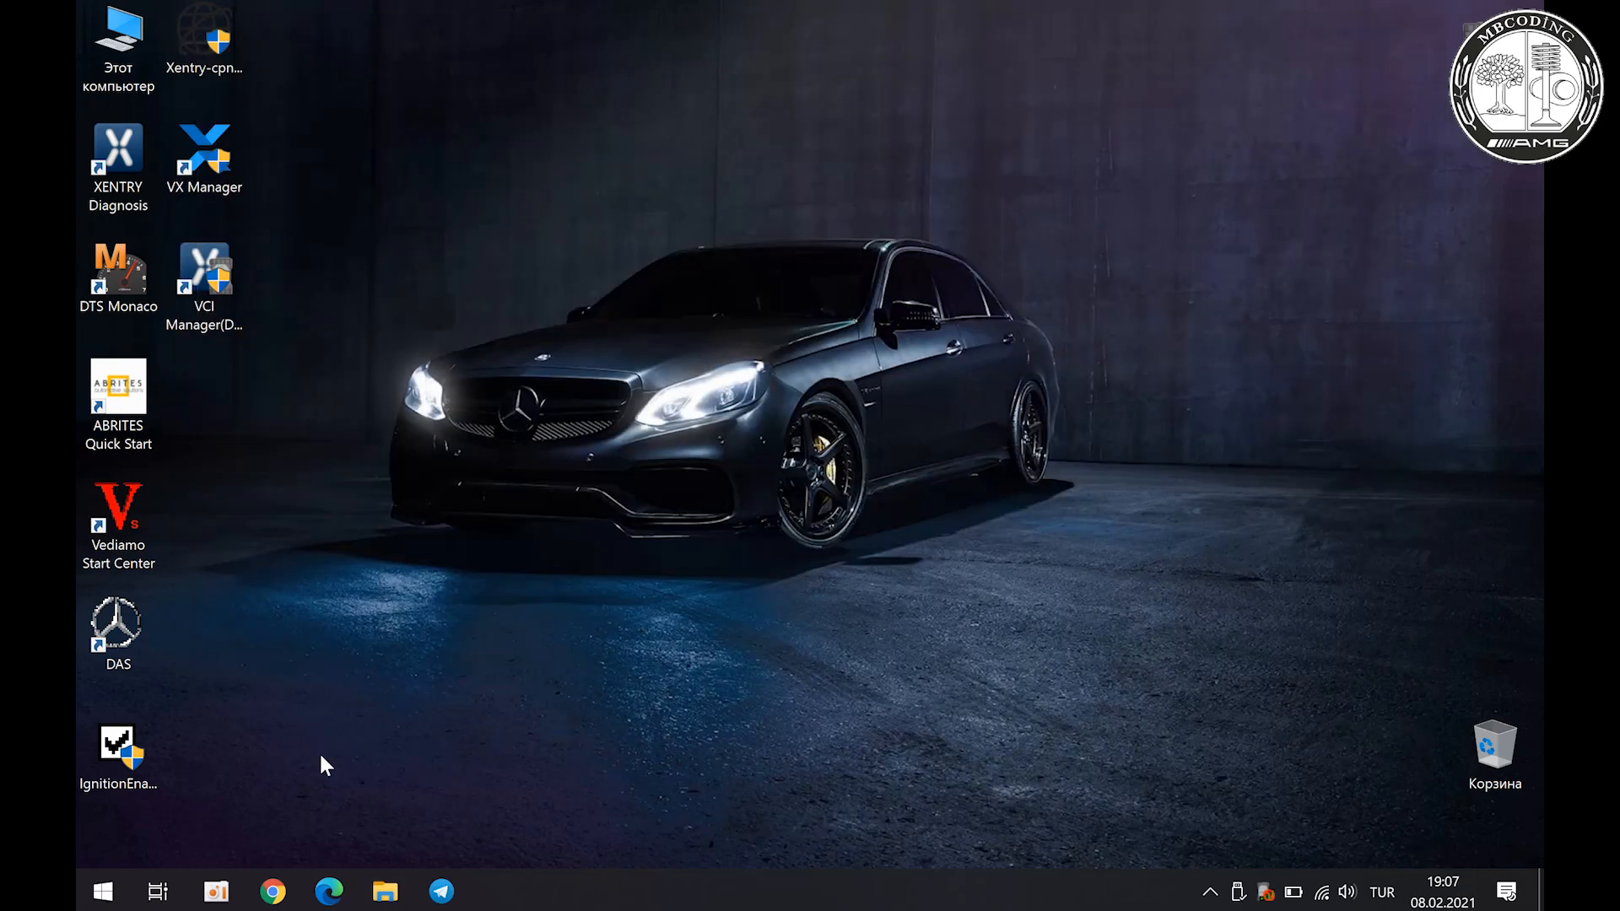
Step: Open the Java configuration and bring up its security Exception Site List for editing
click(102, 892)
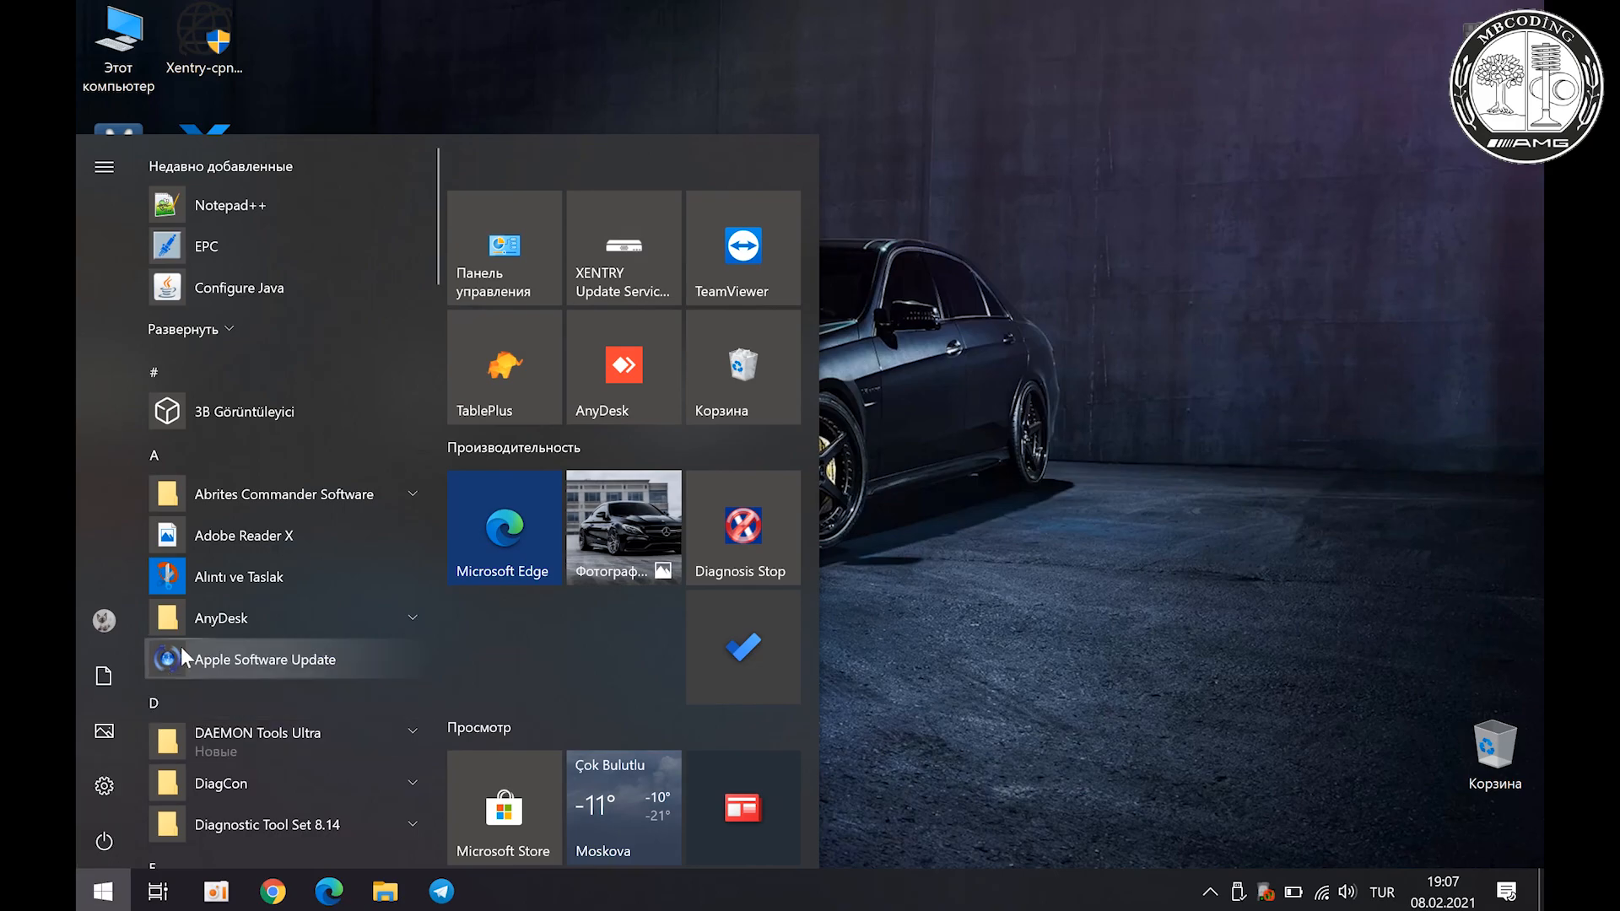
text(JAVA)
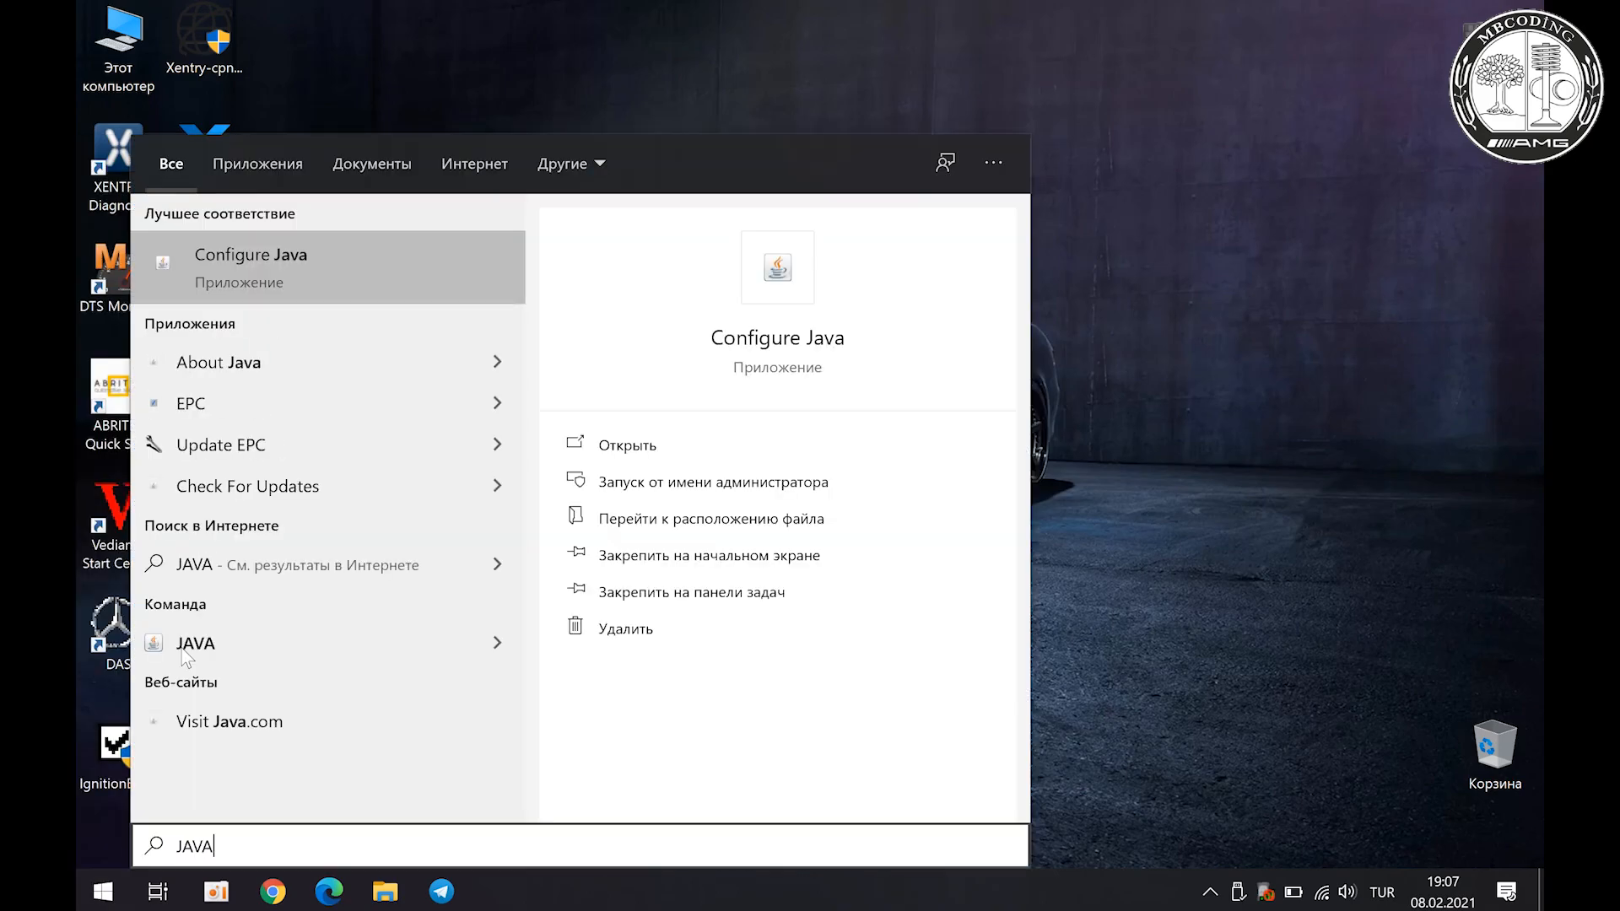
click(251, 266)
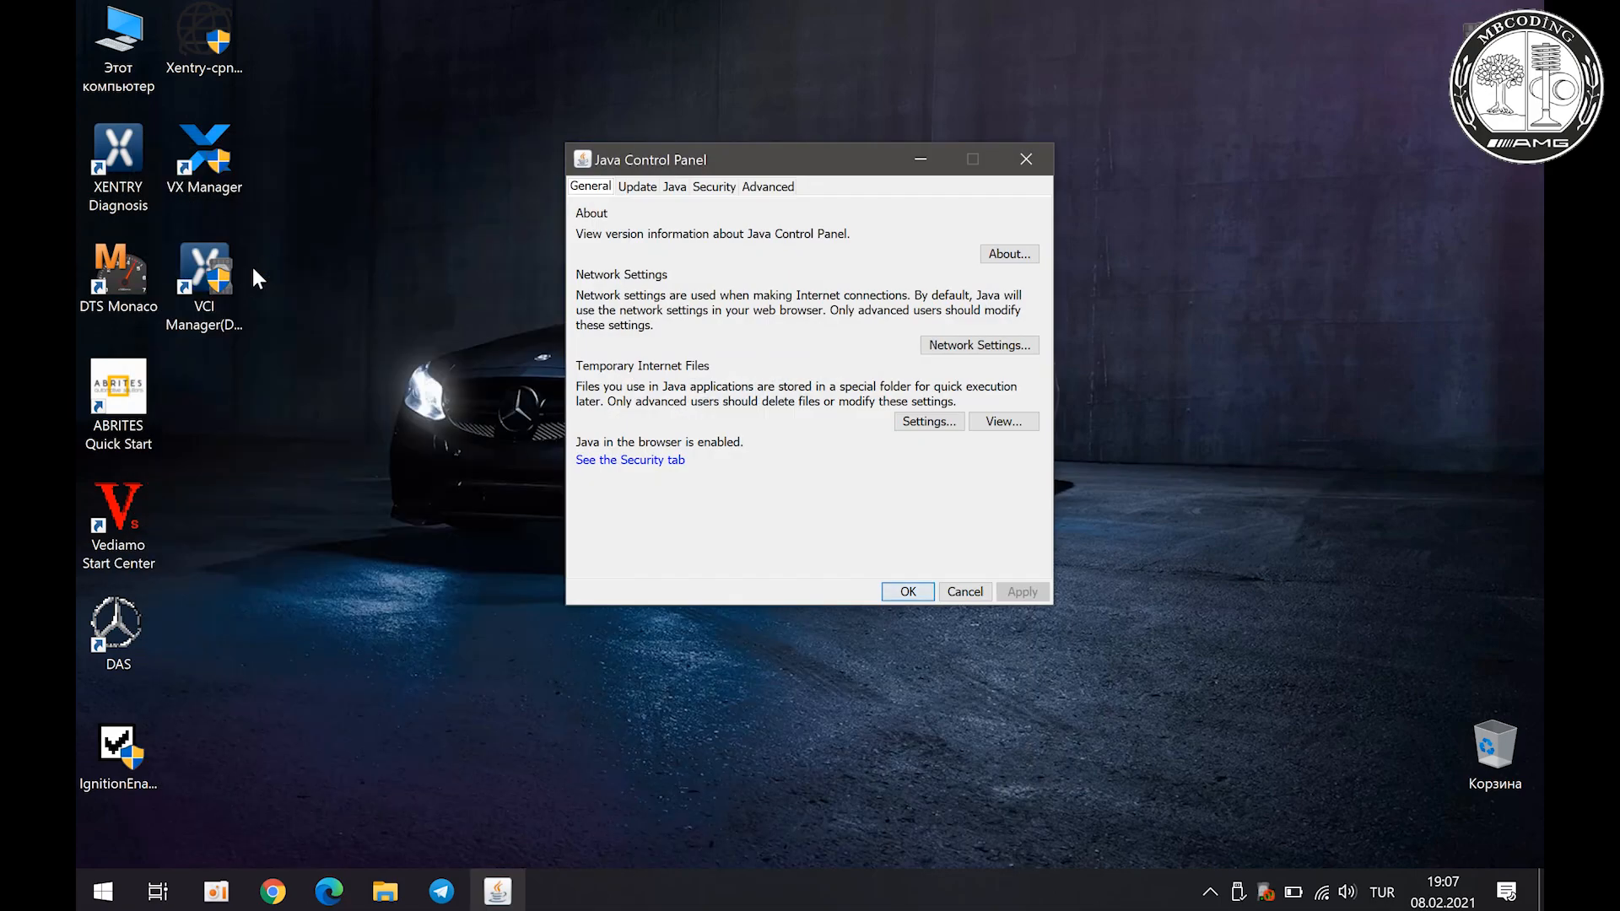
click(717, 188)
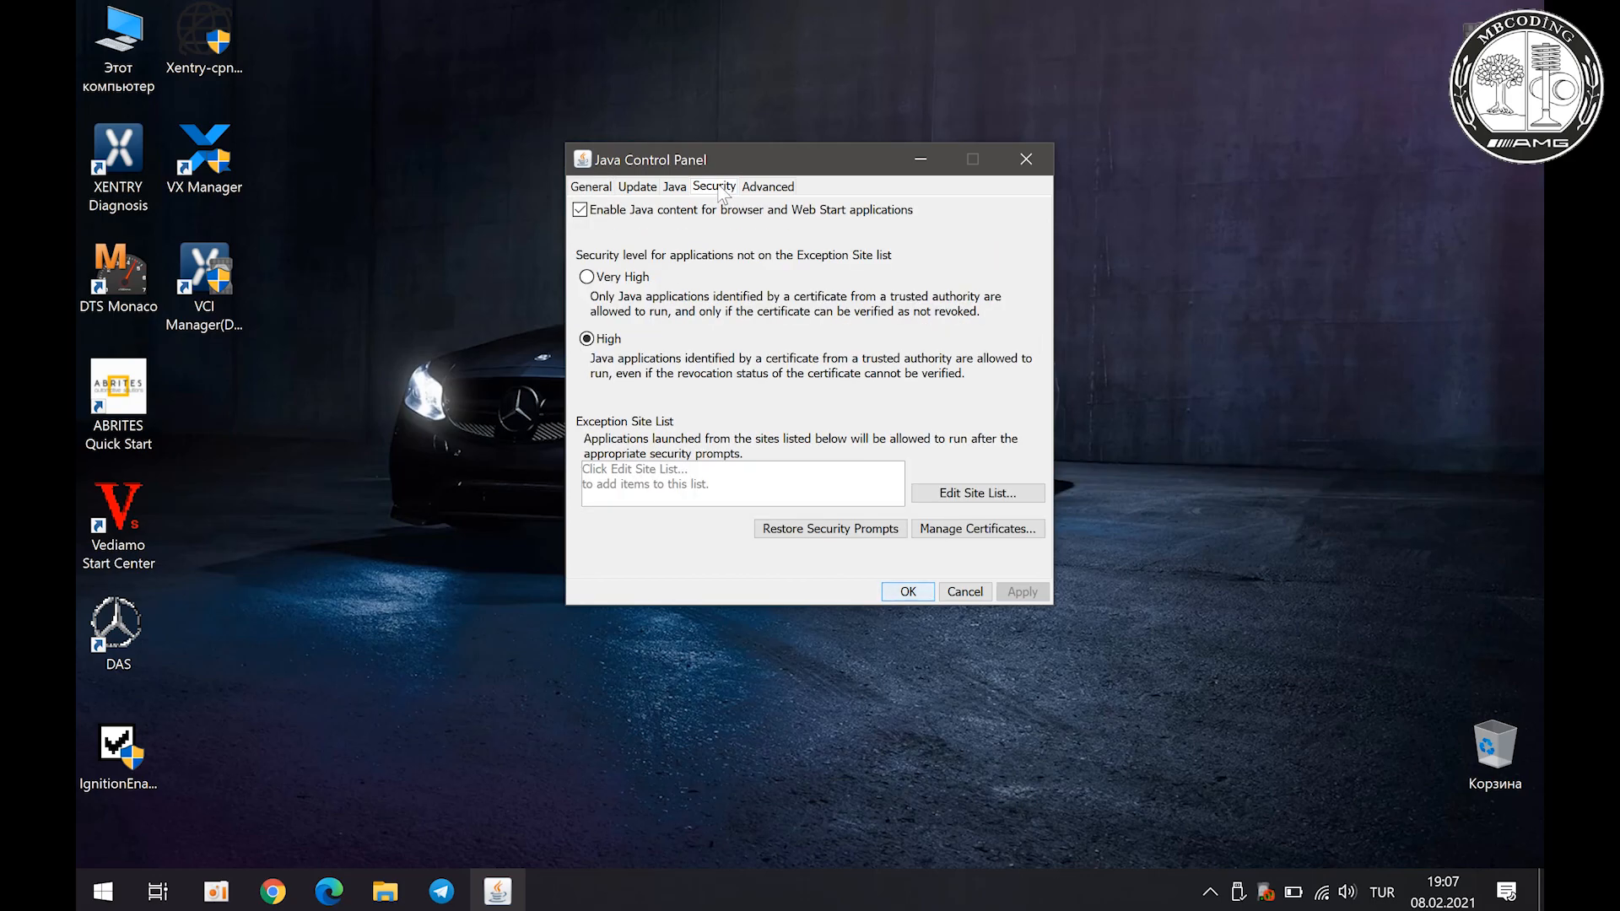
click(983, 493)
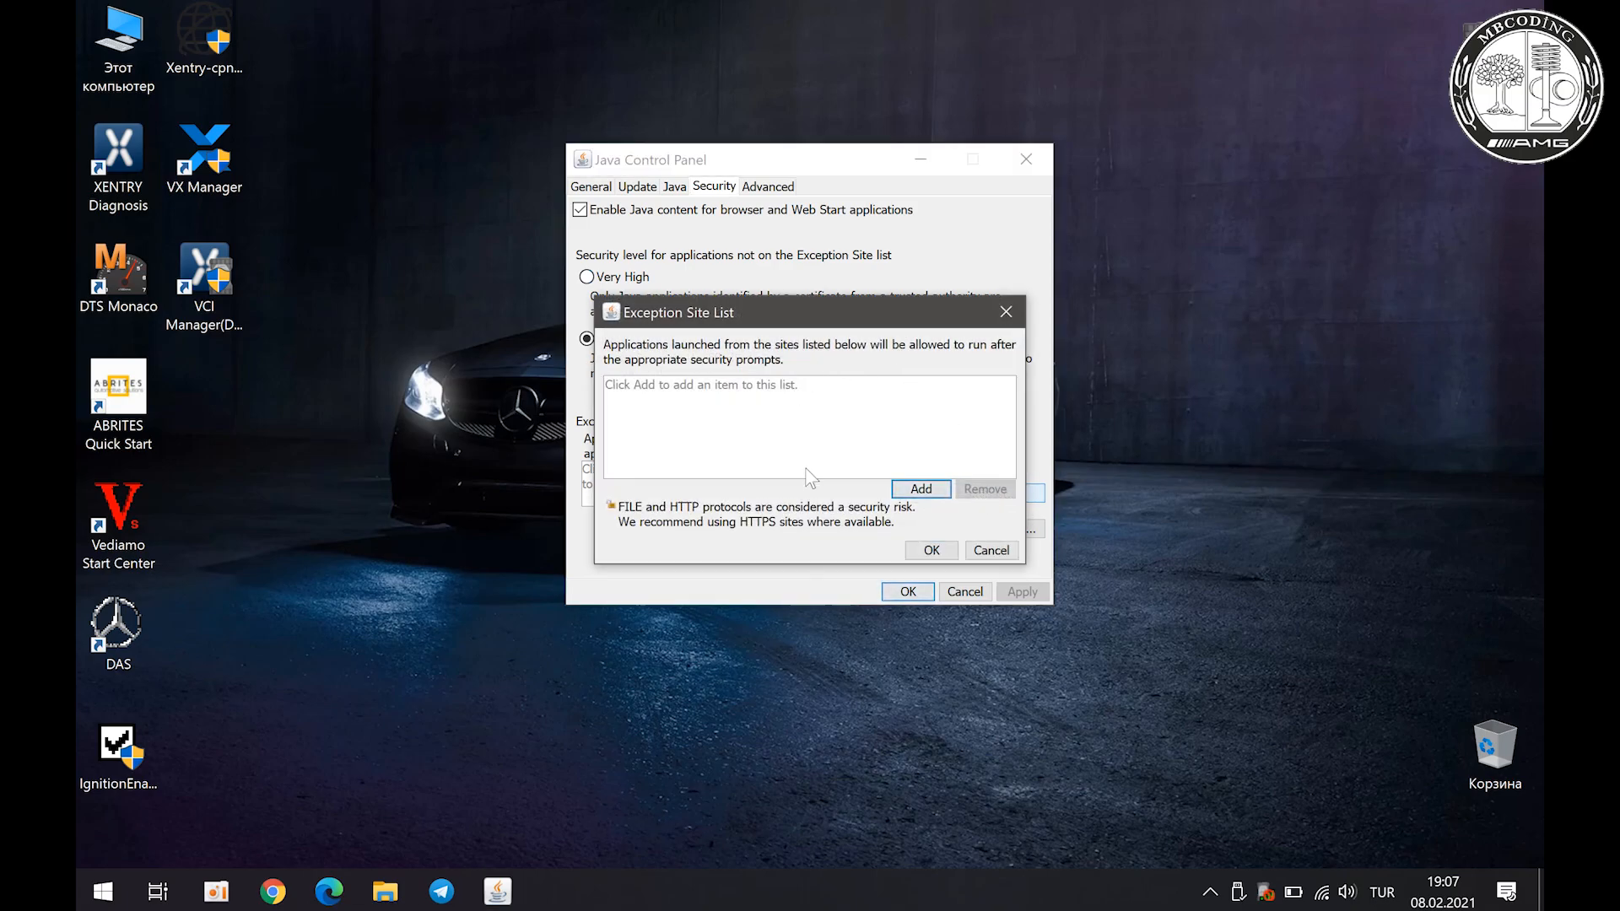
click(921, 490)
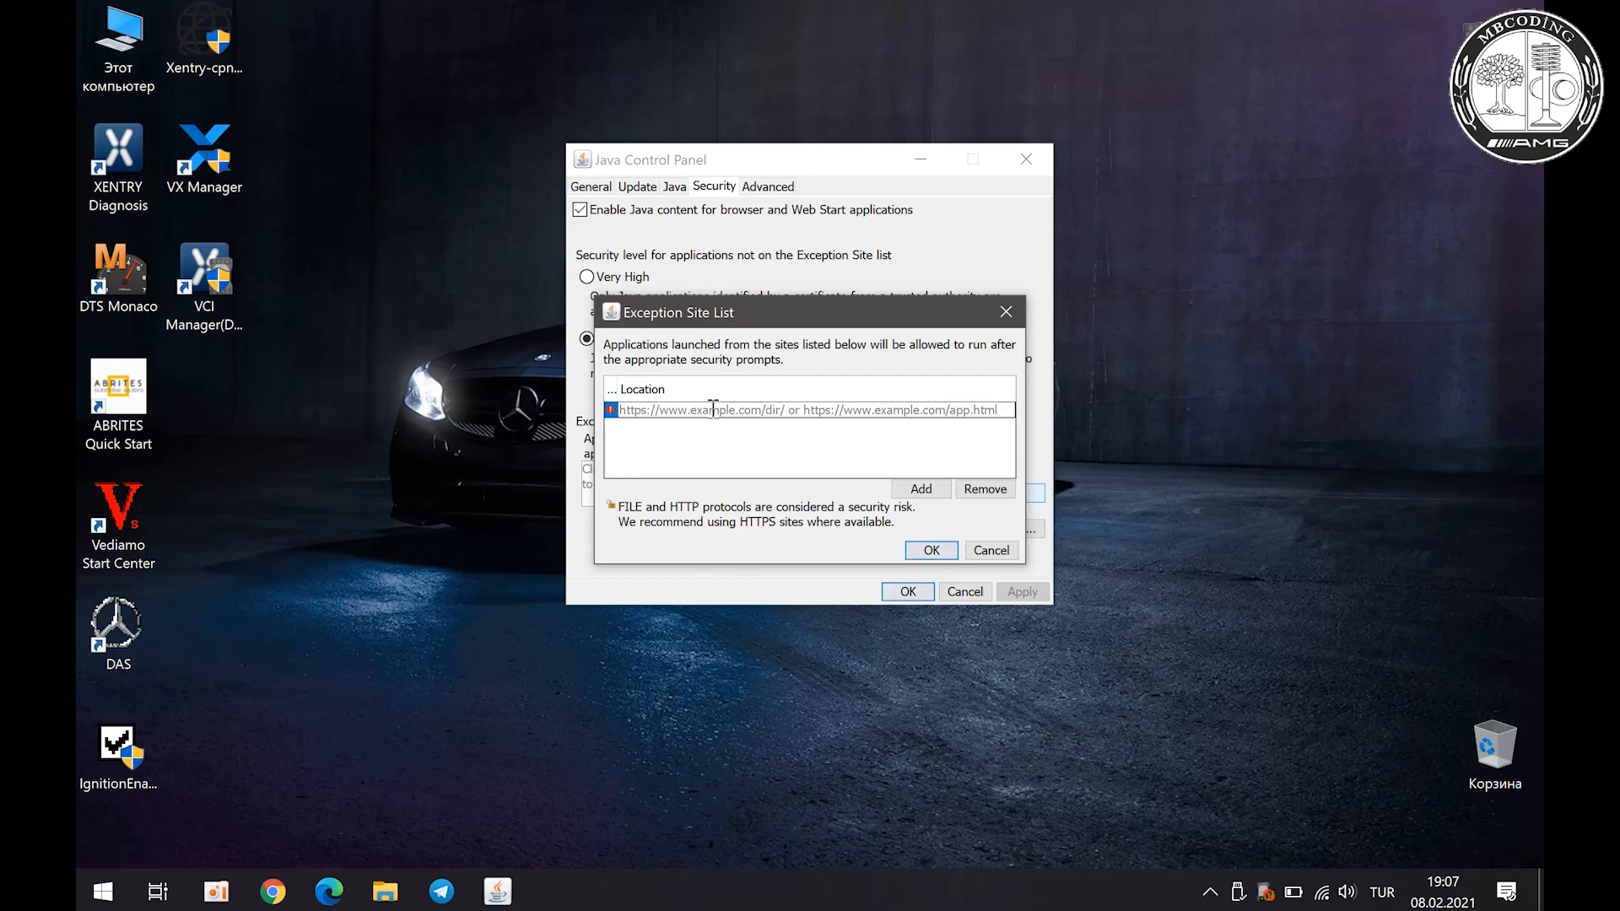
key(ctrl+v)
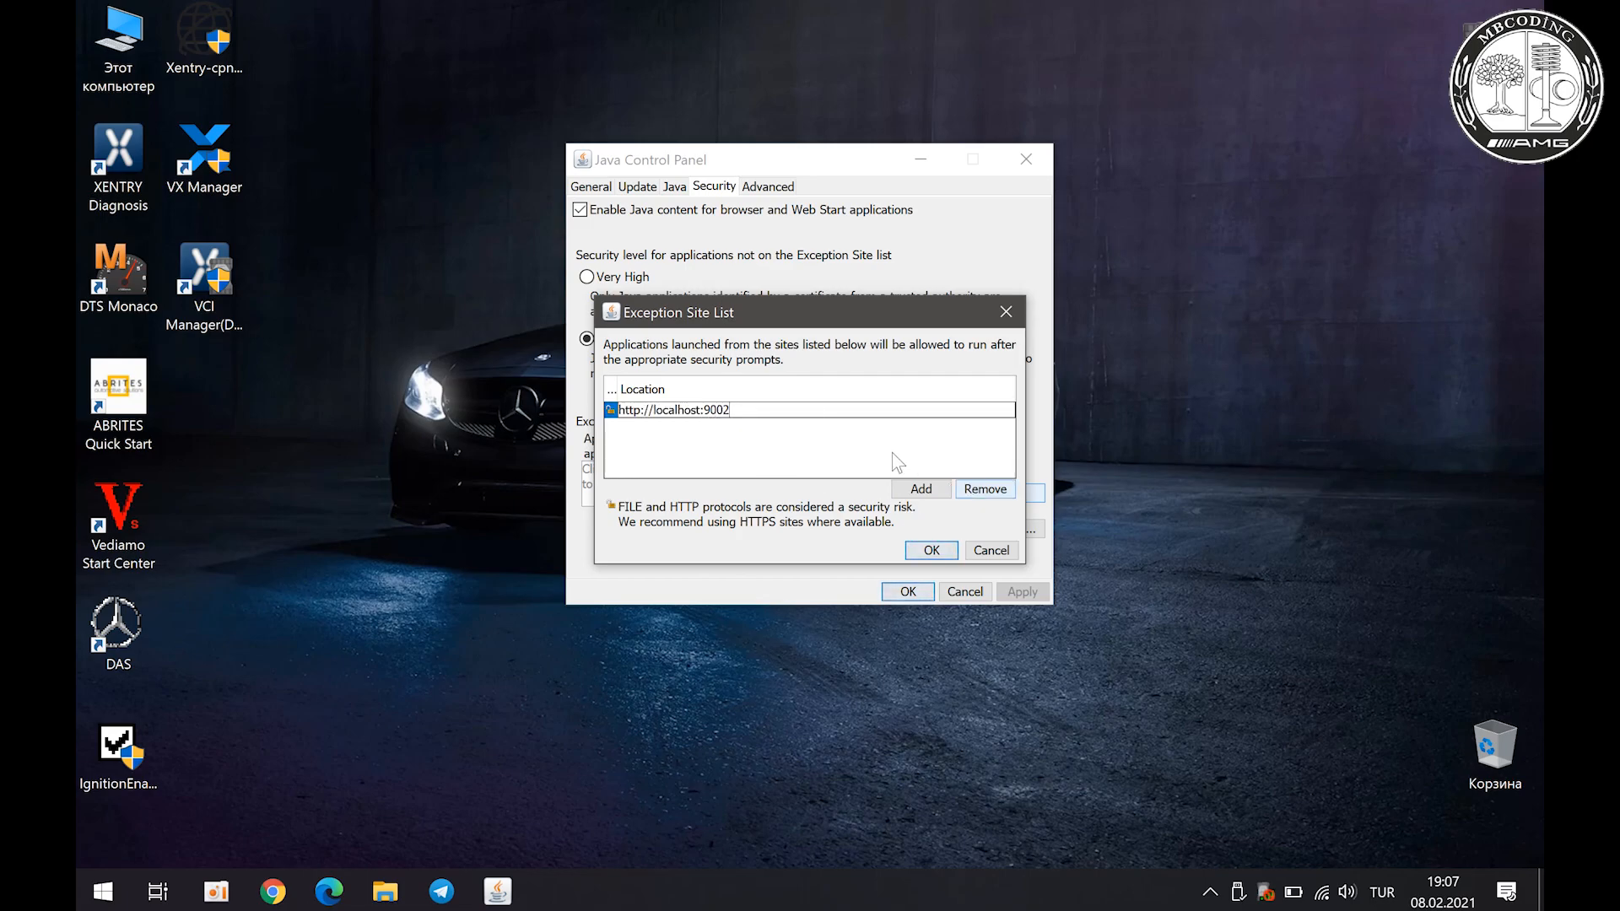
click(884, 442)
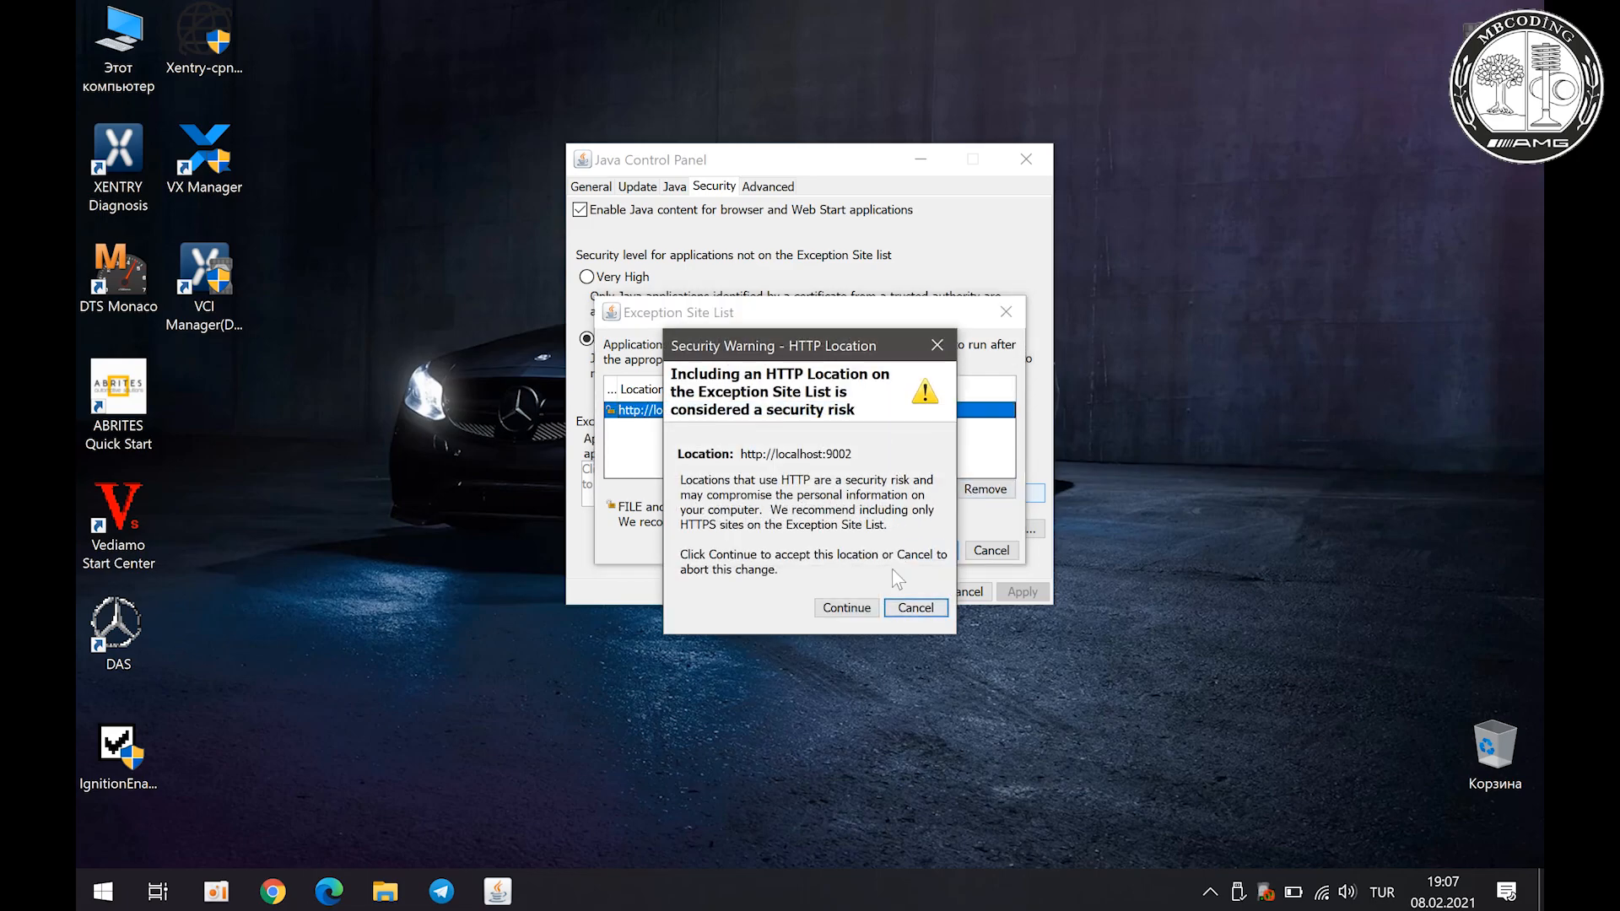
click(852, 608)
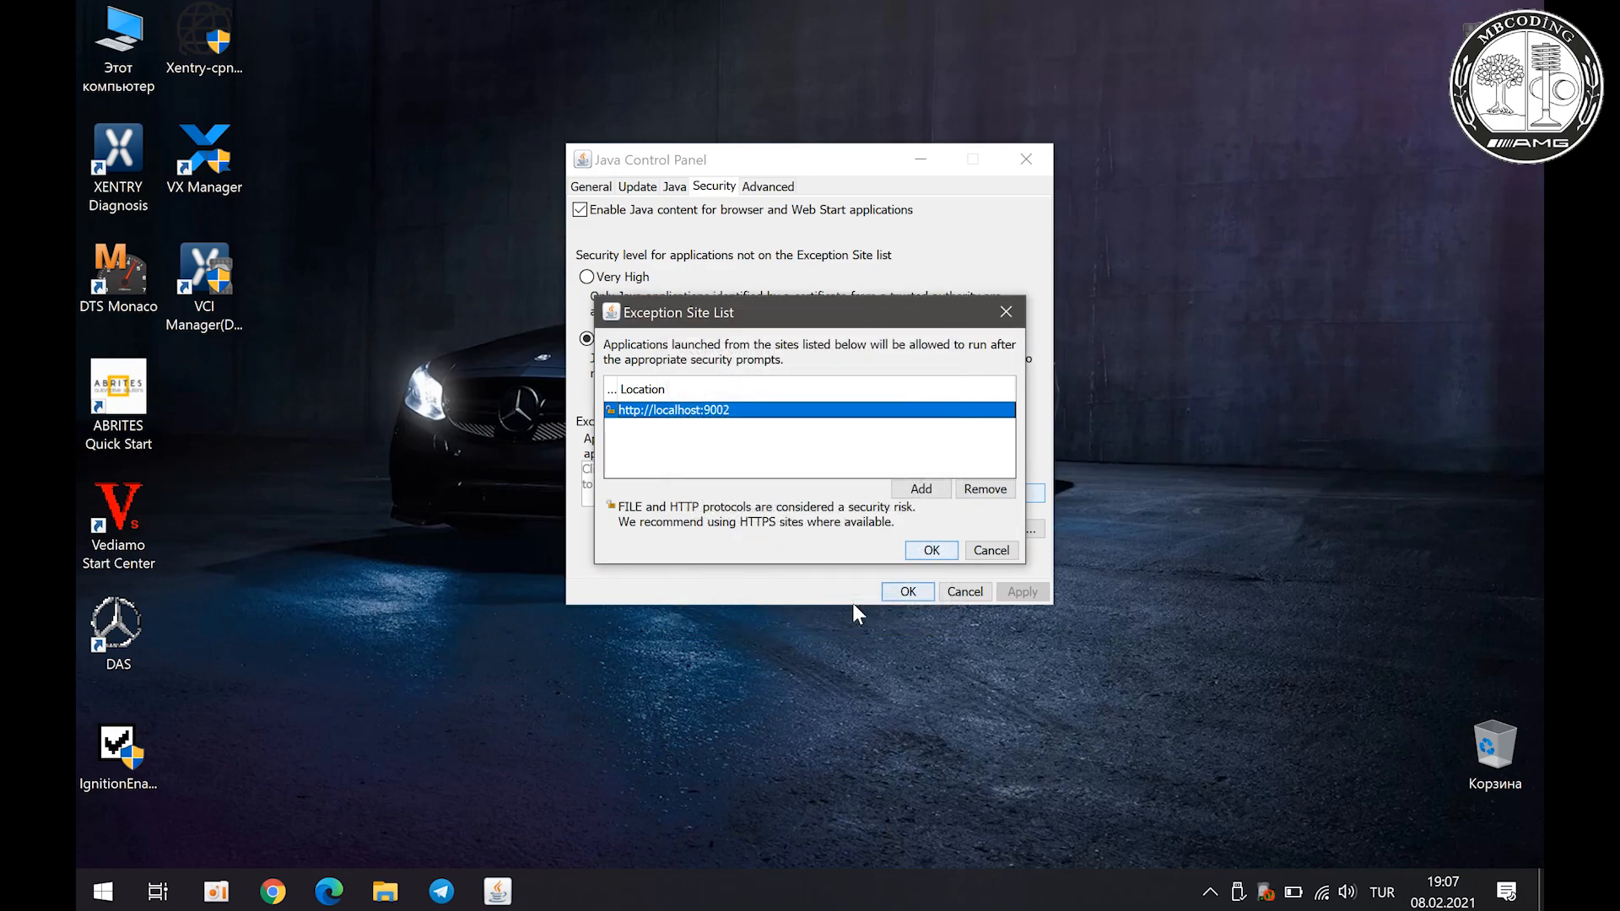
click(932, 551)
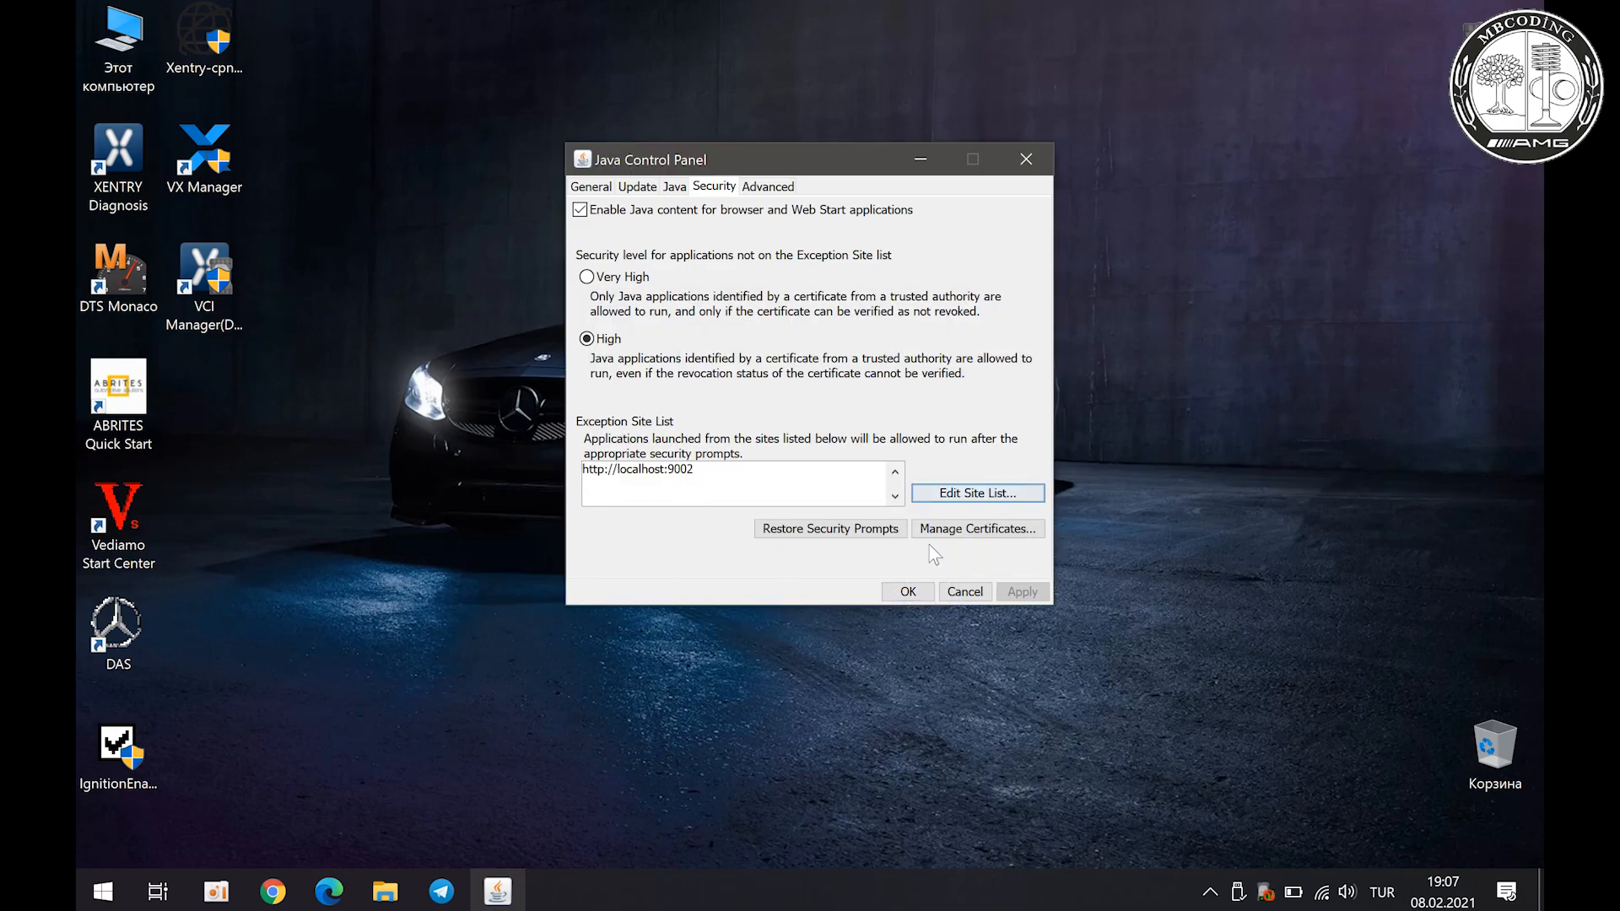
click(908, 593)
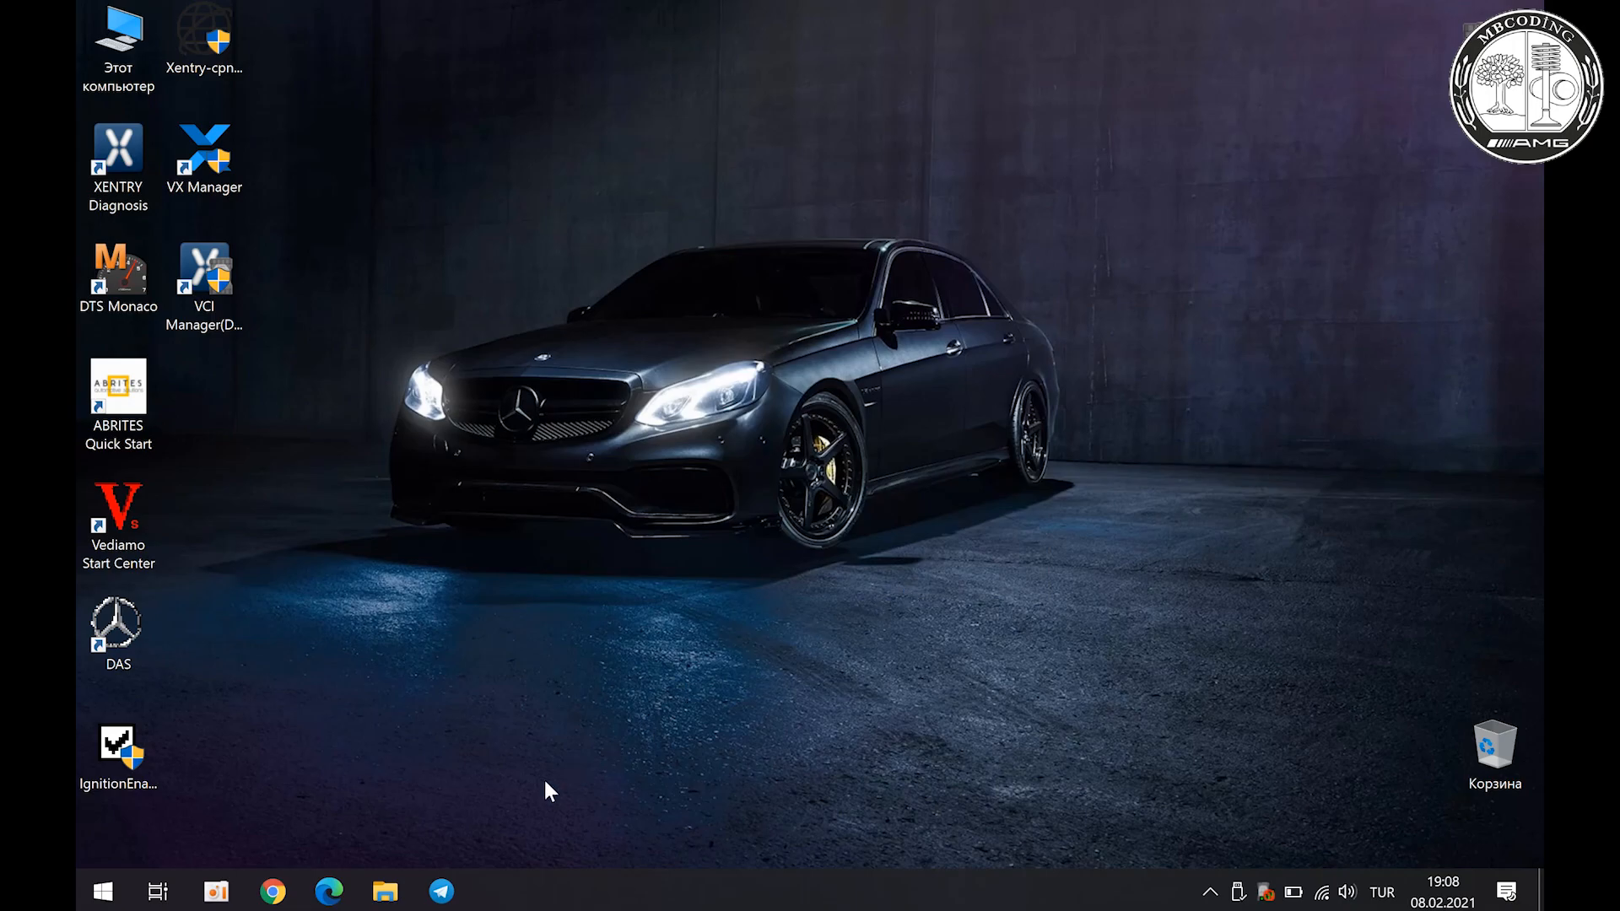
Step: Open EWA from the installed EWA programs and log in with the prefilled admin account
click(99, 892)
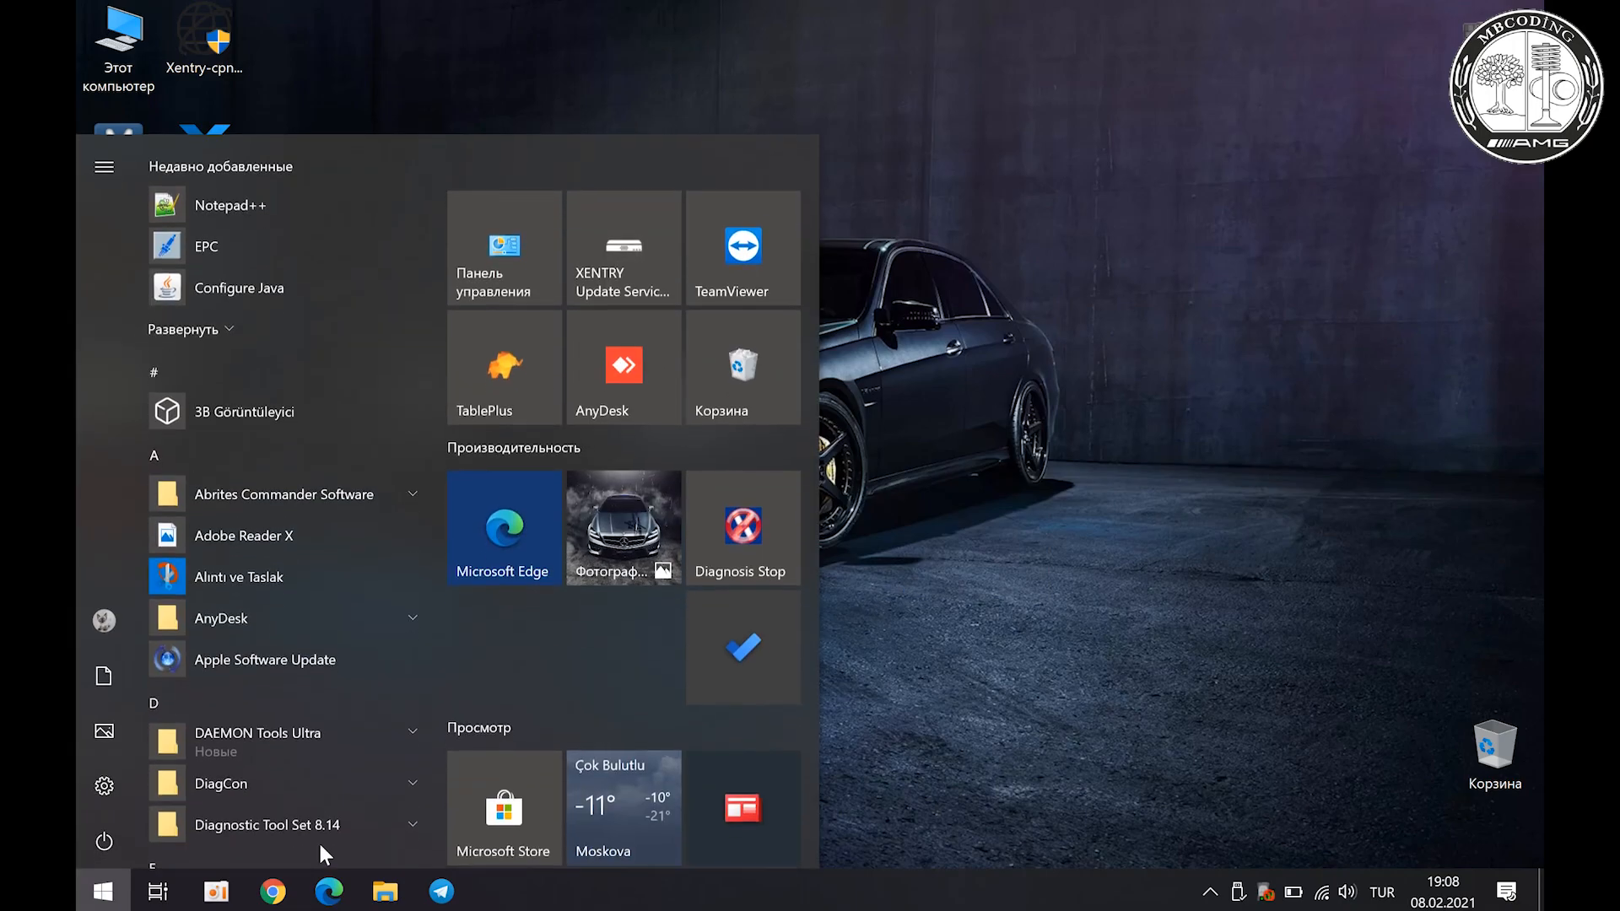
scroll(217, 696, down, 3)
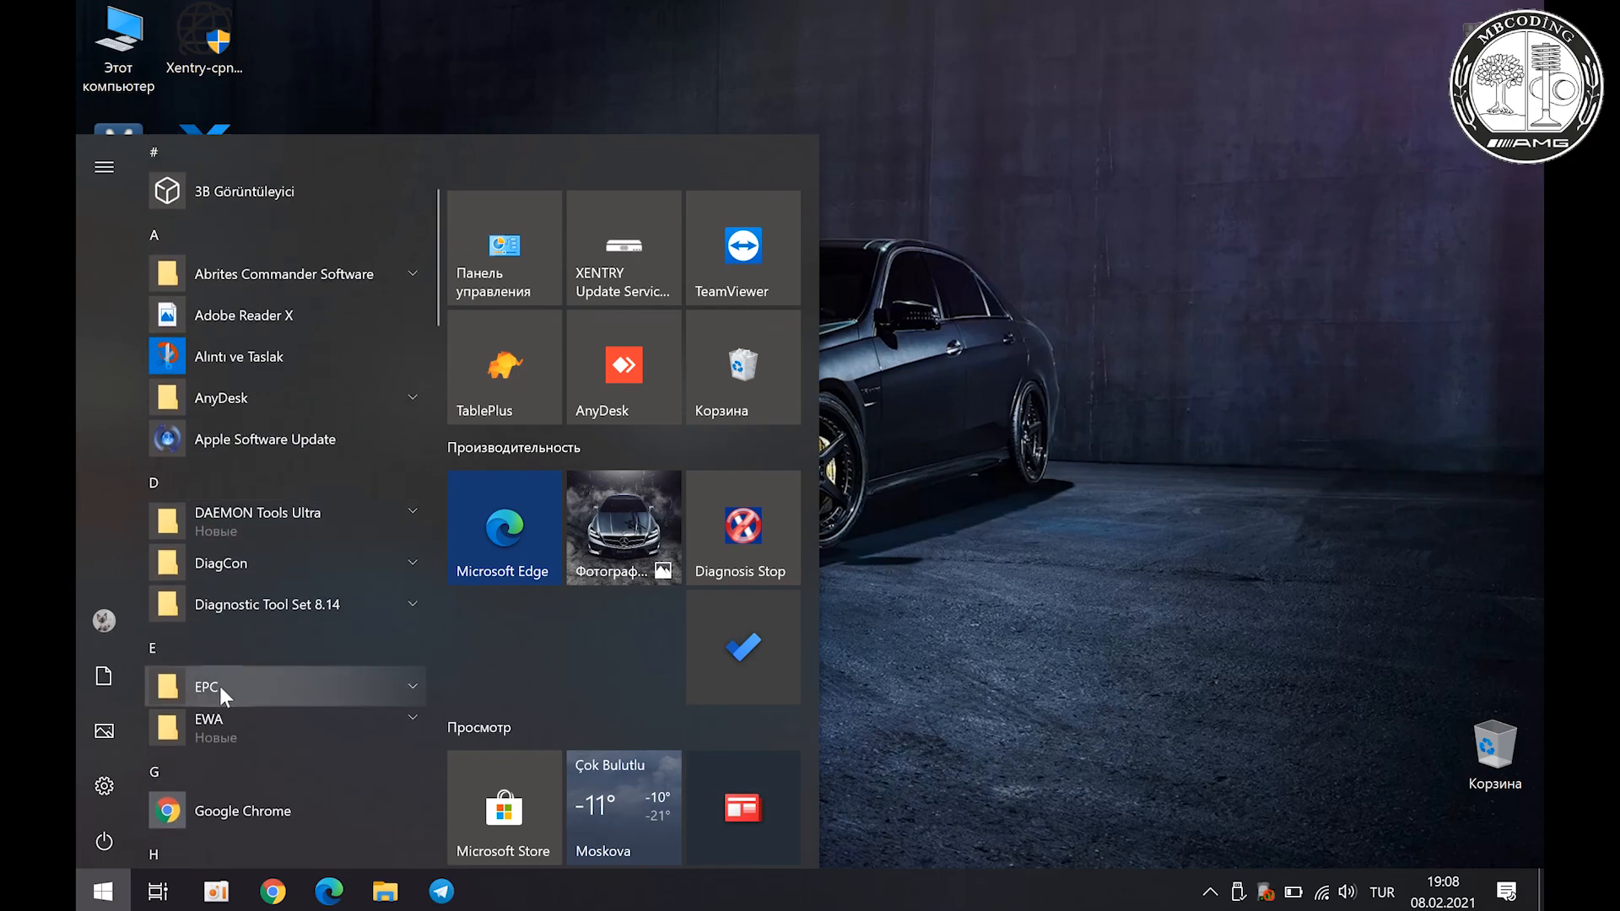
click(212, 721)
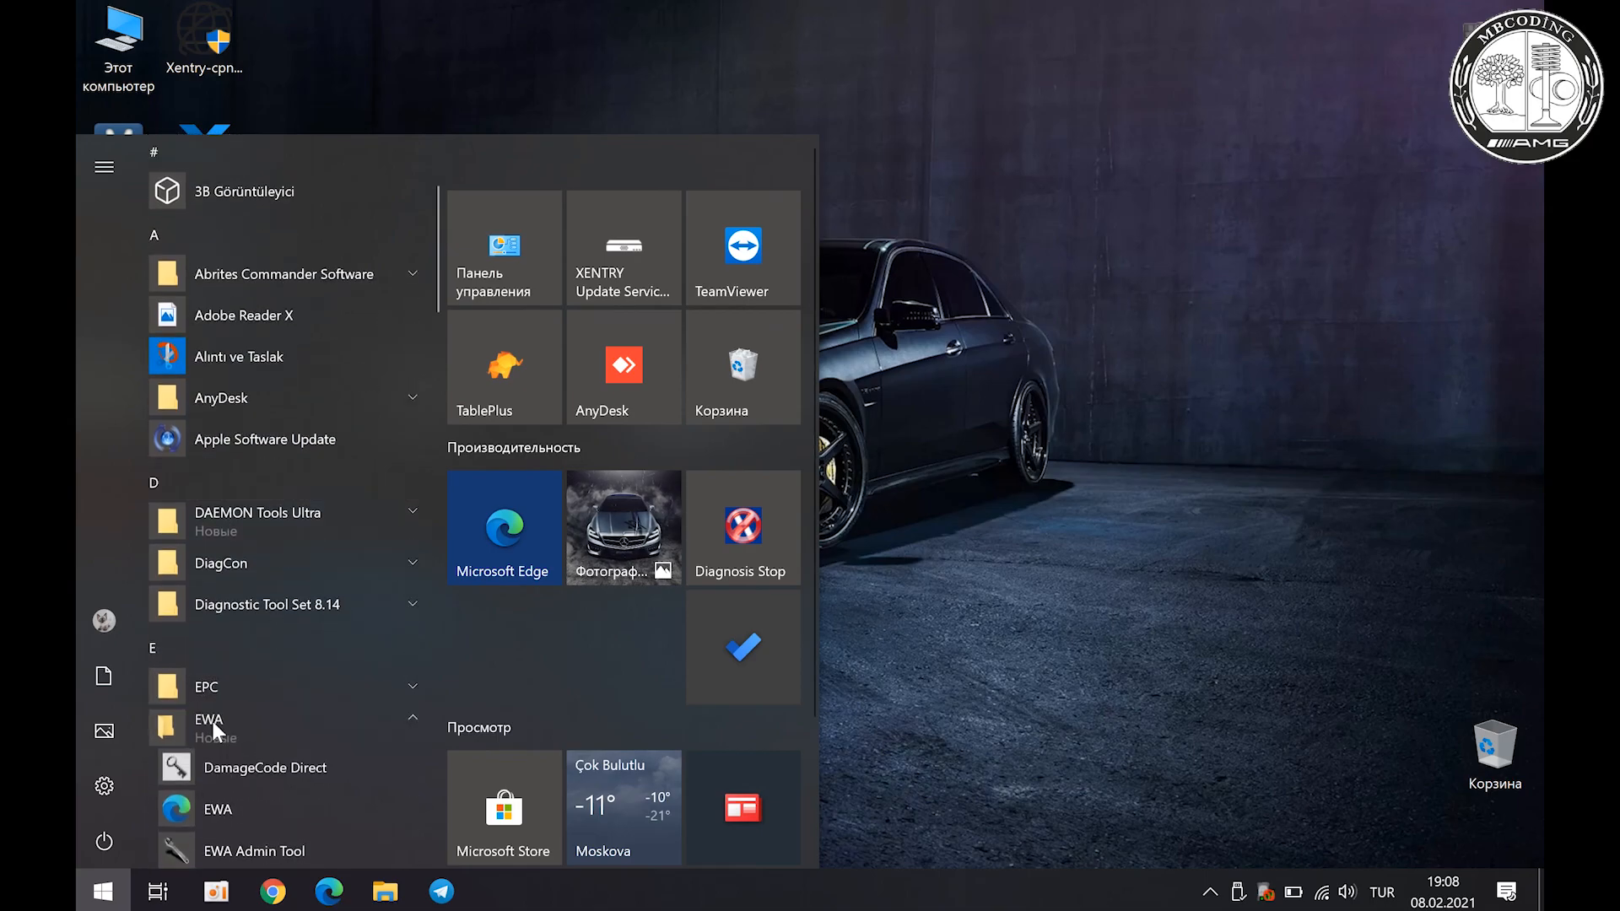
click(219, 811)
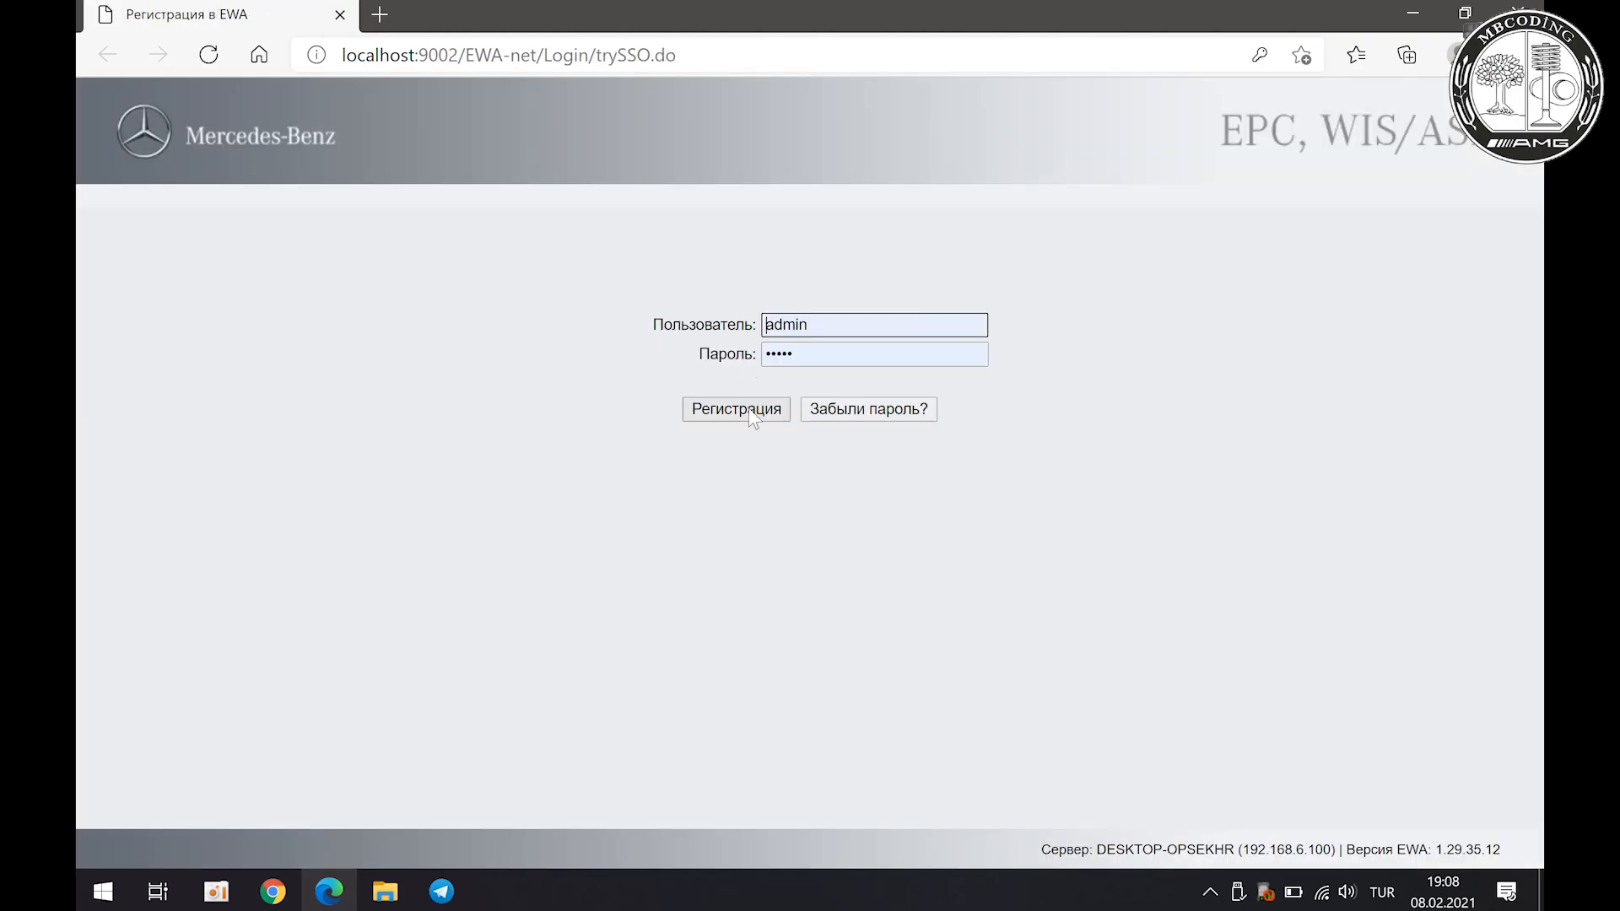
click(750, 413)
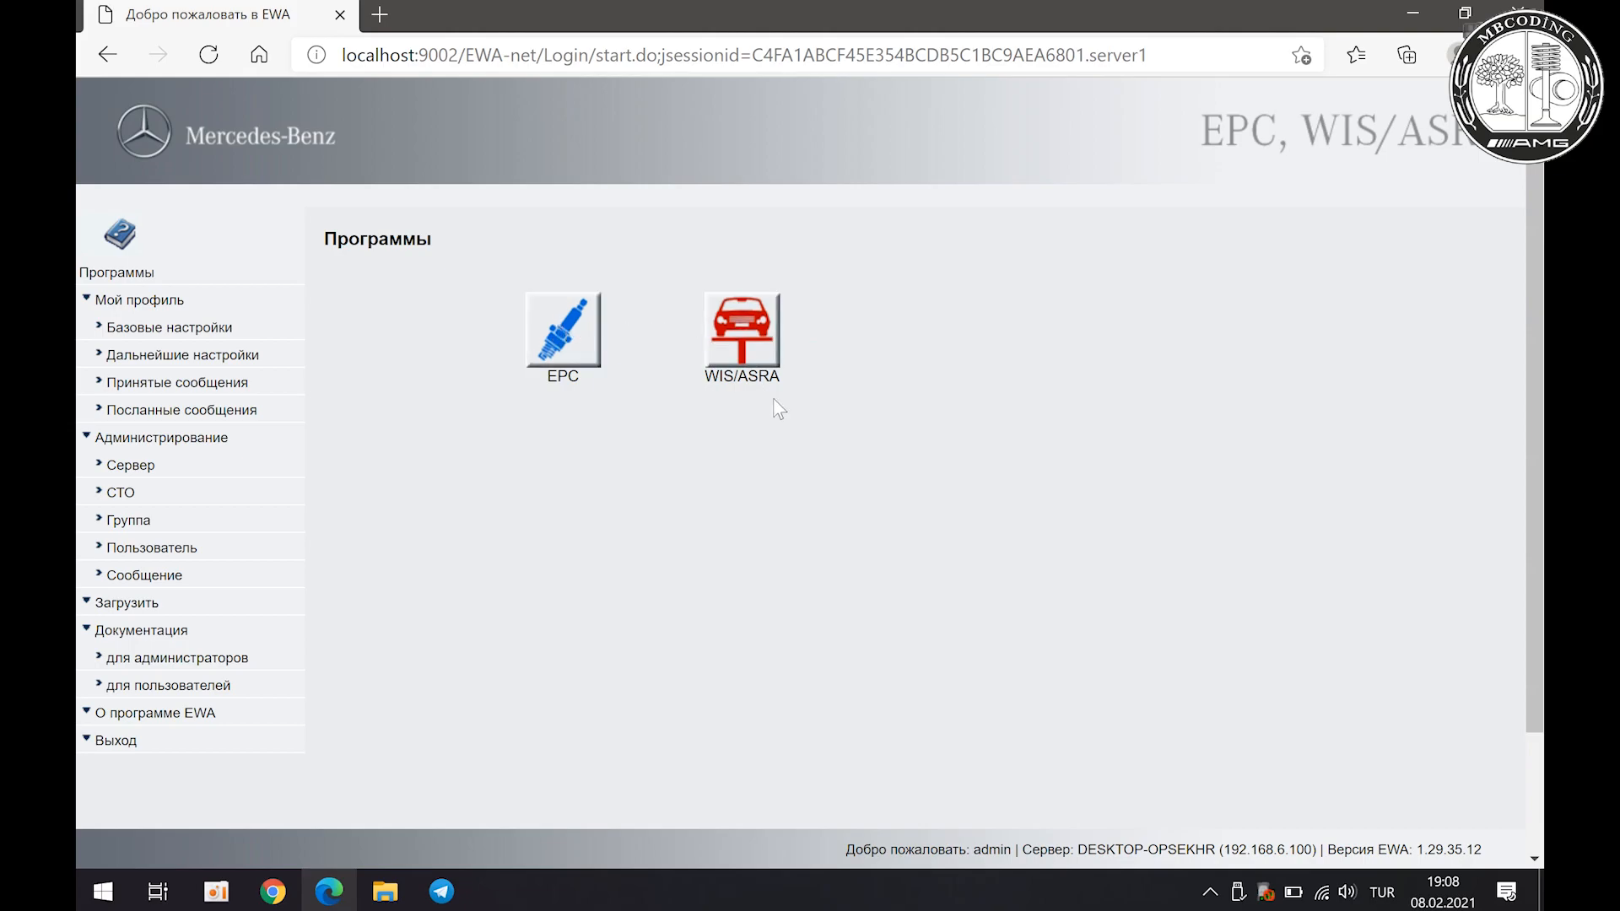
Step: Start EPC from the Программы page and keep the downloaded startApp (1).jnlp file
click(588, 364)
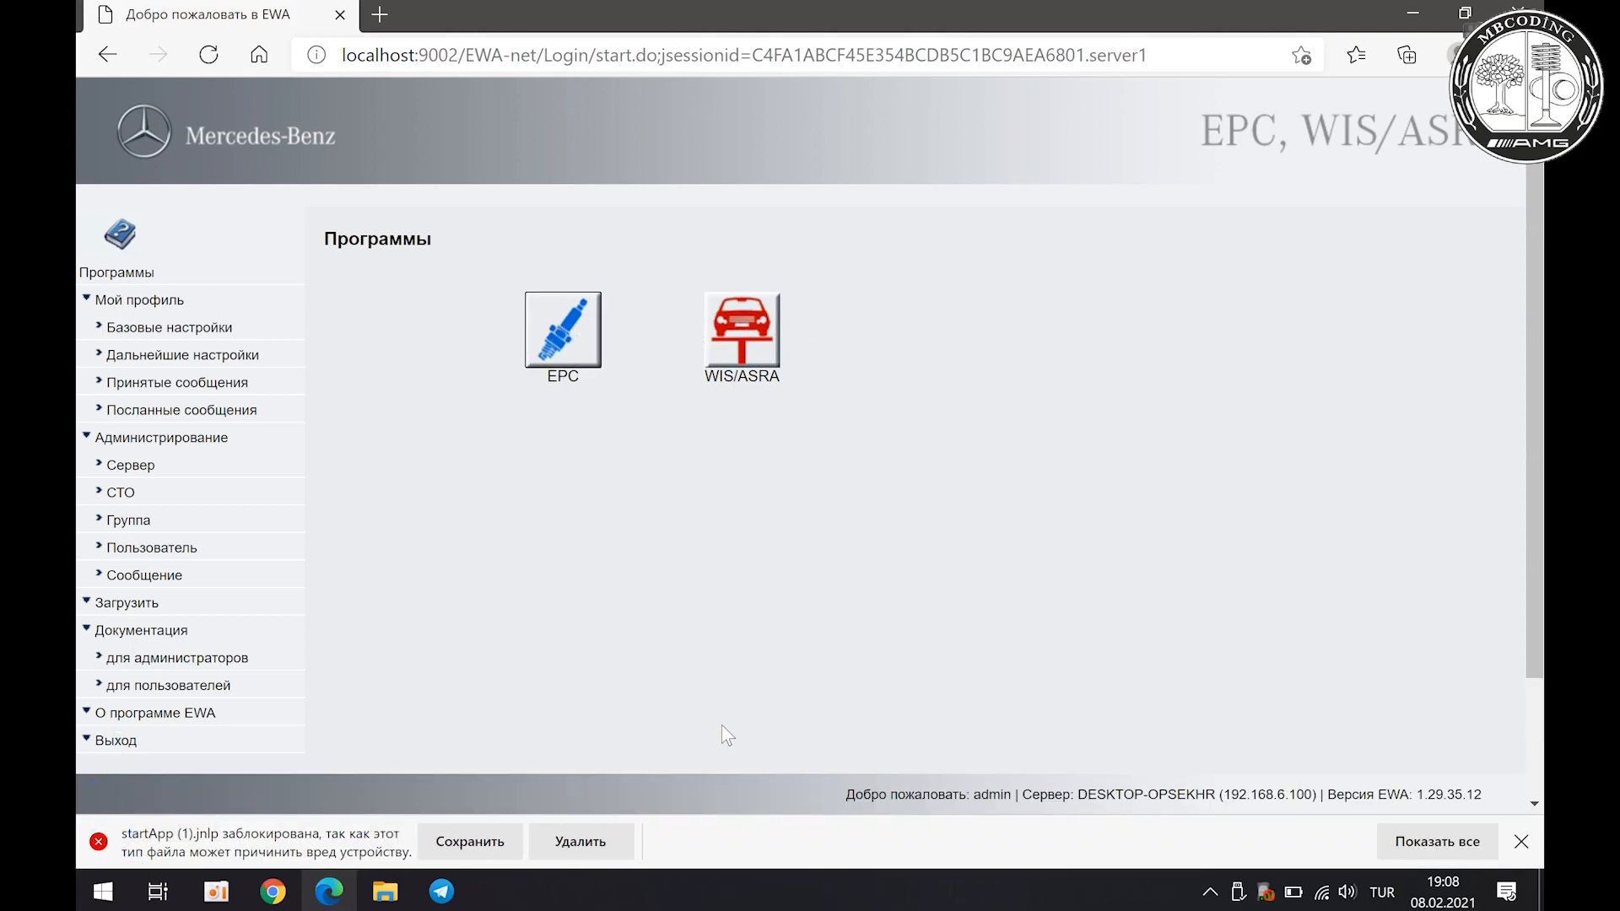
click(455, 837)
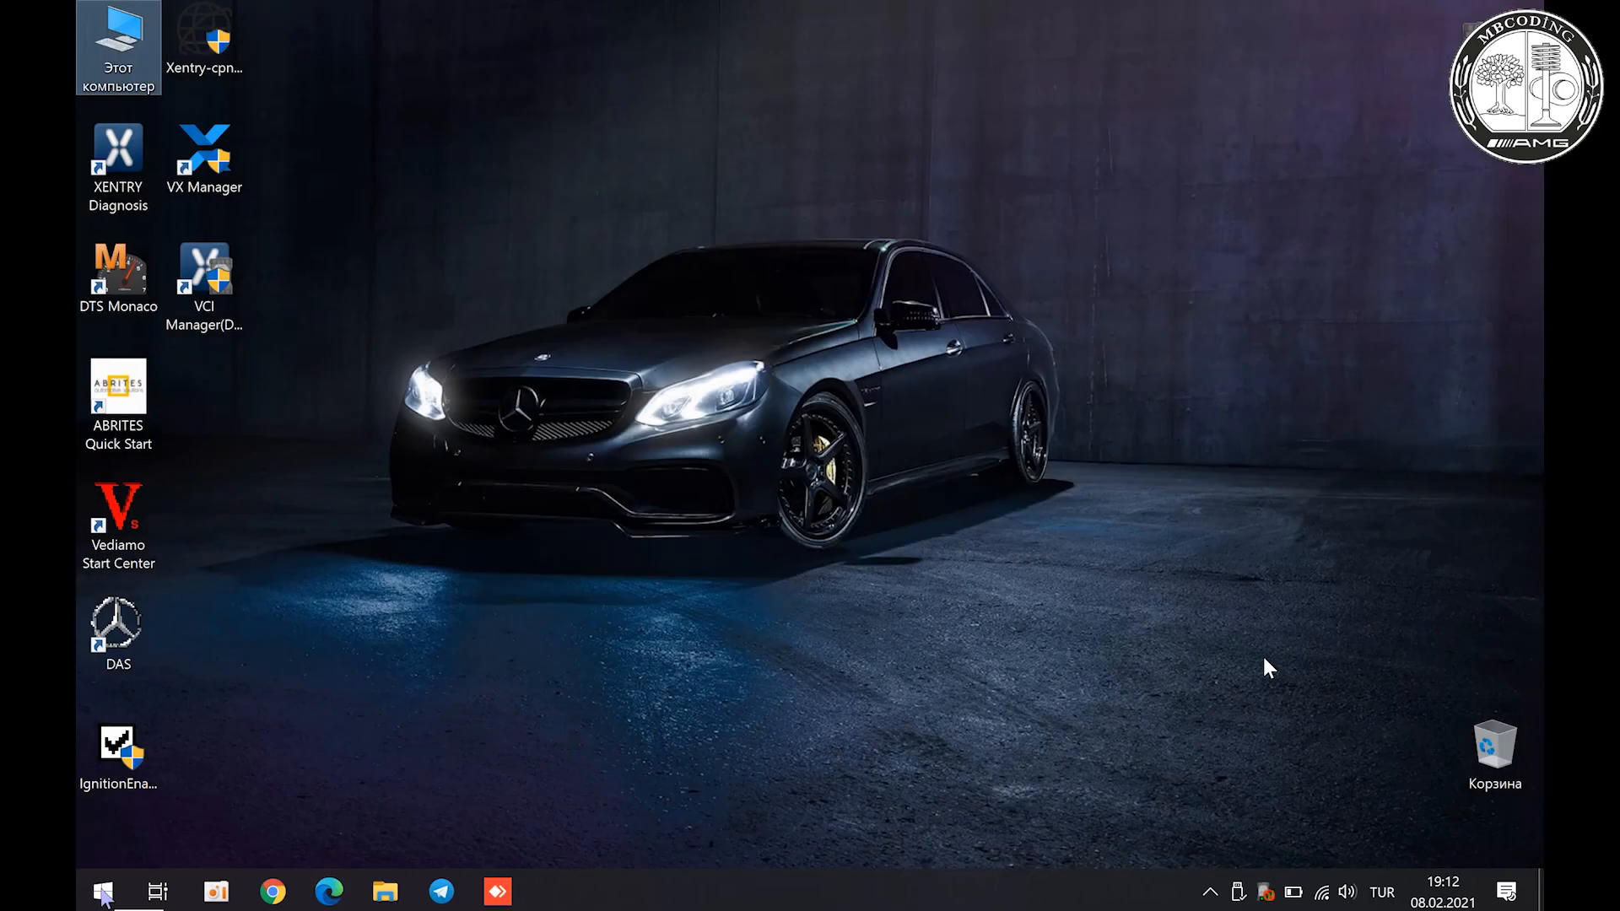
Step: Open the Java settings from the Windows Control Panel and view the applications stored in the Java cache
click(102, 891)
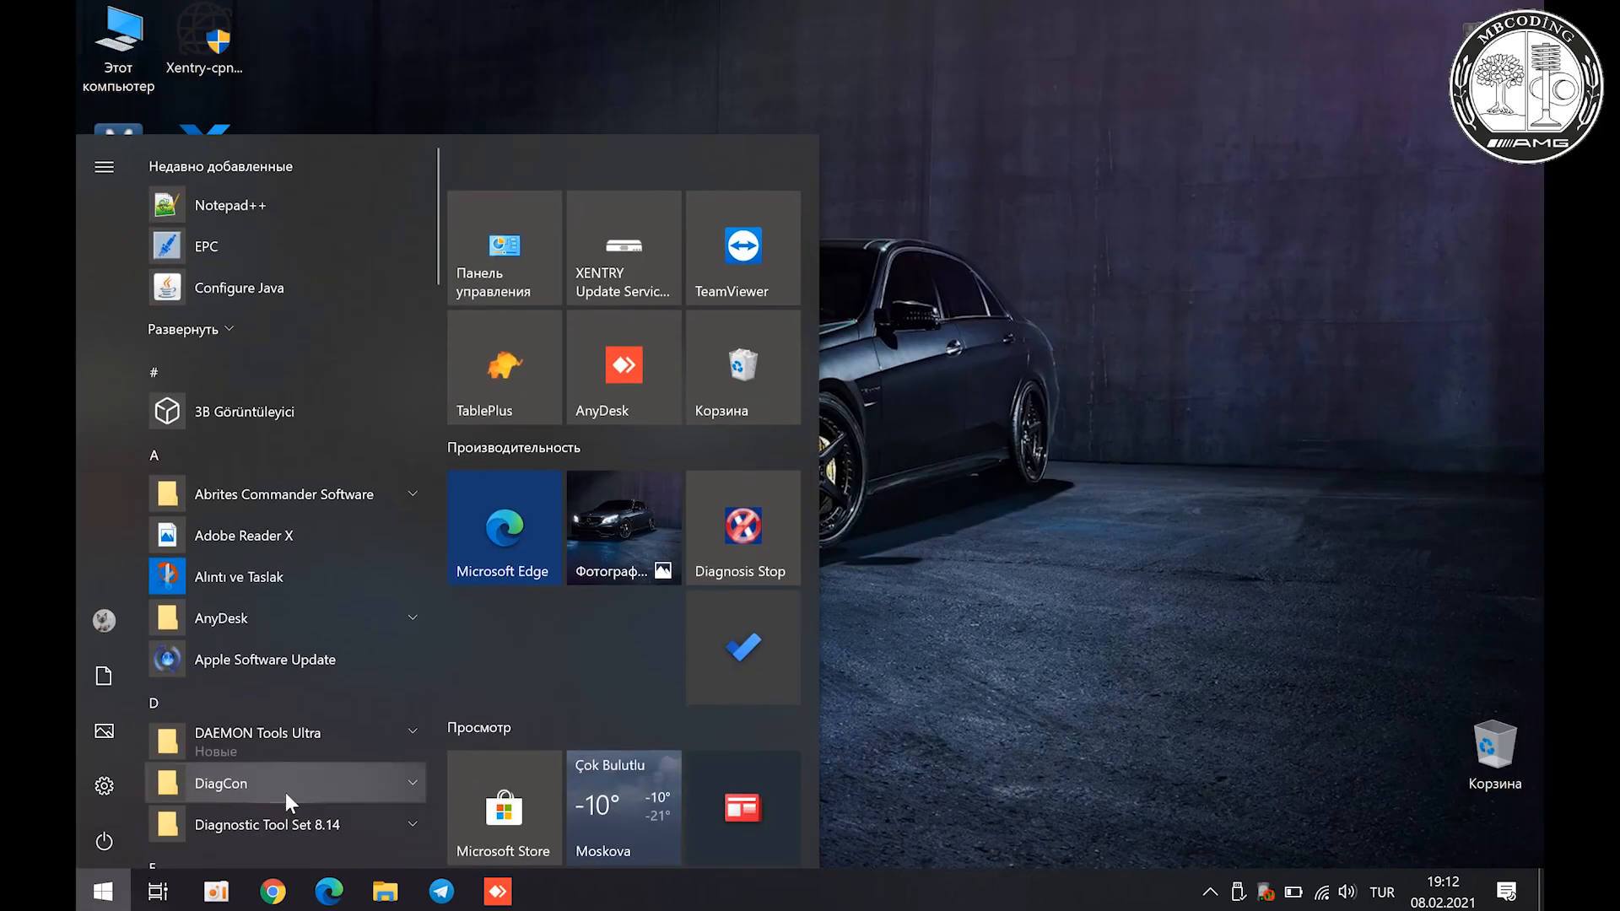
text(ПА)
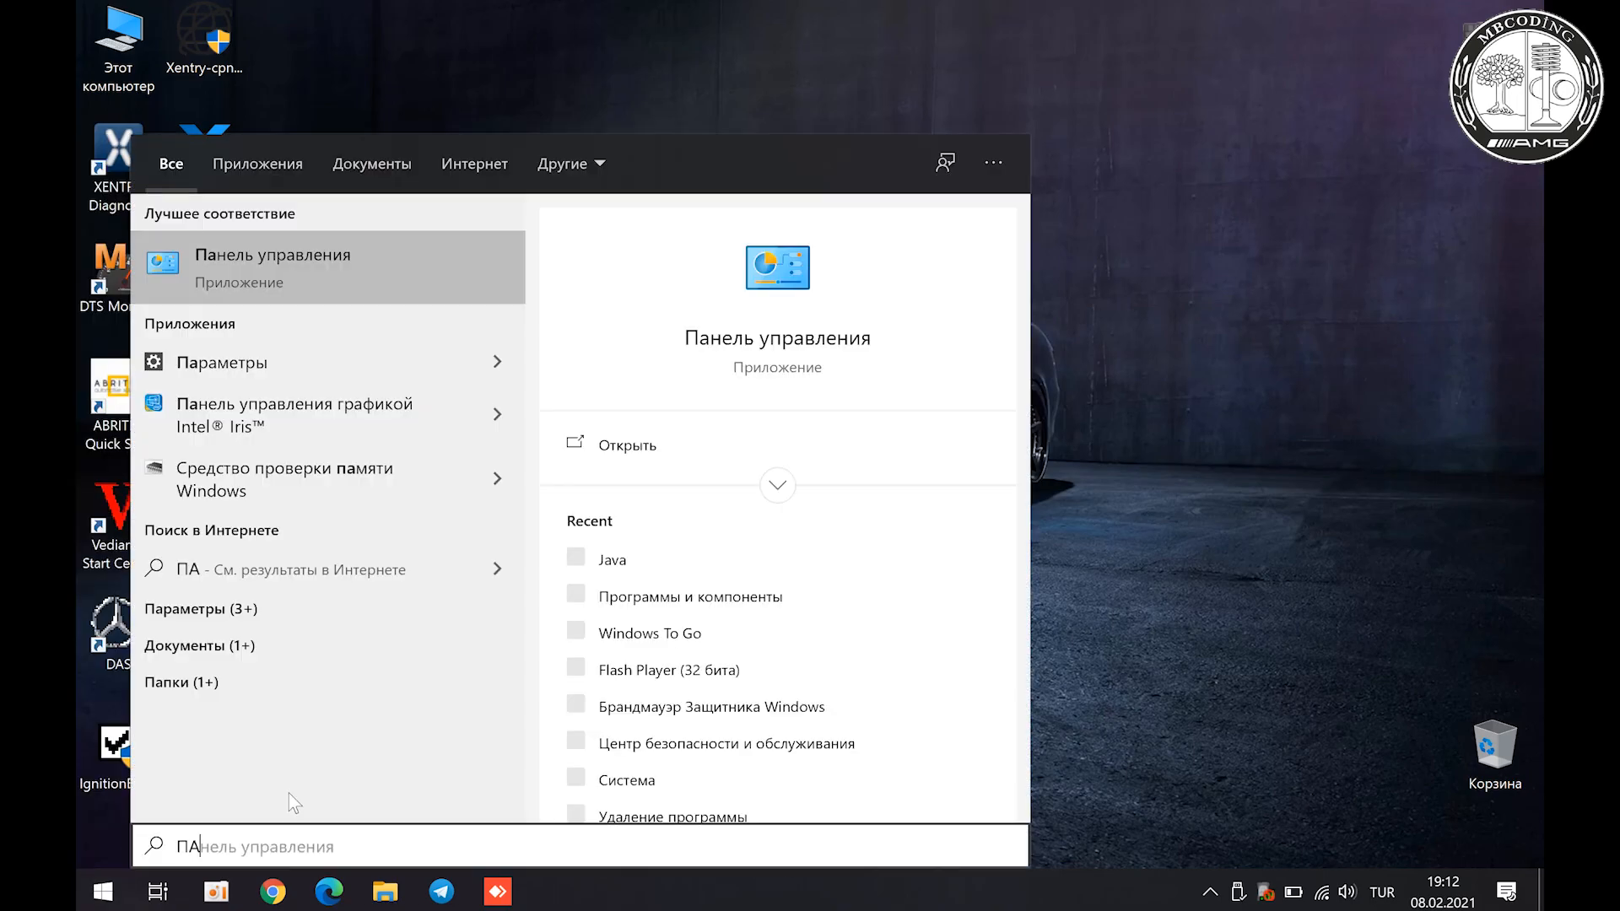
click(324, 261)
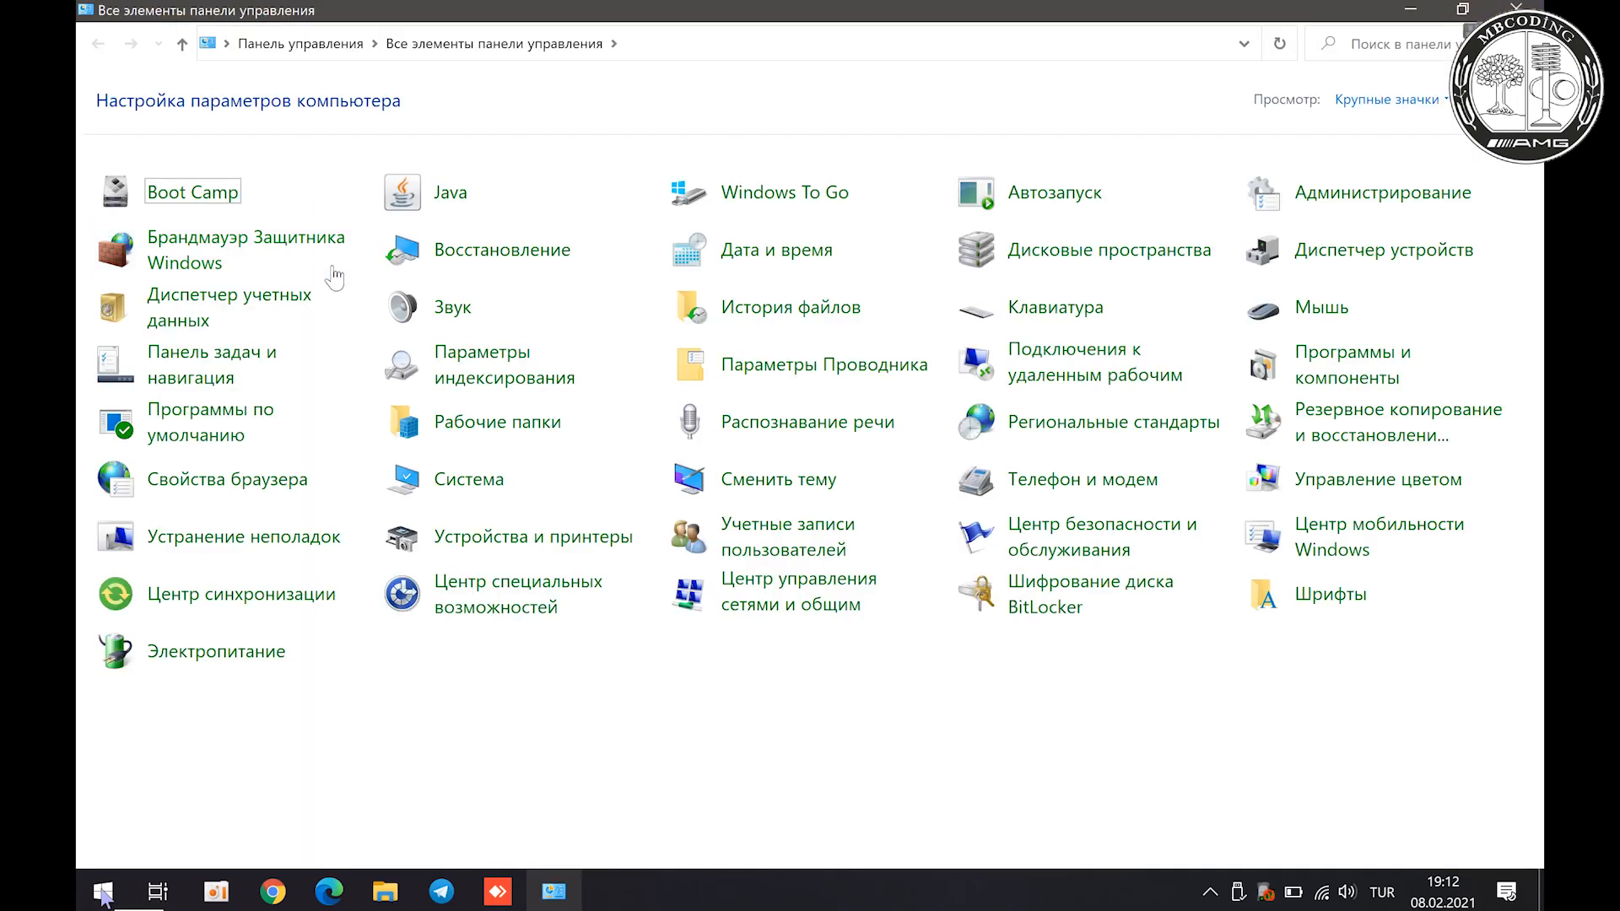
click(736, 196)
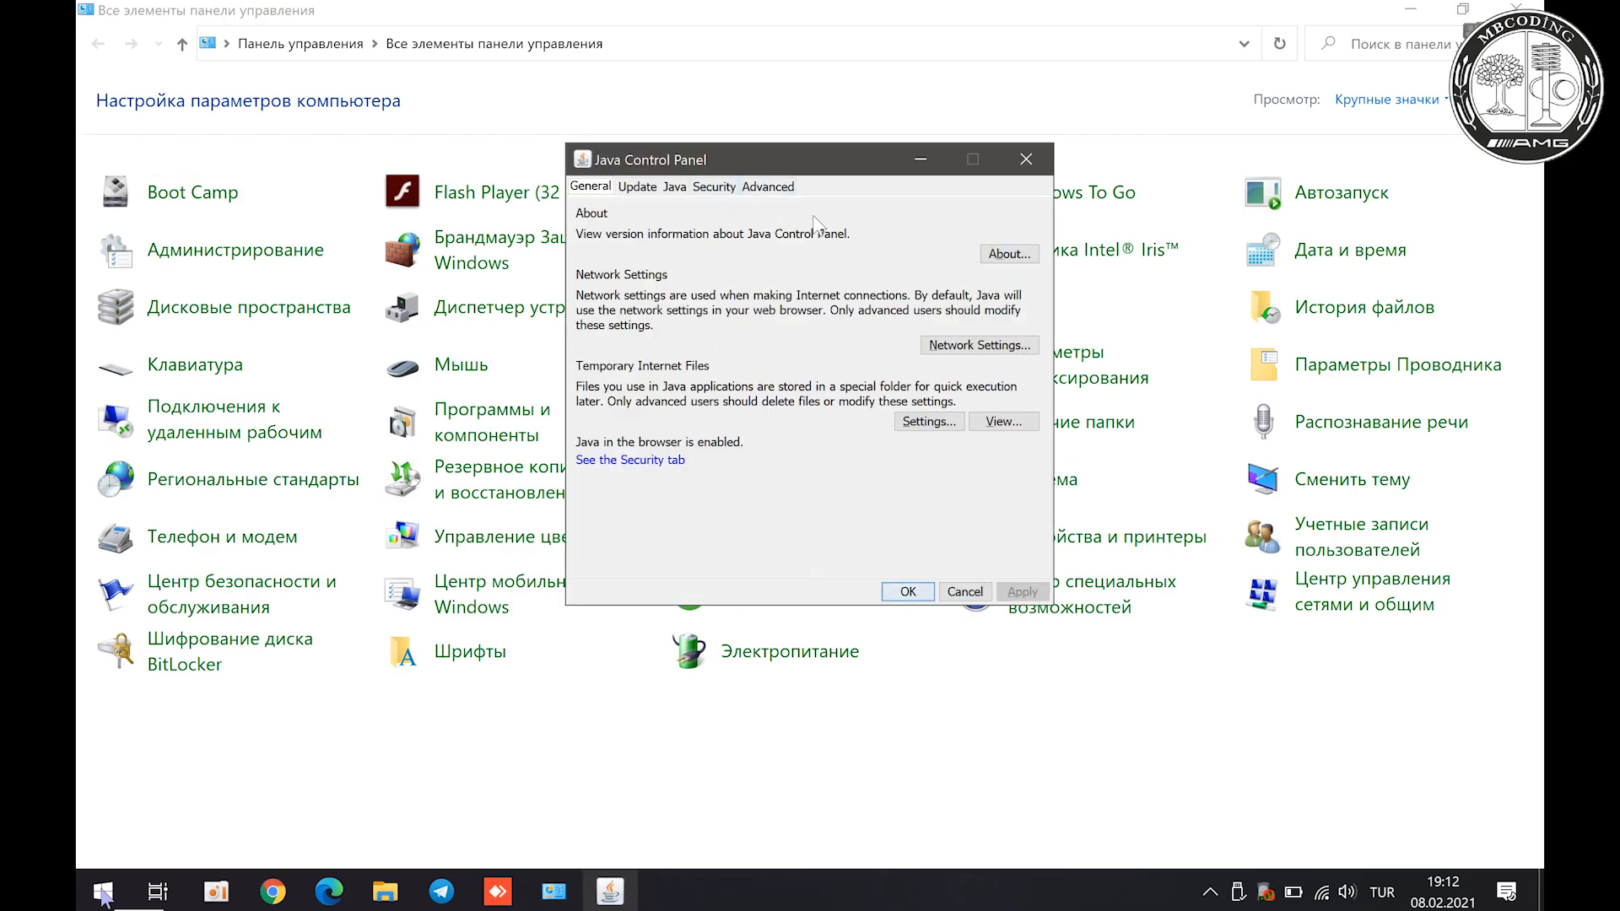
click(998, 430)
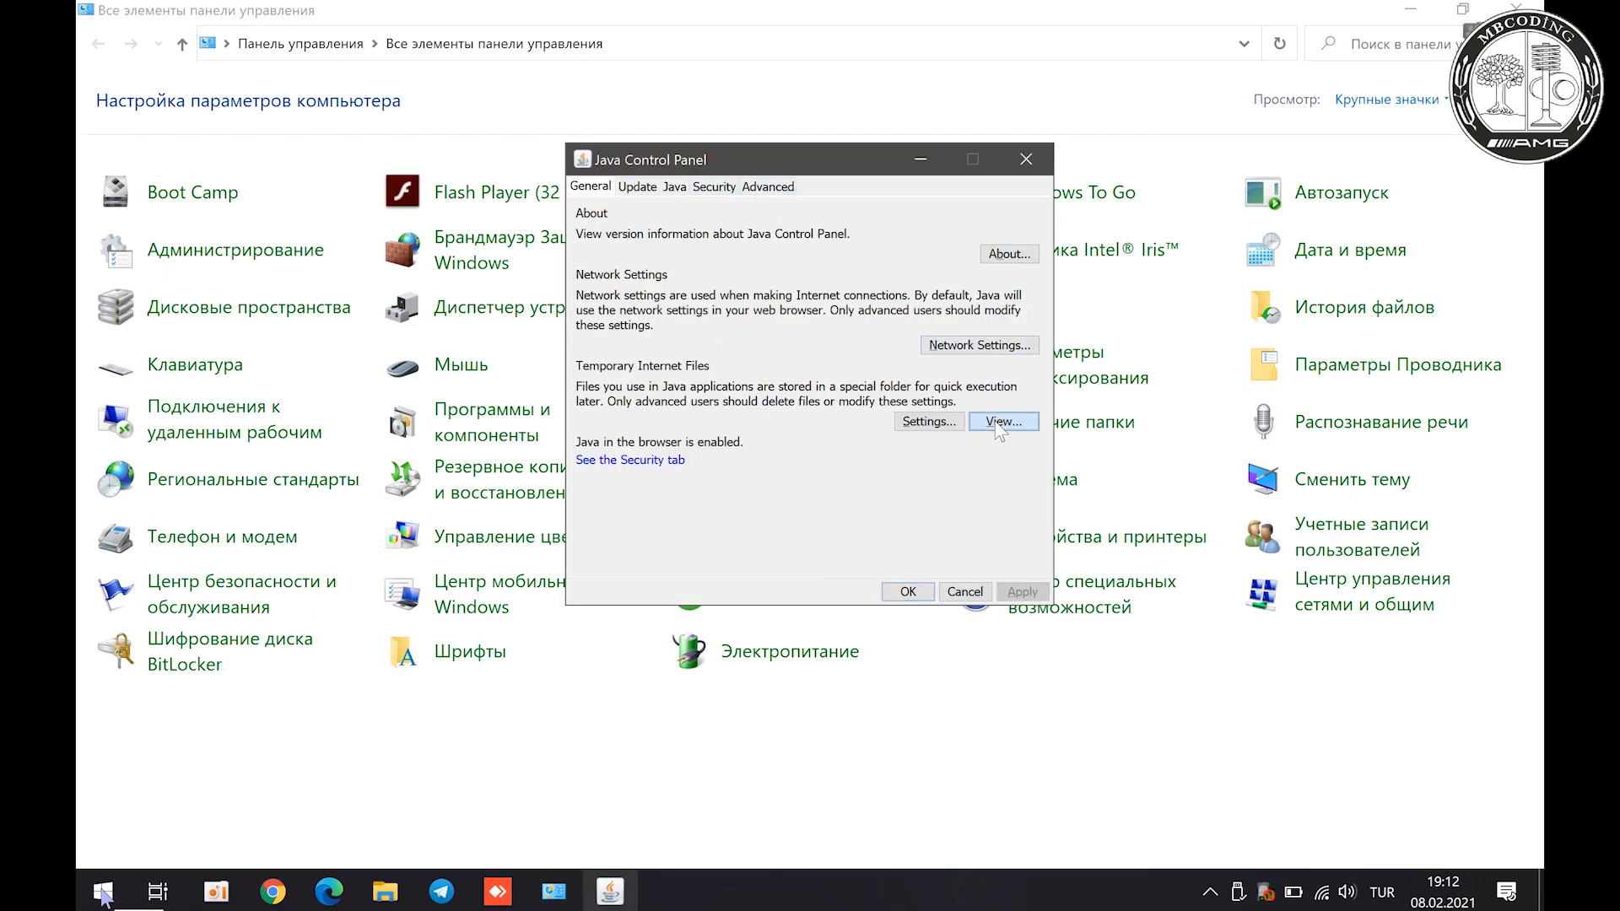
Step: Install shortcuts for the cached WIS/ASRA and EPC applications, and close the Java settings and Control Panel
click(668, 308)
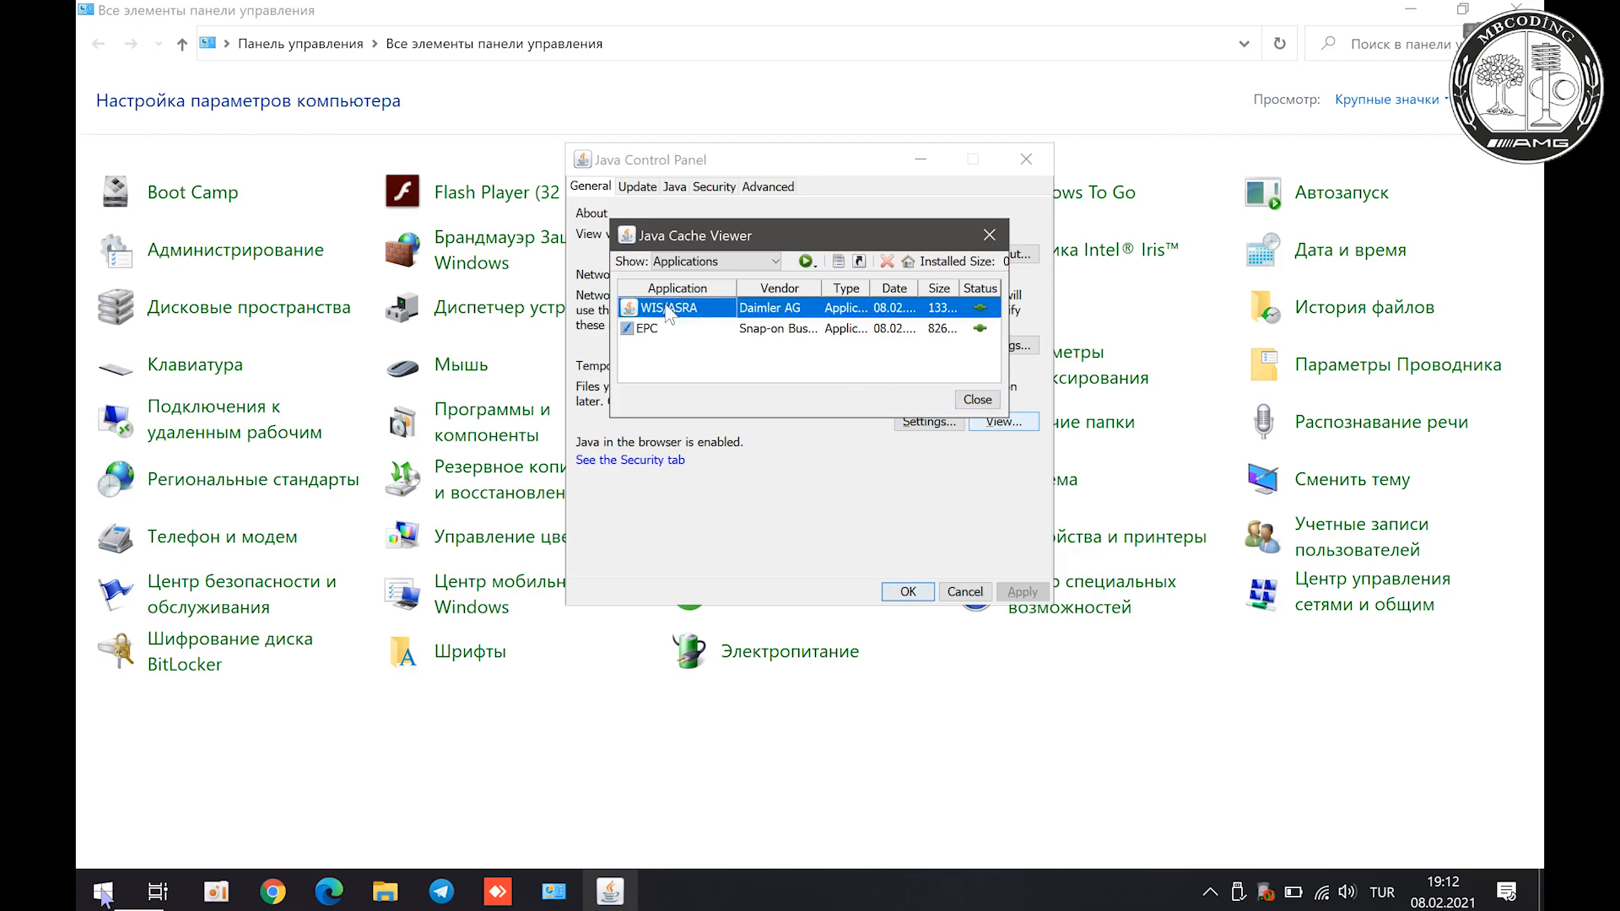
right_click(658, 314)
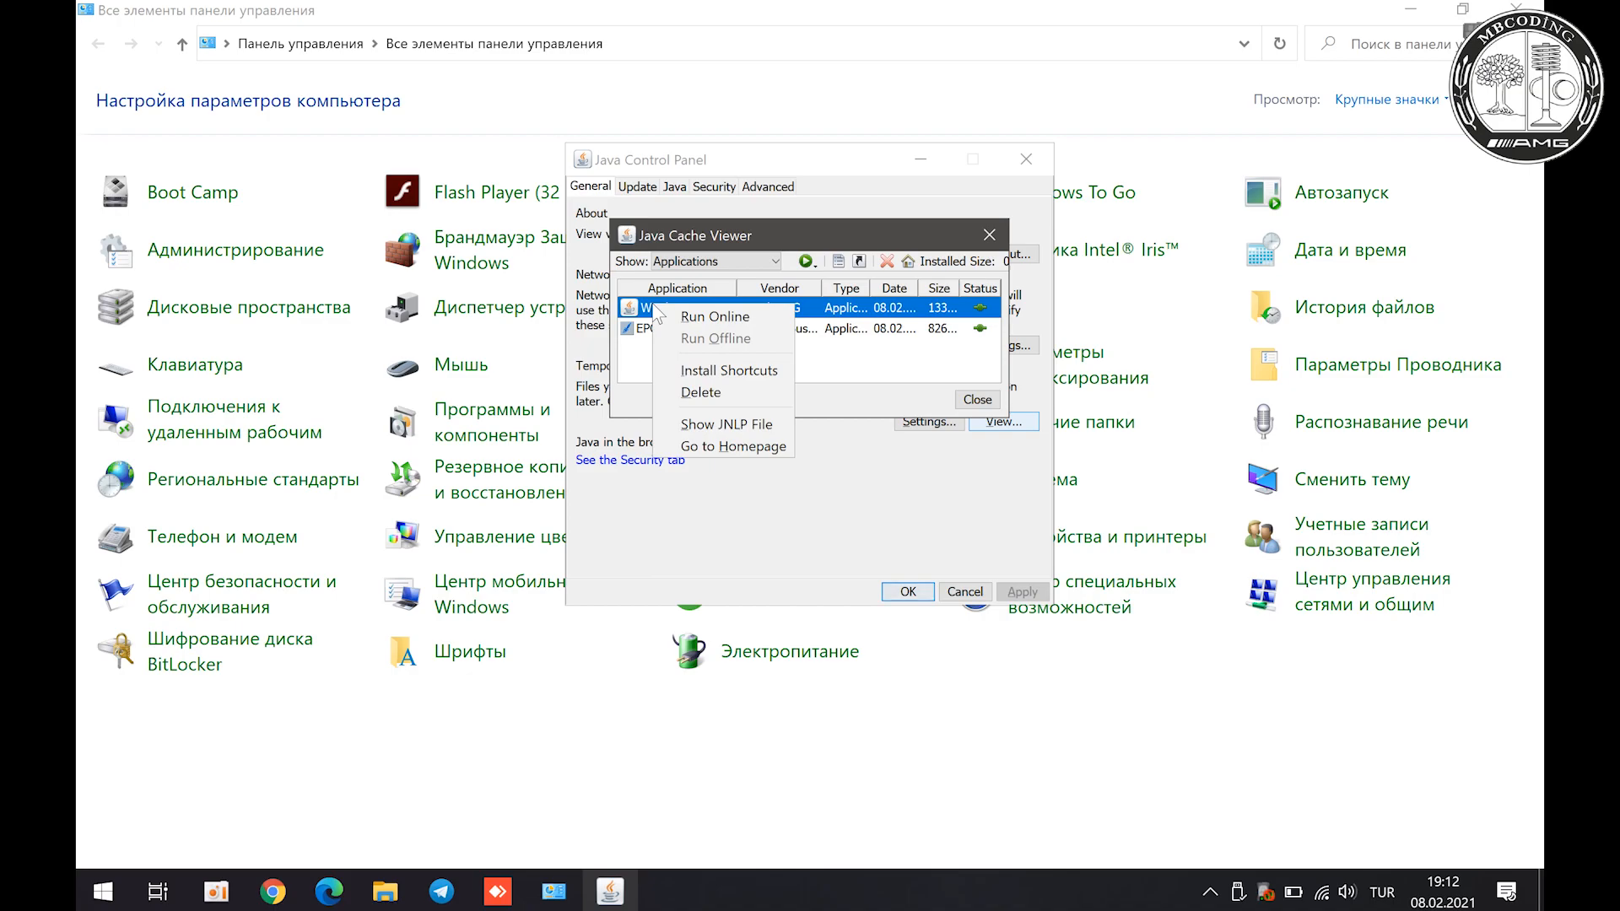
click(700, 373)
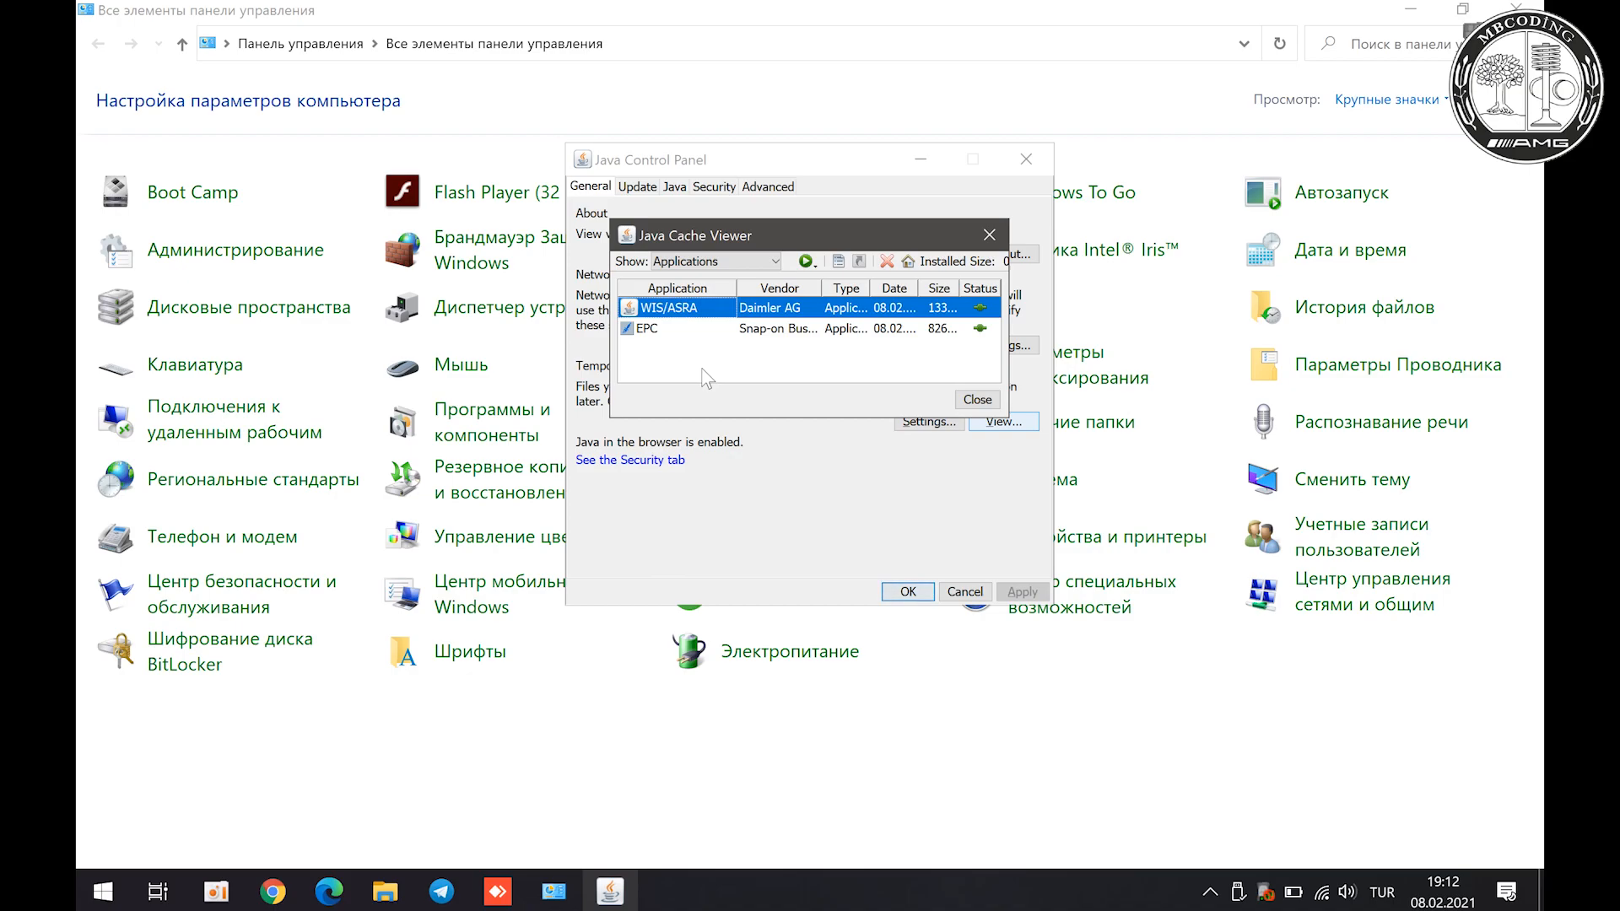
click(650, 334)
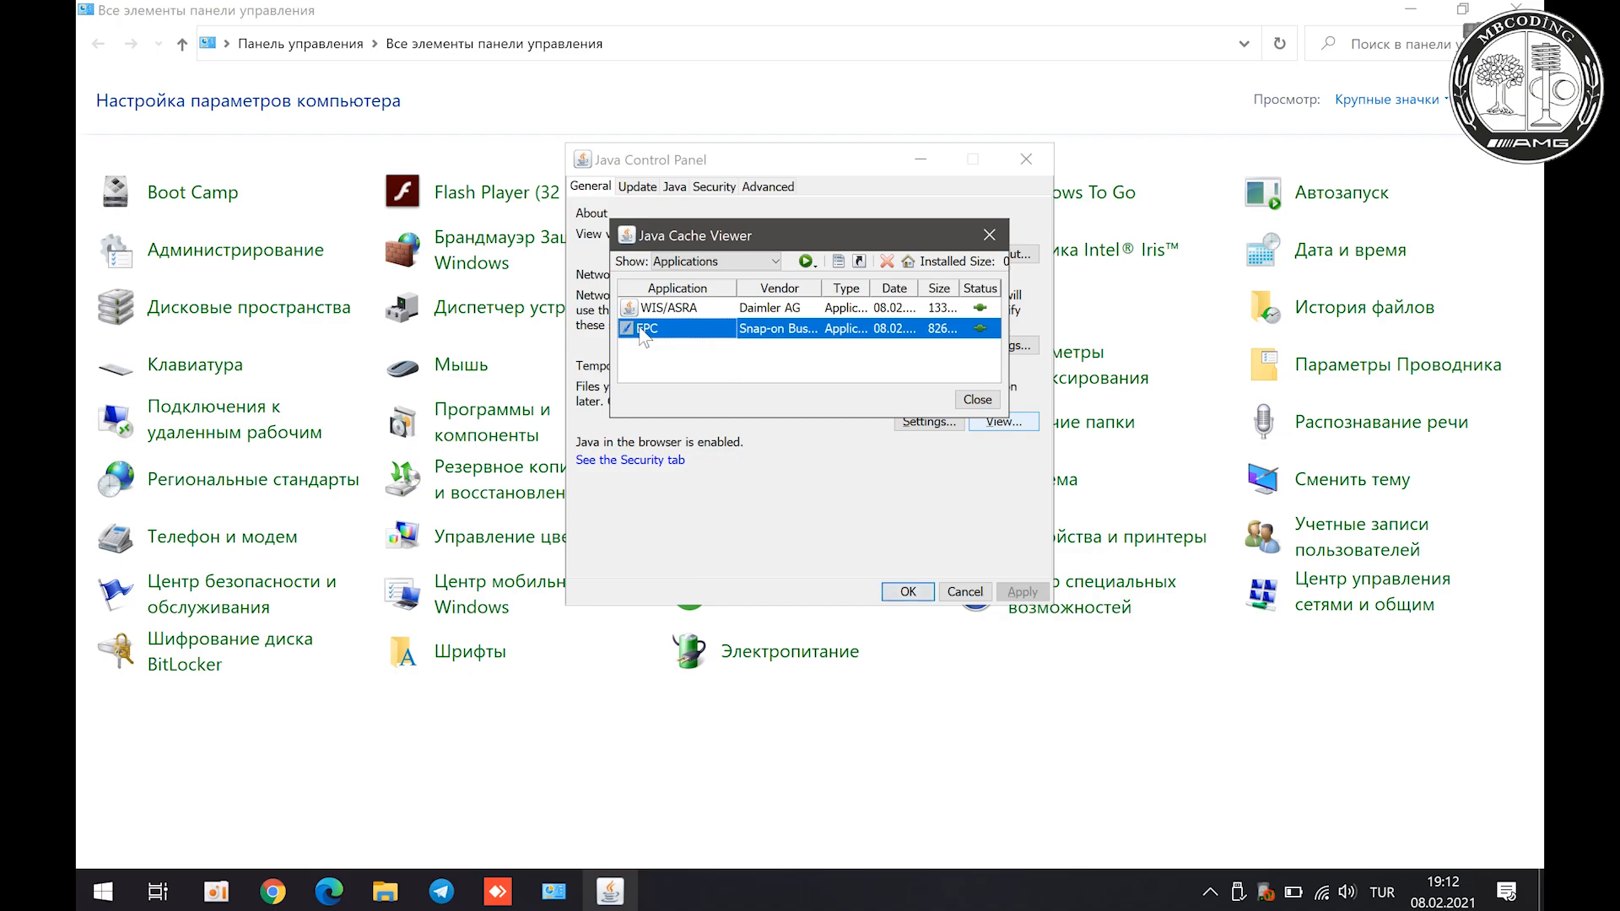
right_click(645, 334)
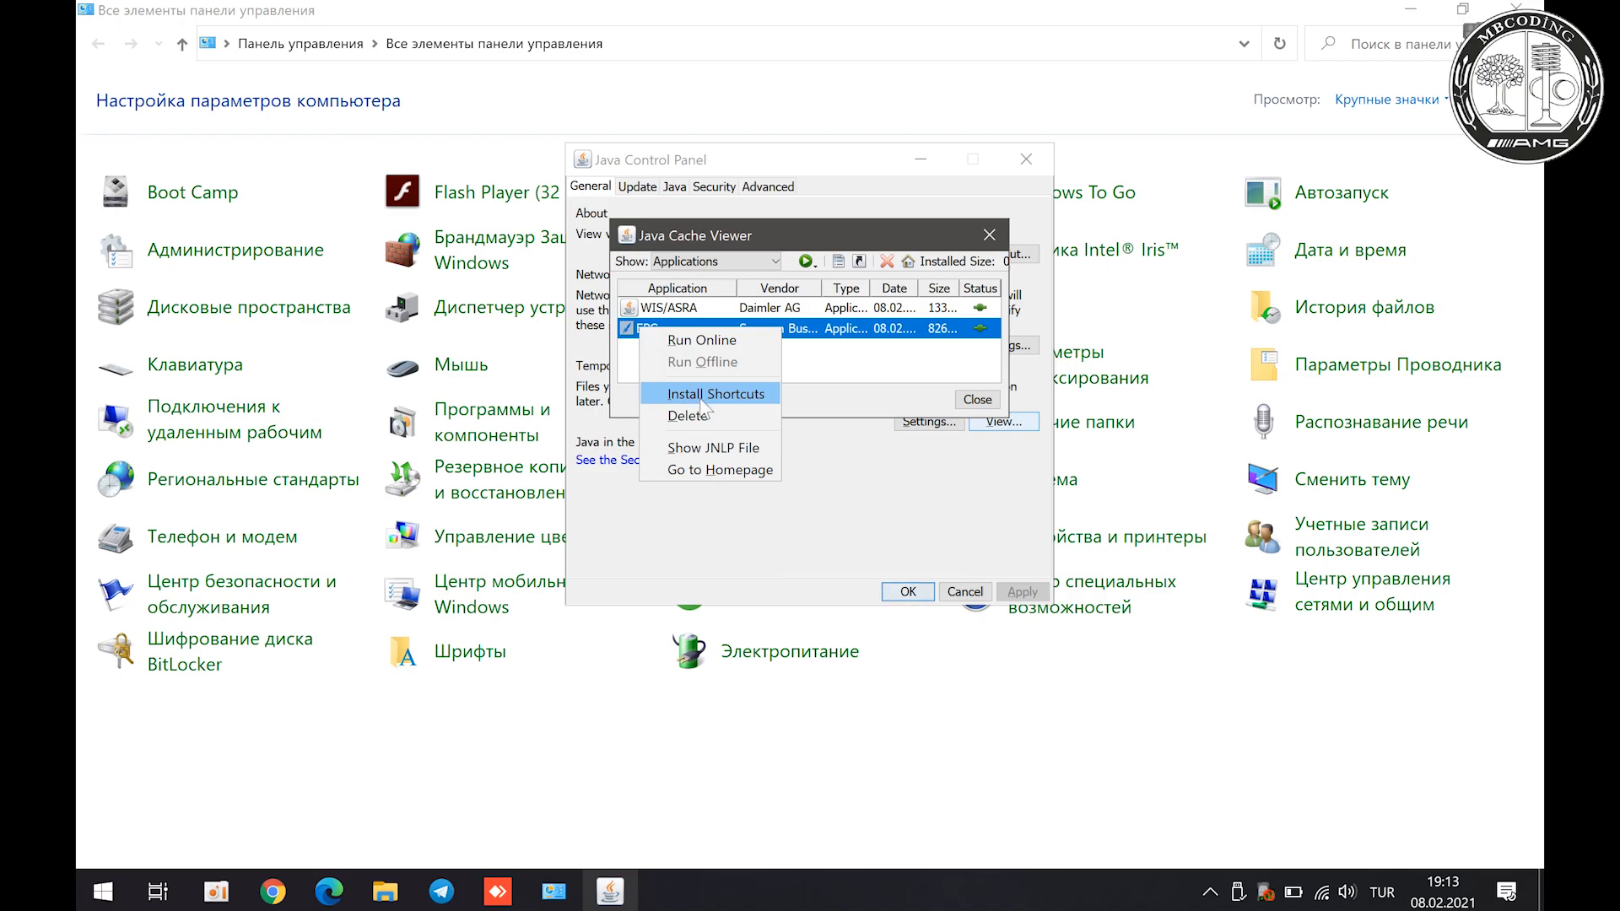
click(711, 401)
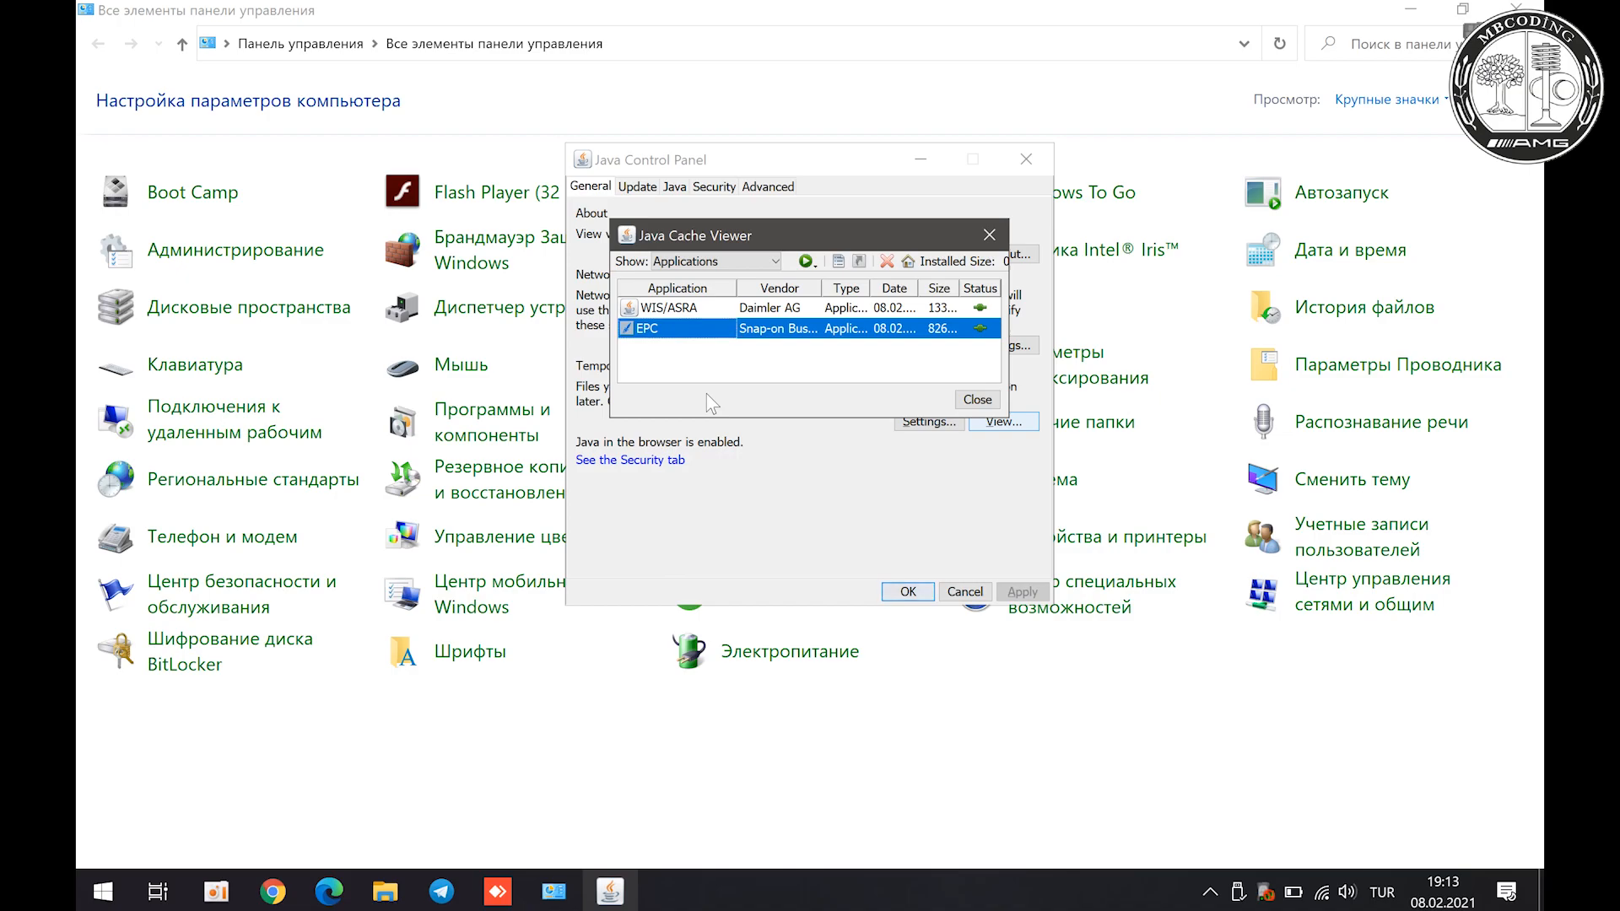
click(978, 398)
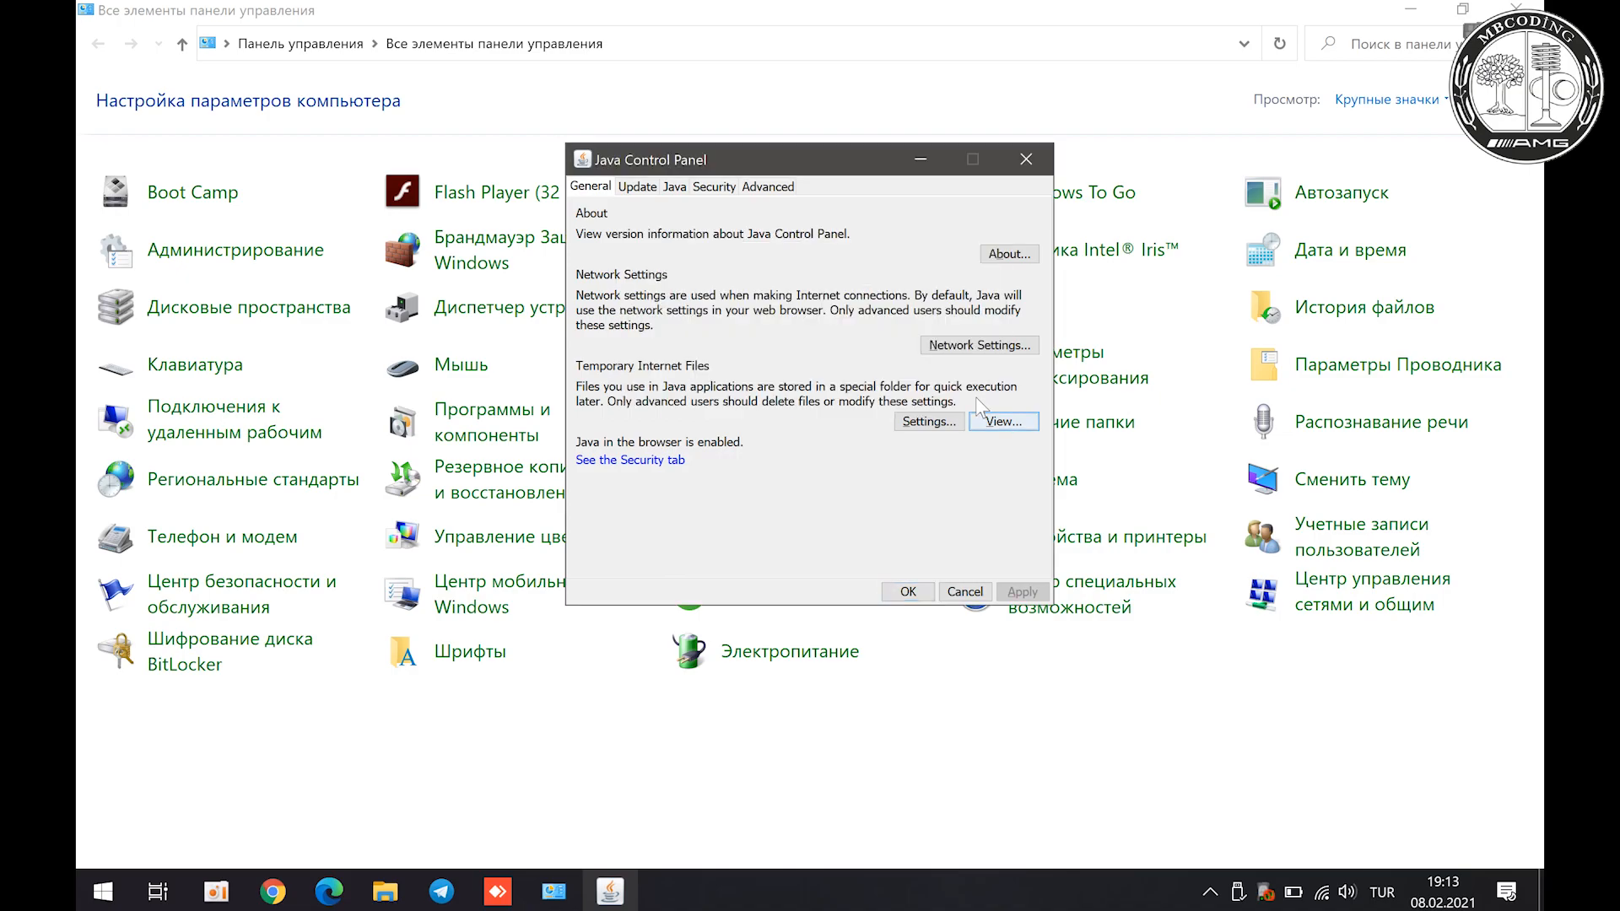
click(908, 591)
click(1516, 8)
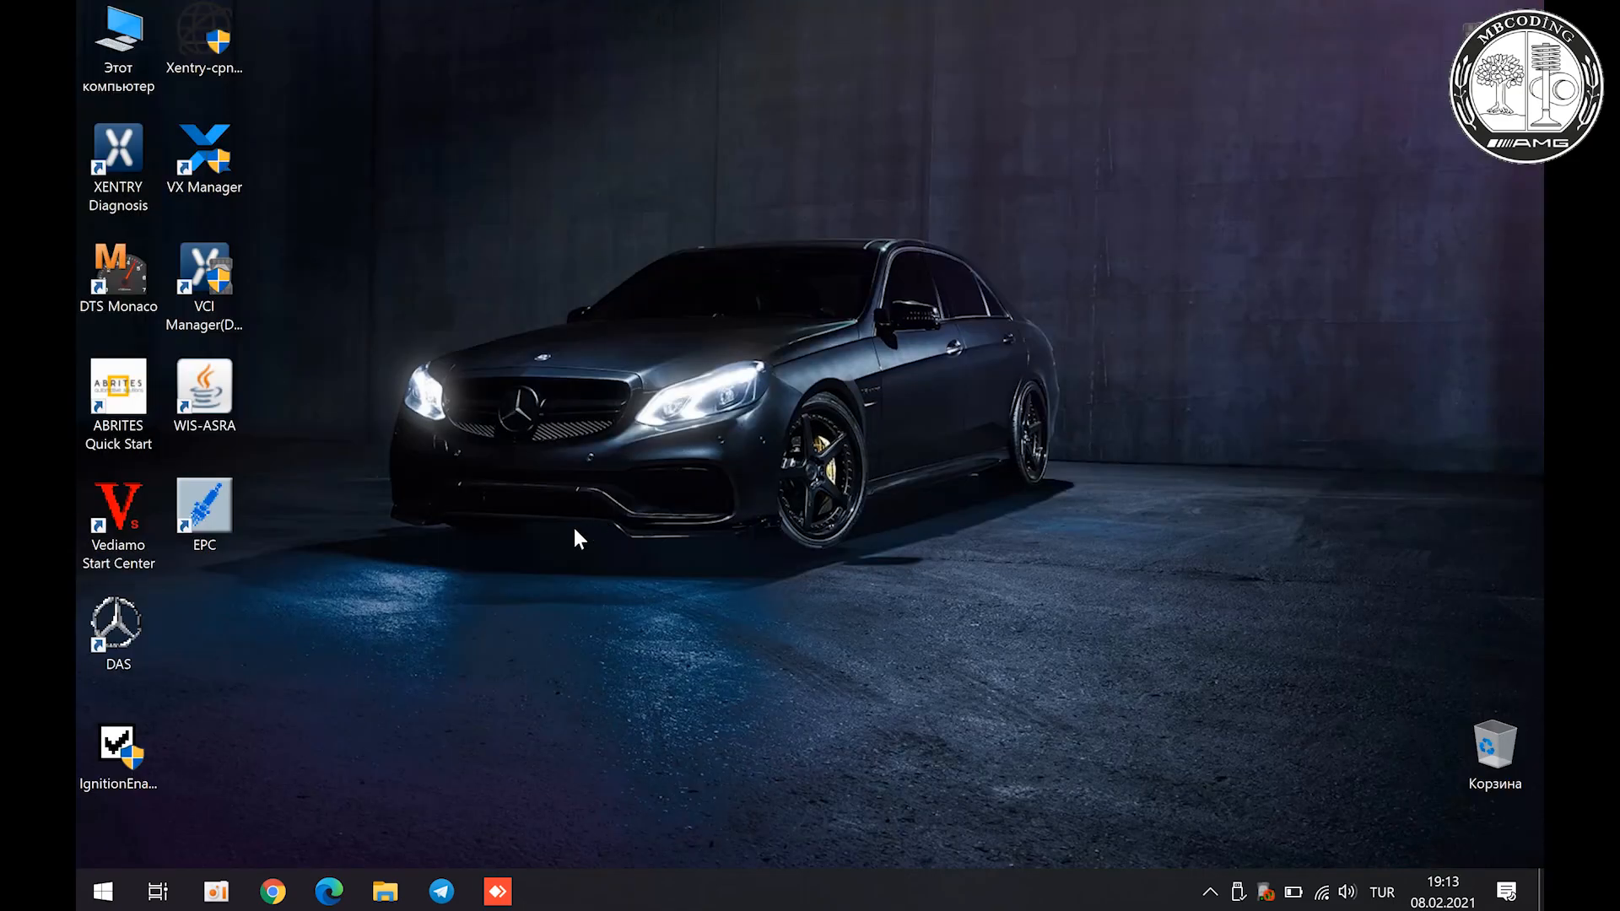
Step: Change the WIS-ASRA desktop shortcut's icon to WIS.ico from the Изображения folder and apply it
right_click(227, 415)
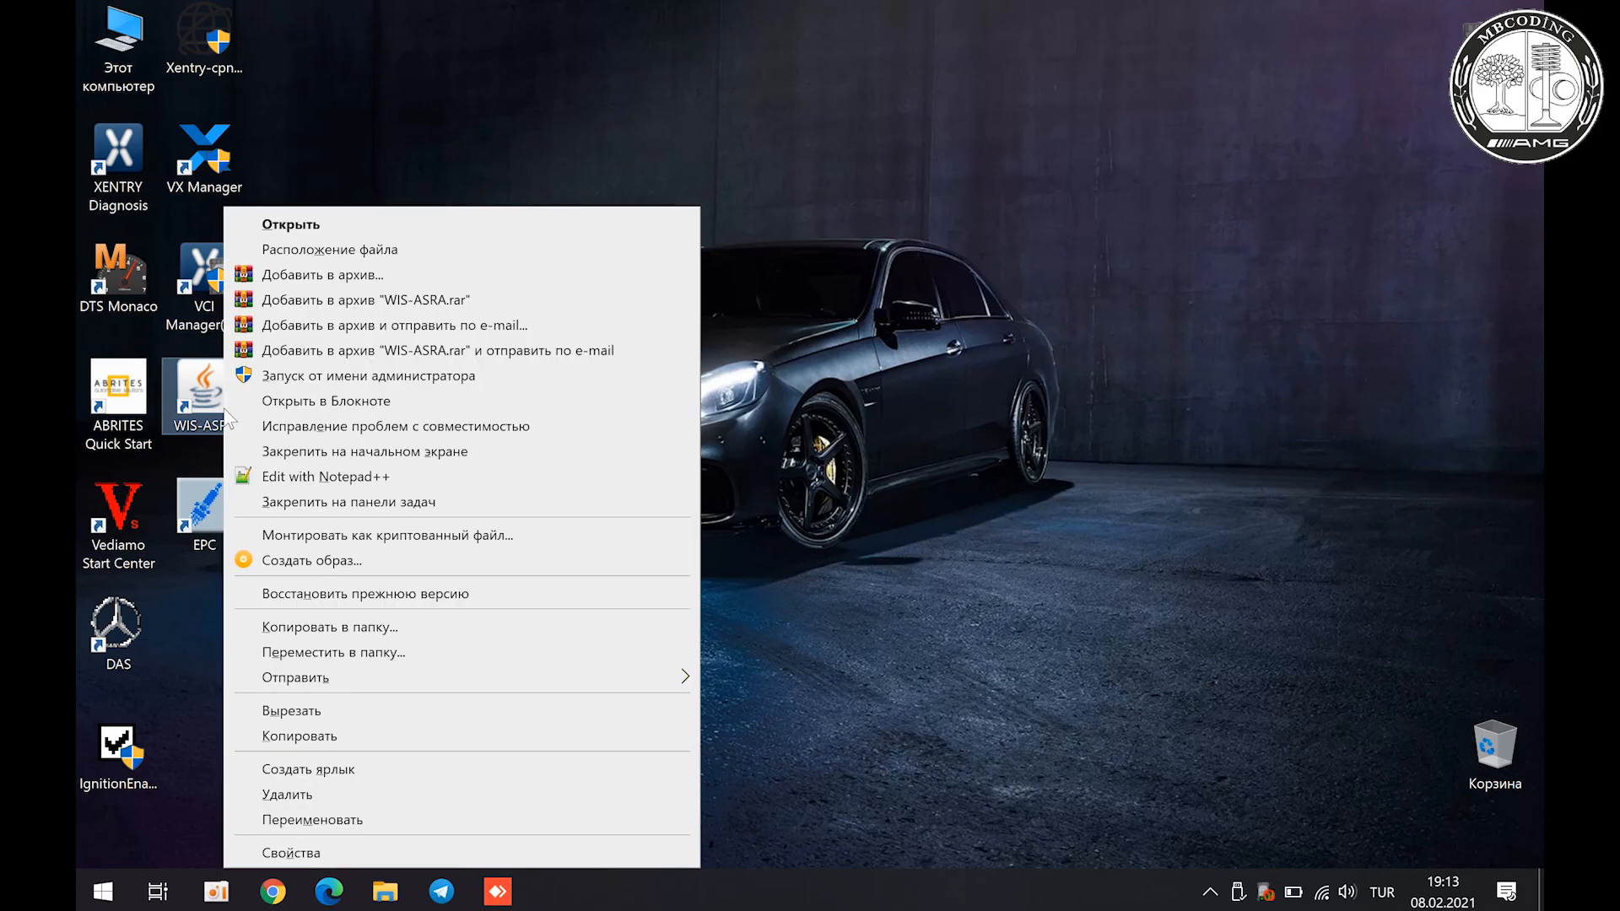
click(324, 854)
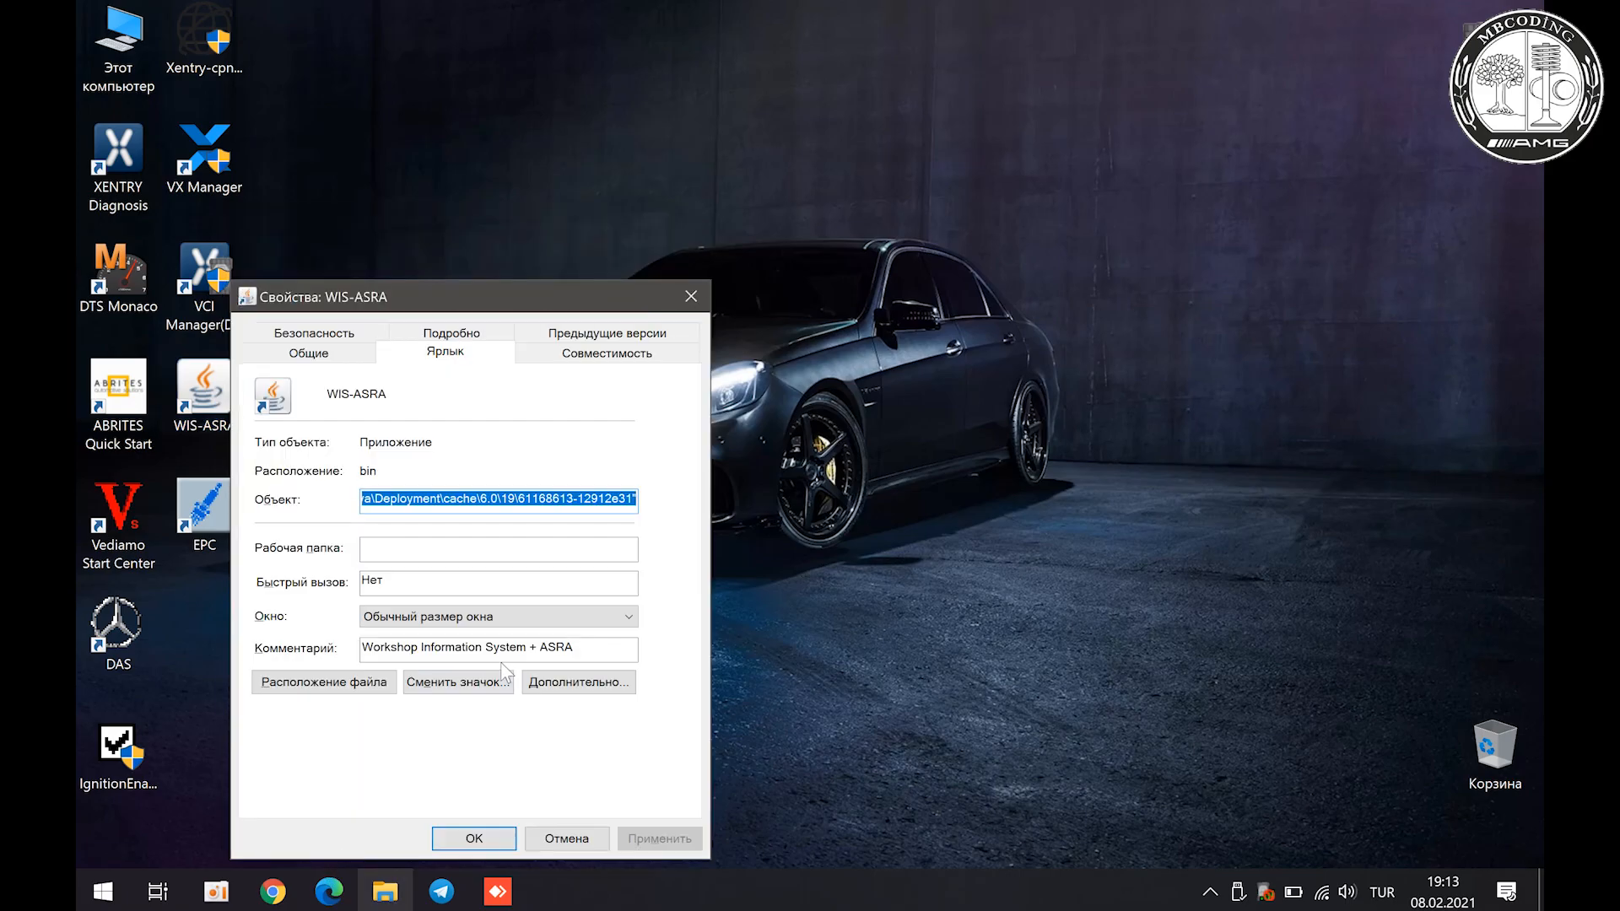
click(444, 689)
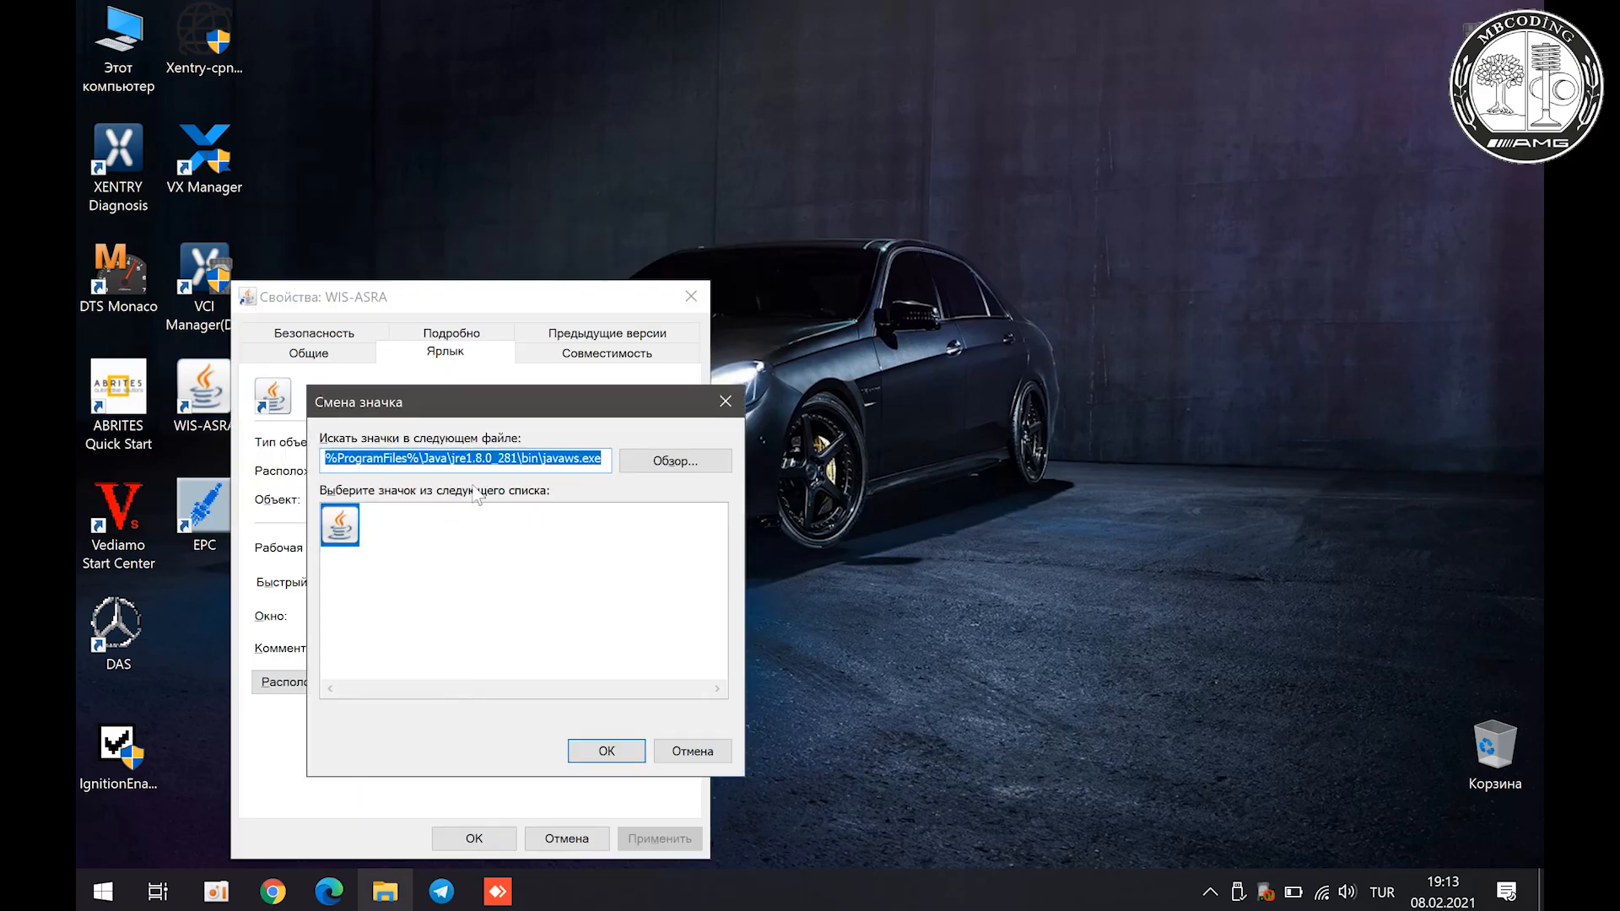
click(666, 462)
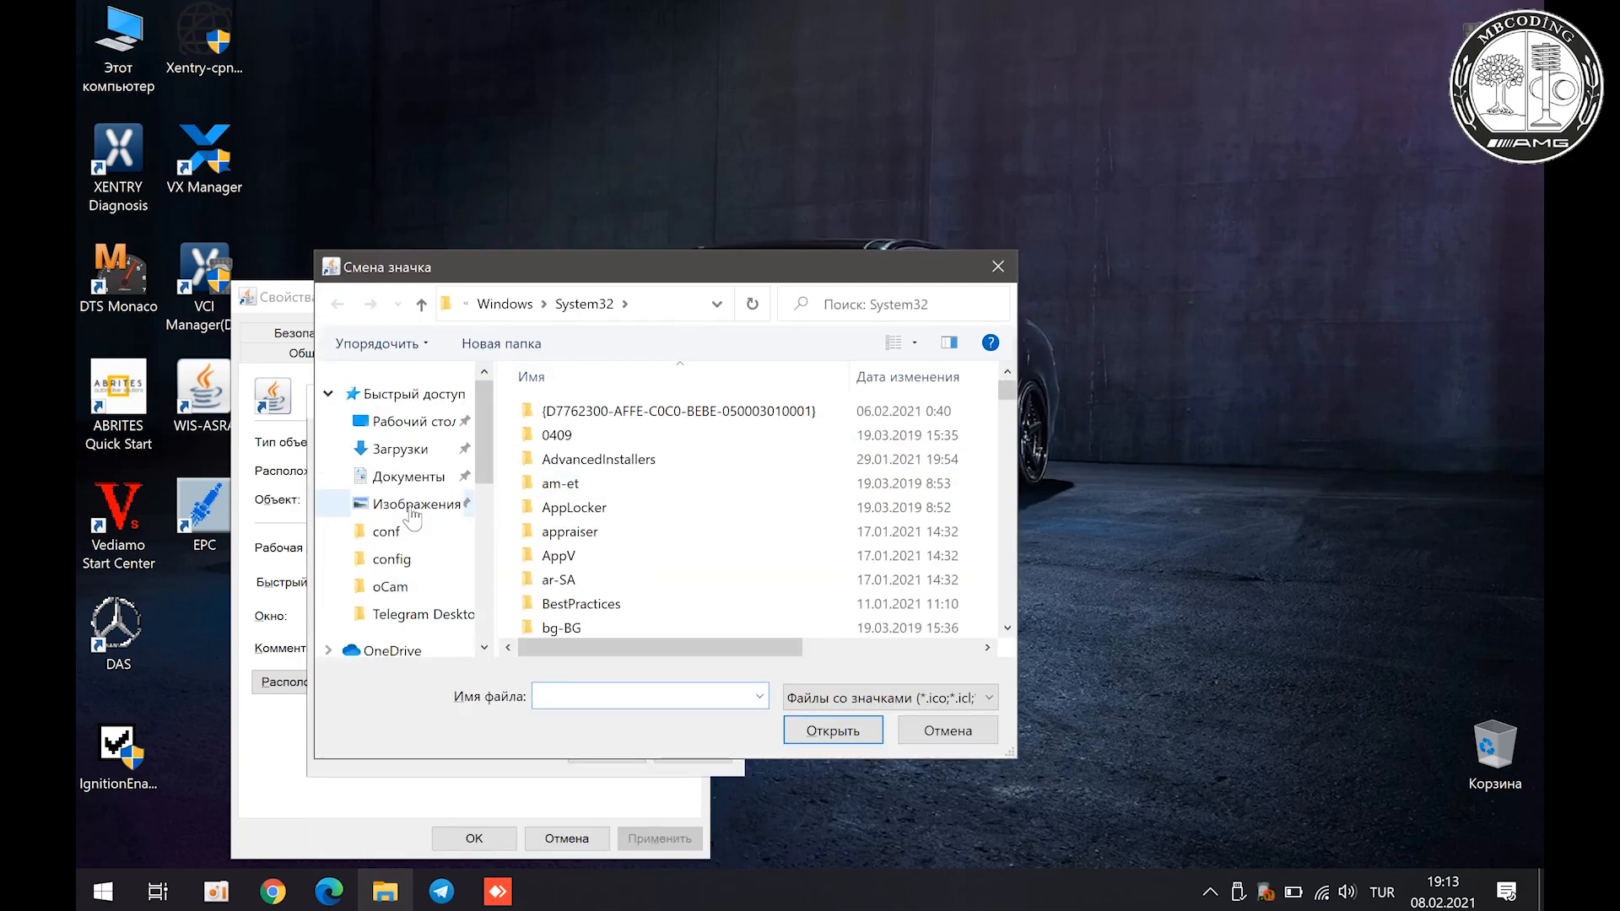
click(413, 506)
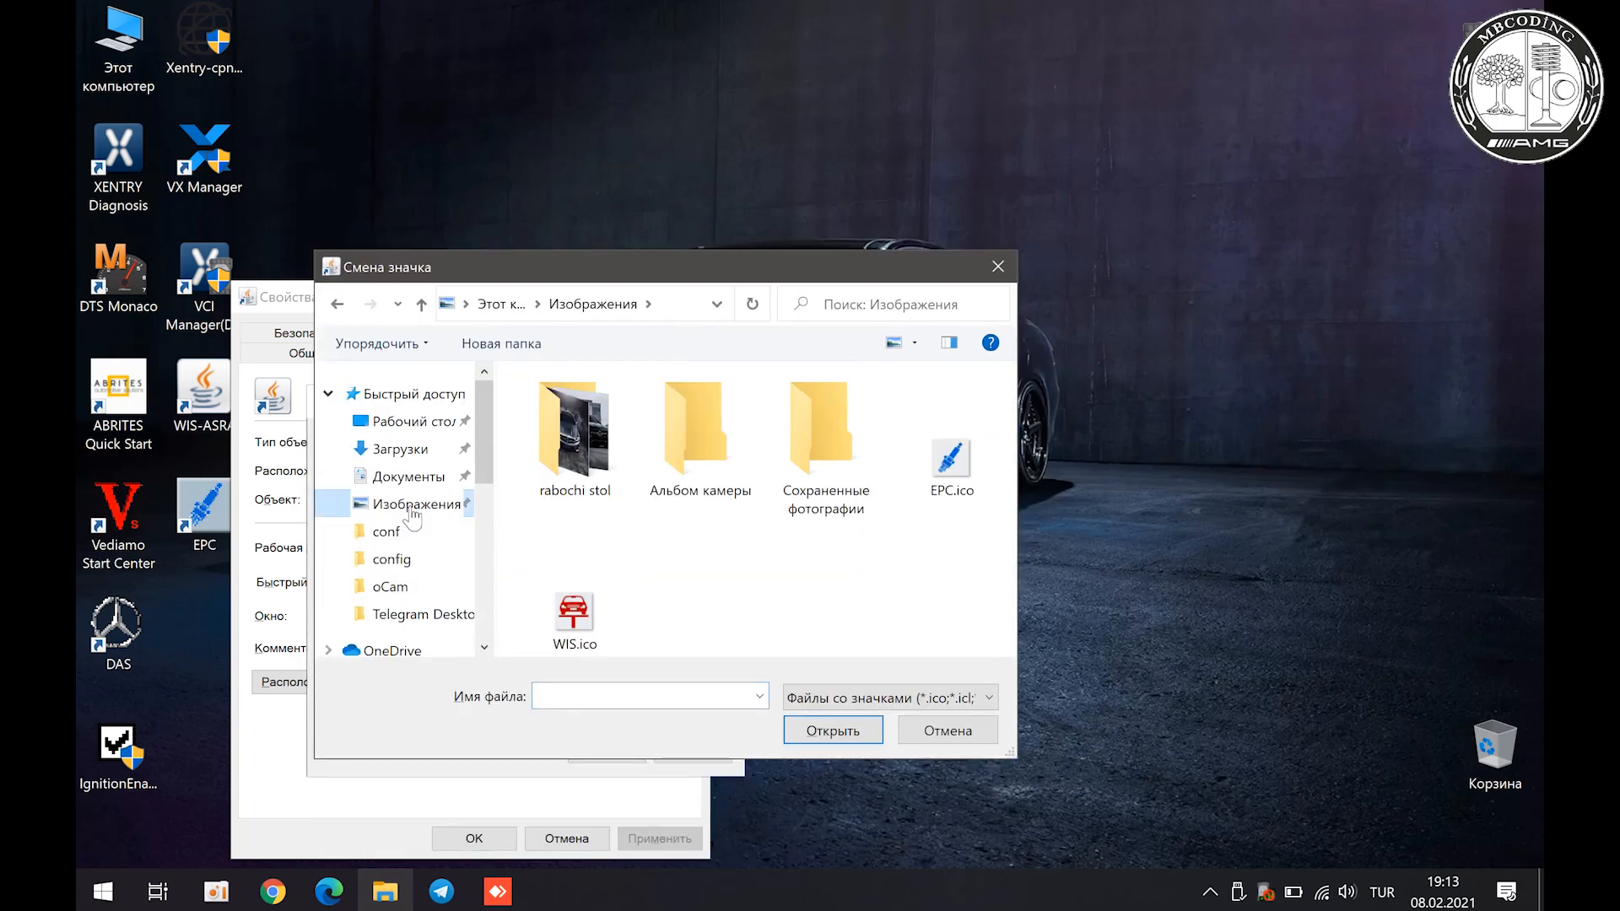
double_click(596, 601)
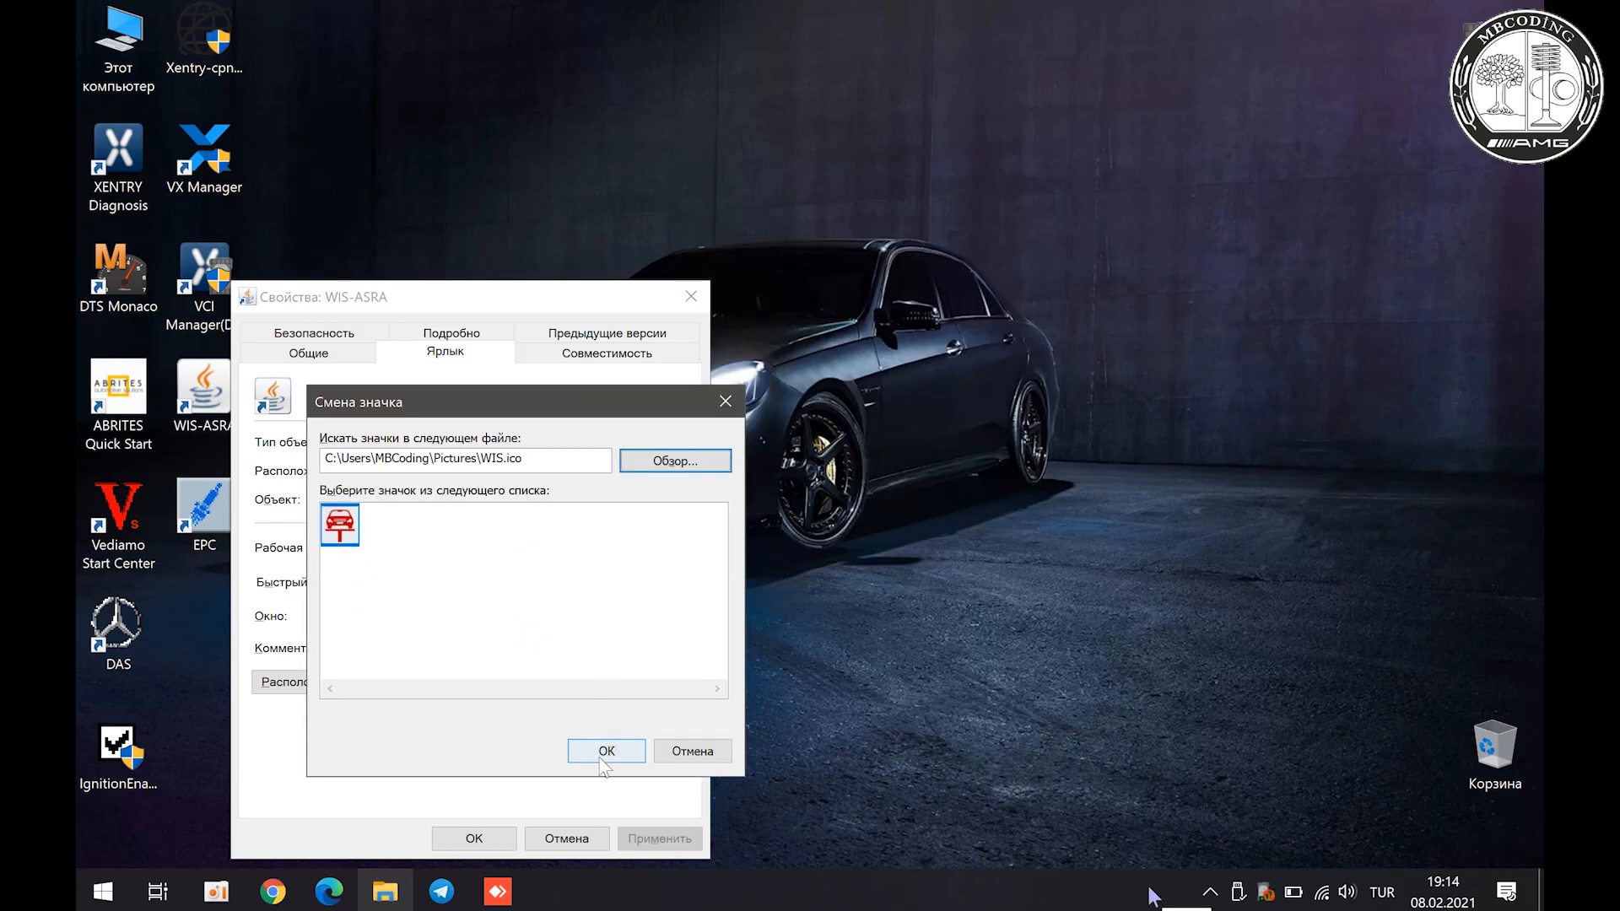
click(615, 748)
click(656, 838)
click(474, 838)
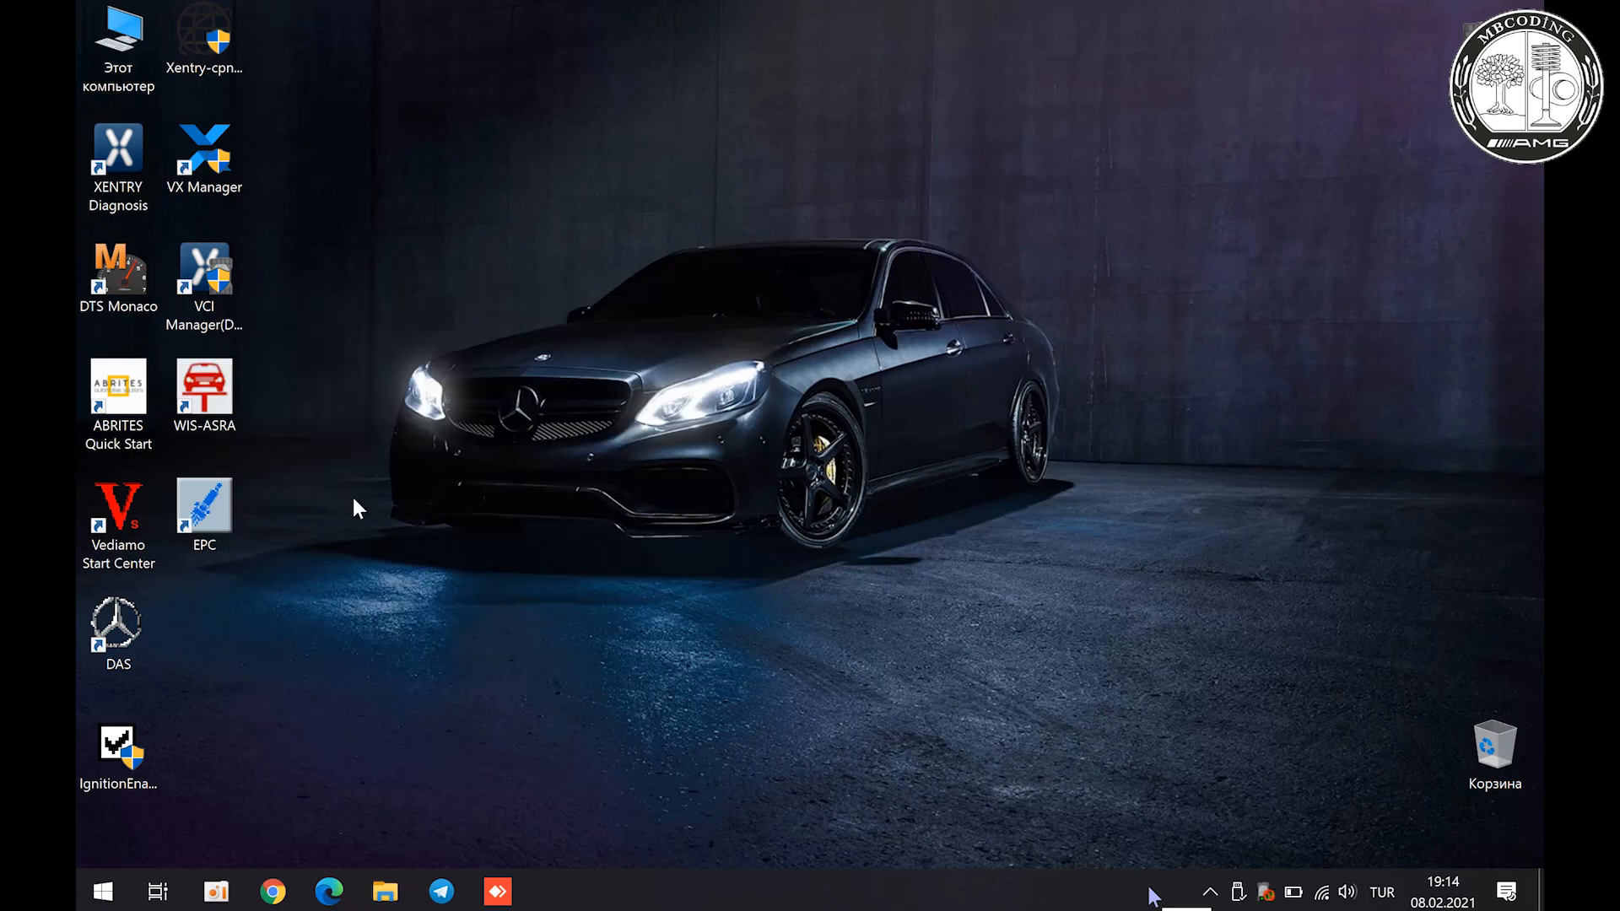
Step: Change the EPC desktop shortcut's icon to EPC.ico from the Изображения folder and save the shortcut properties
right_click(204, 504)
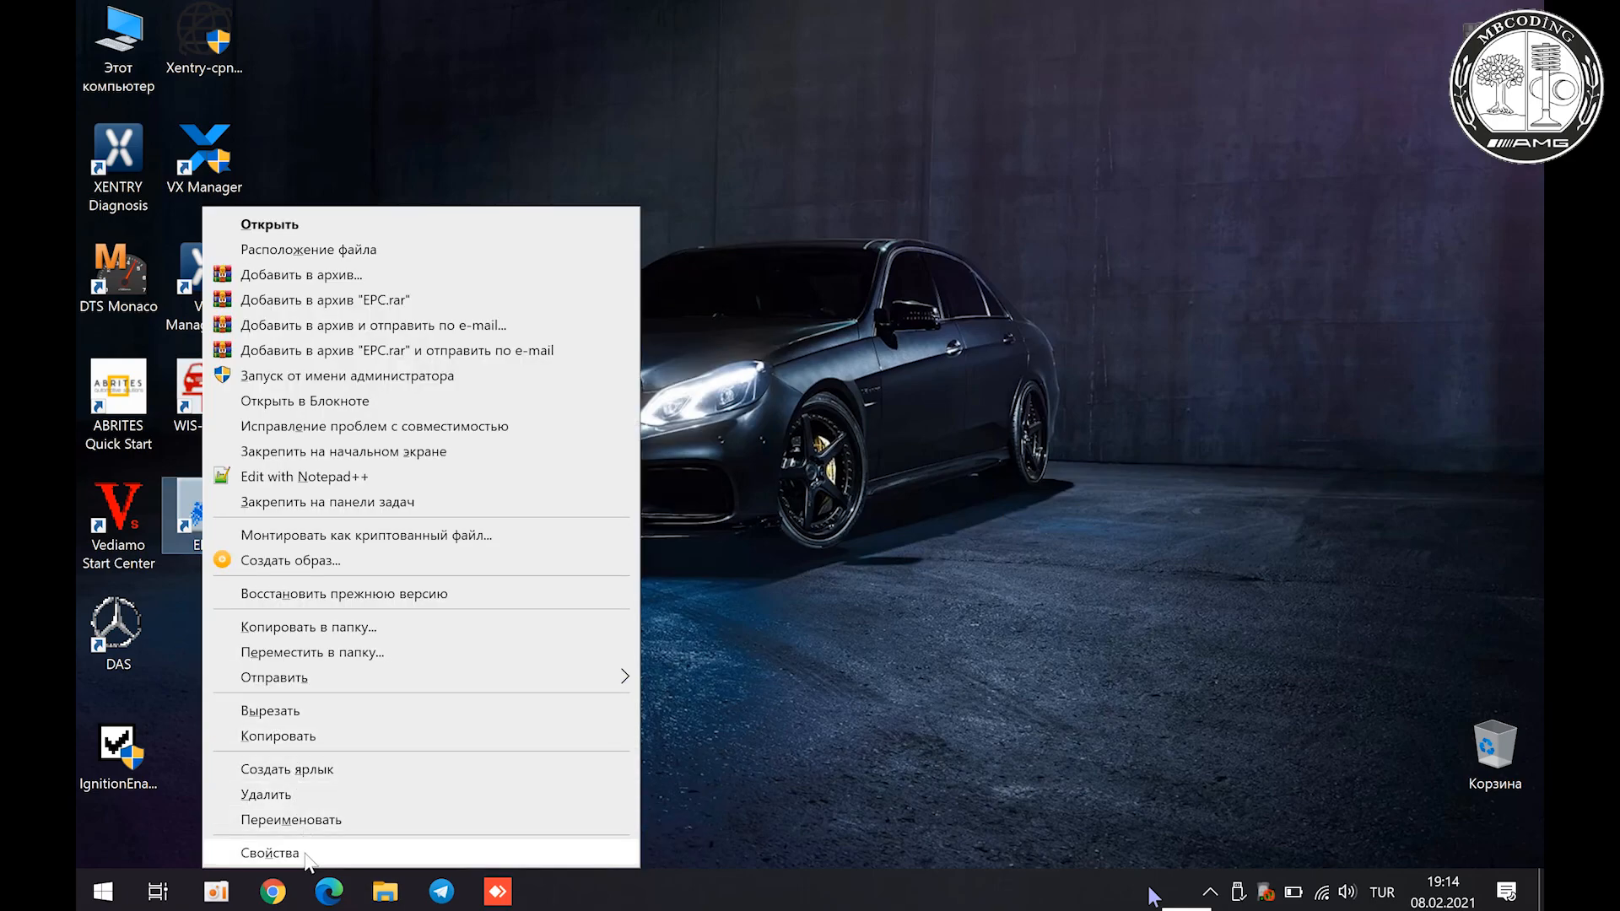
click(308, 859)
click(449, 682)
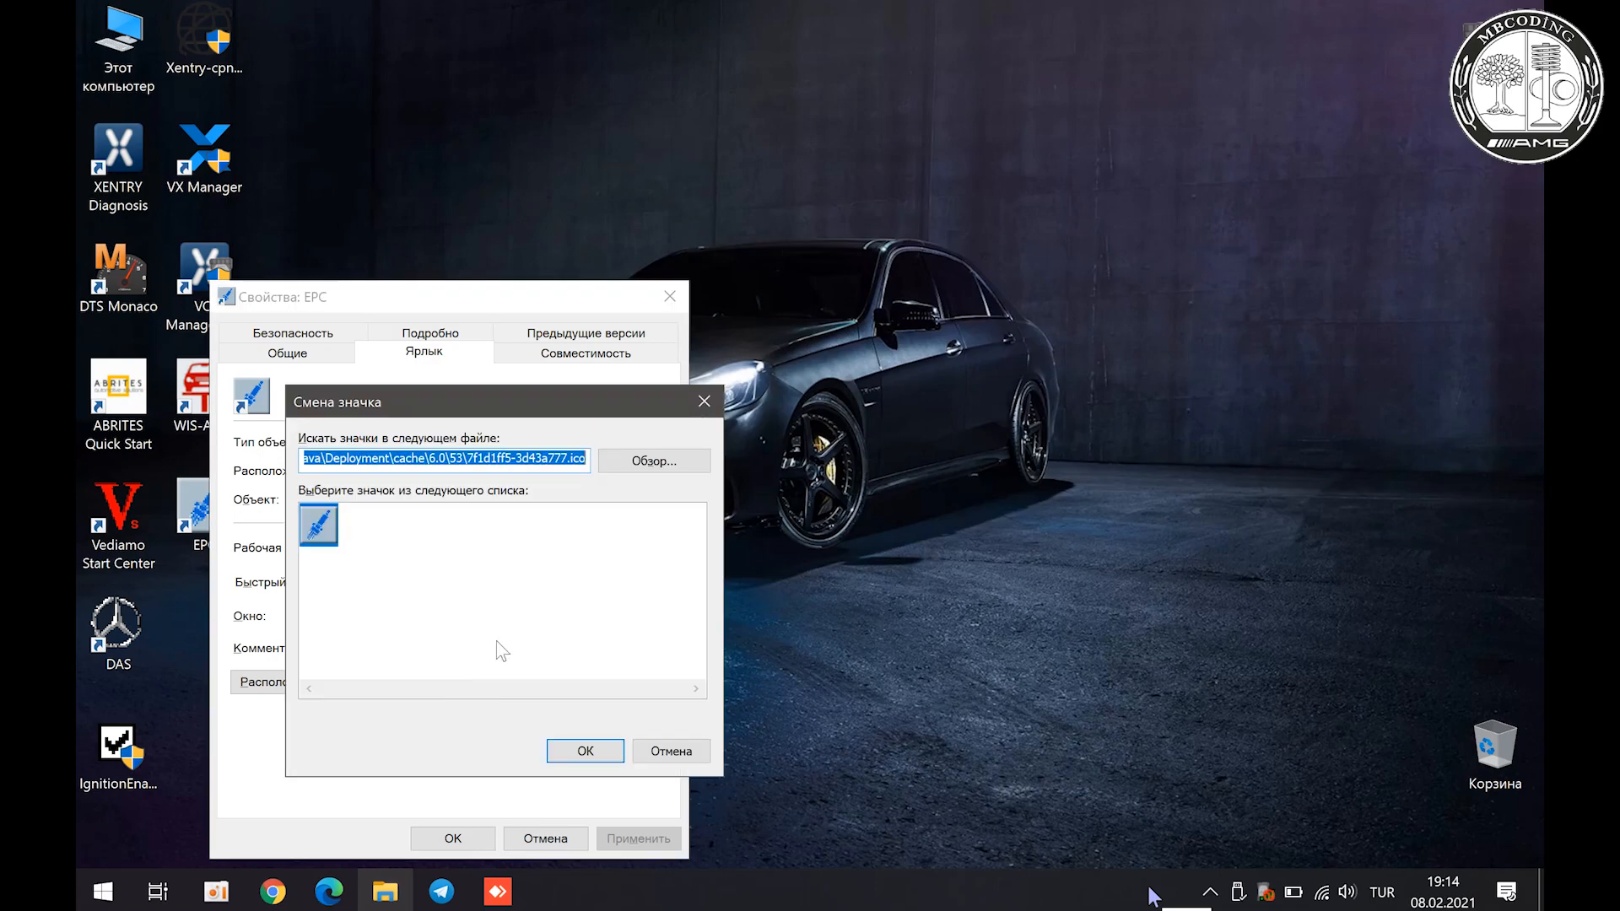
click(649, 461)
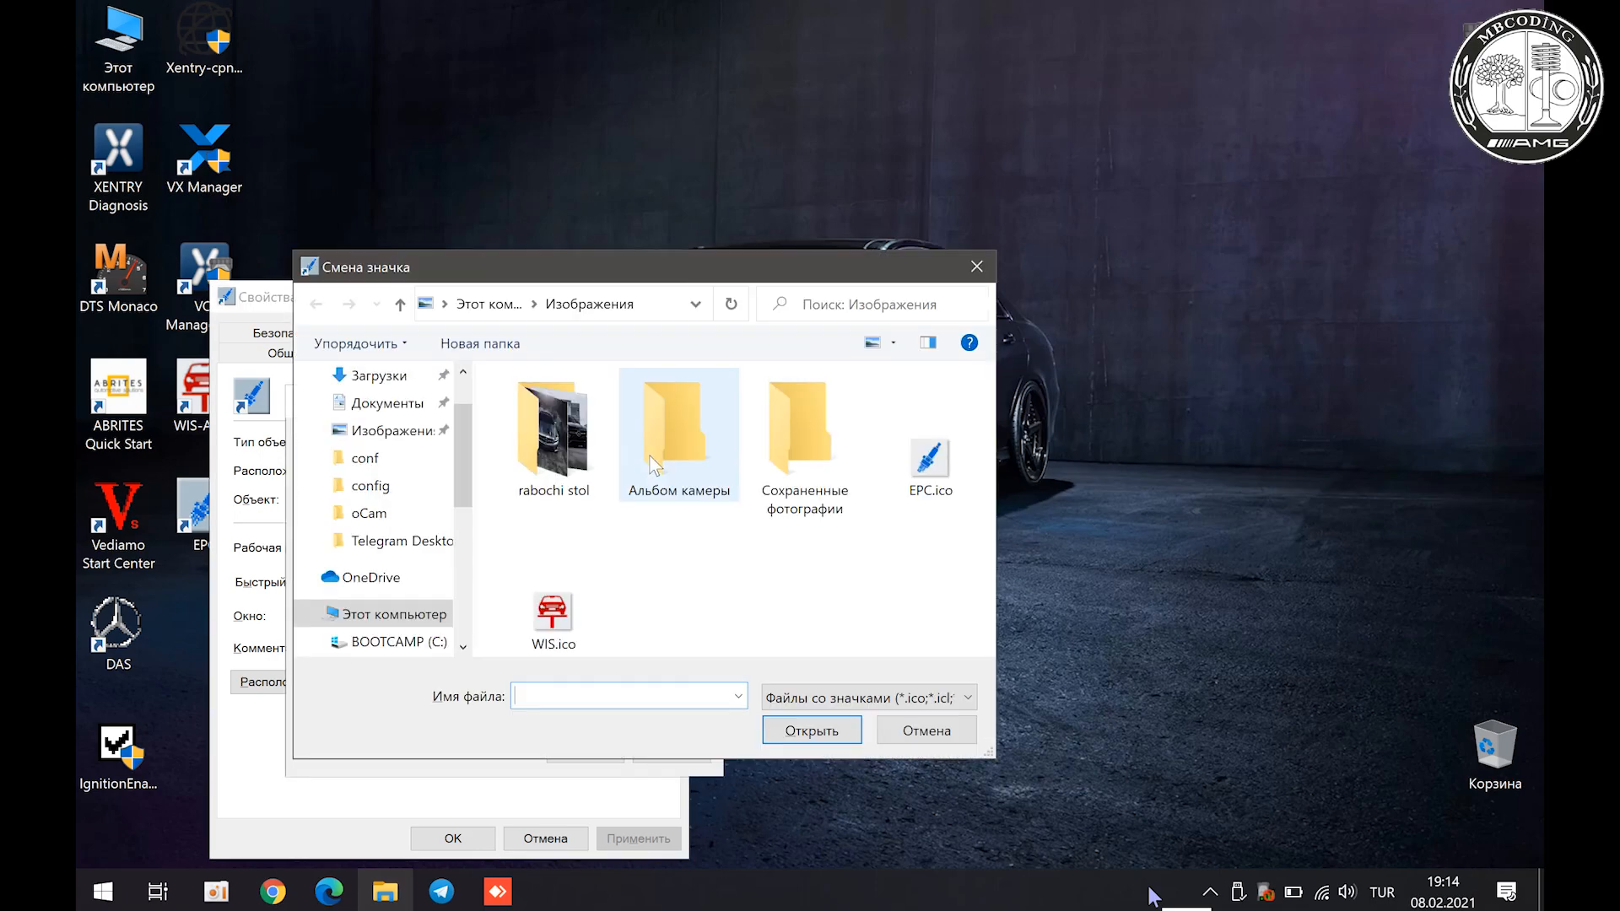
double_click(928, 457)
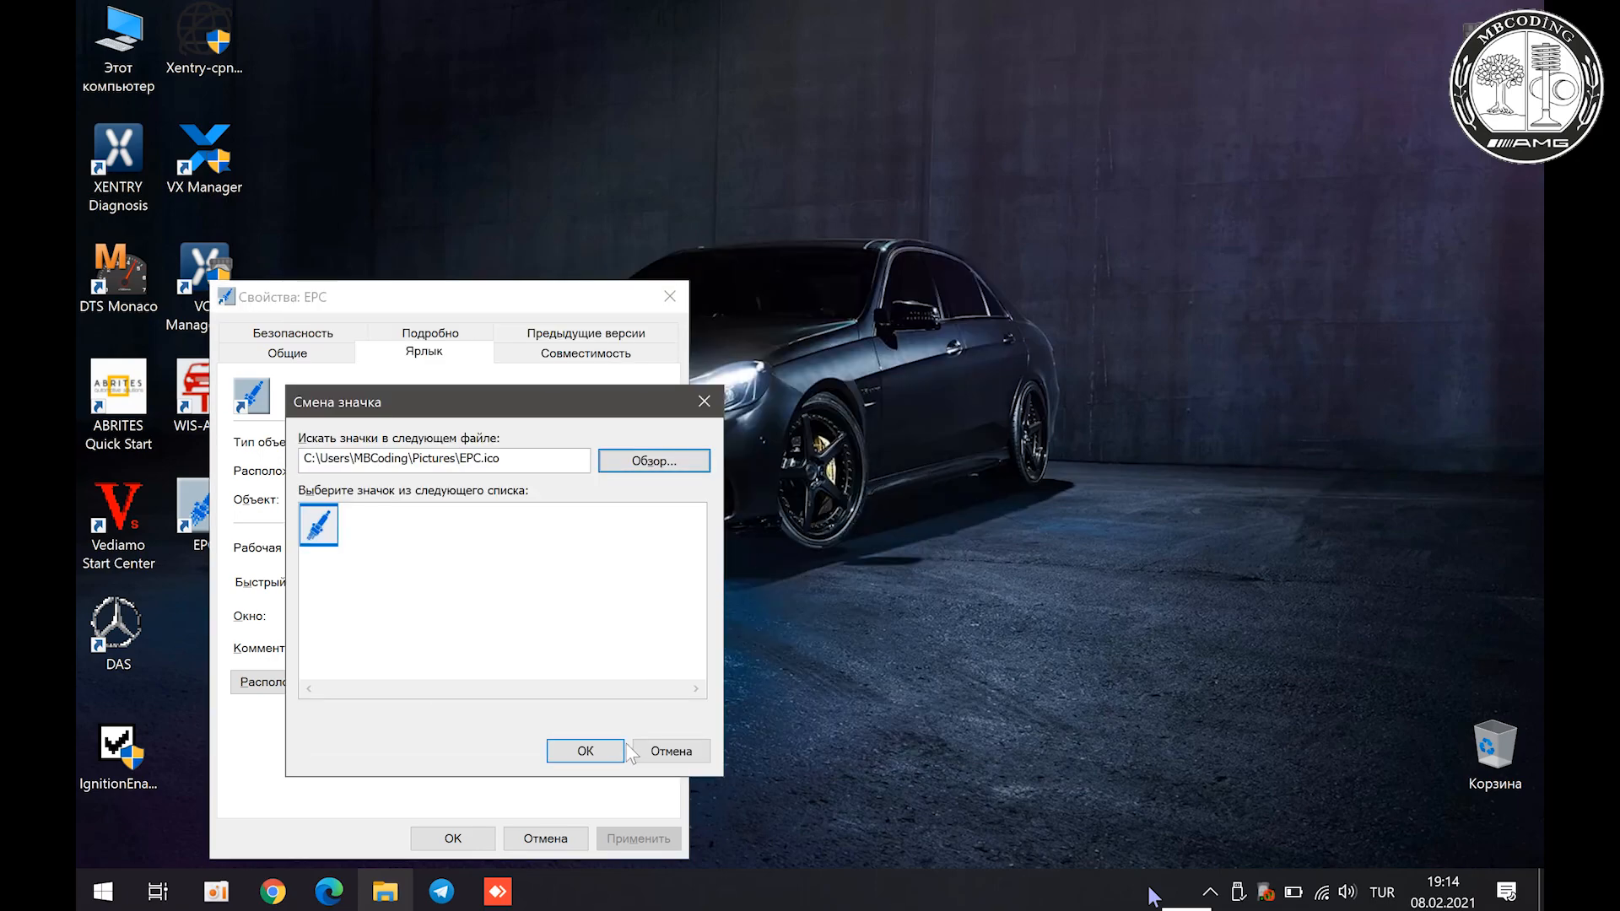
click(620, 750)
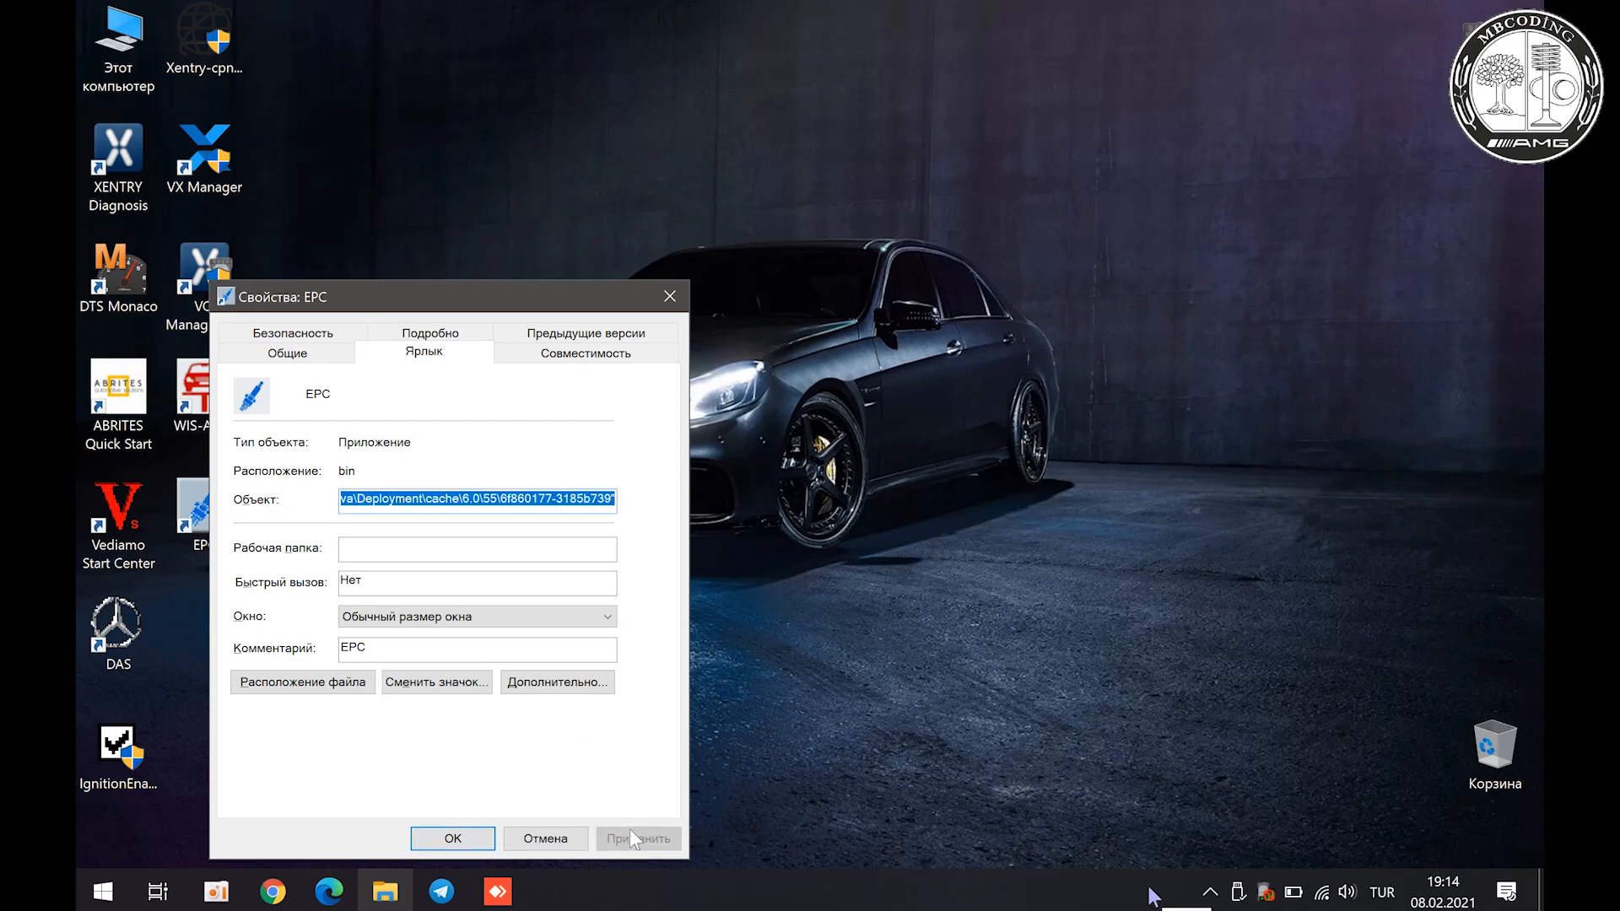
click(455, 838)
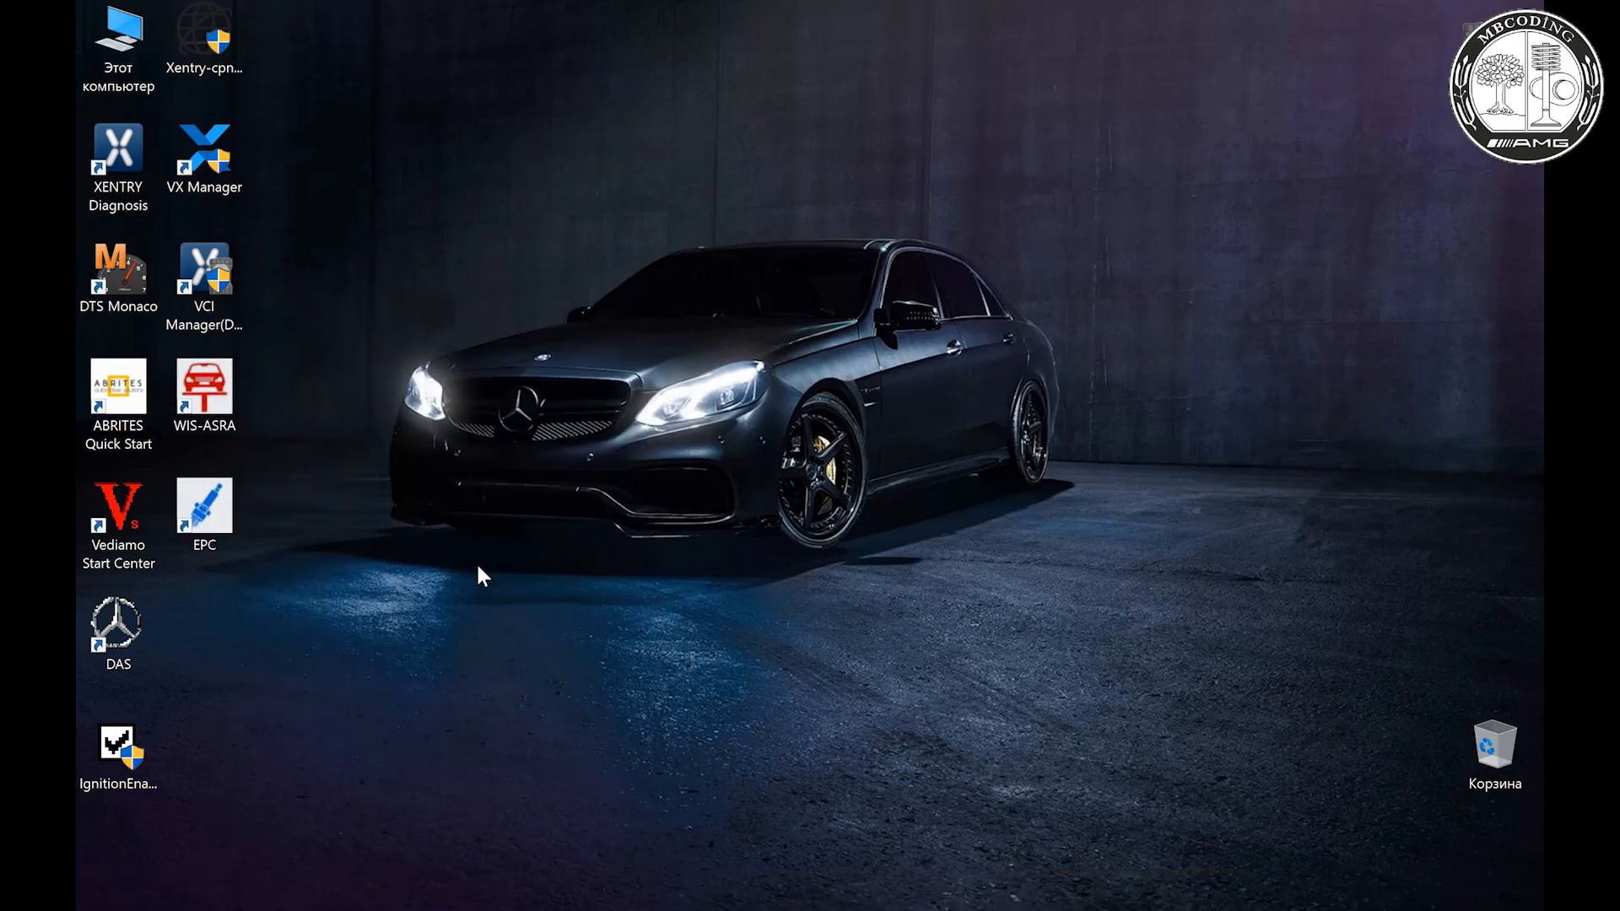
right_click(478, 565)
click(585, 278)
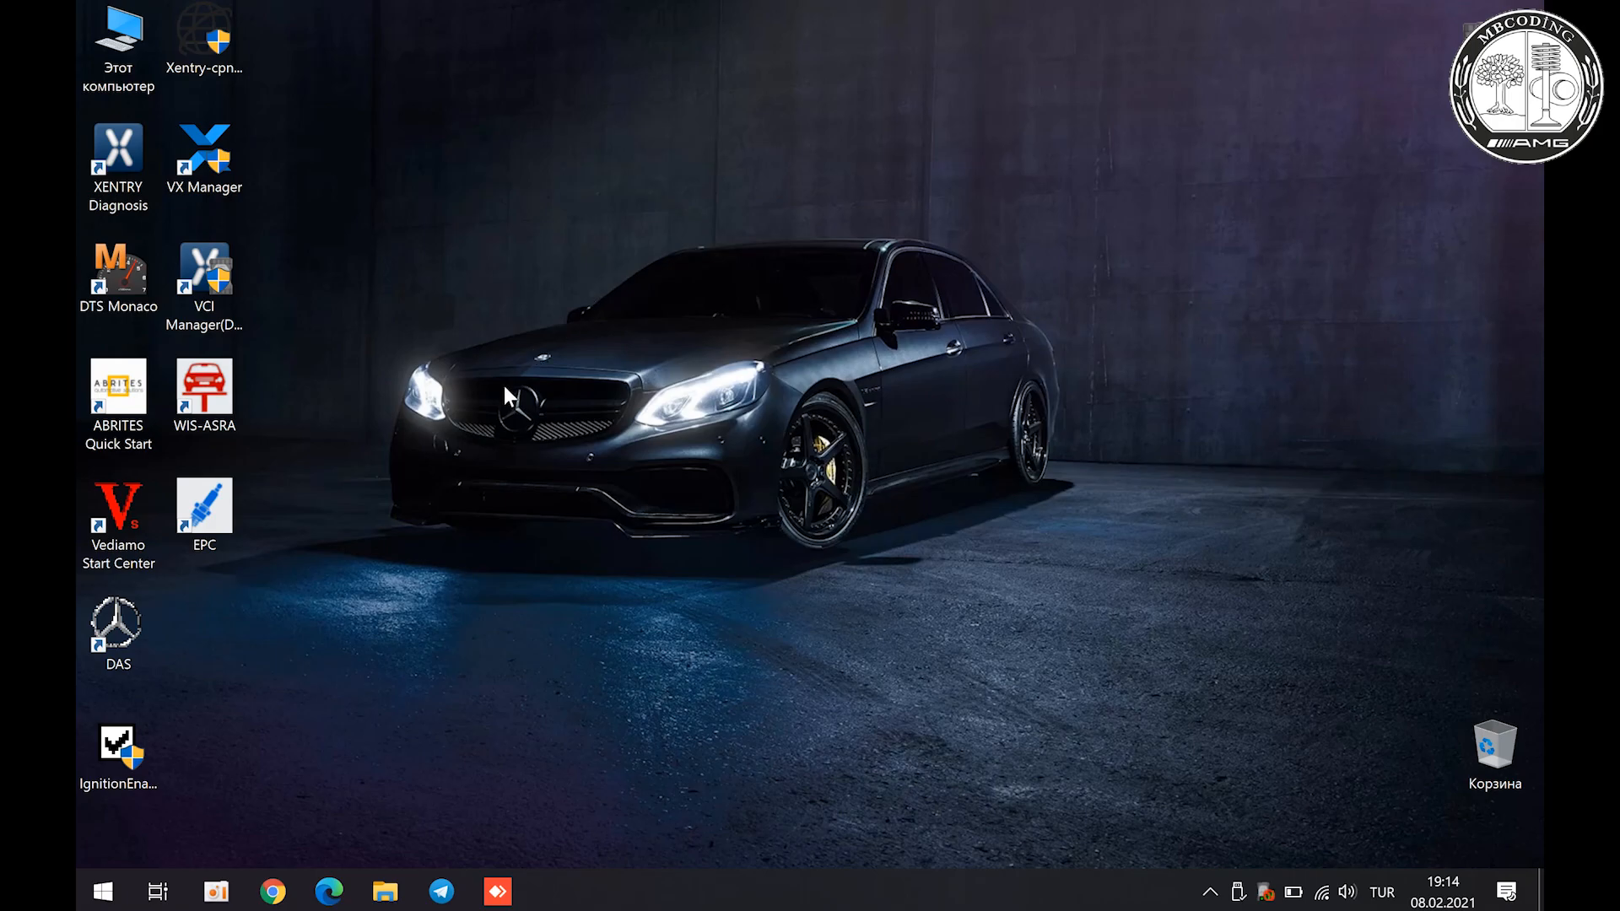
Step: Launch WIS/ASRA from its desktop shortcut and open the language selection in its setup
click(216, 378)
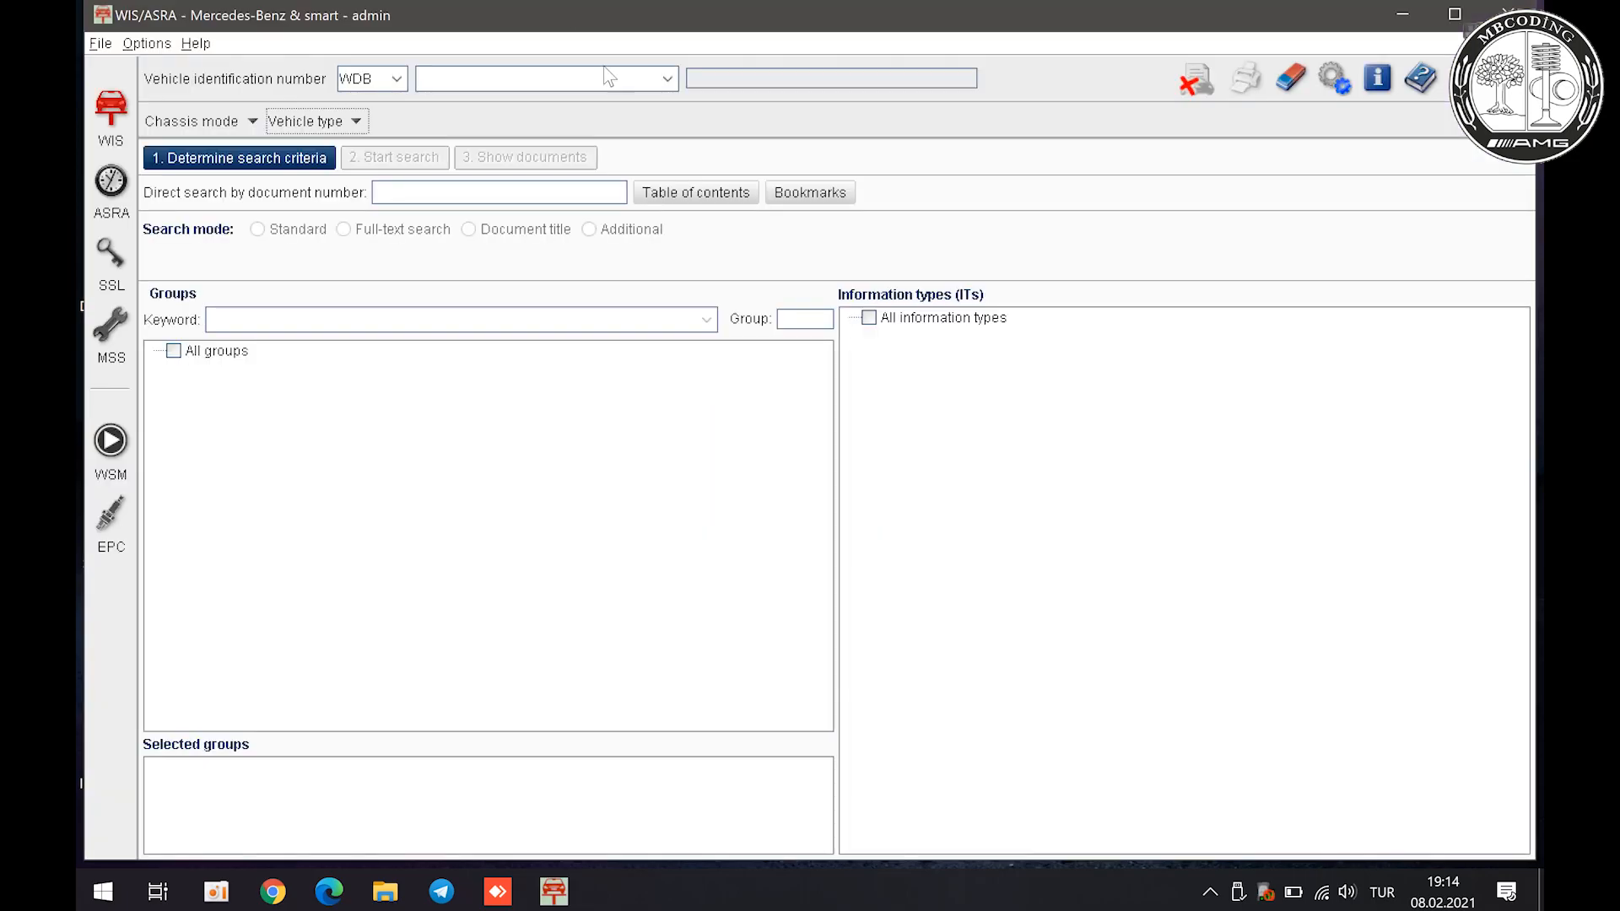
click(158, 46)
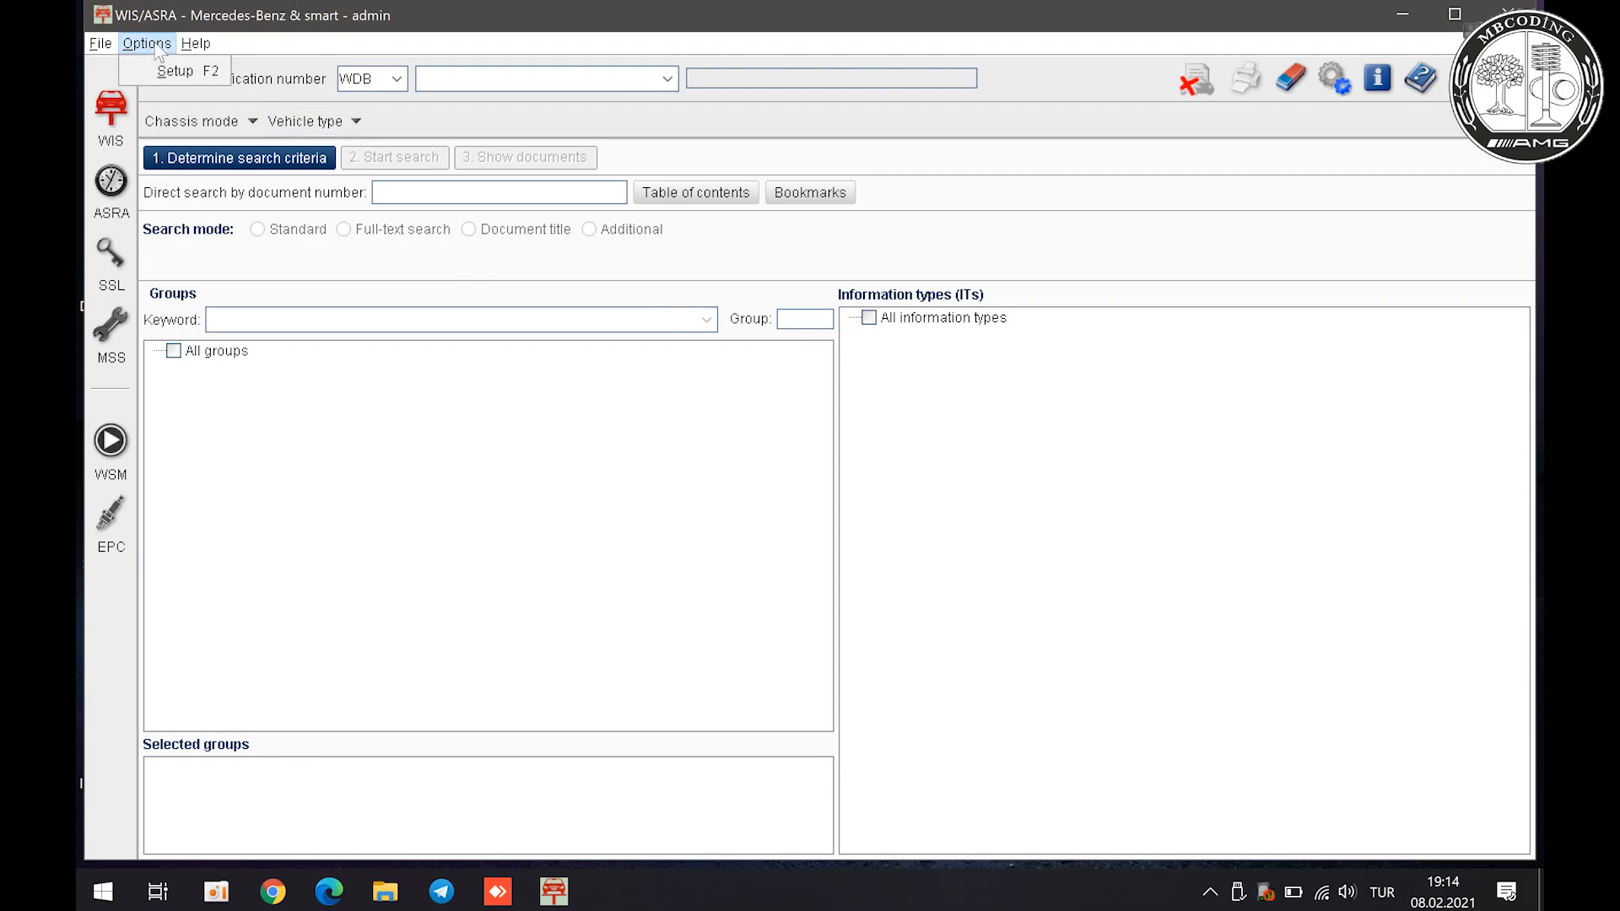
click(197, 71)
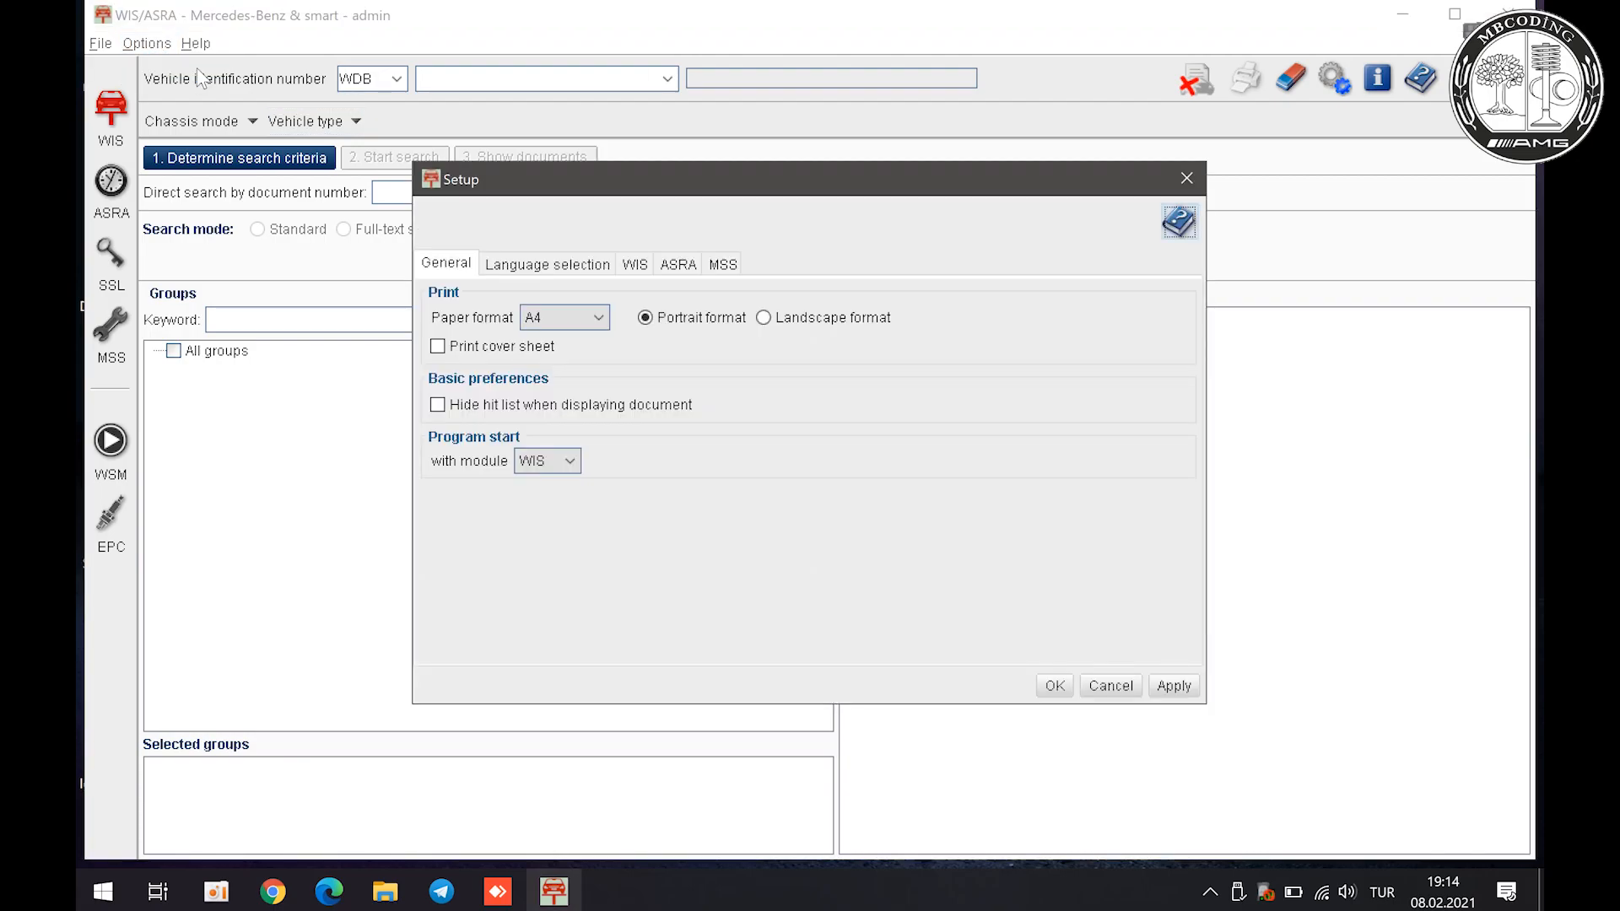
click(524, 265)
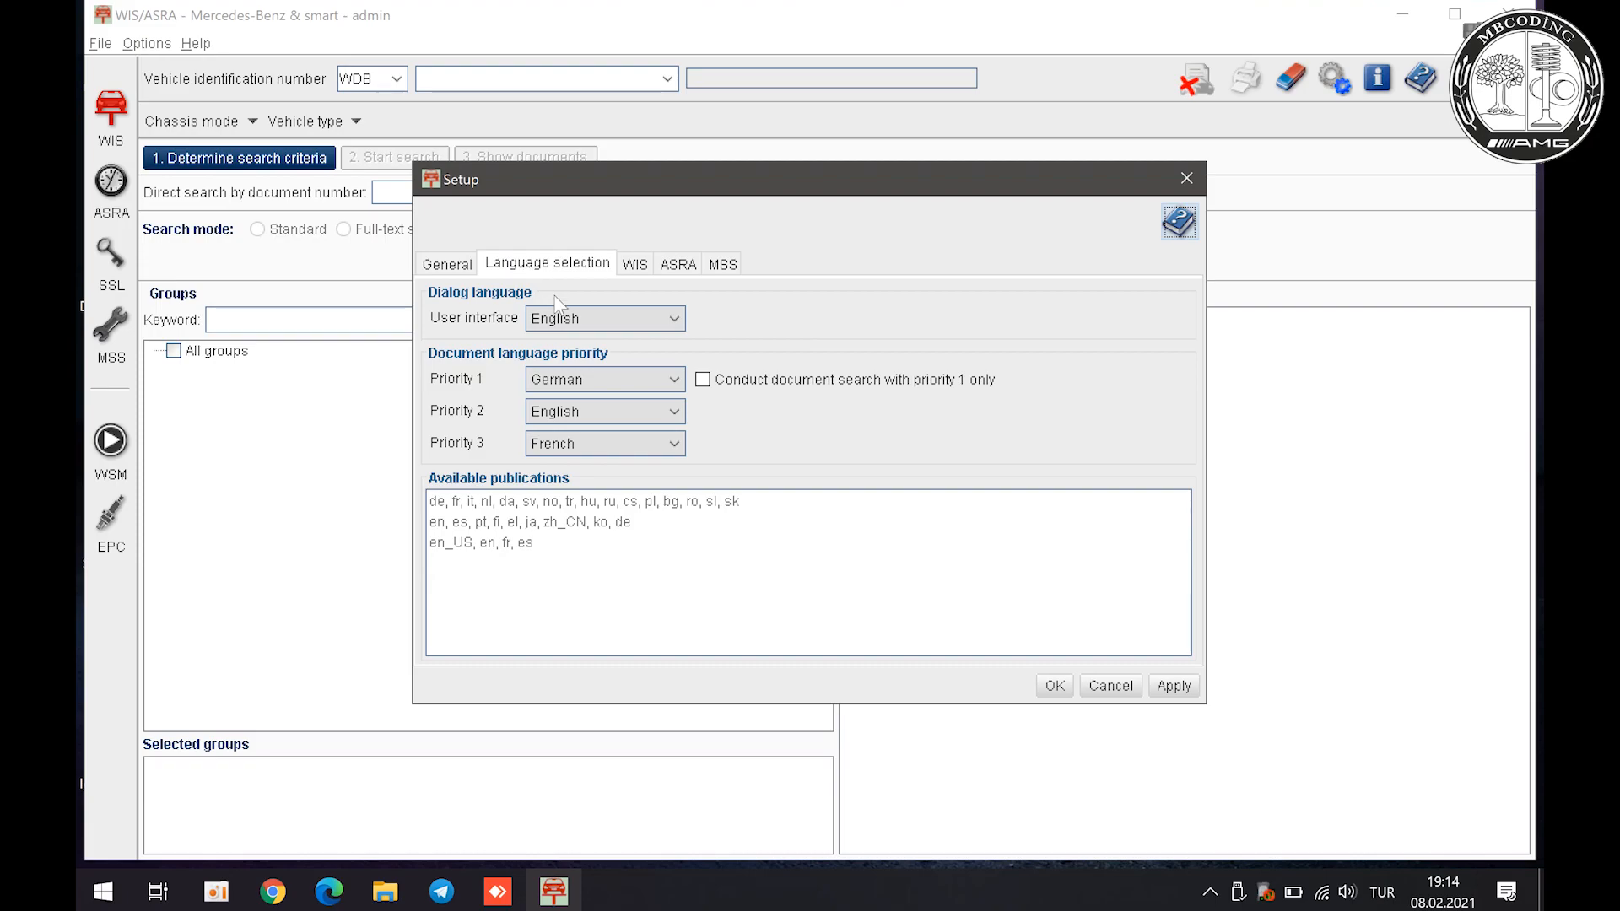
Step: Set the WIS/ASRA user interface language to Russian
click(571, 322)
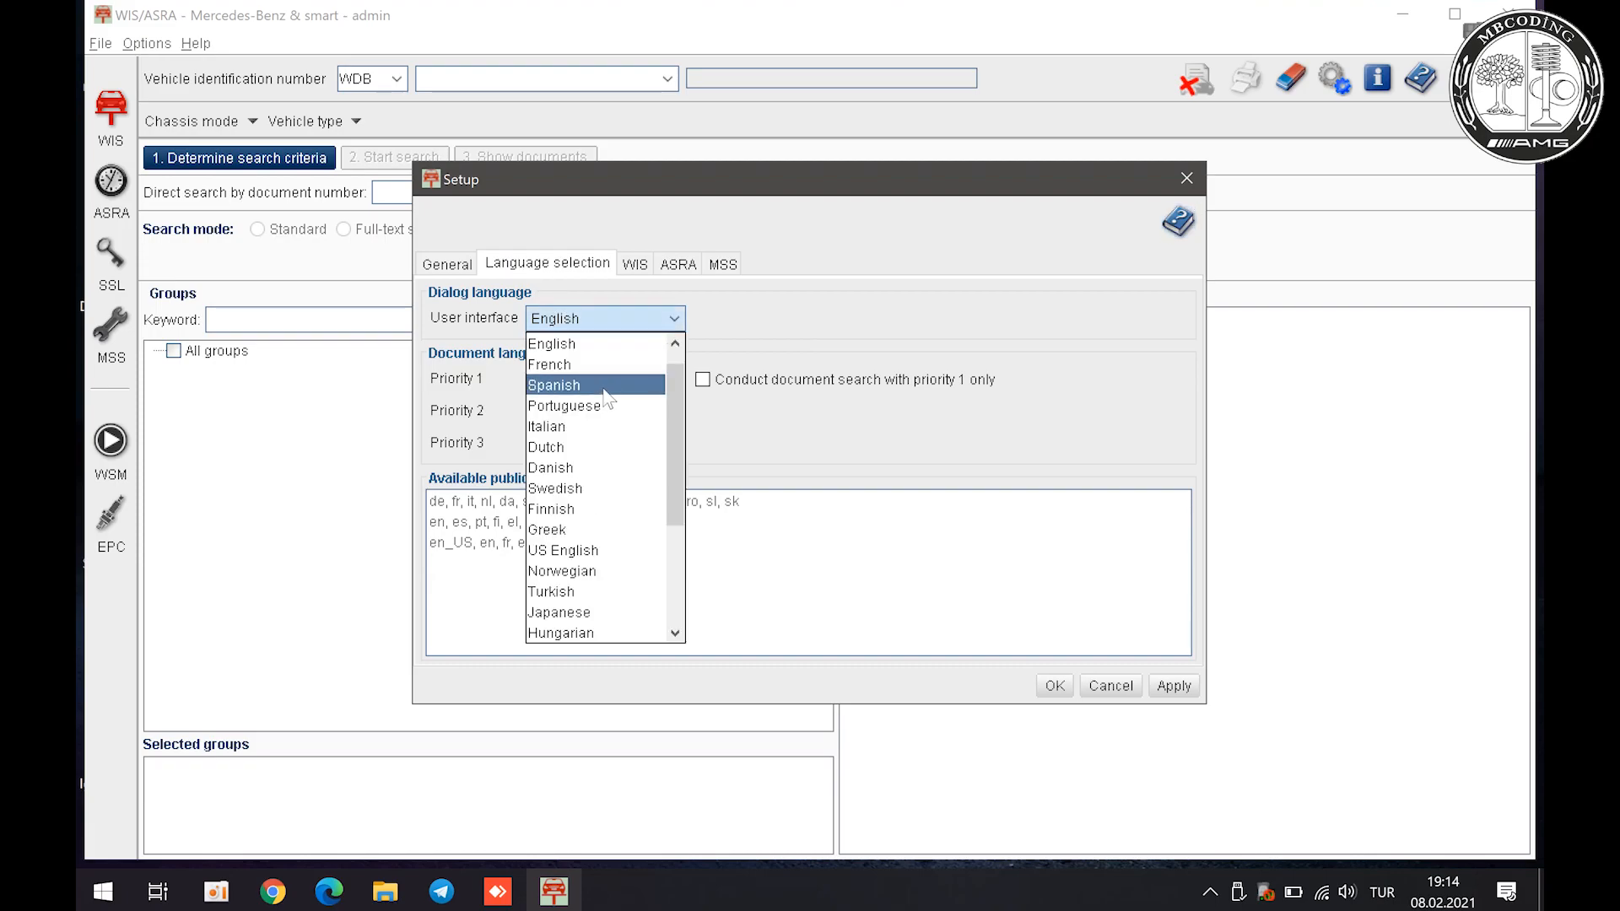
scroll(588, 512, down, 3)
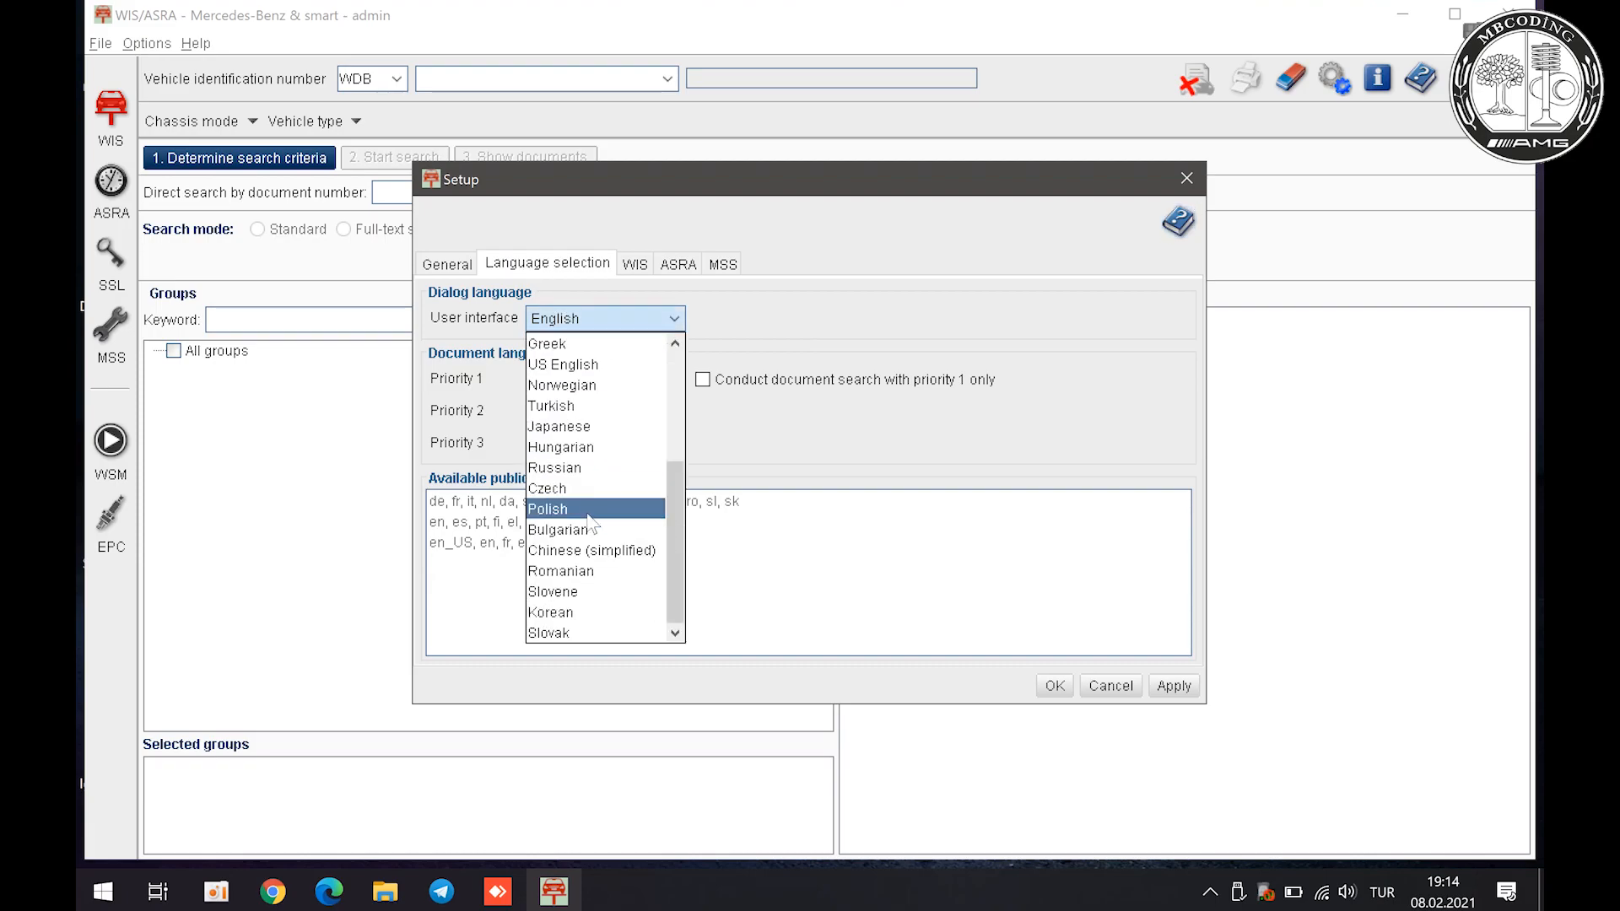
click(591, 469)
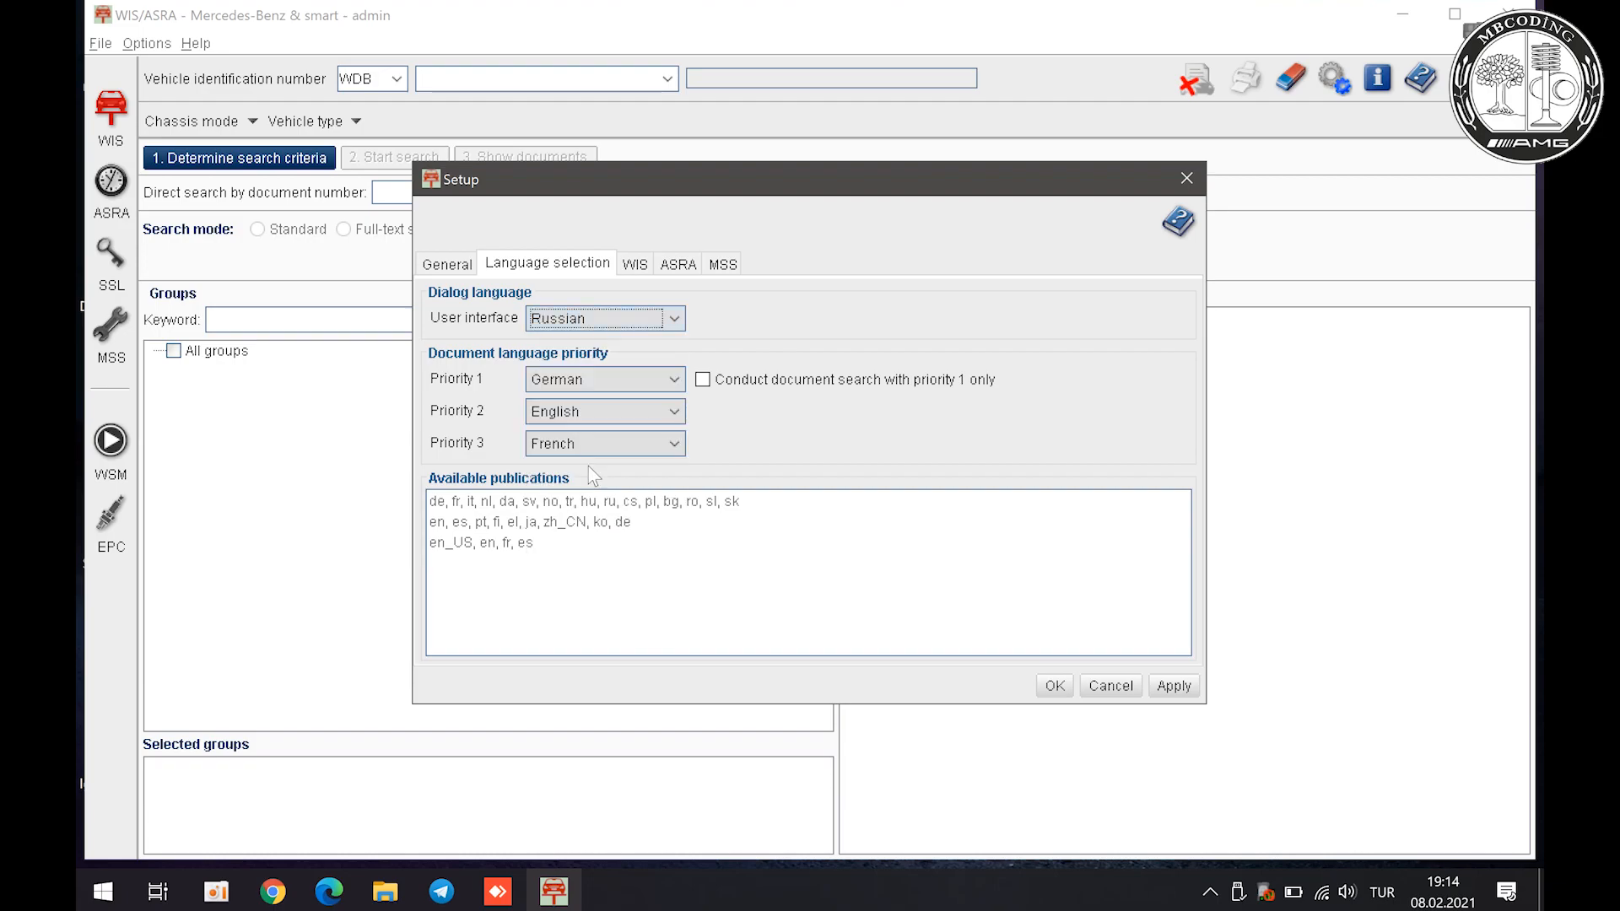
Step: Set document language priorities 1, 2 and 3 all to Russian in the WIS/ASRA setup
click(597, 381)
scroll(602, 518, down, 3)
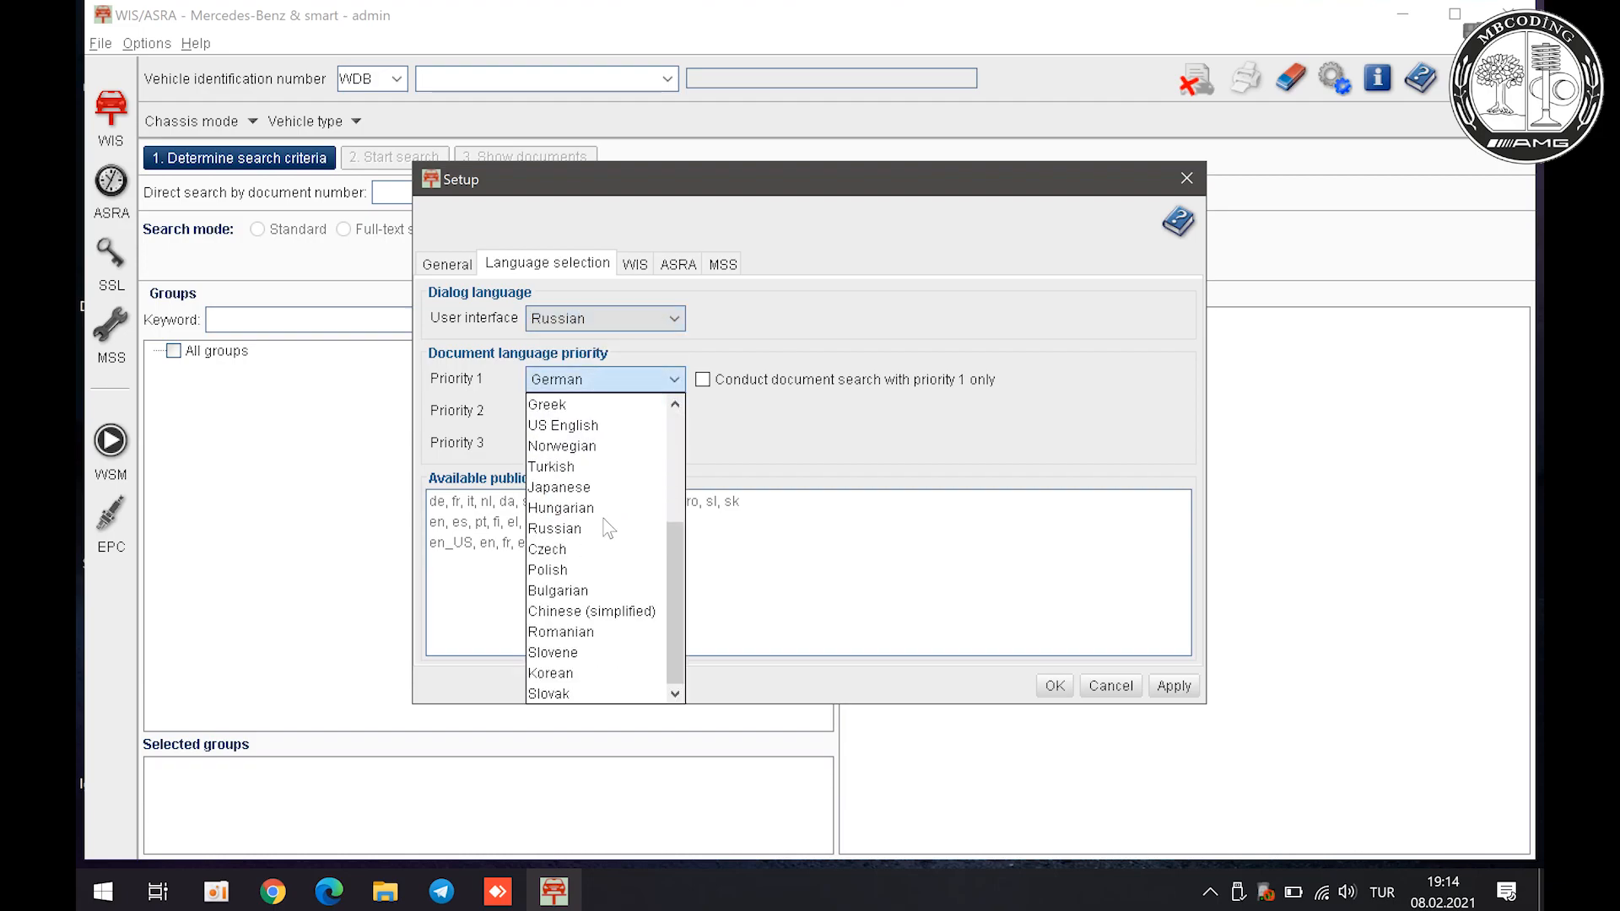
click(588, 528)
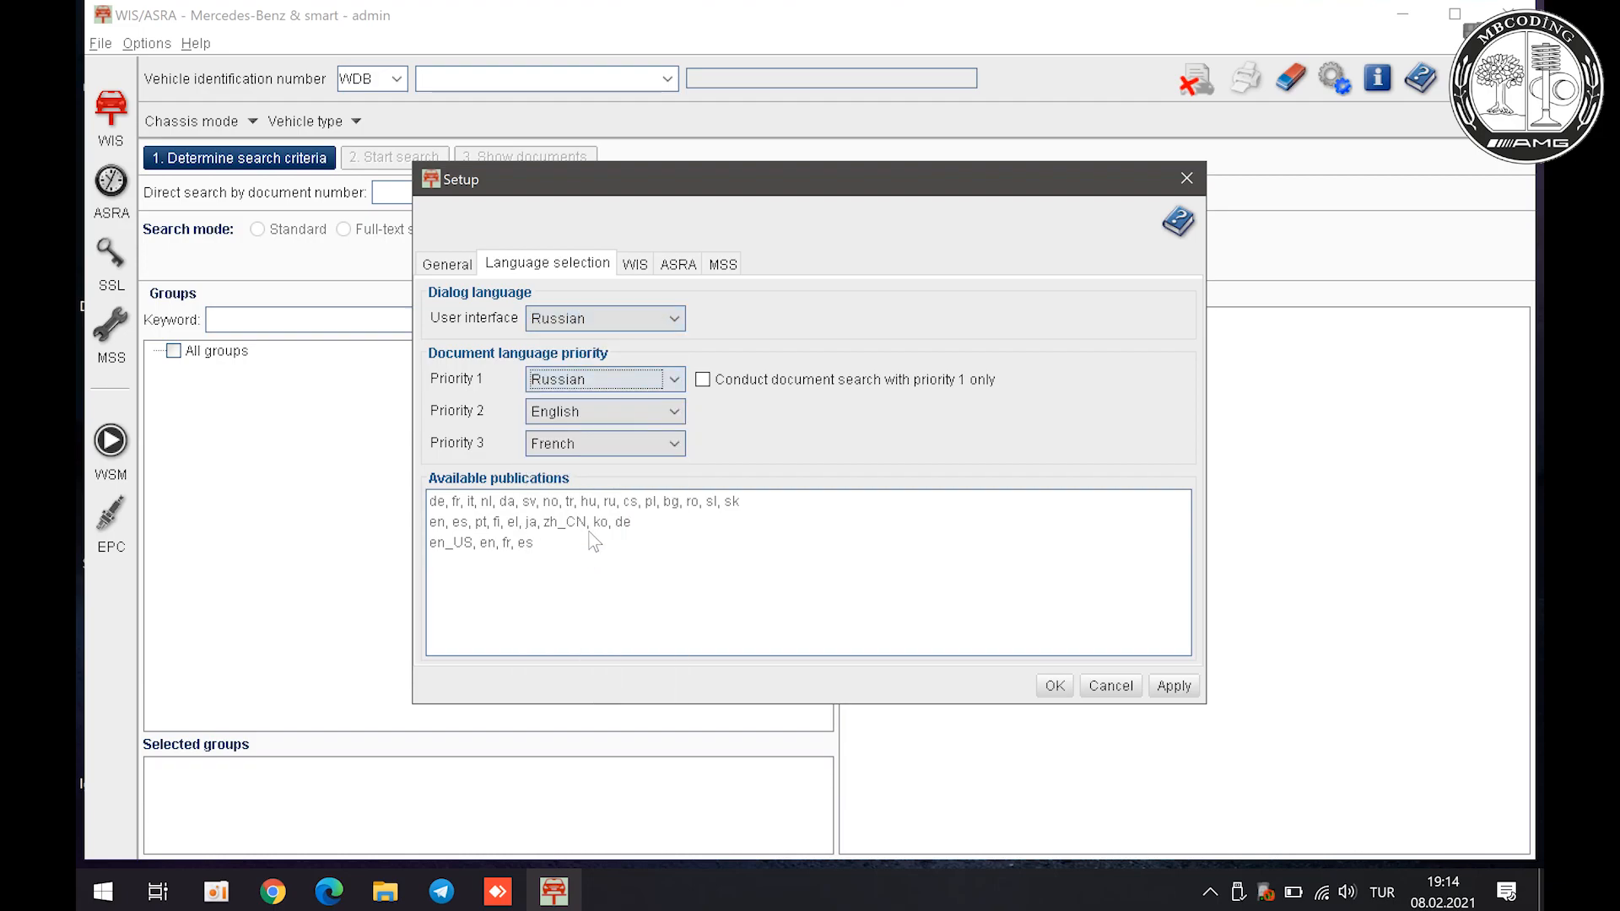
click(597, 410)
scroll(598, 516, down, 2)
scroll(598, 518, down, 1)
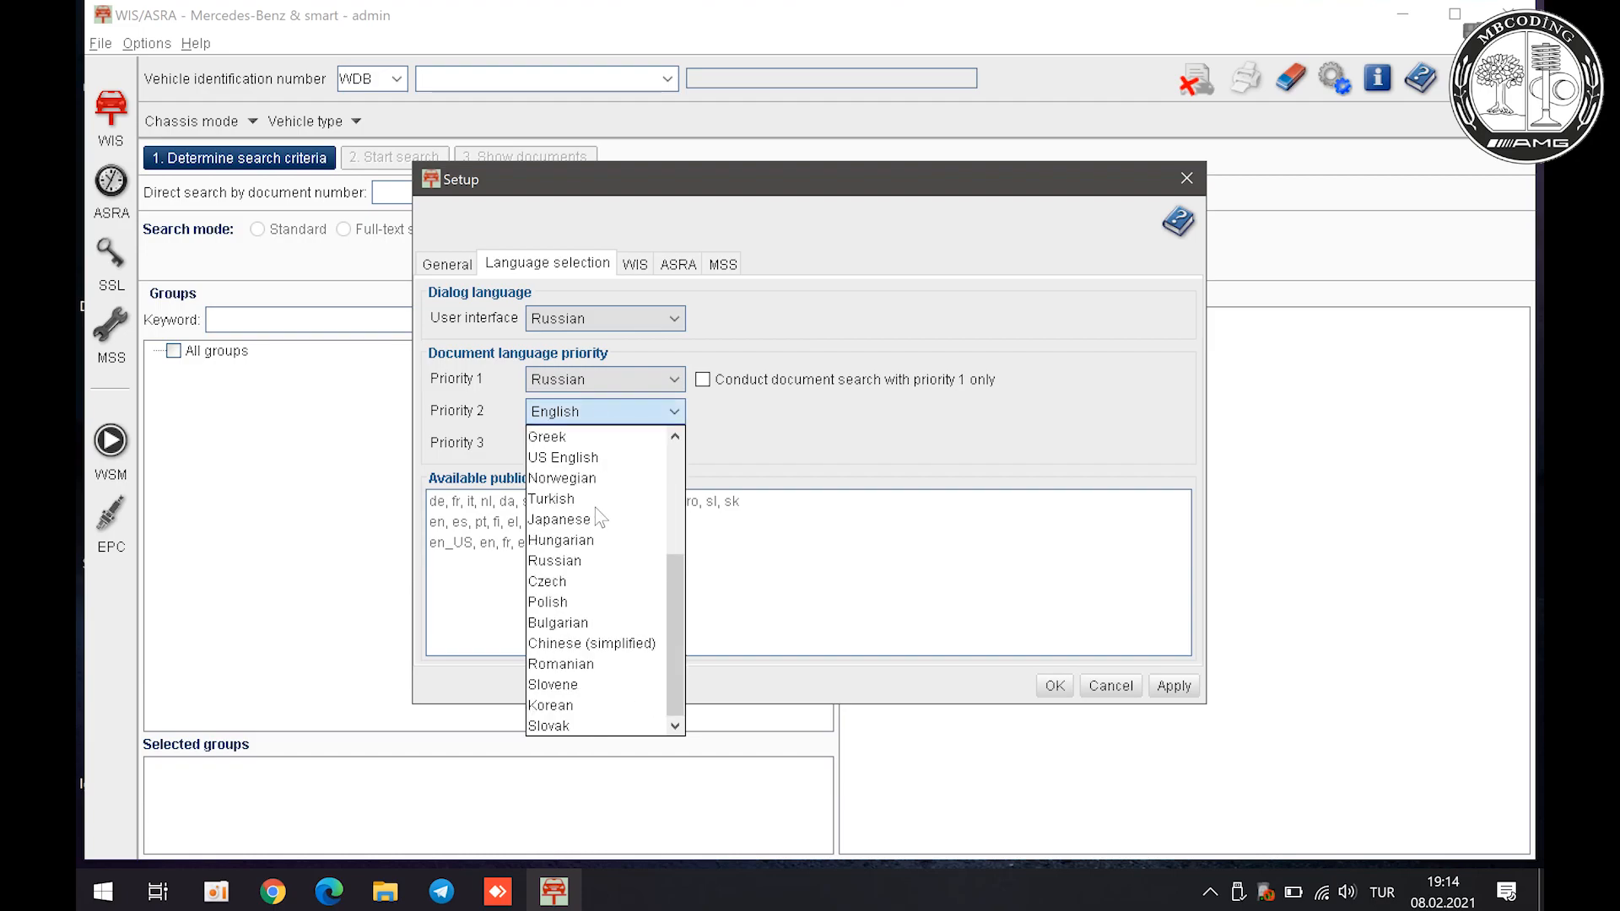
click(590, 561)
click(594, 445)
scroll(594, 510, down, 3)
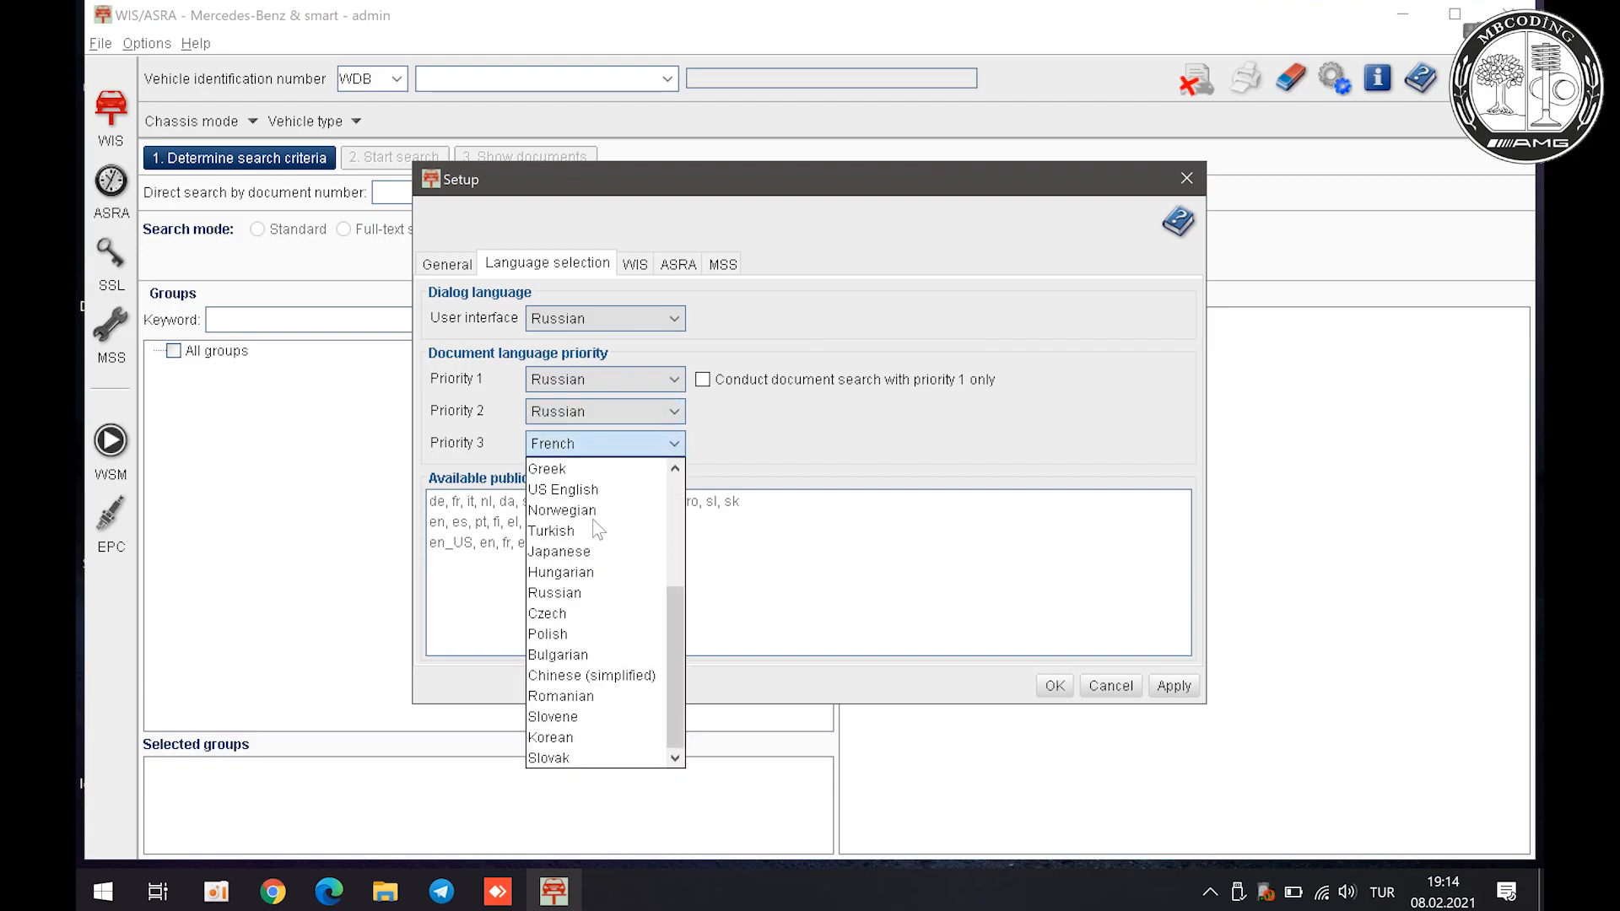
click(594, 593)
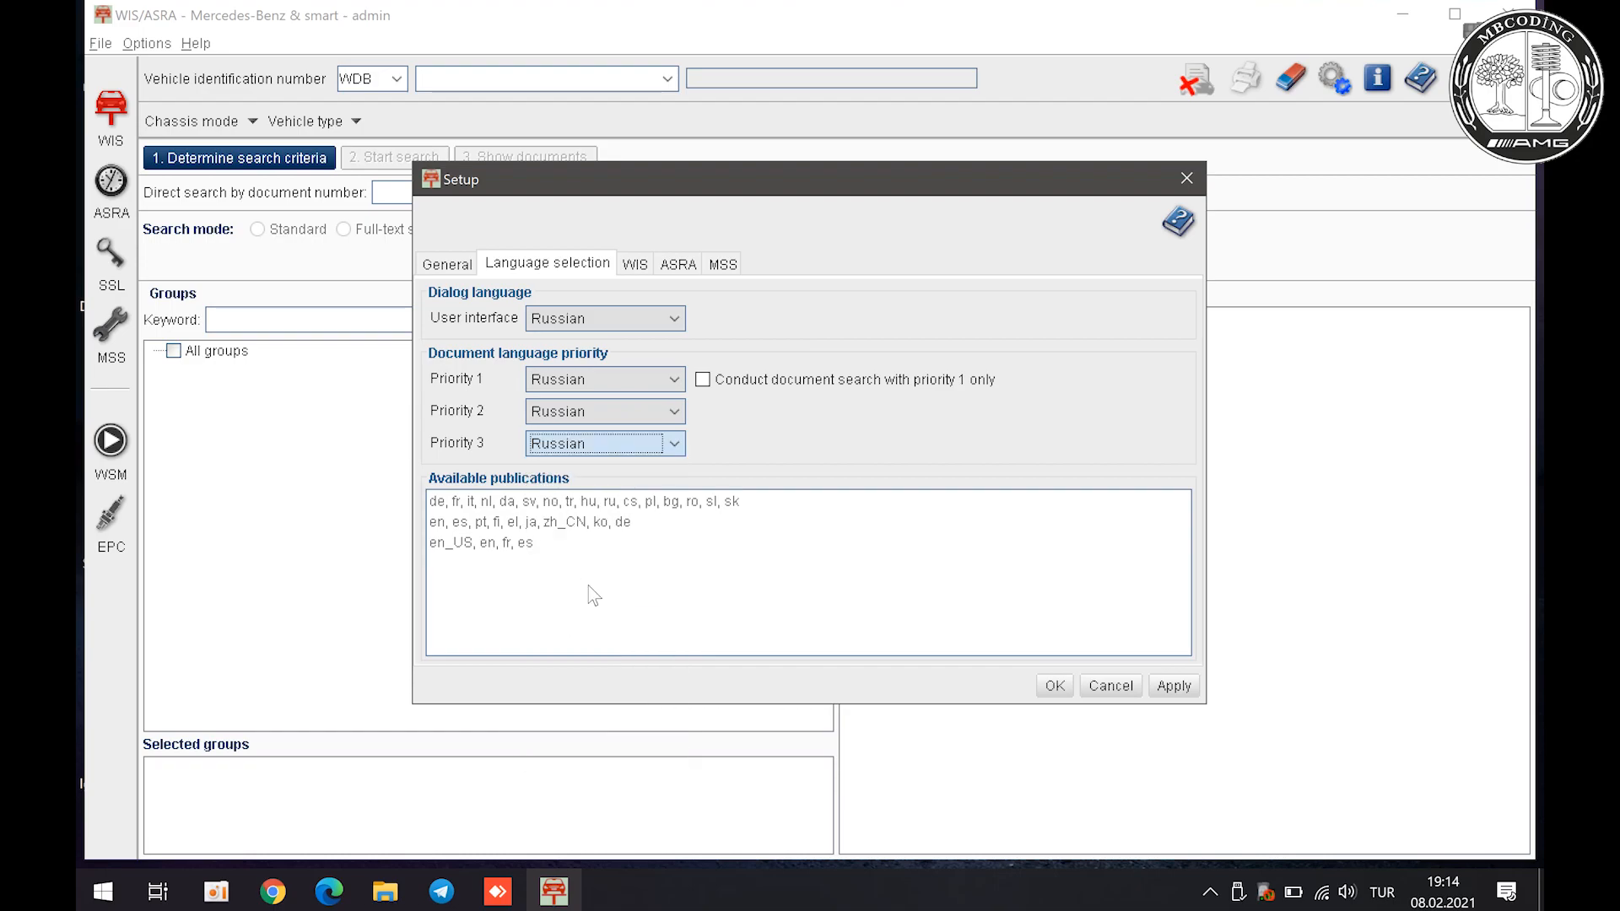
Step: Check the WIS and ASRA settings, including the region, and apply and accept the setup changes
click(637, 264)
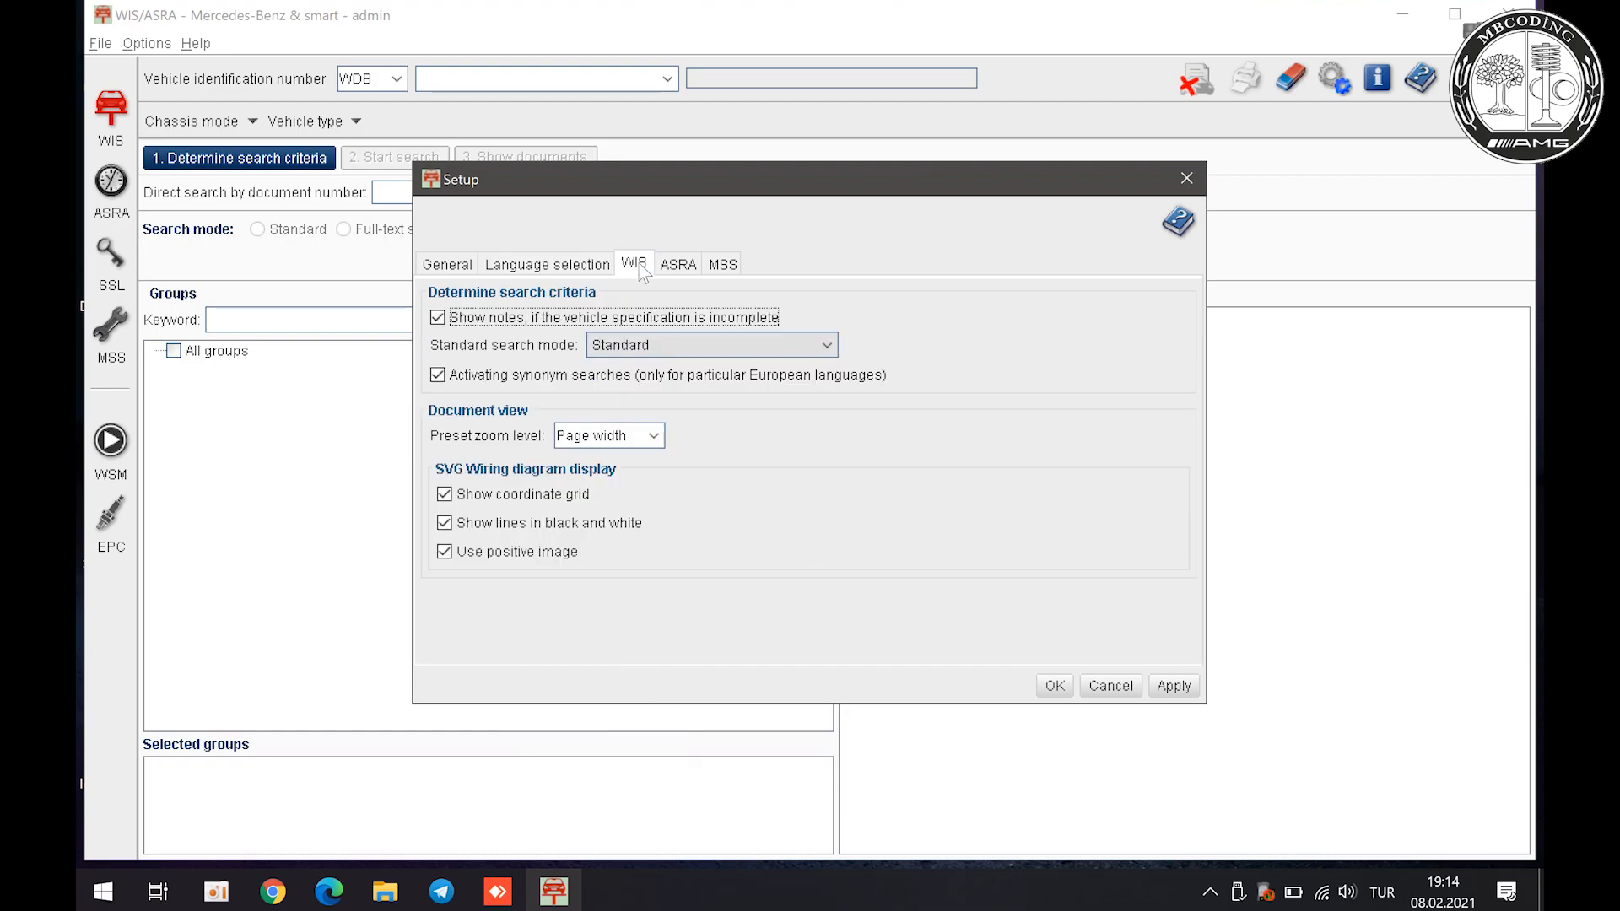
click(681, 267)
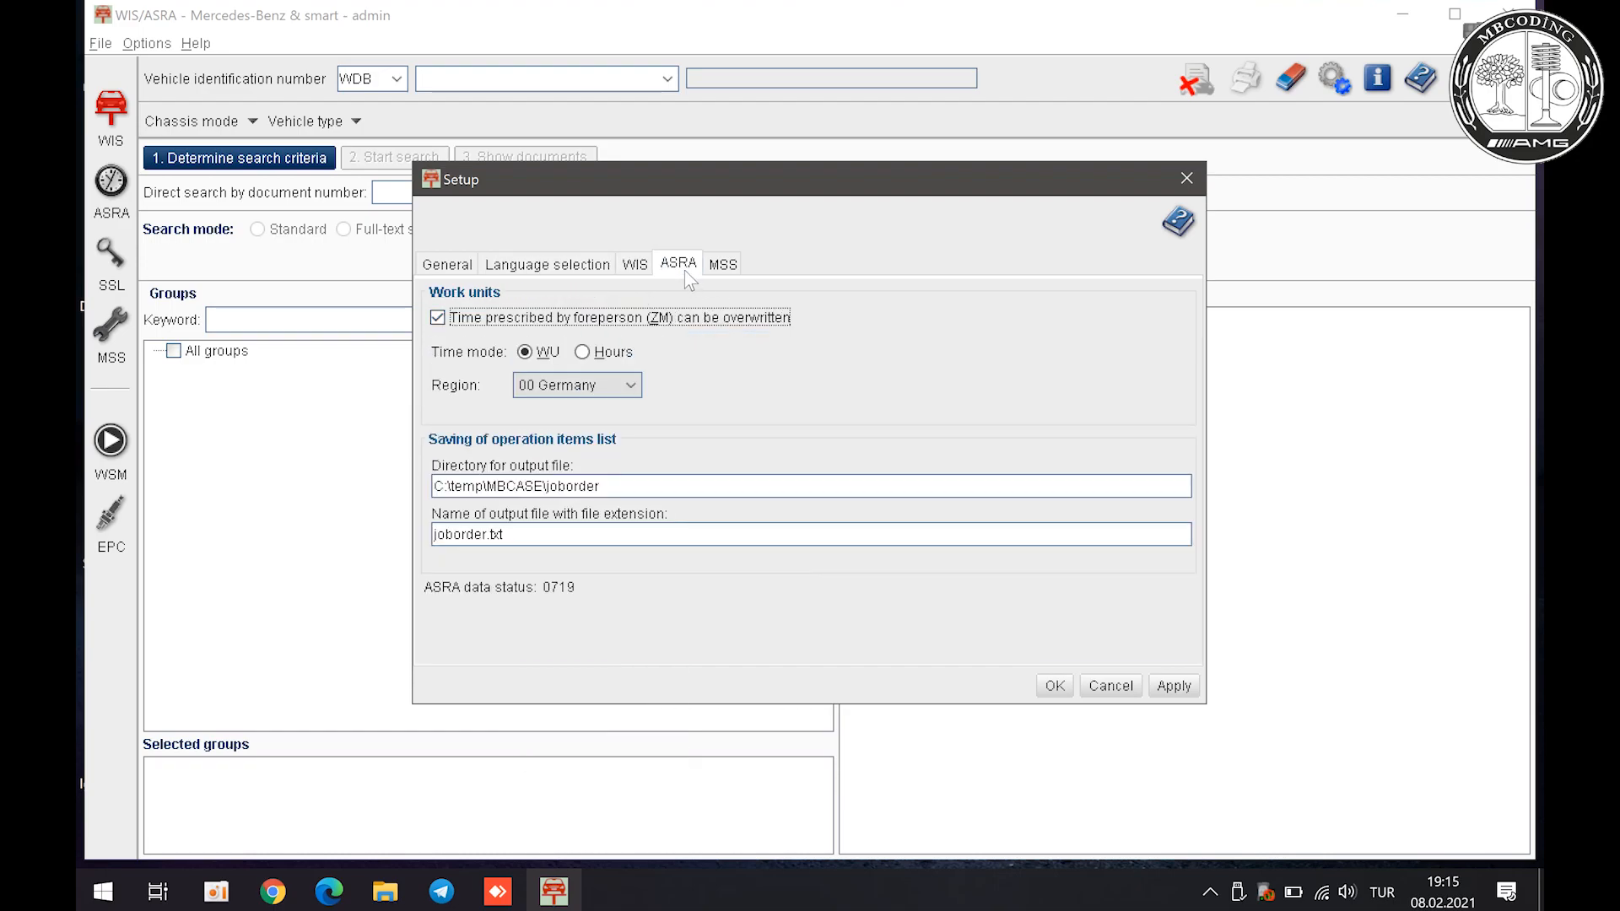
click(641, 380)
click(611, 378)
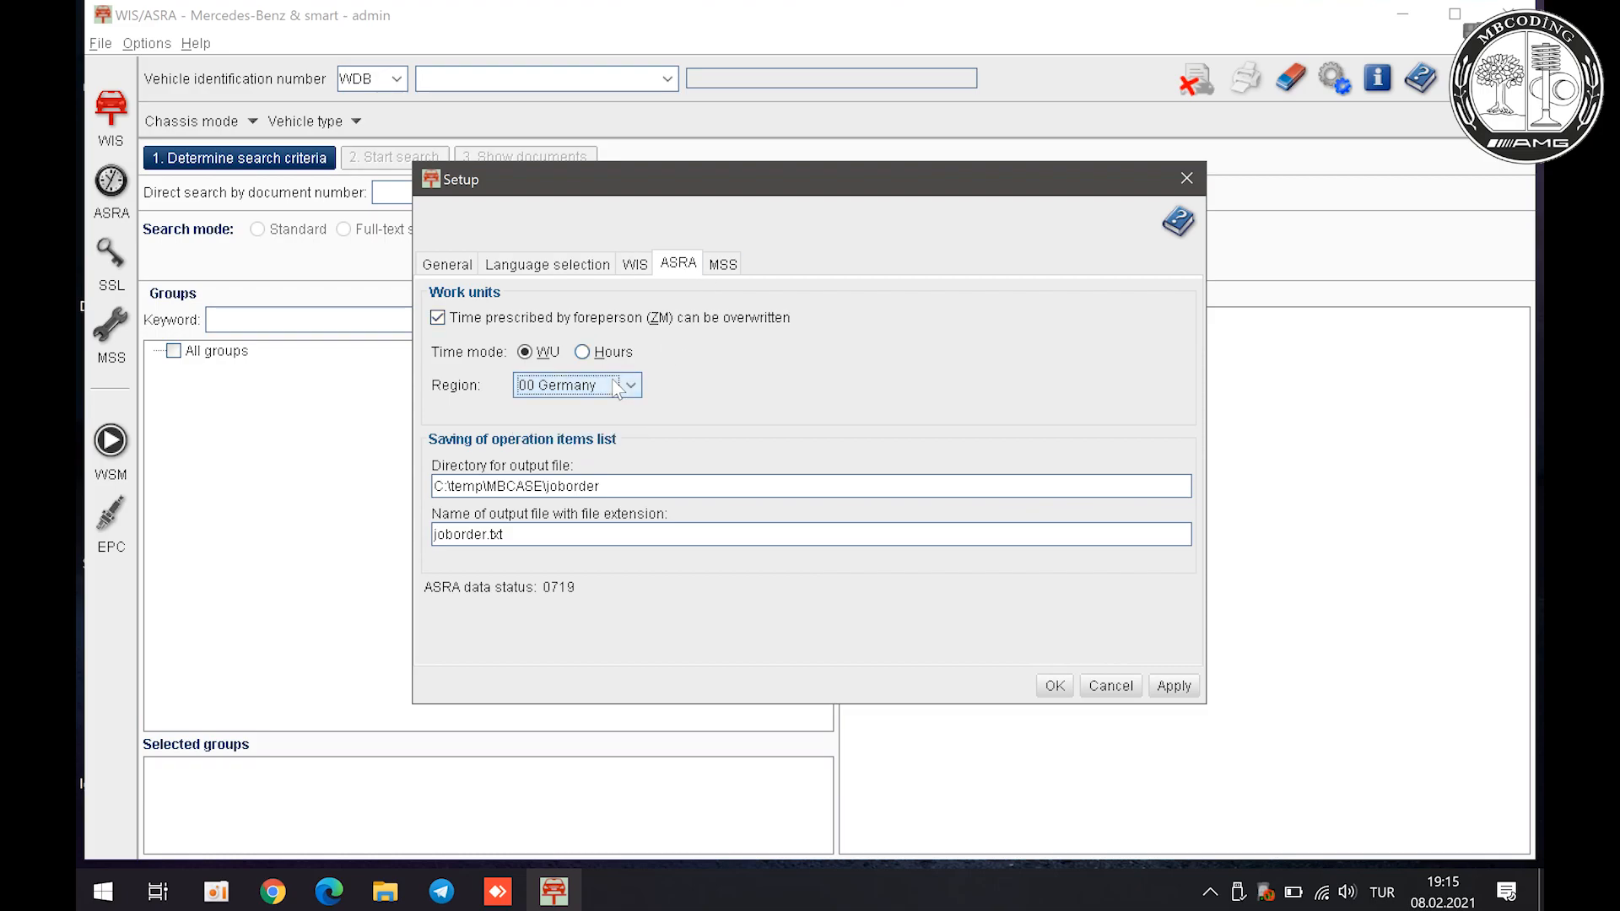
click(1173, 687)
click(809, 480)
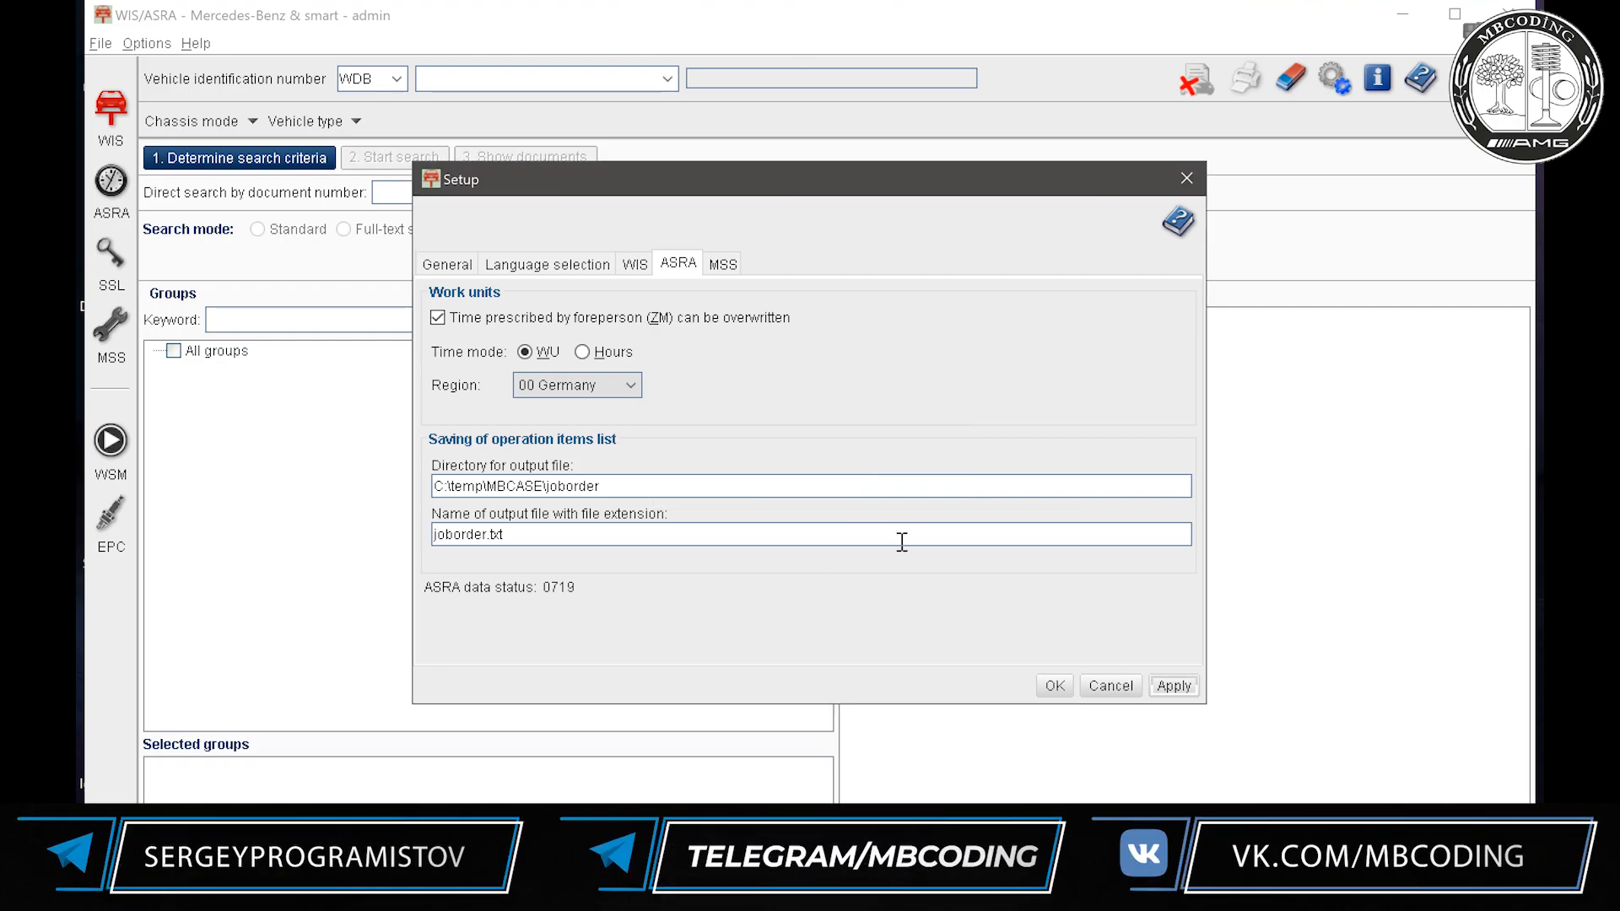
click(1054, 687)
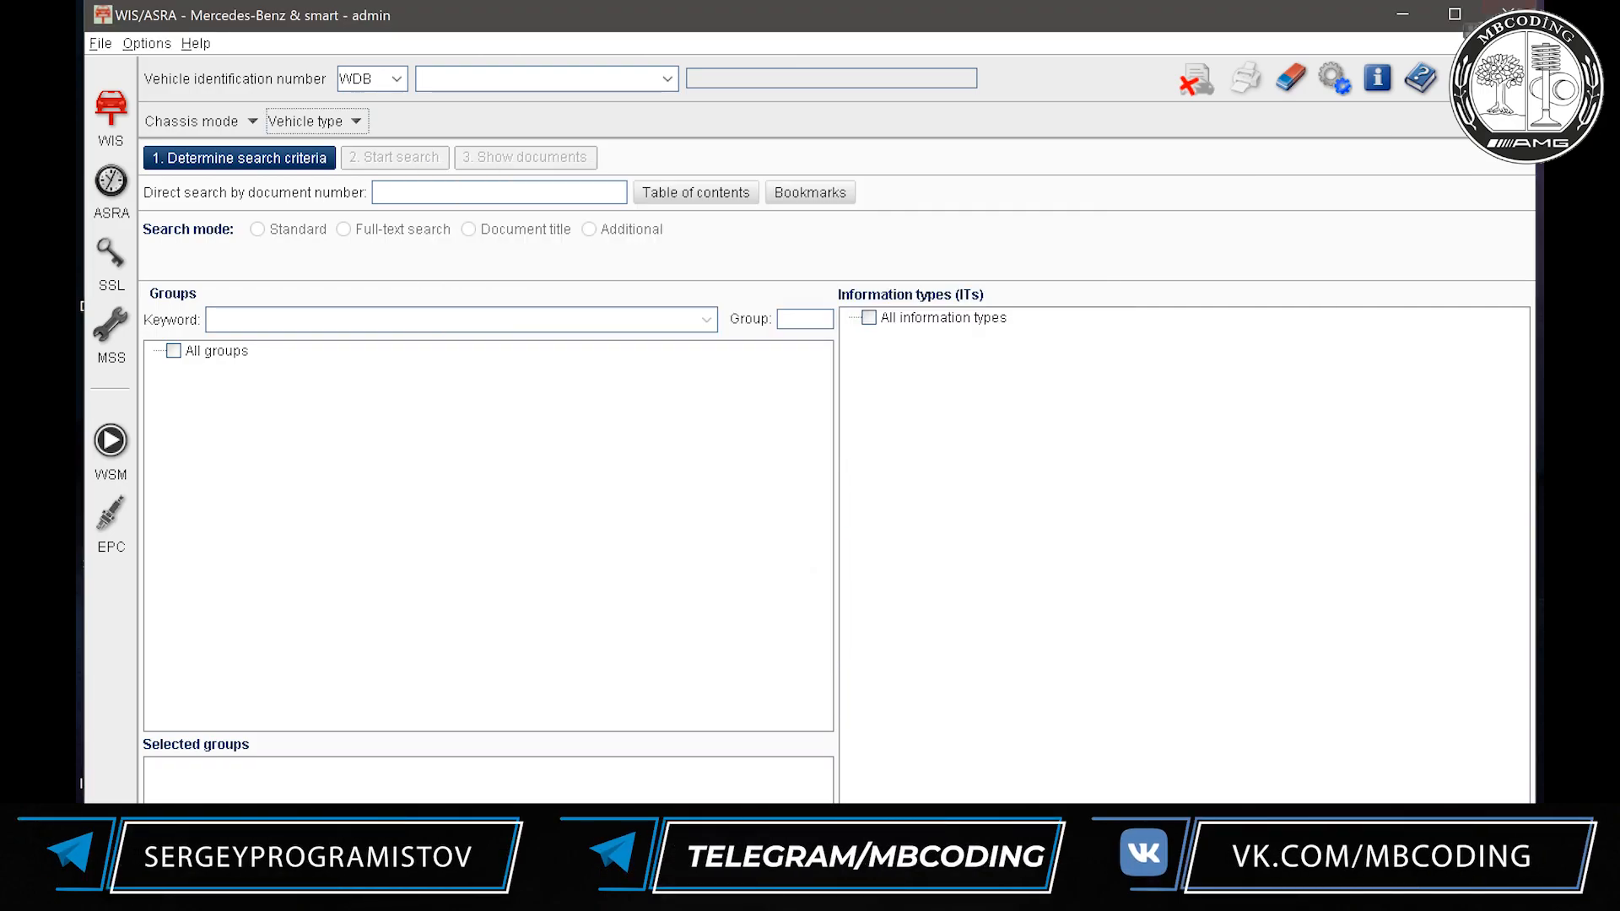
Step: Restart WIS/ASRA from its desktop shortcut to check the interface language, and exit it again
click(779, 463)
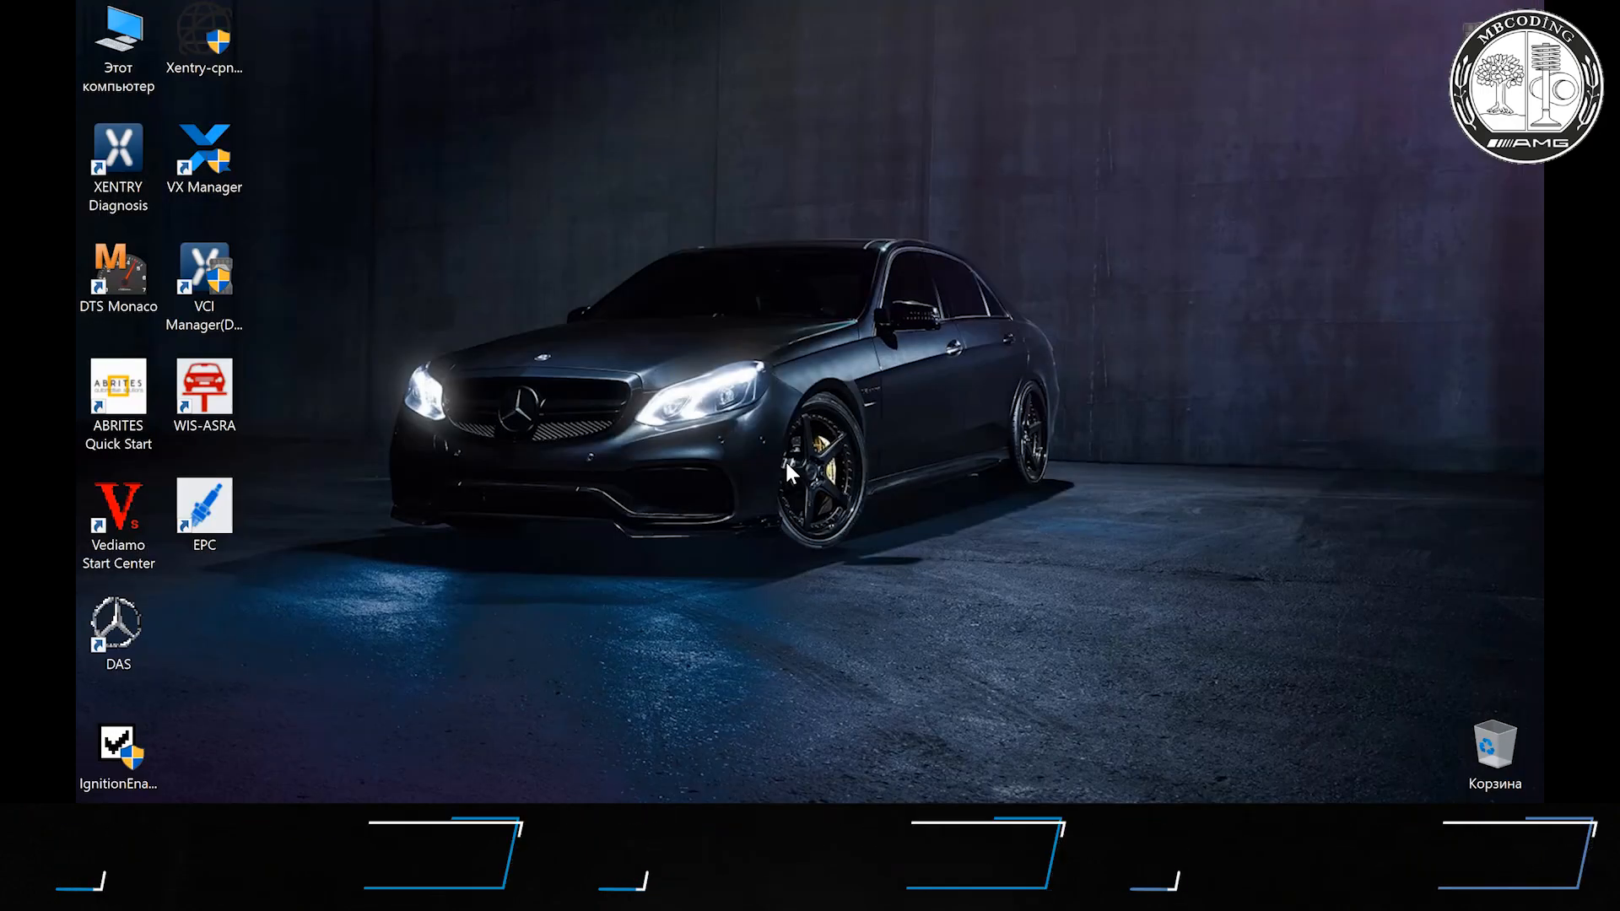
double_click(215, 390)
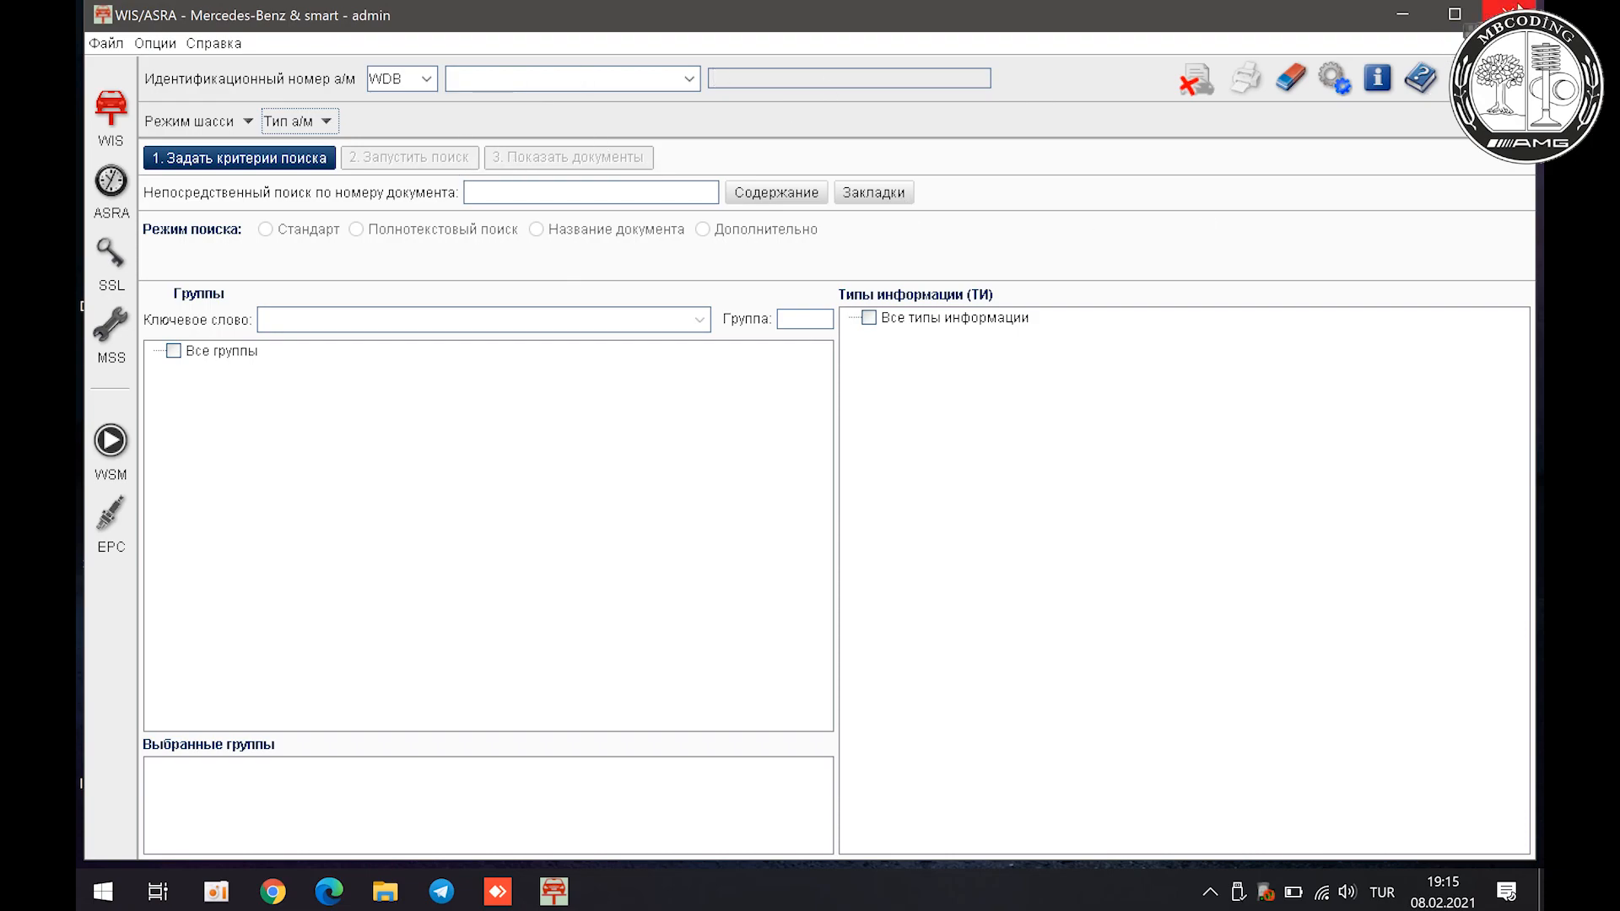
click(1509, 13)
click(782, 462)
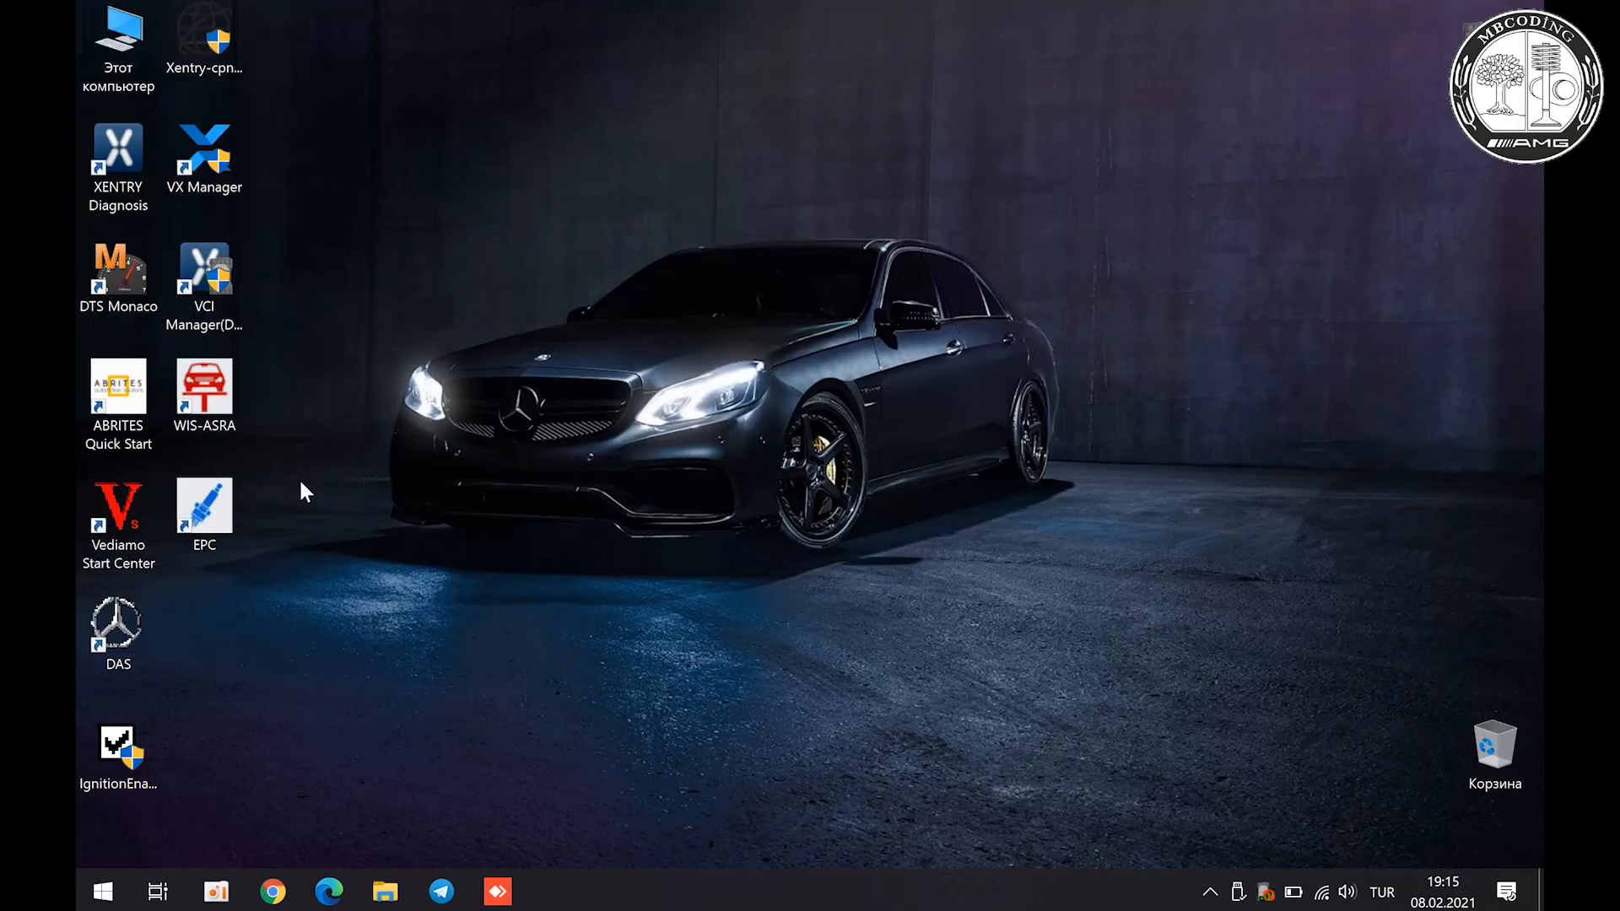
Step: Launch EPC from its desktop shortcut and turn off the tip of the day for future starts
double_click(204, 511)
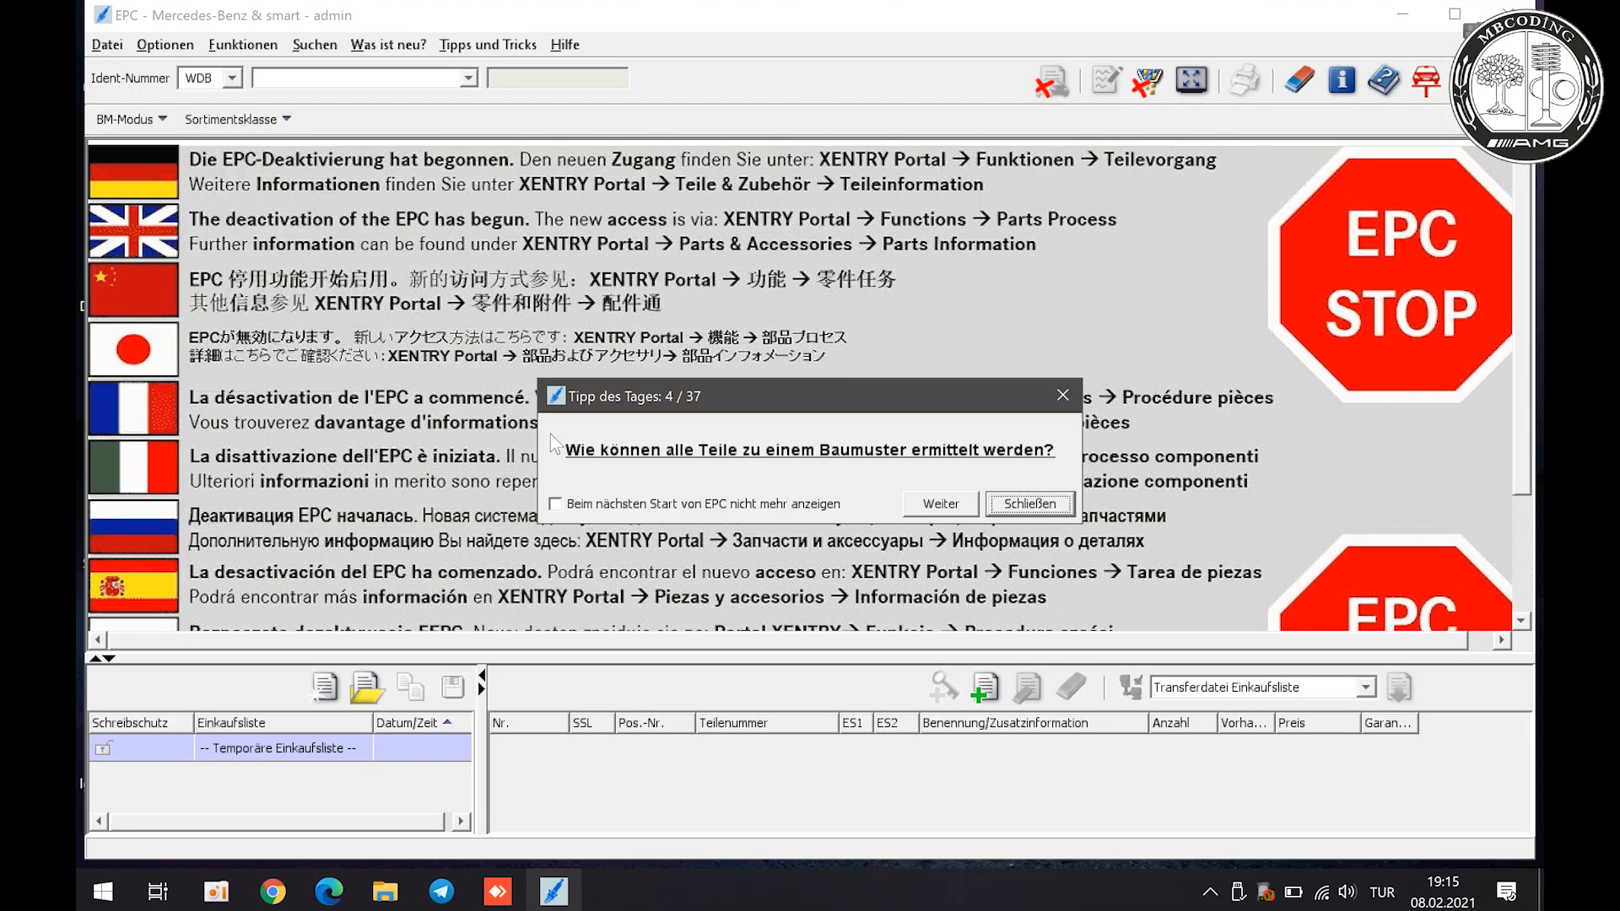
click(582, 504)
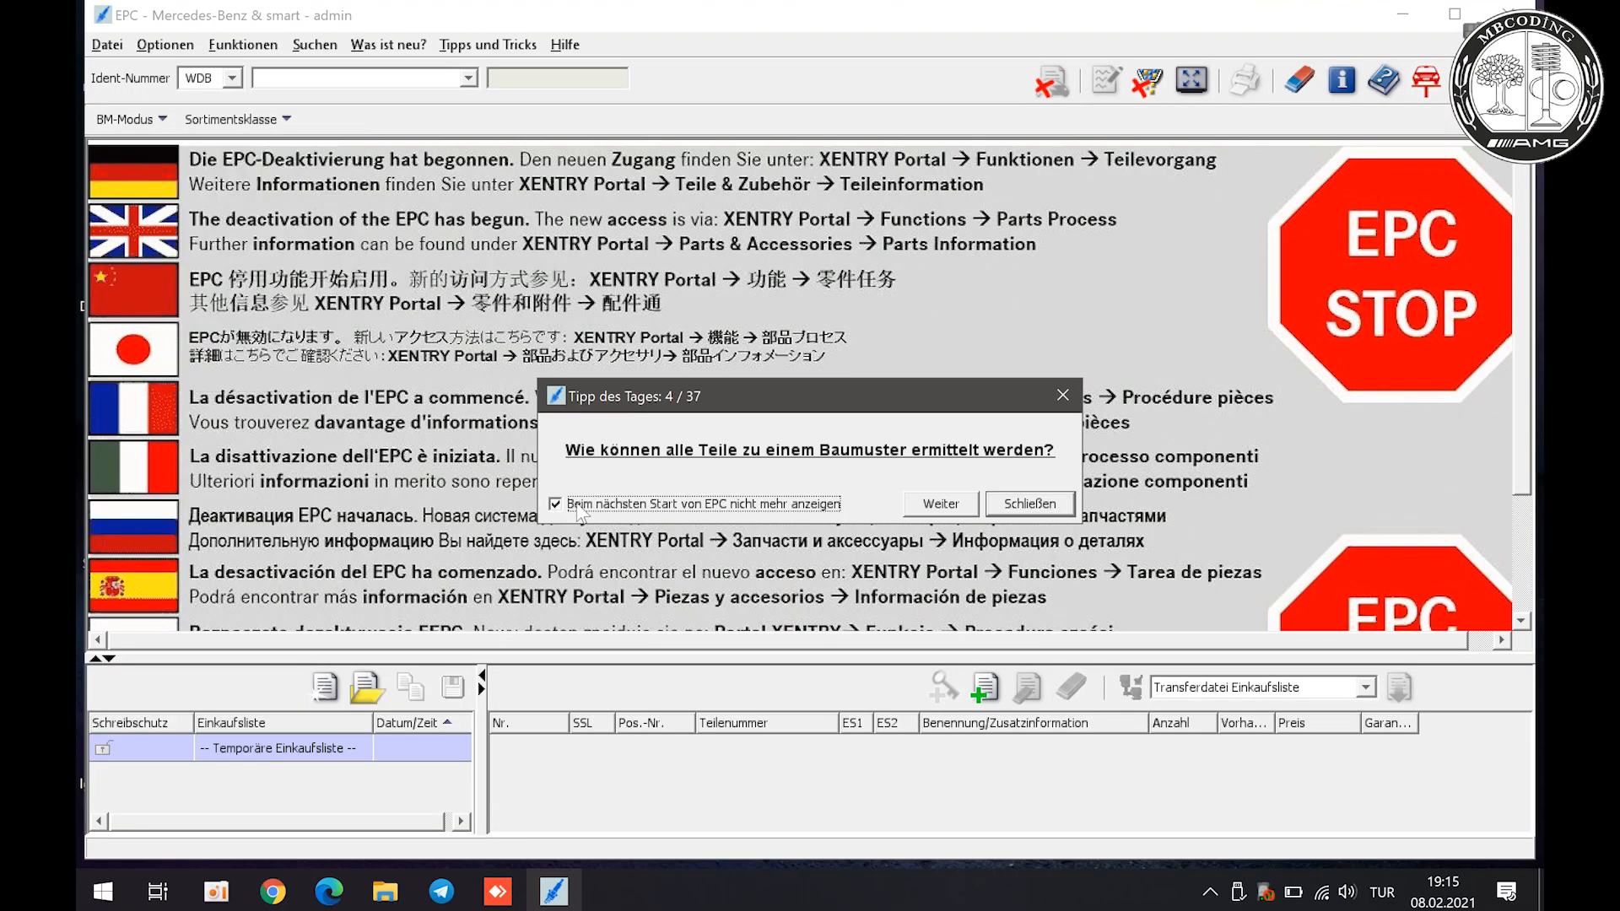
click(1046, 508)
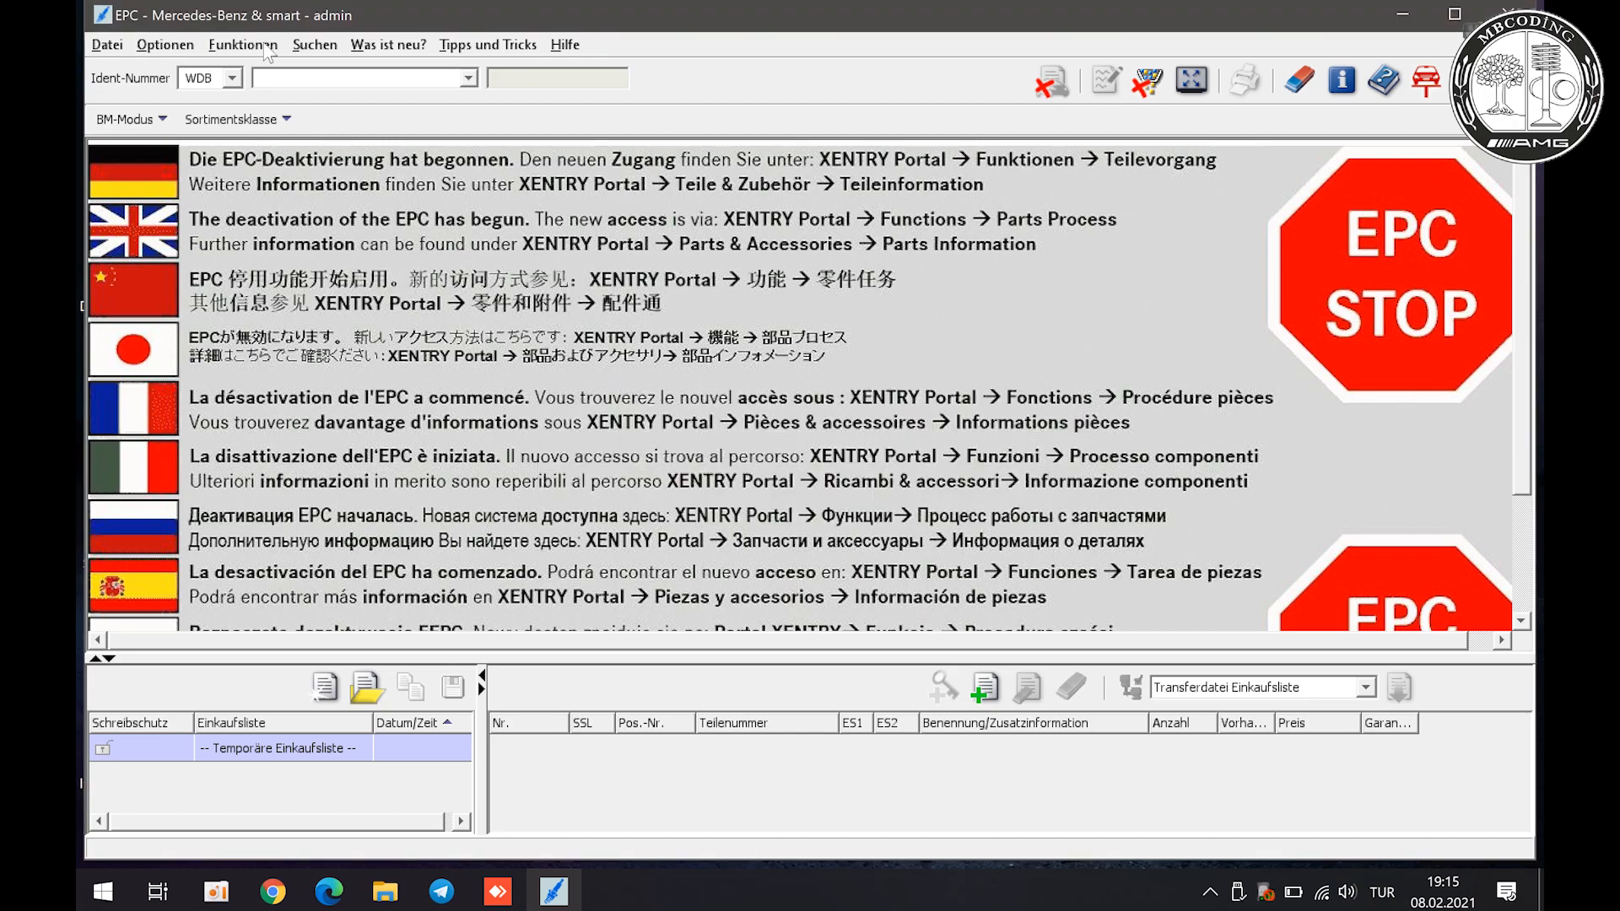
Step: Set both the dialog language and the content language to Russian in the EPC setup and save it
click(162, 46)
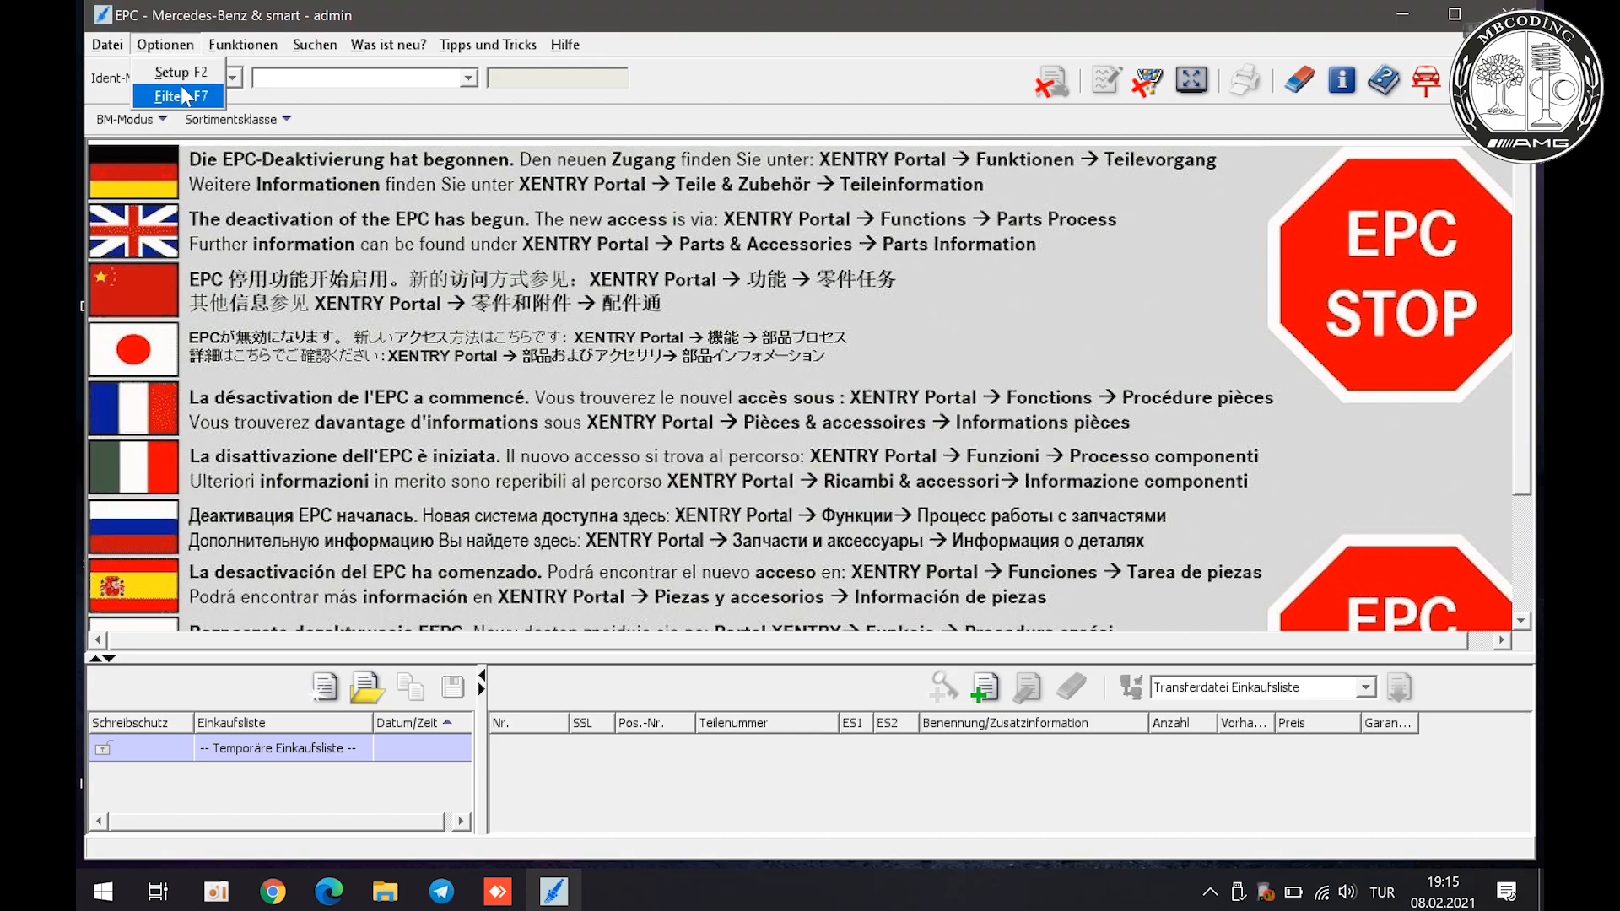
click(182, 73)
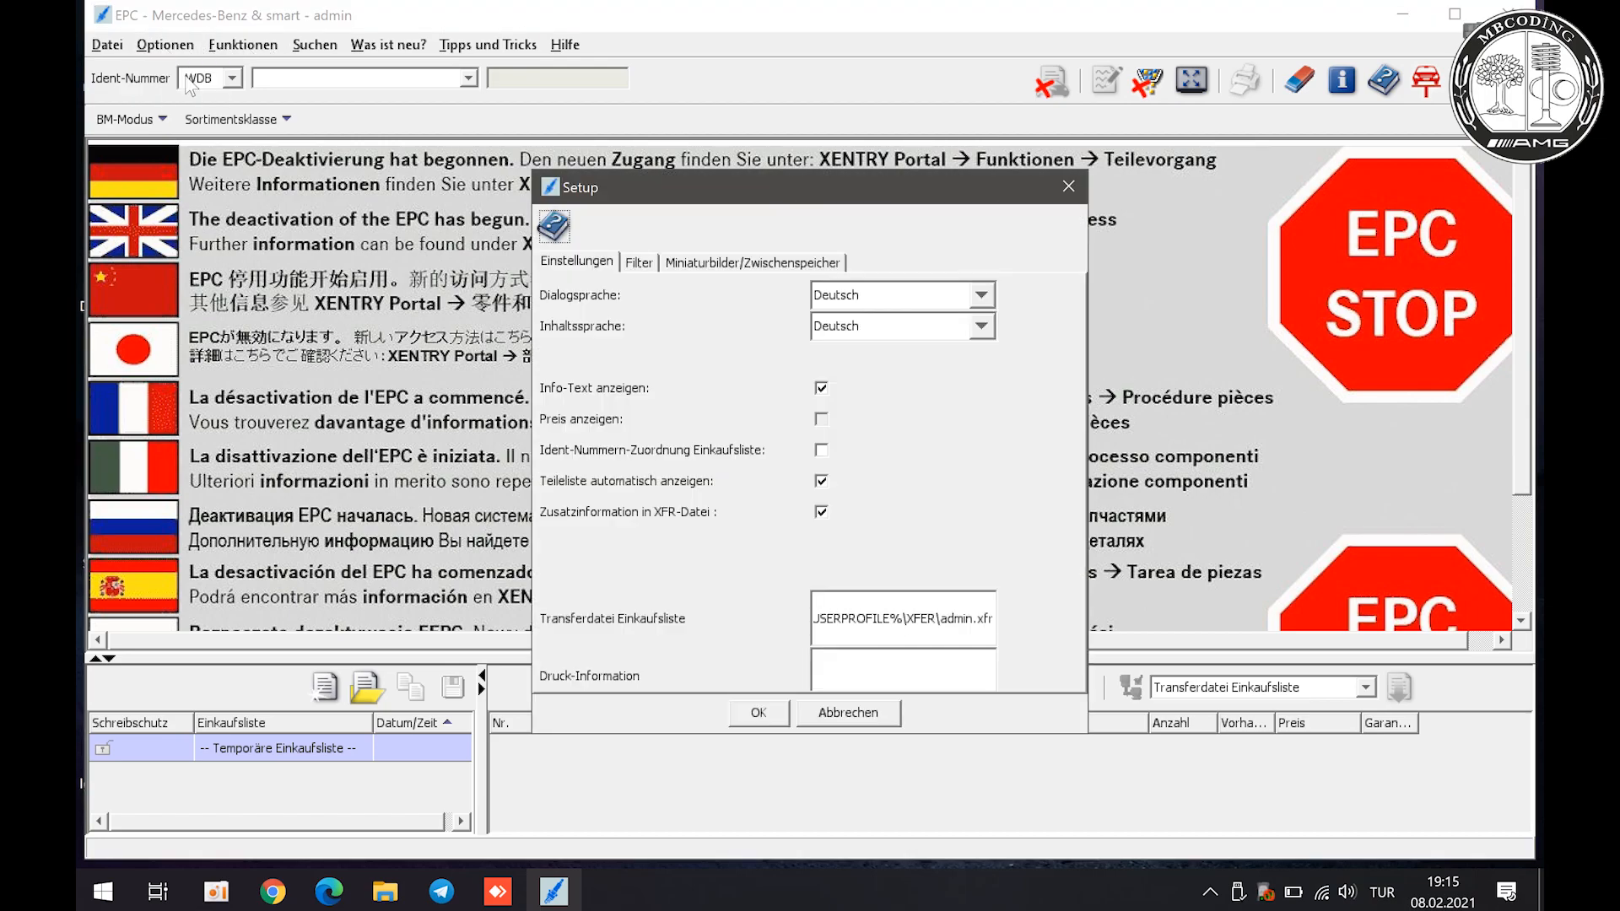
click(856, 297)
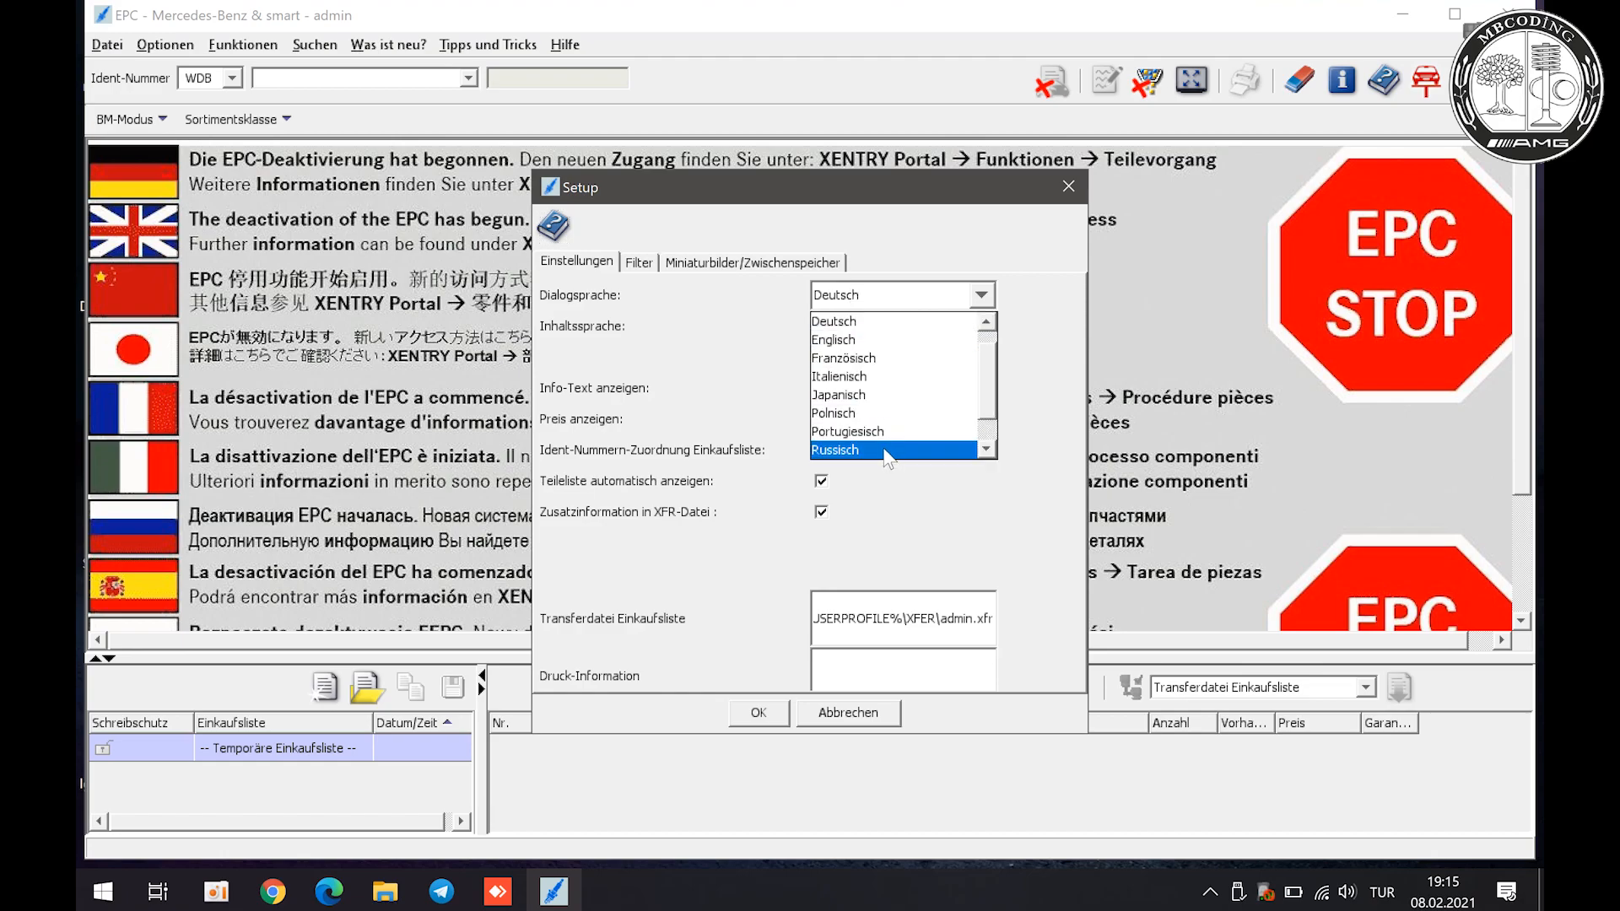
click(885, 448)
click(891, 325)
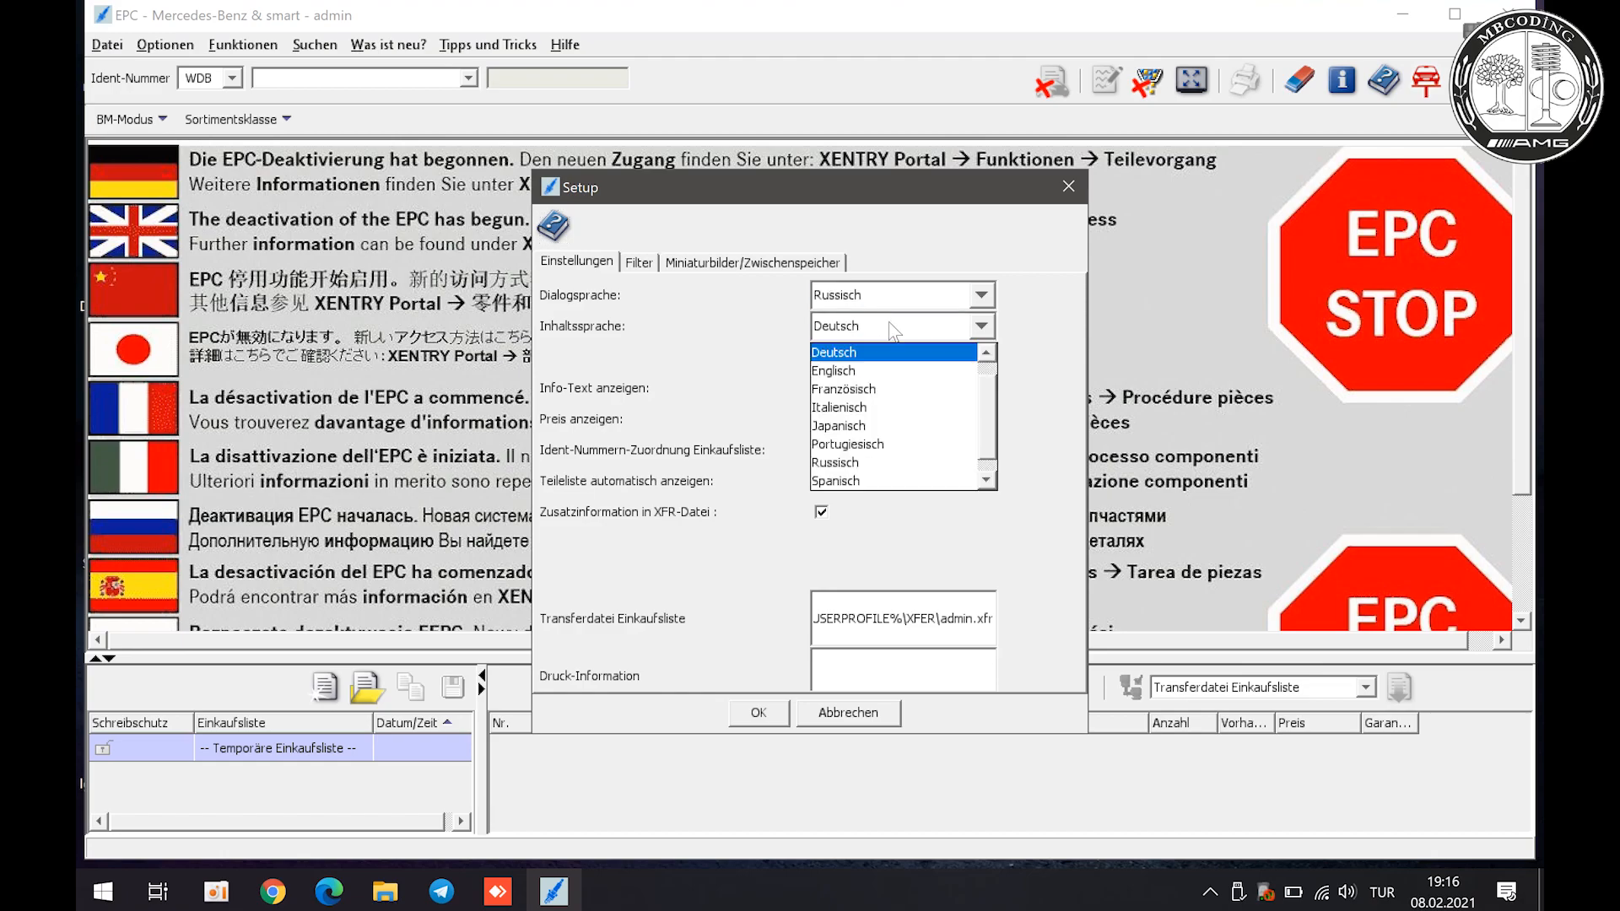
click(894, 462)
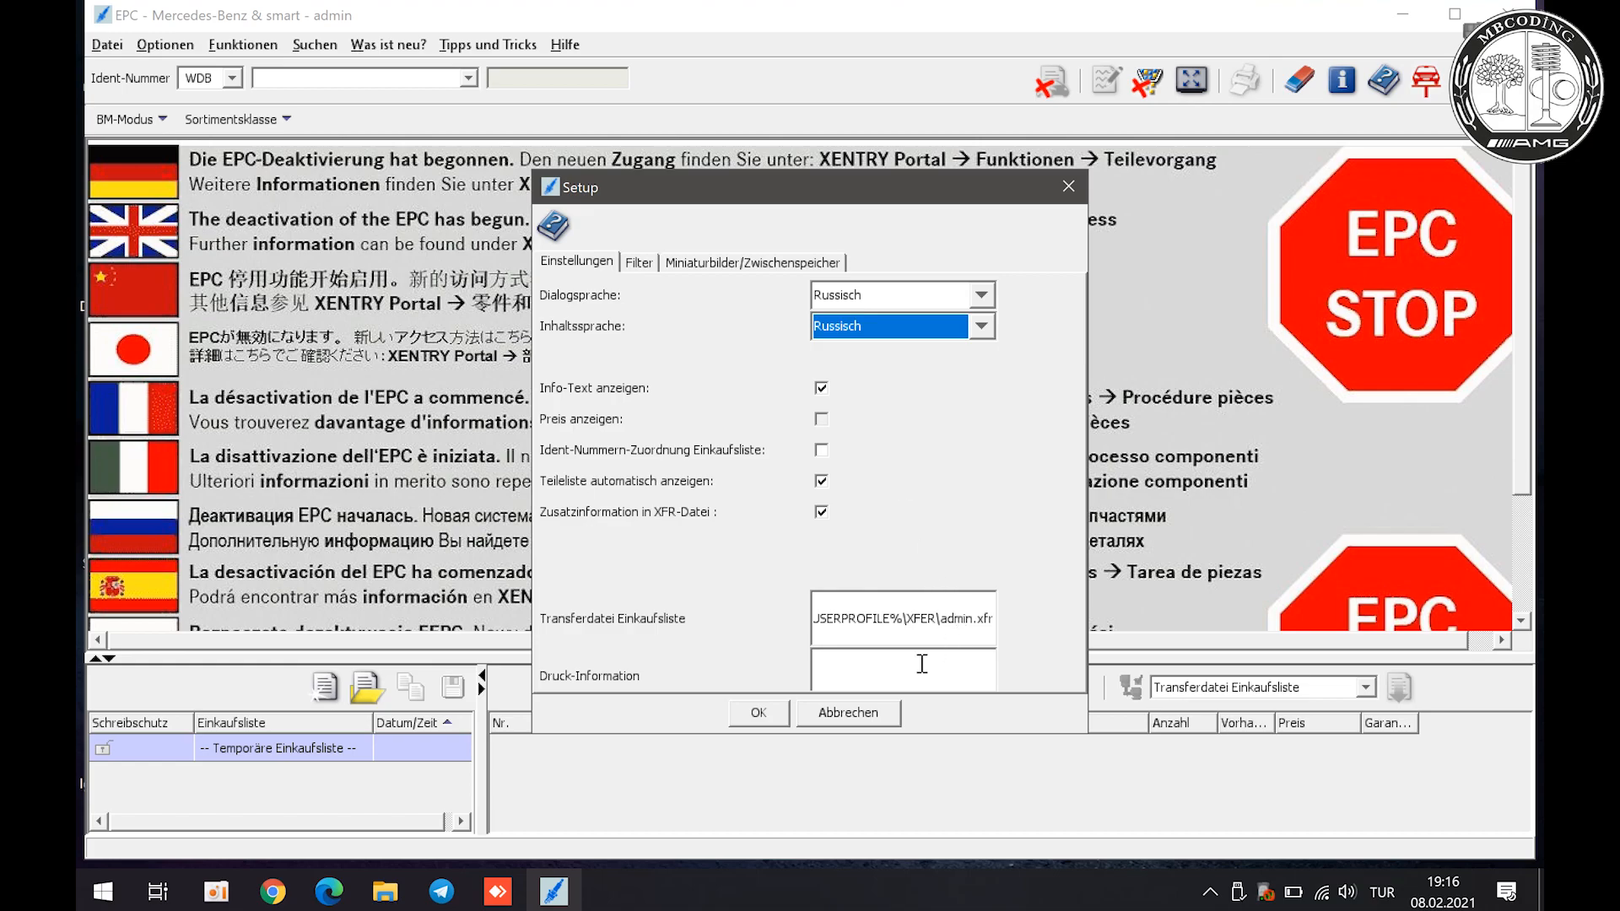
click(761, 716)
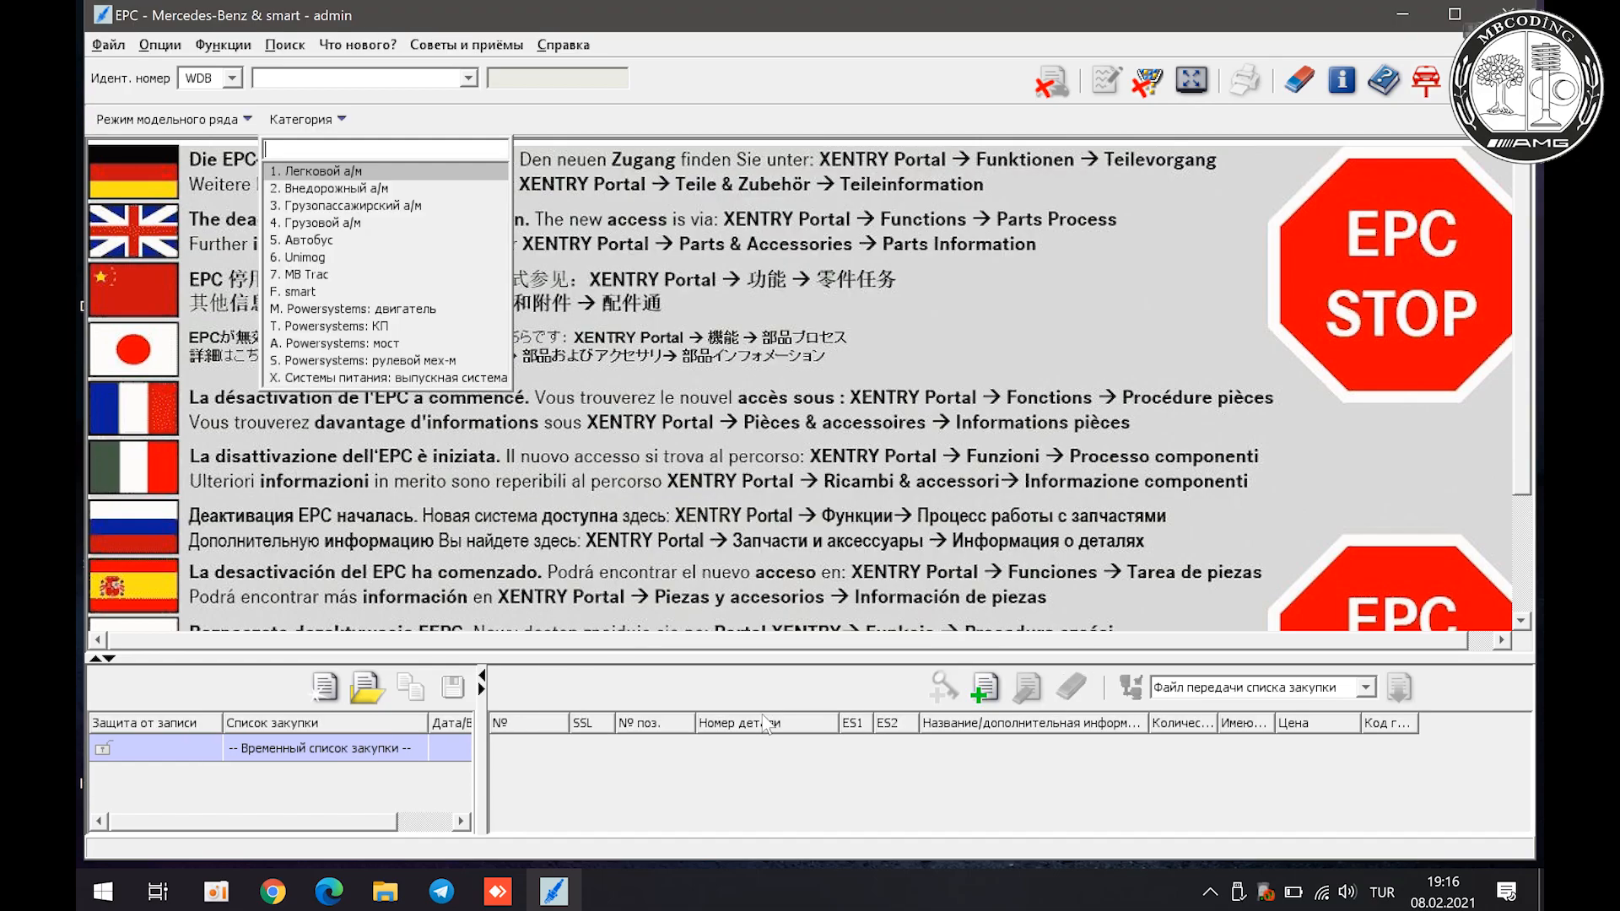
click(720, 115)
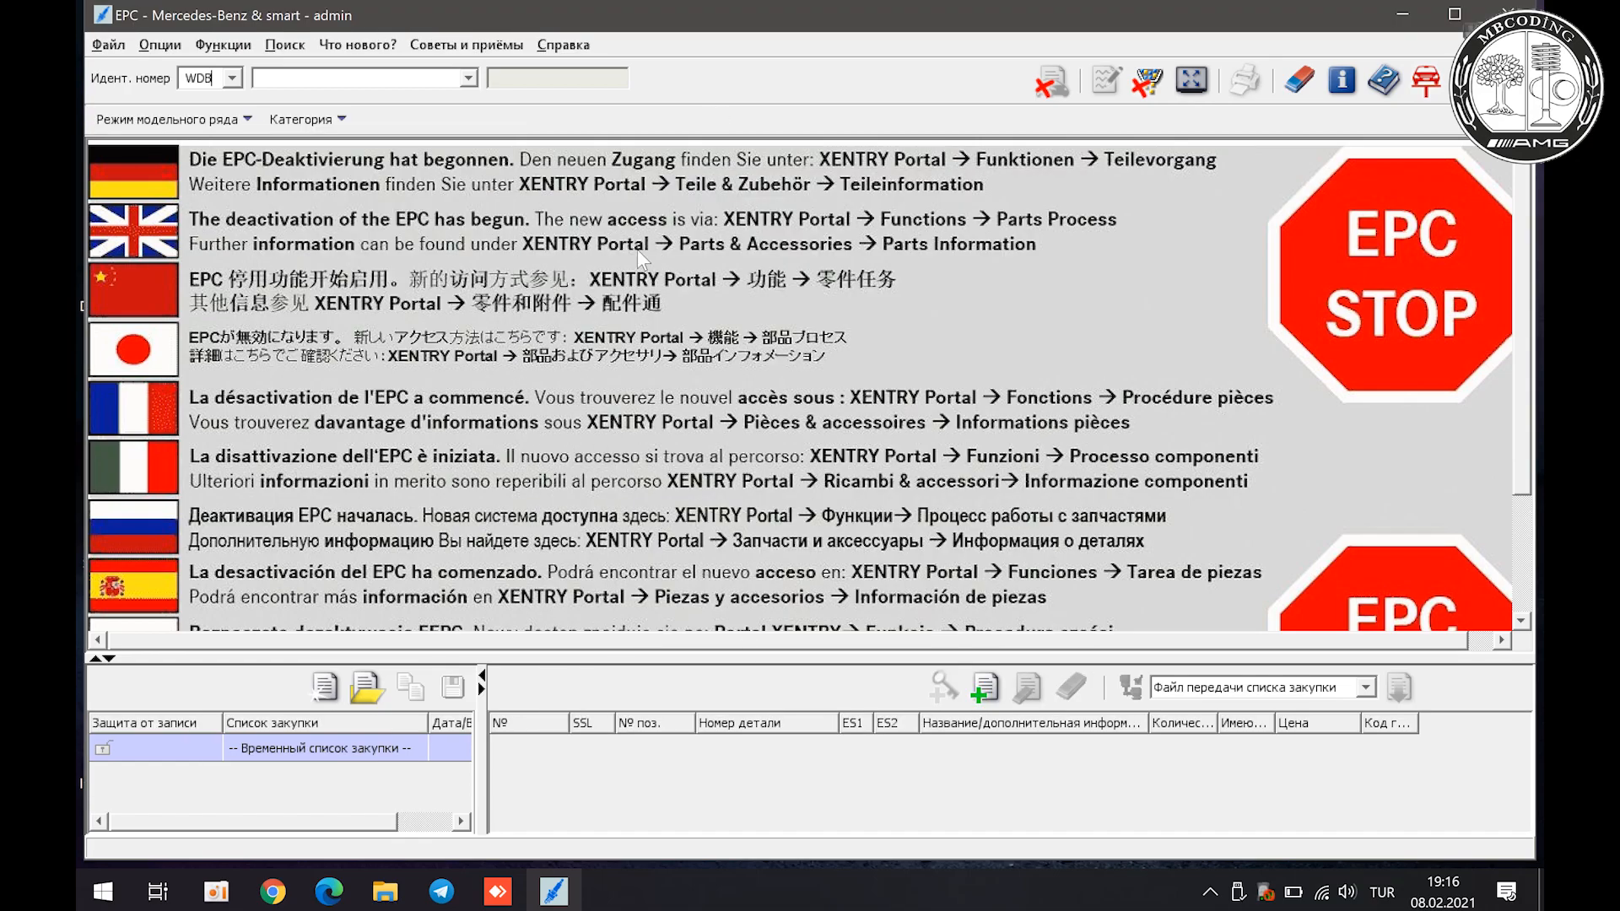
Step: Look over the deactivation notices on the EPC start page and exit EPC
scroll(626, 482, down, 2)
scroll(628, 493, up, 2)
scroll(242, 567, down, 2)
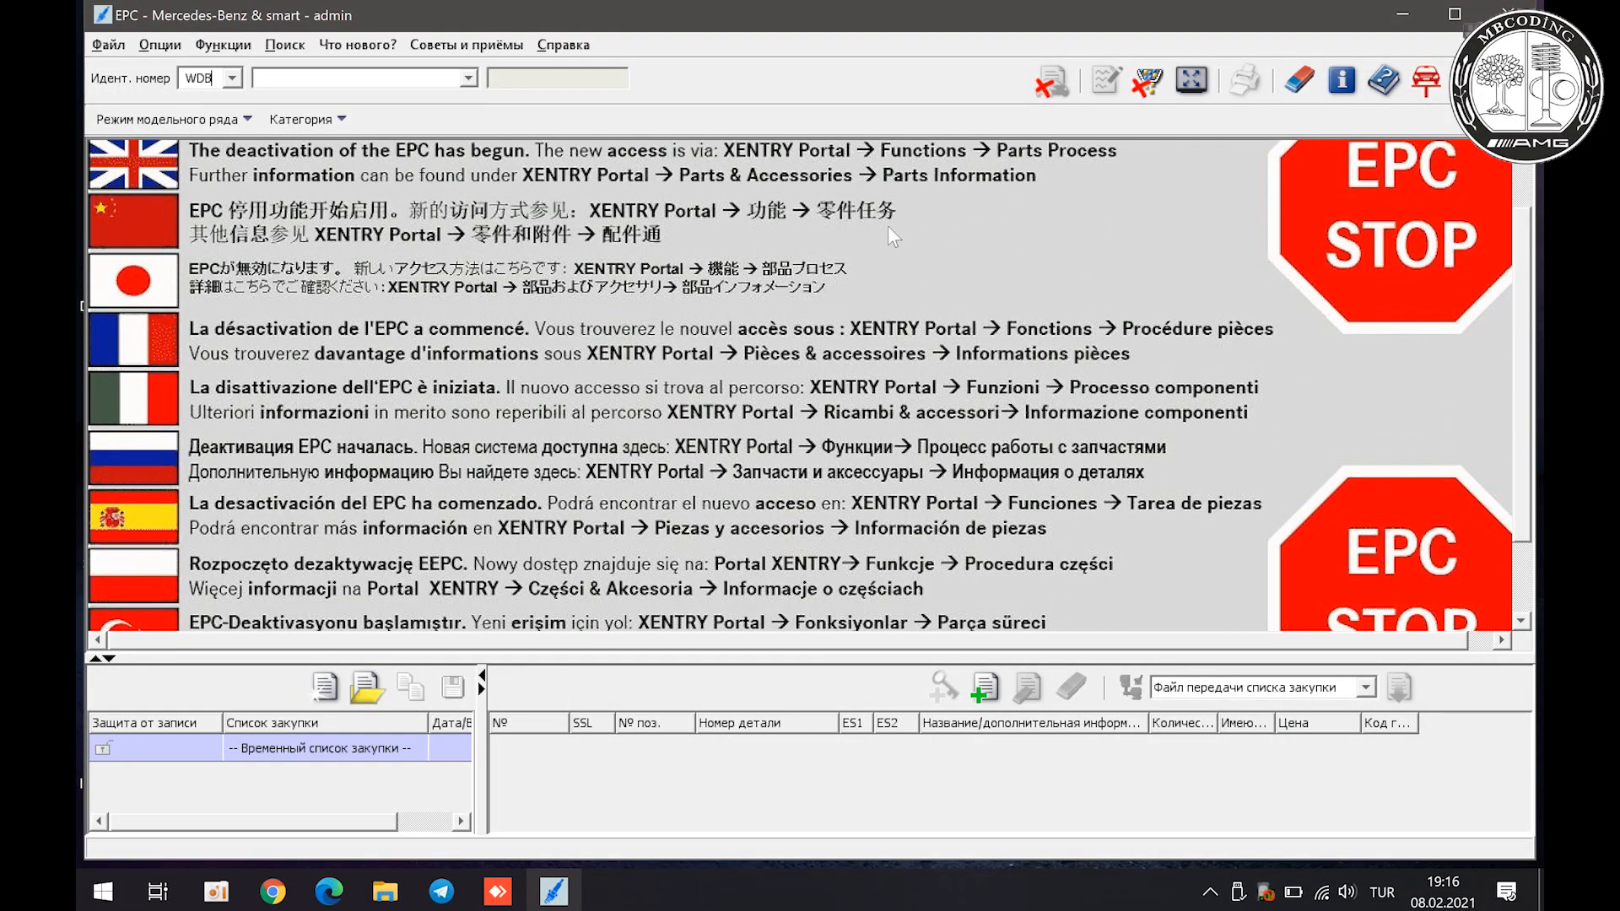
drag(1523, 346, 1529, 186)
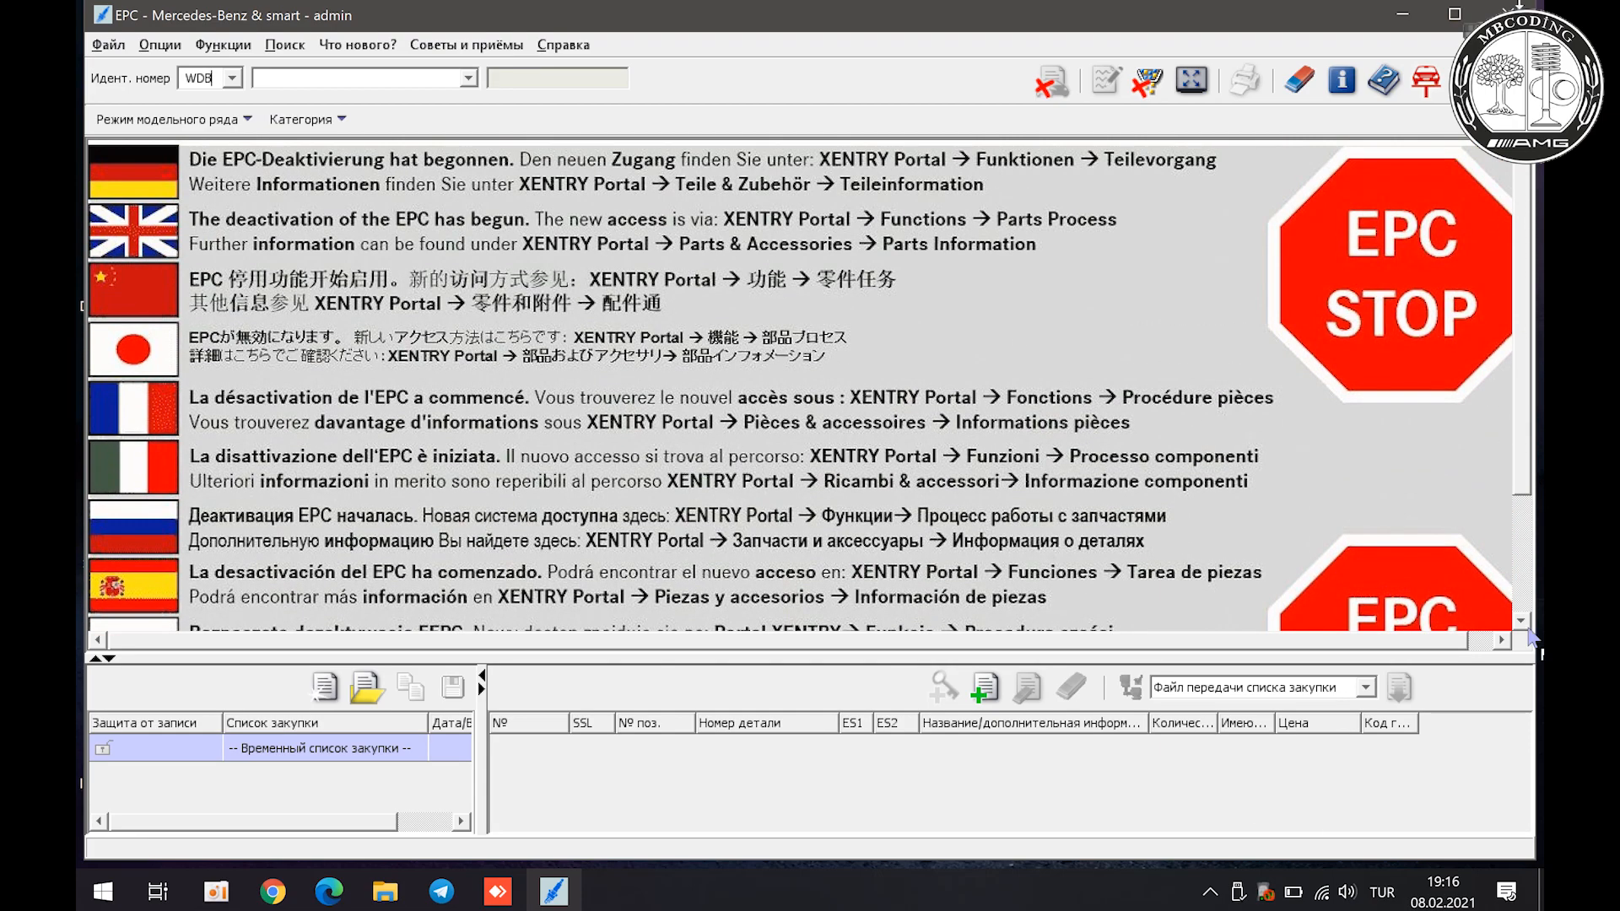
click(1426, 80)
click(771, 463)
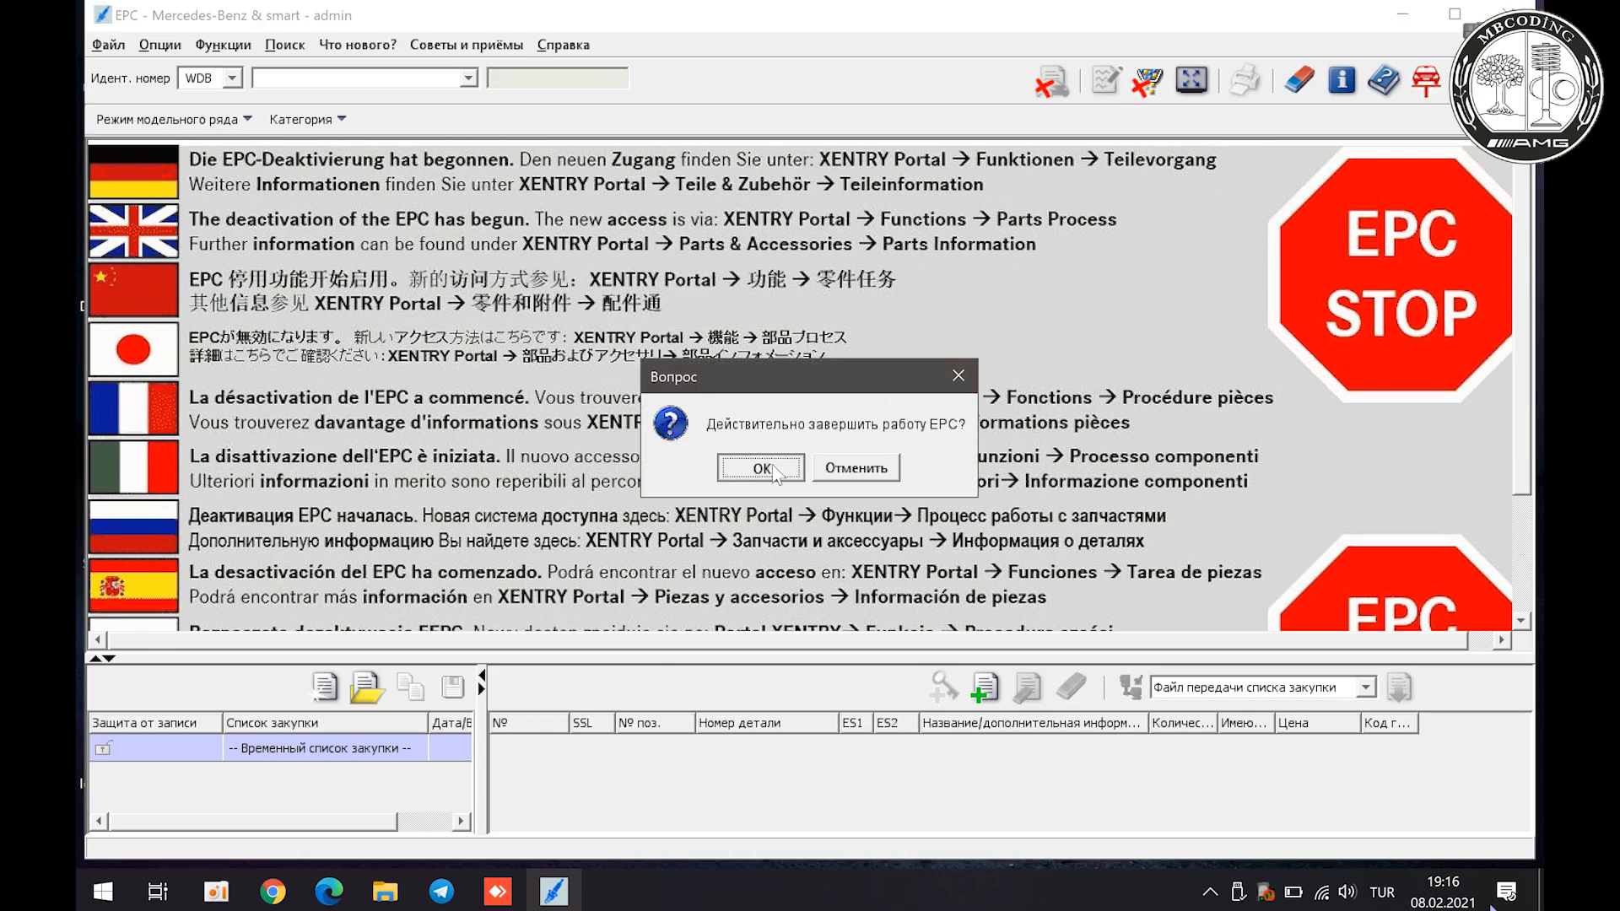